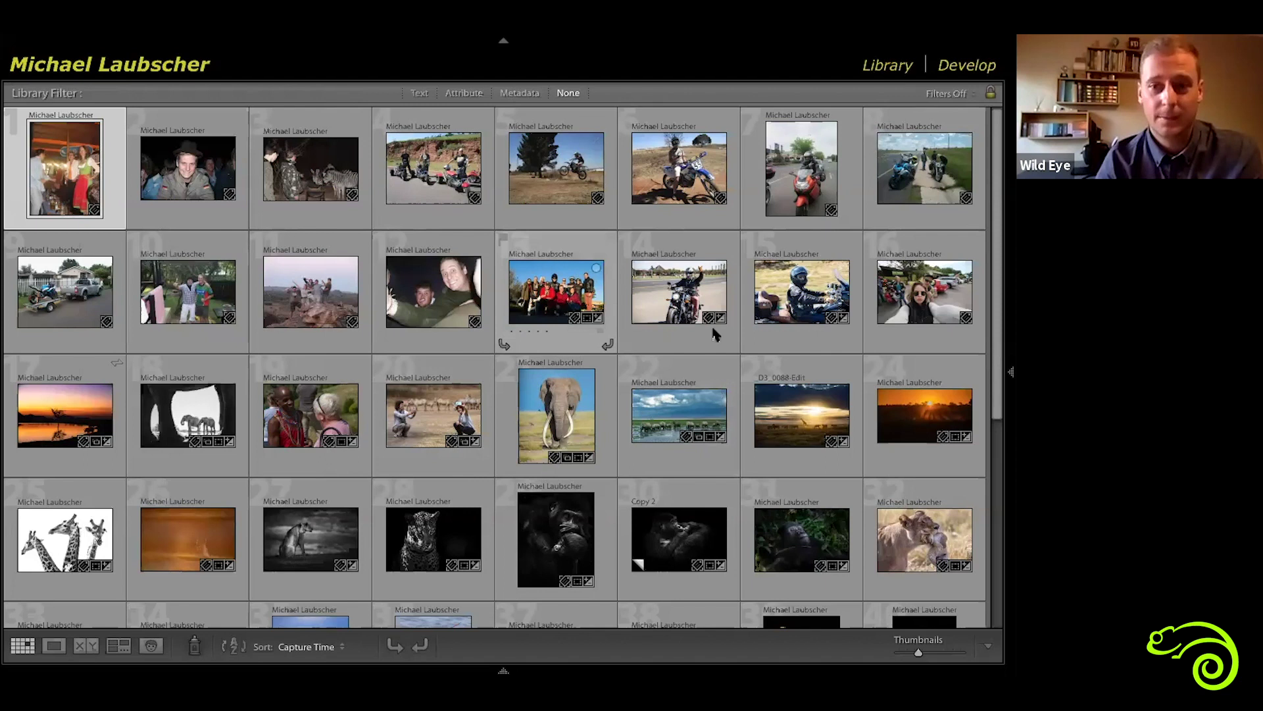
Look over the thumbnails of the whole collection and open the first photo, the beer-hall scene, in Loupe view.
{"action": "scroll", "coordinate": [345, 427], "scroll_direction": "down", "scroll_amount": 3}
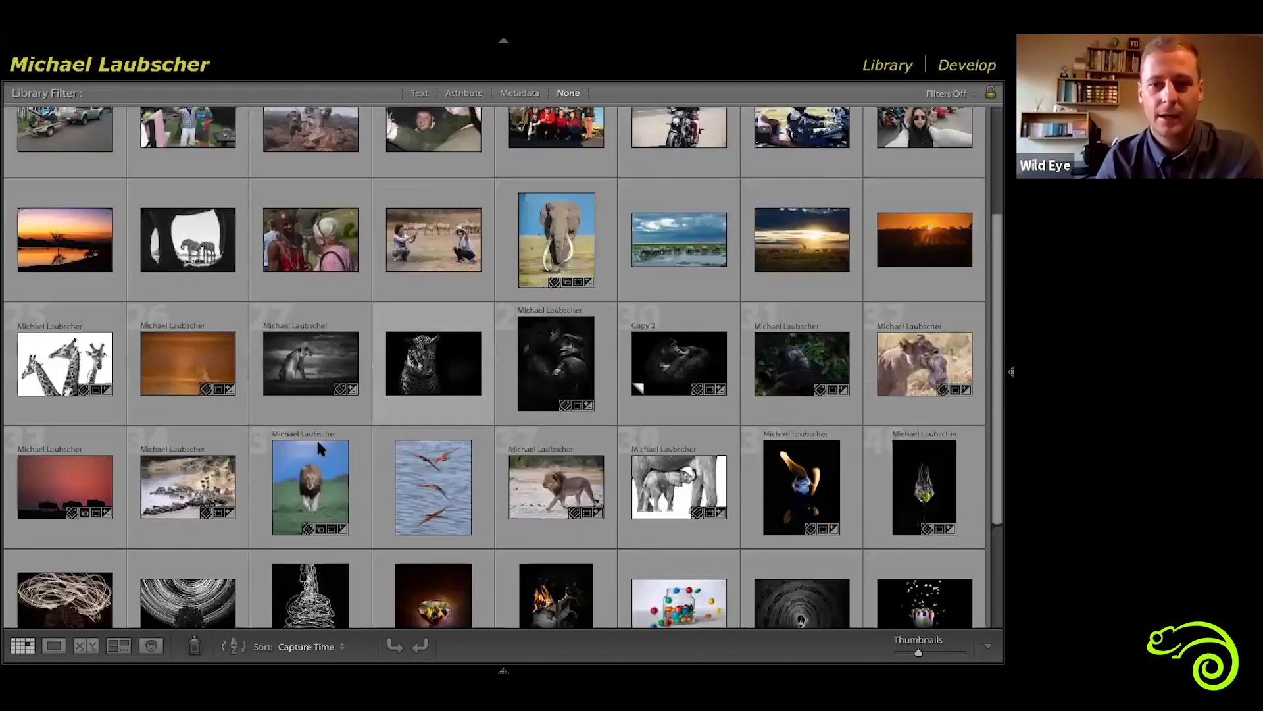
{"action": "scroll", "coordinate": [317, 438], "scroll_direction": "down", "scroll_amount": 3}
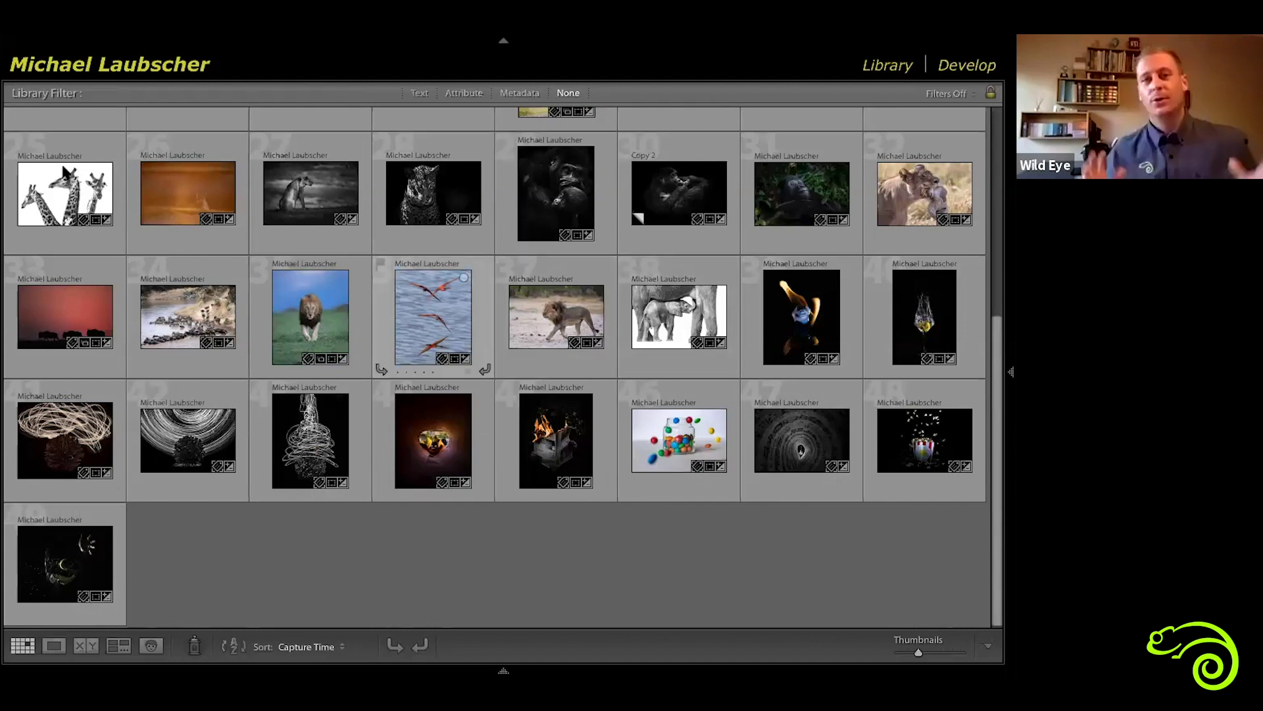
{"action": "scroll", "coordinate": [63, 172], "scroll_direction": "up", "scroll_amount": 5}
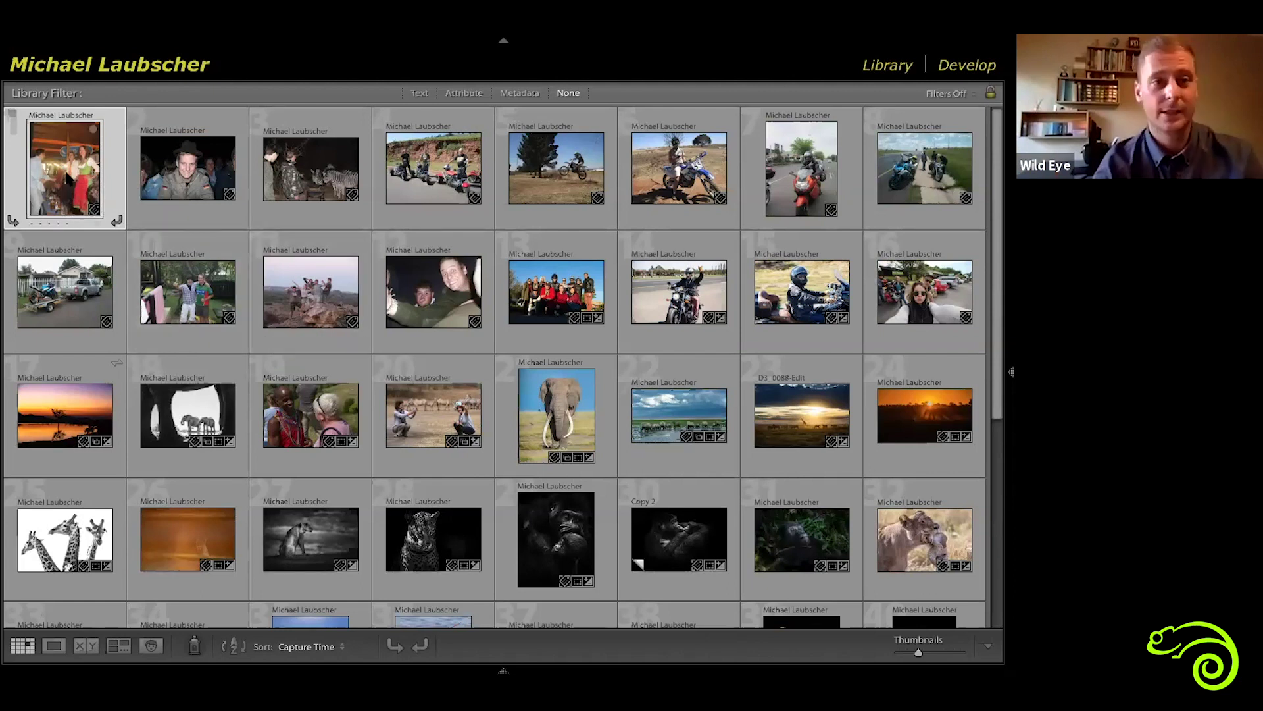
{"action": "double_click", "coordinate": [69, 178]}
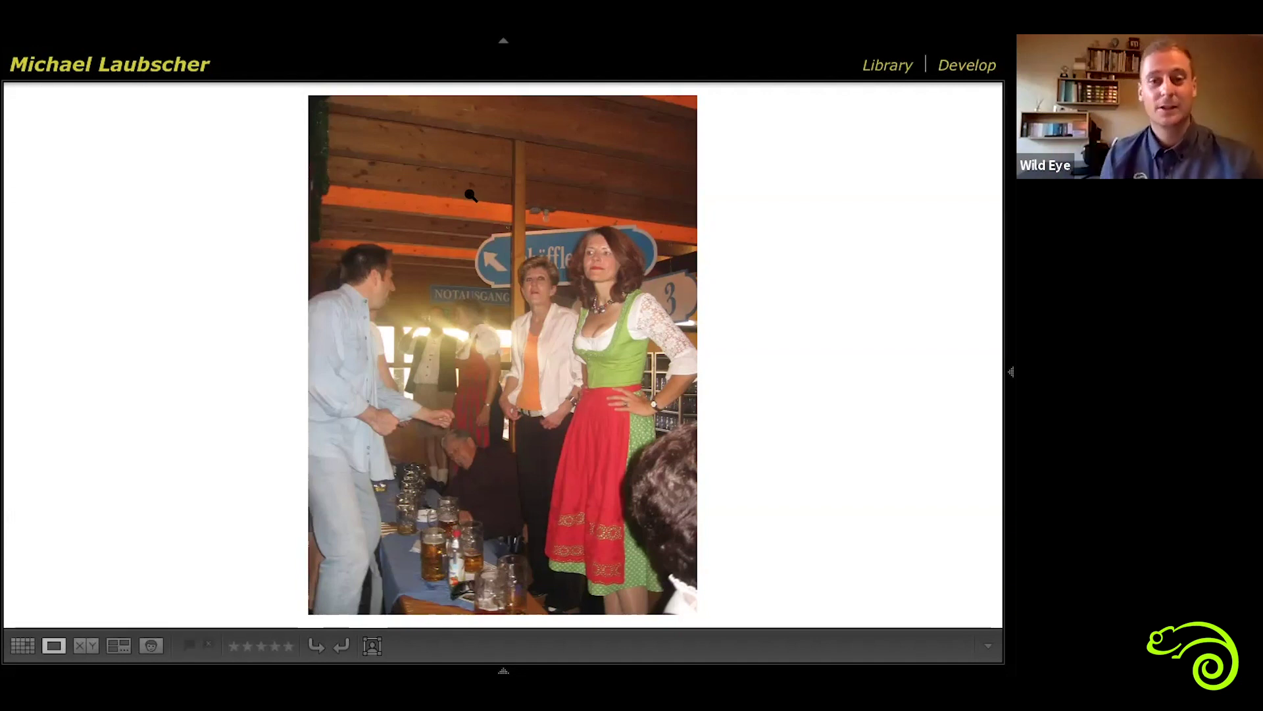
Reject the beer-hall photo, flag the hat portrait as a pick with the toolbar shown, and check both flags in the grid.
{"action": "key", "text": "Right"}
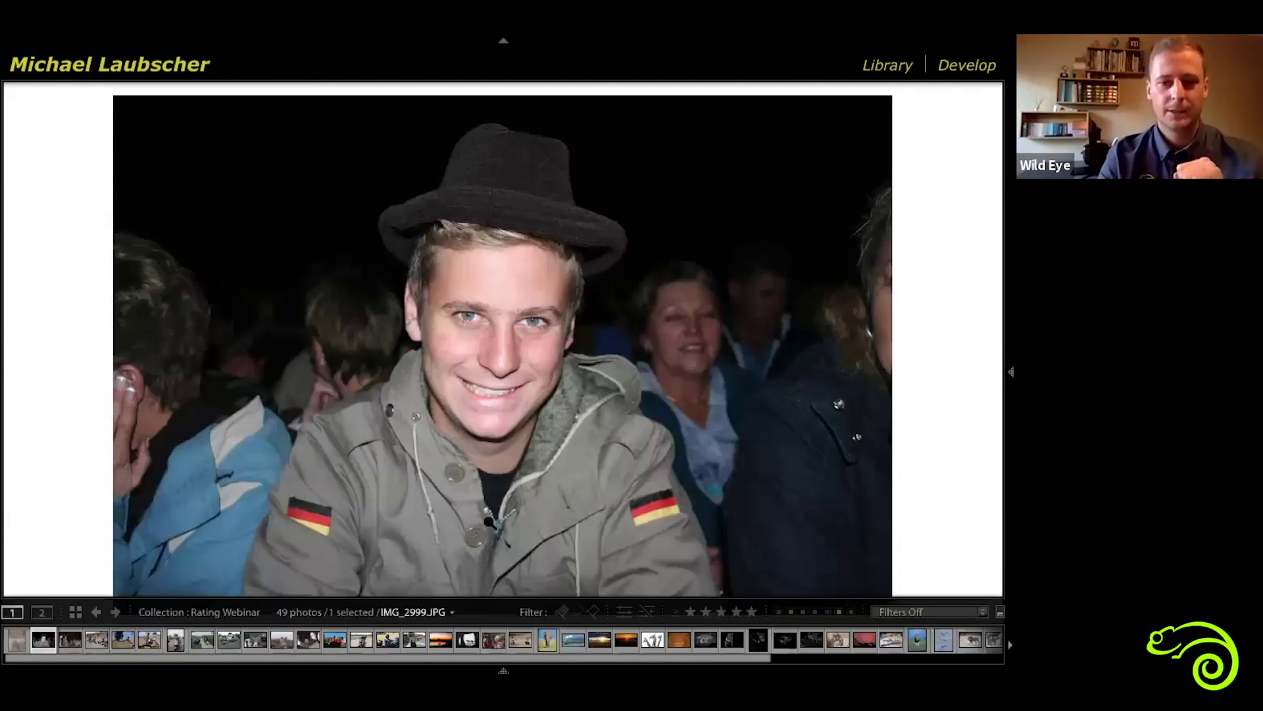
{"action": "key", "text": "t"}
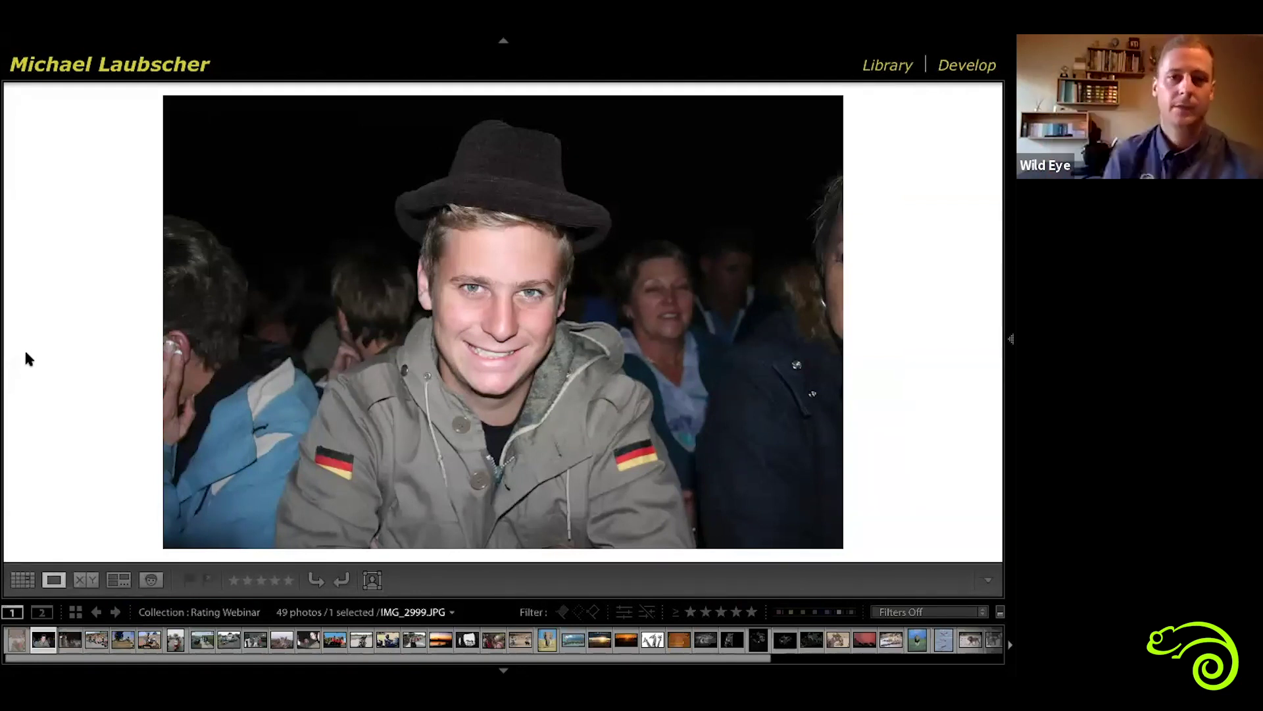
{"action": "key", "text": "Right"}
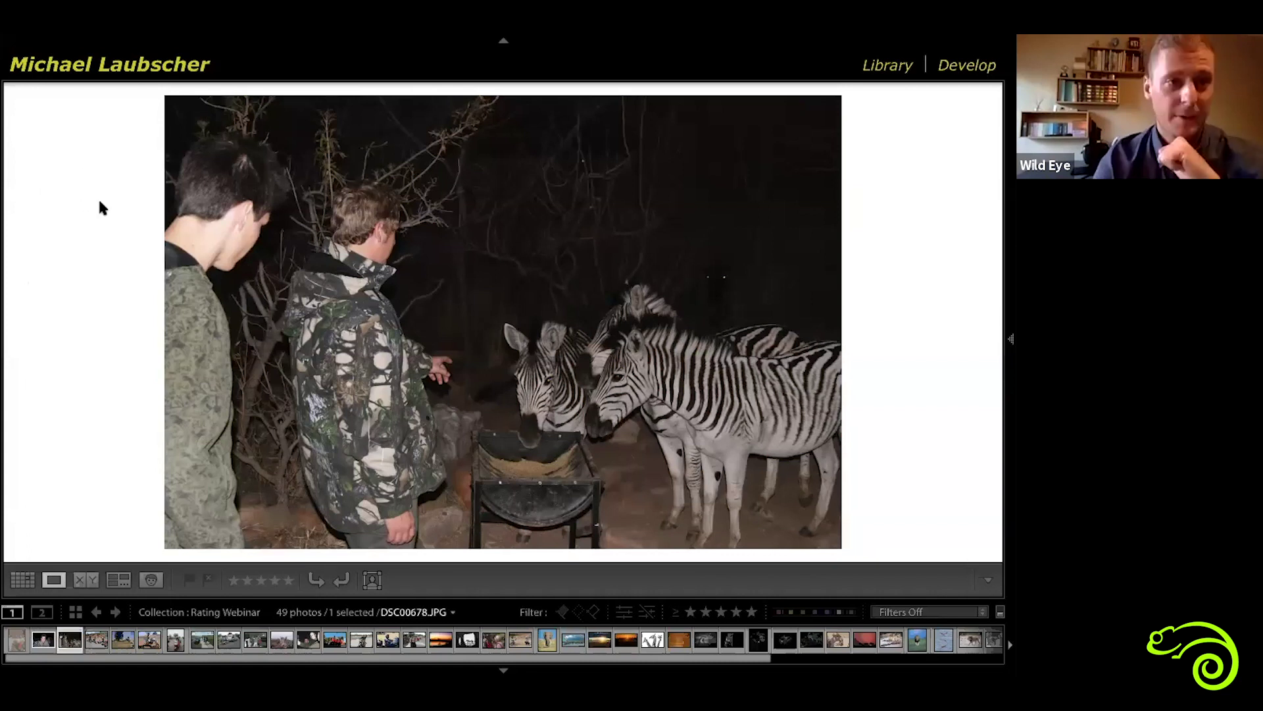
{"action": "key", "text": "g"}
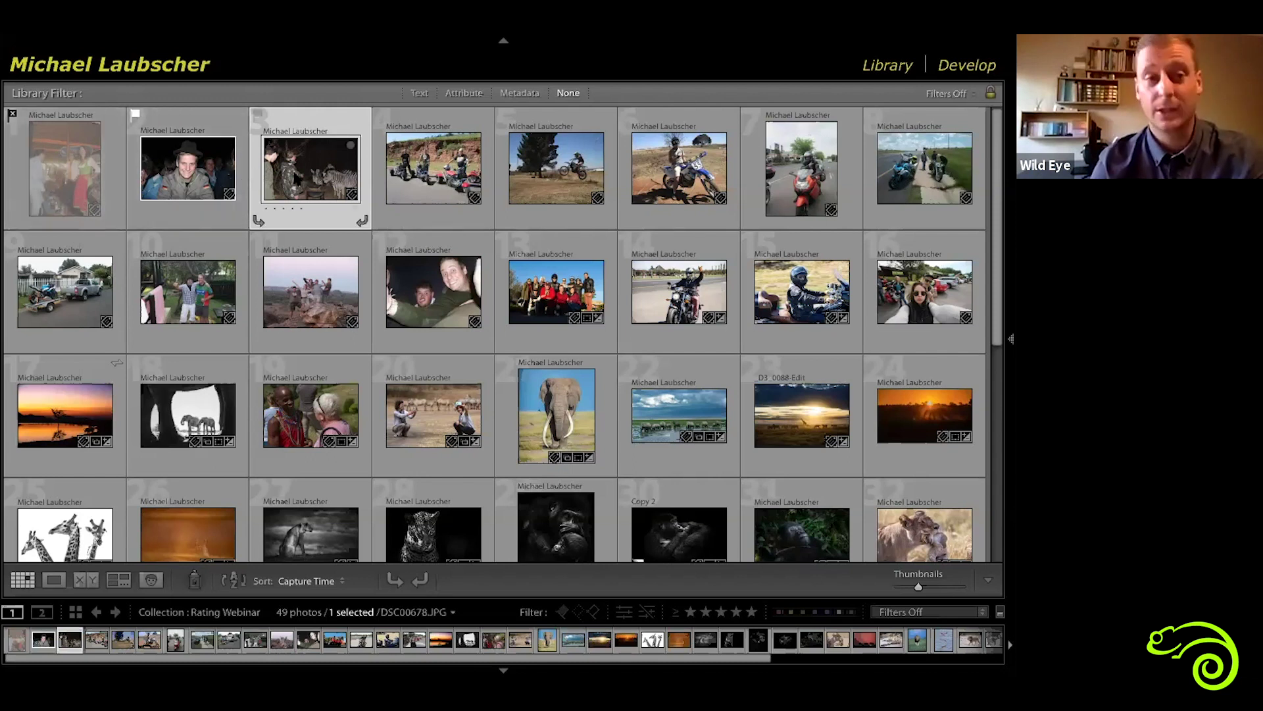
{"action": "key", "text": "e"}
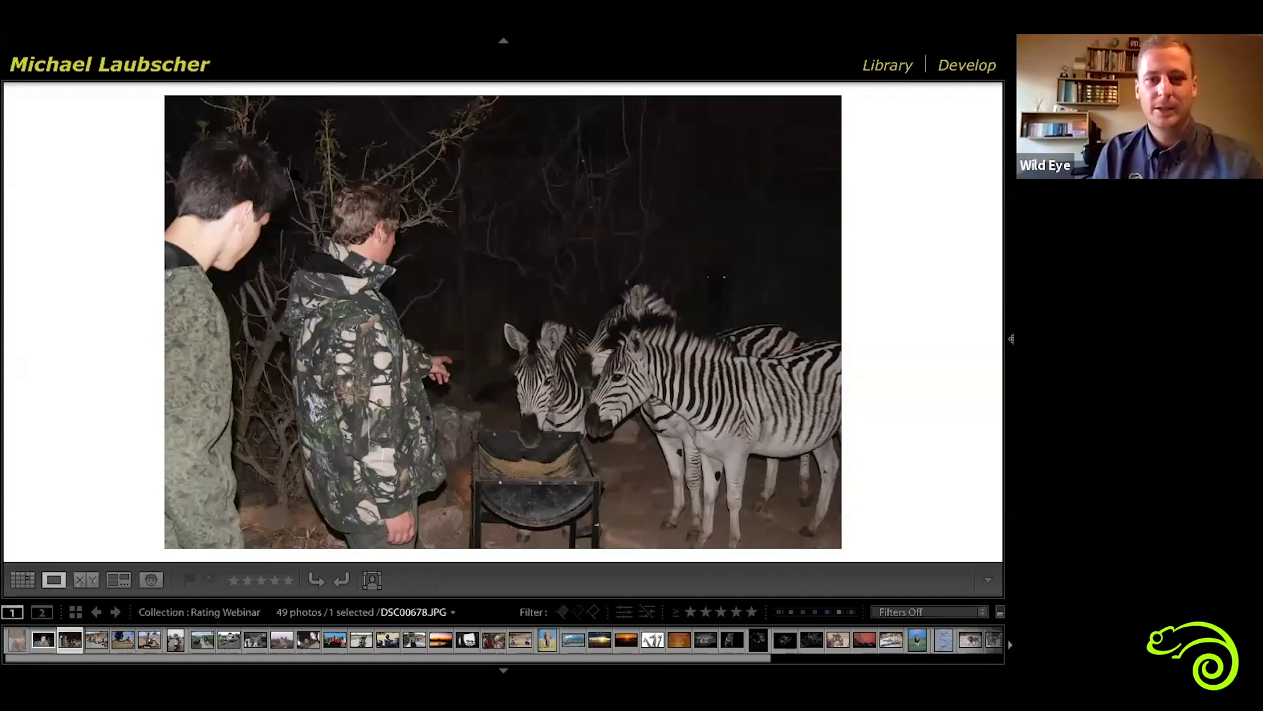
Reject the zebra, orange motorcycle and roadside-stop photos, and flag the trike photo and both dirt-bike photos as picks.
{"action": "key", "text": "Right"}
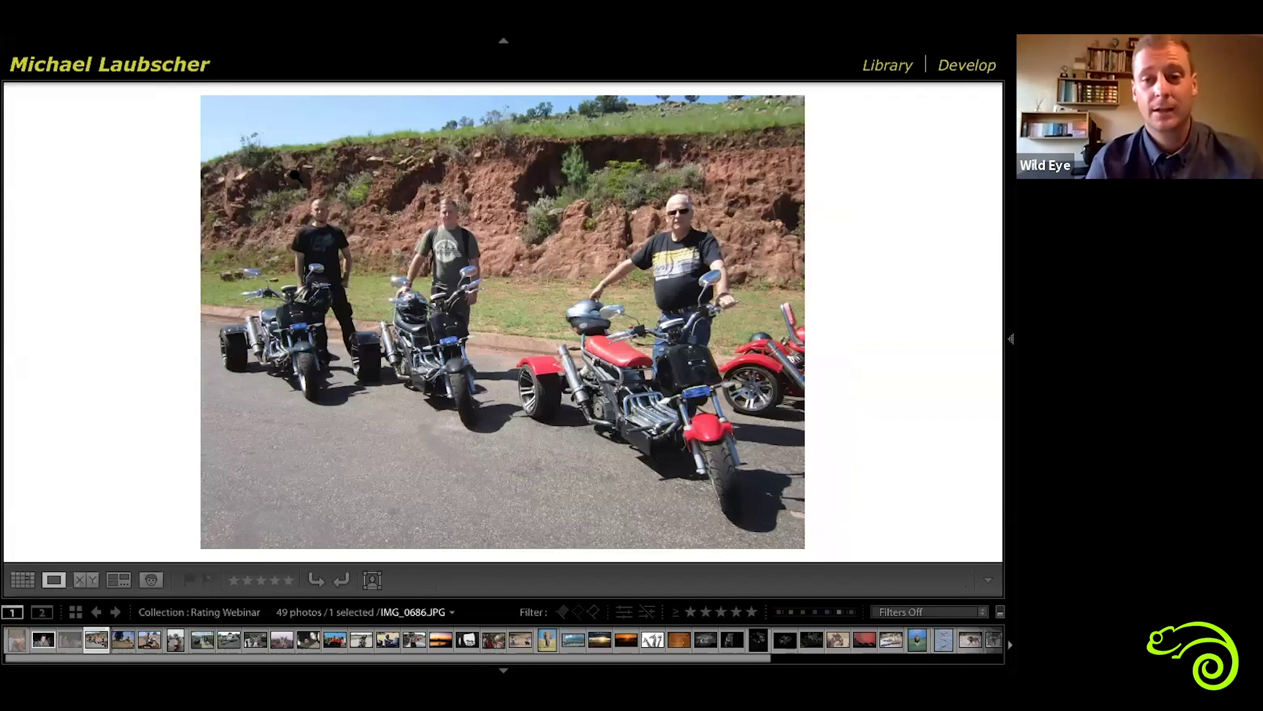
{"action": "key", "text": "Right"}
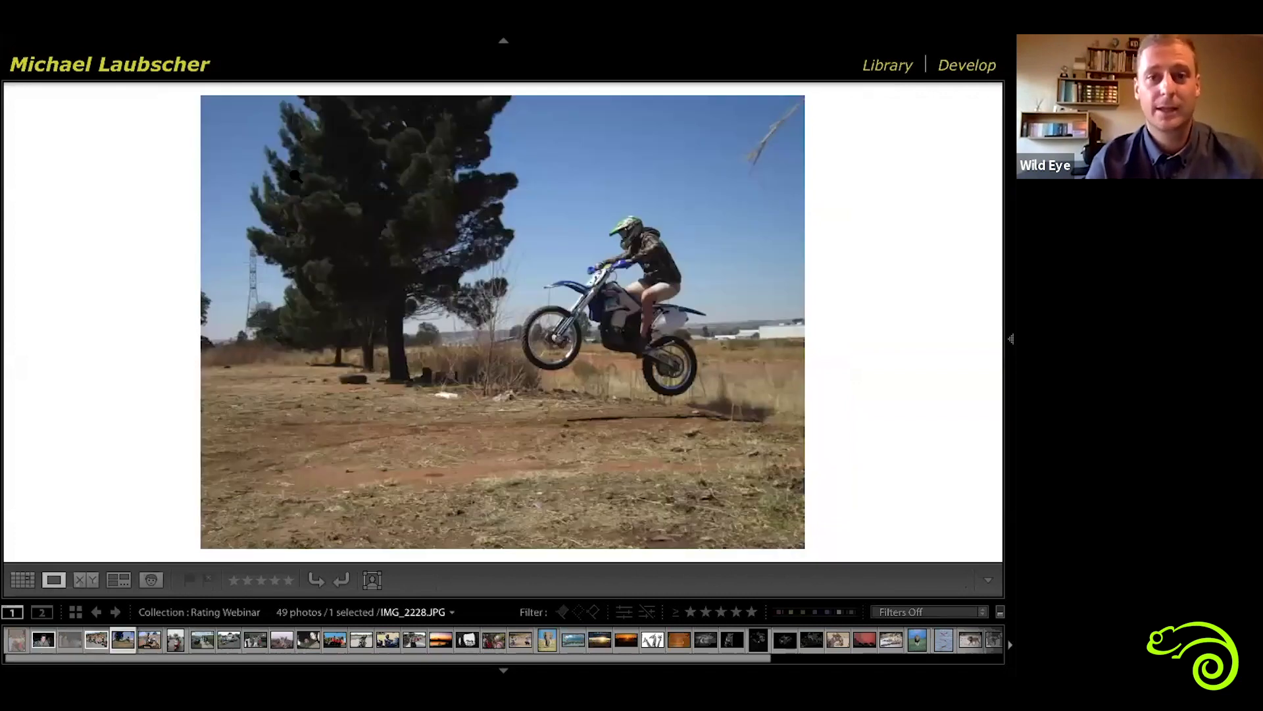
{"action": "key", "text": "Right"}
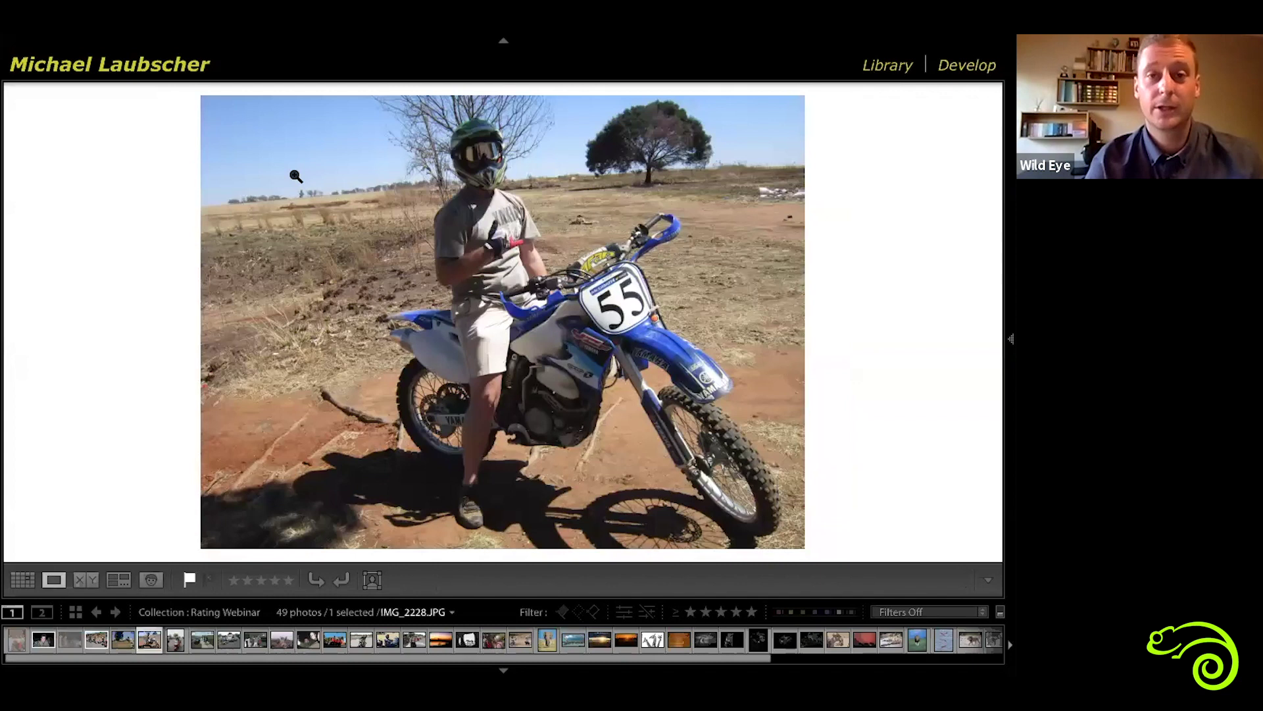
{"action": "key", "text": "Right"}
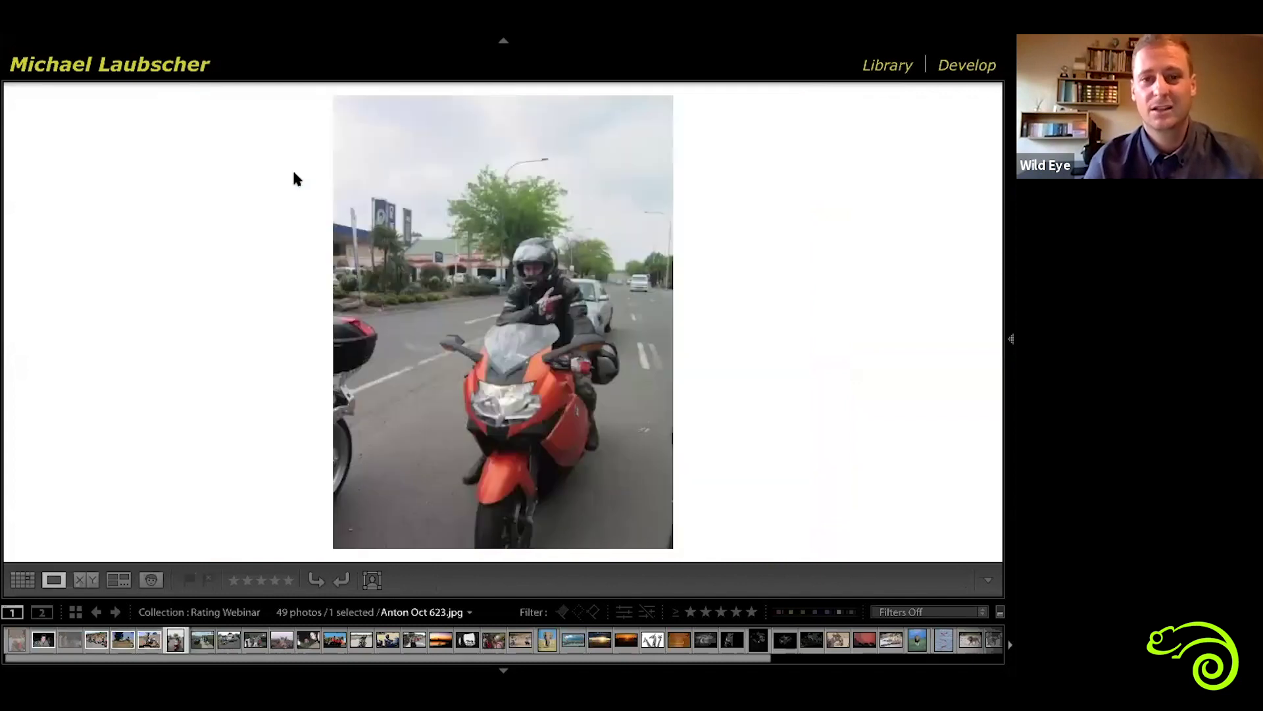
{"action": "key", "text": "Right"}
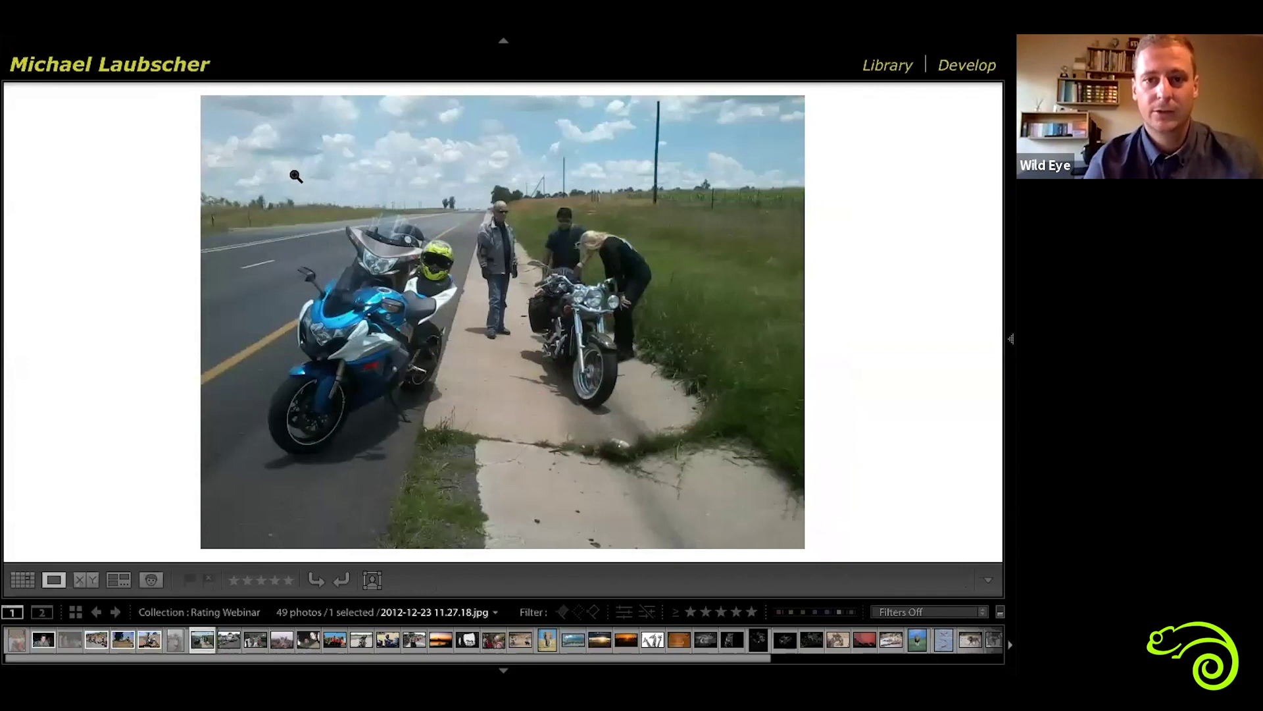
{"action": "key", "text": "Right"}
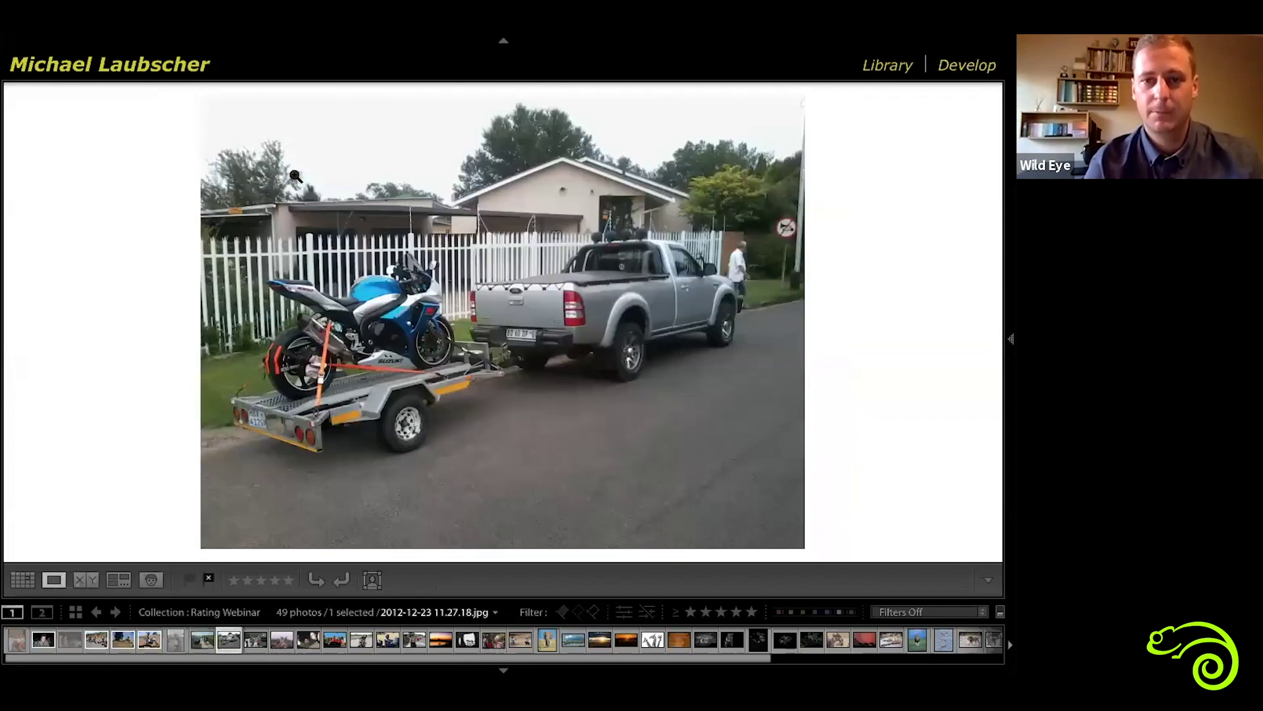
Flag the photos from the motorcycle trailer through the second road-biker shot as picks, rejecting only the outdoor group photo in red.
{"action": "key", "text": "Right"}
{"action": "key", "text": "Right"}
{"action": "key", "text": "Right"}
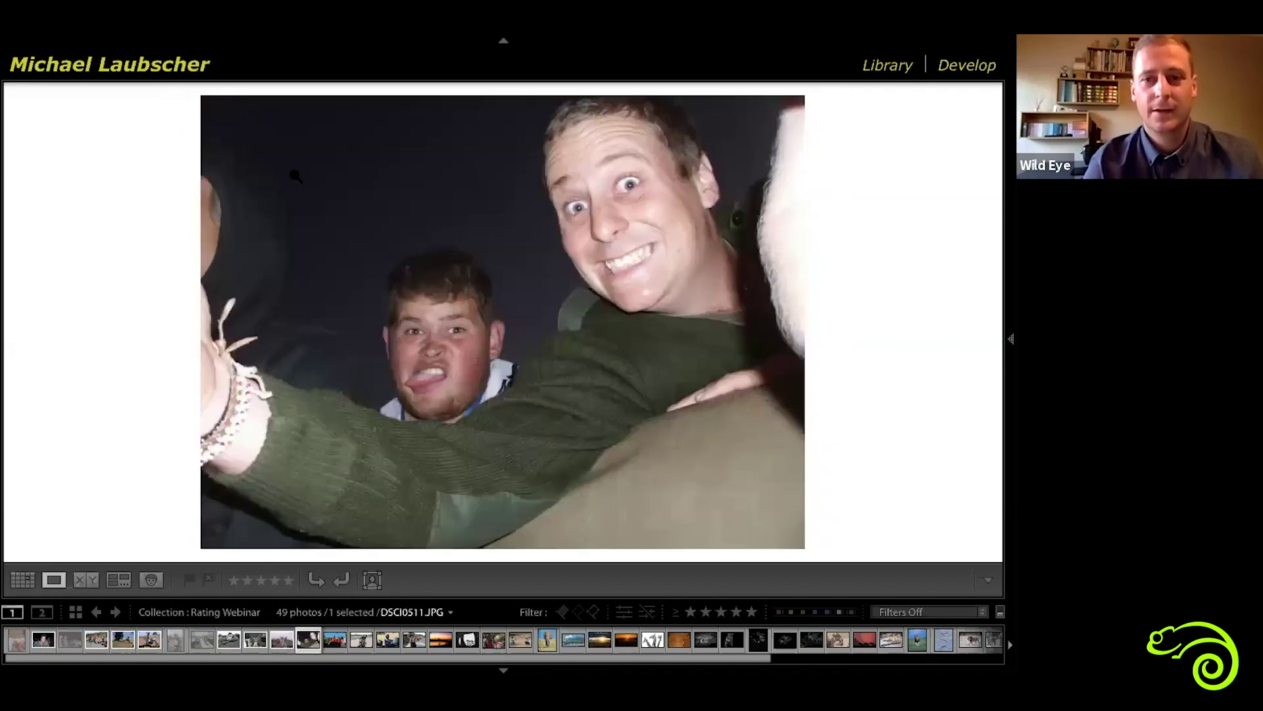
{"action": "key", "text": "Right"}
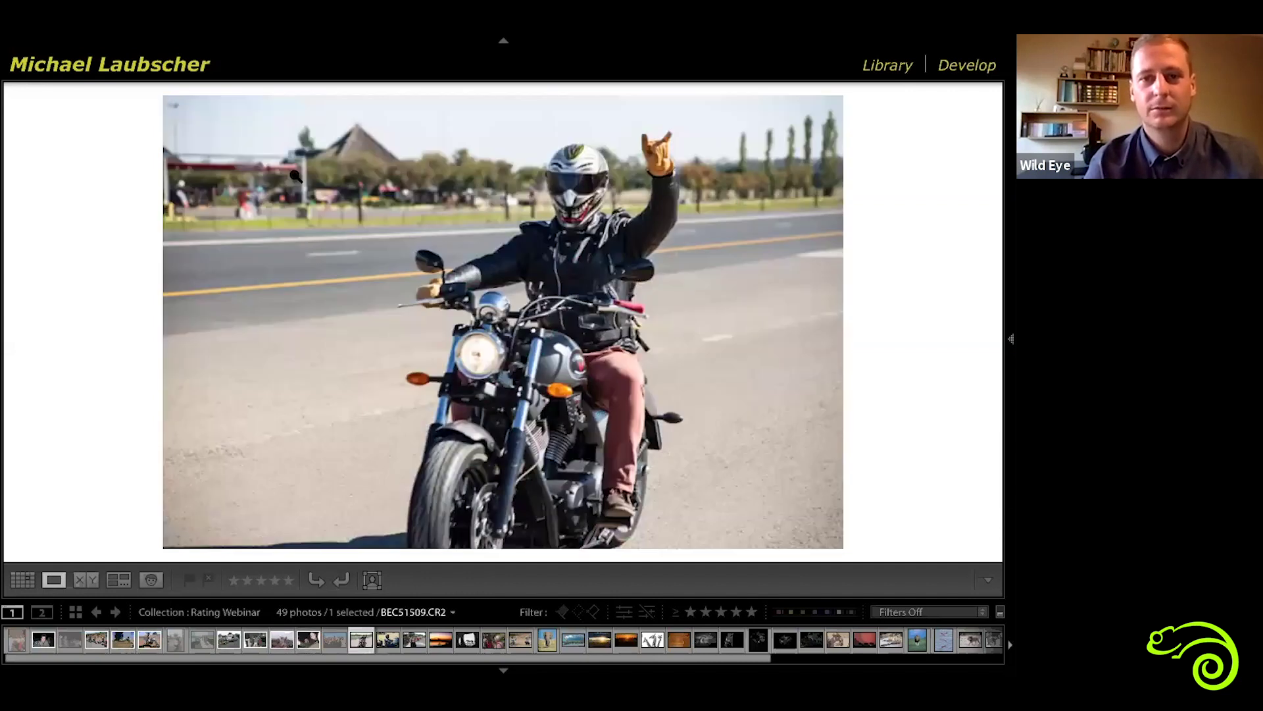
{"action": "key", "text": "Right"}
{"action": "key", "text": "Right"}
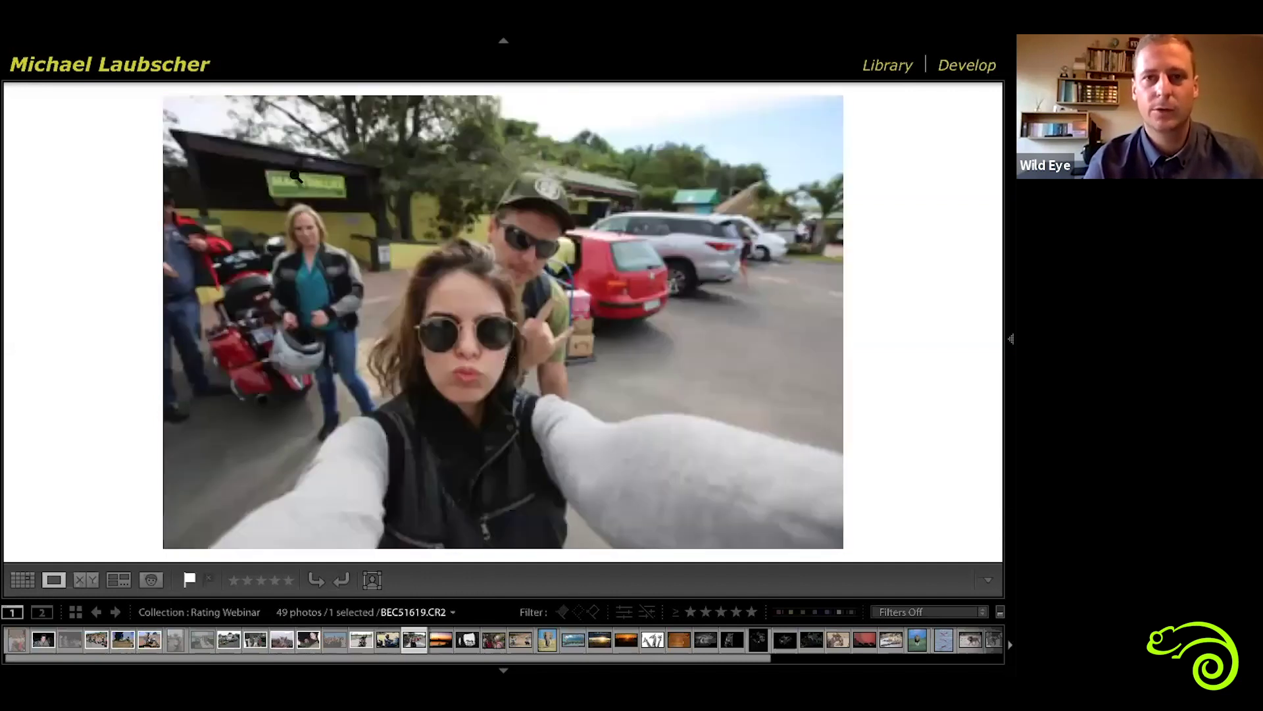
{"action": "key", "text": "Right"}
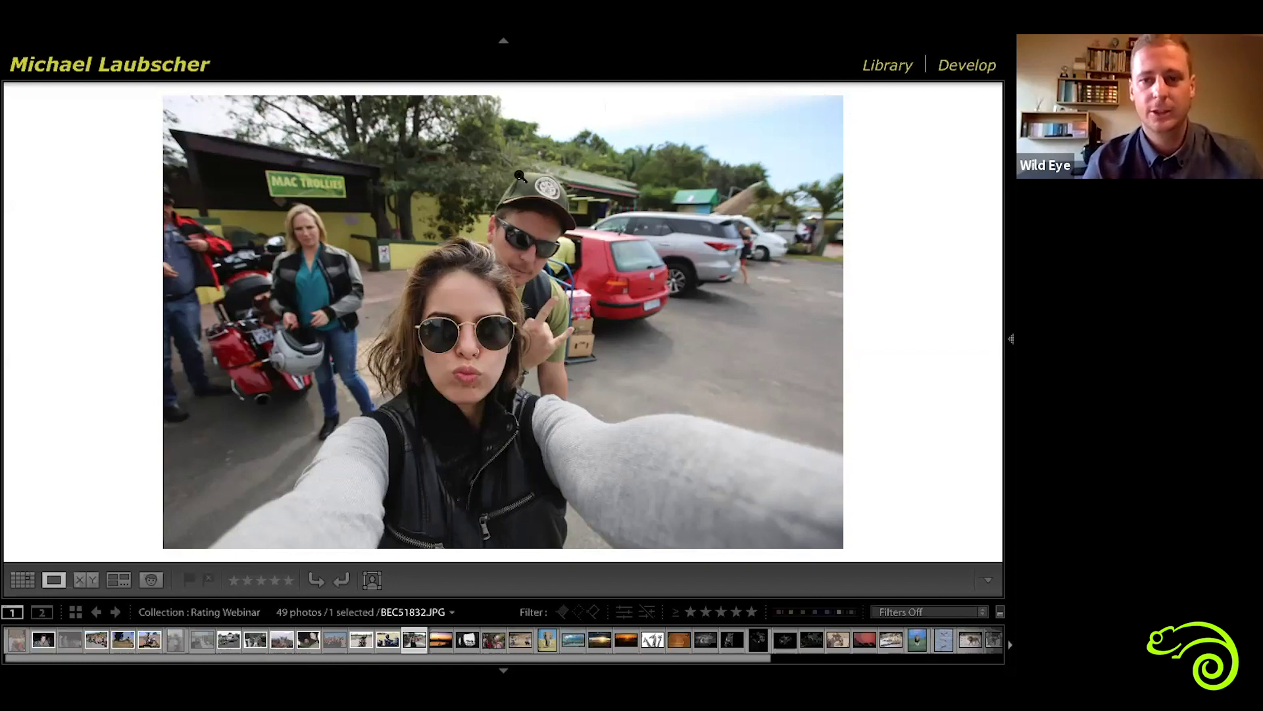
Flag the sunglasses selfie, rhino sunset, framed elephants, Maasai conversation and crouching people photos as picks.
{"action": "key", "text": "Right"}
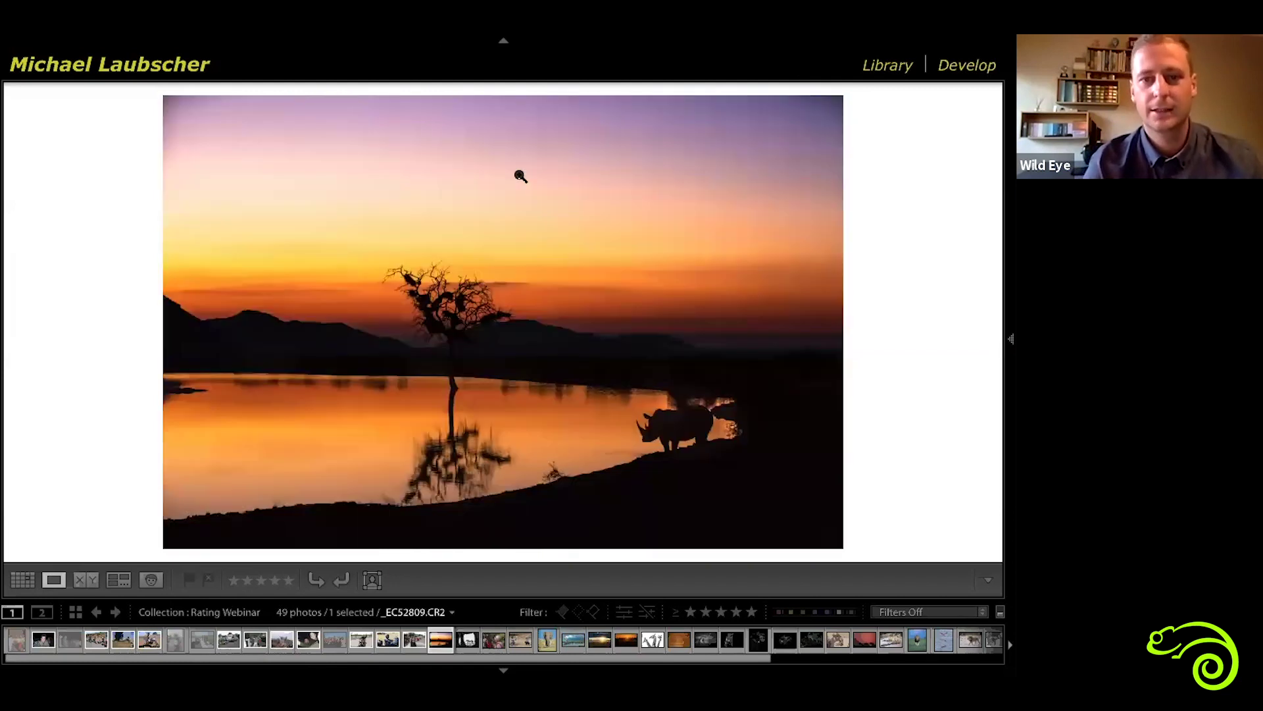
{"action": "key", "text": "Right"}
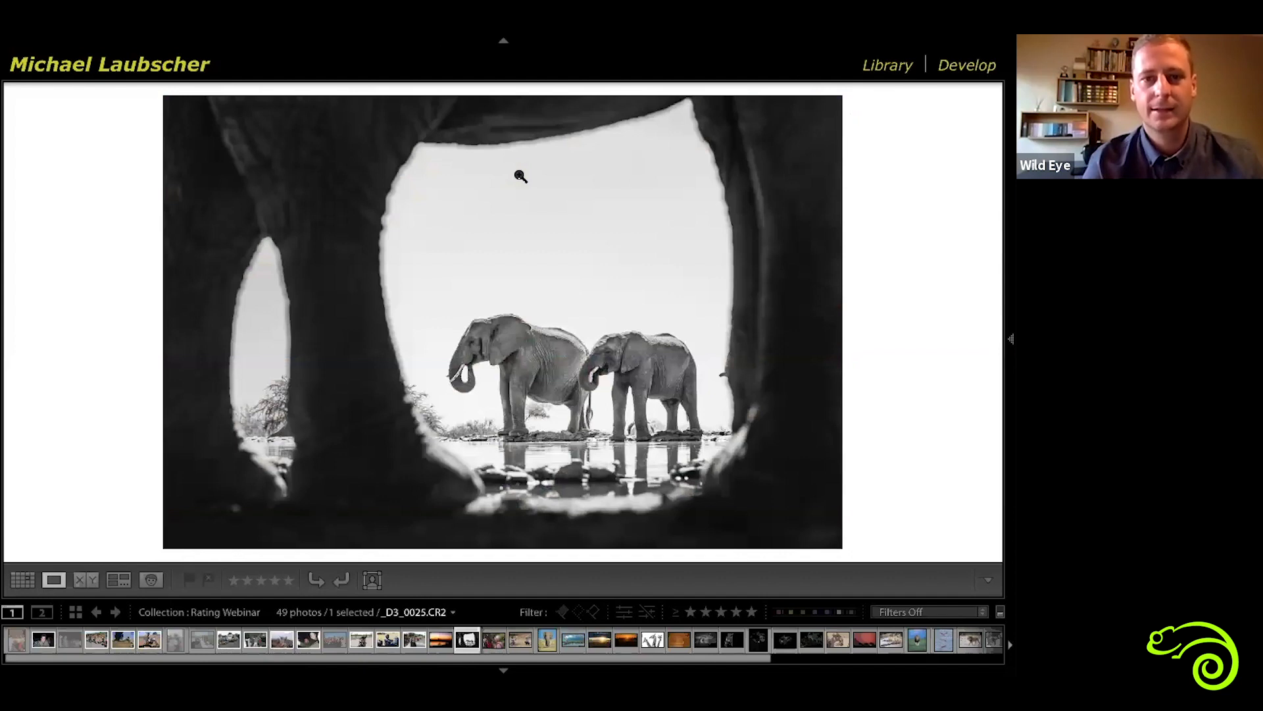
{"action": "key", "text": "Right"}
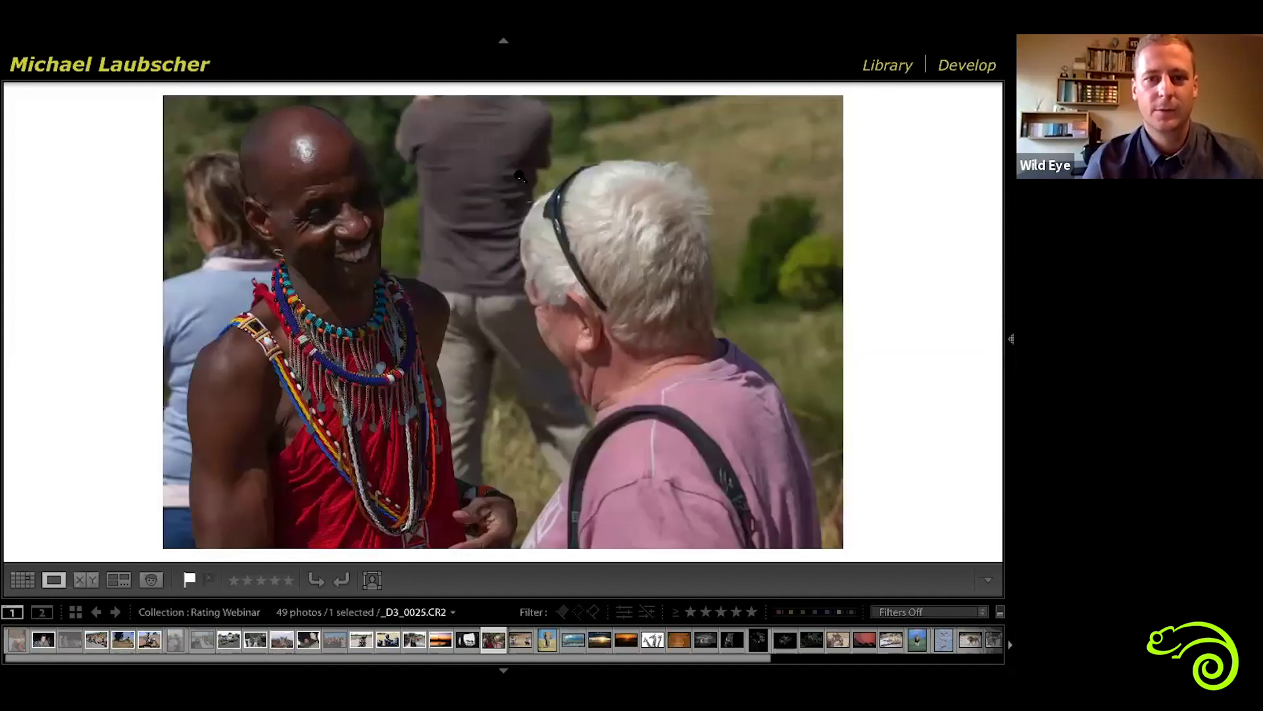
{"action": "key", "text": "Right"}
{"action": "key", "text": "Right"}
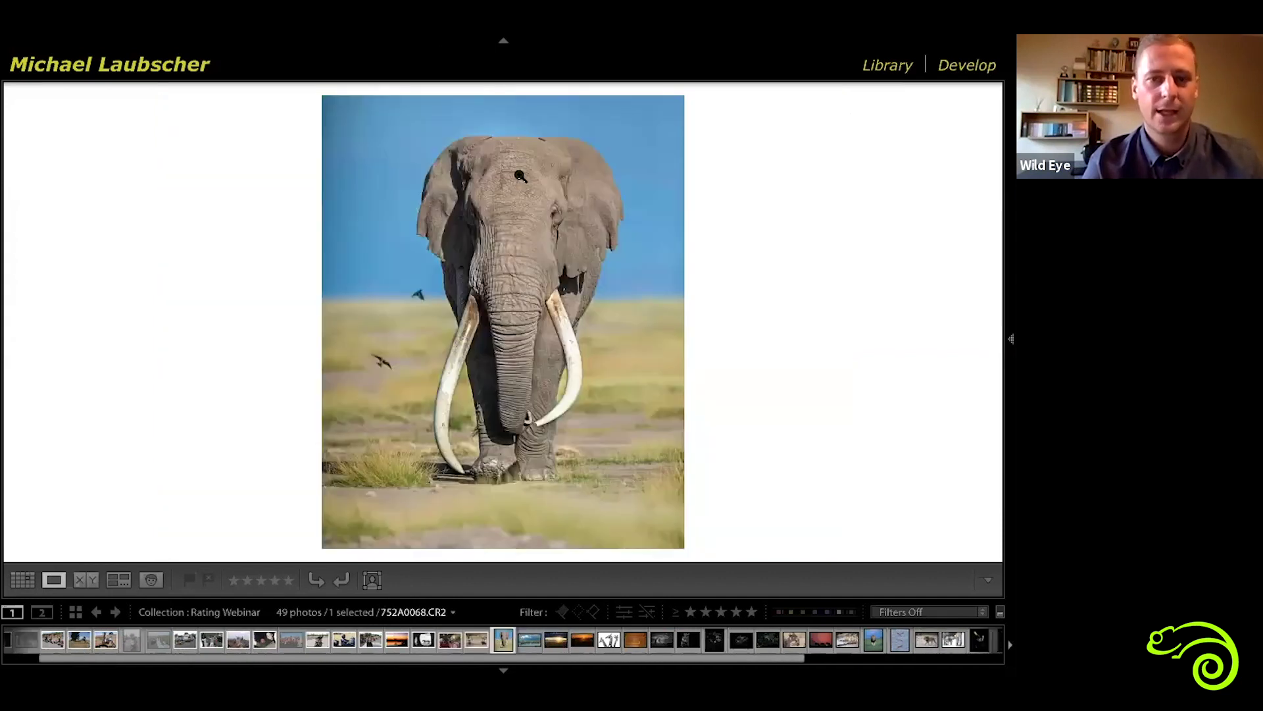
Pick the big-tusked elephant and the sunset under dark clouds, and reject the elephant herd in water and the orange dust sunset.
{"action": "key", "text": "Right"}
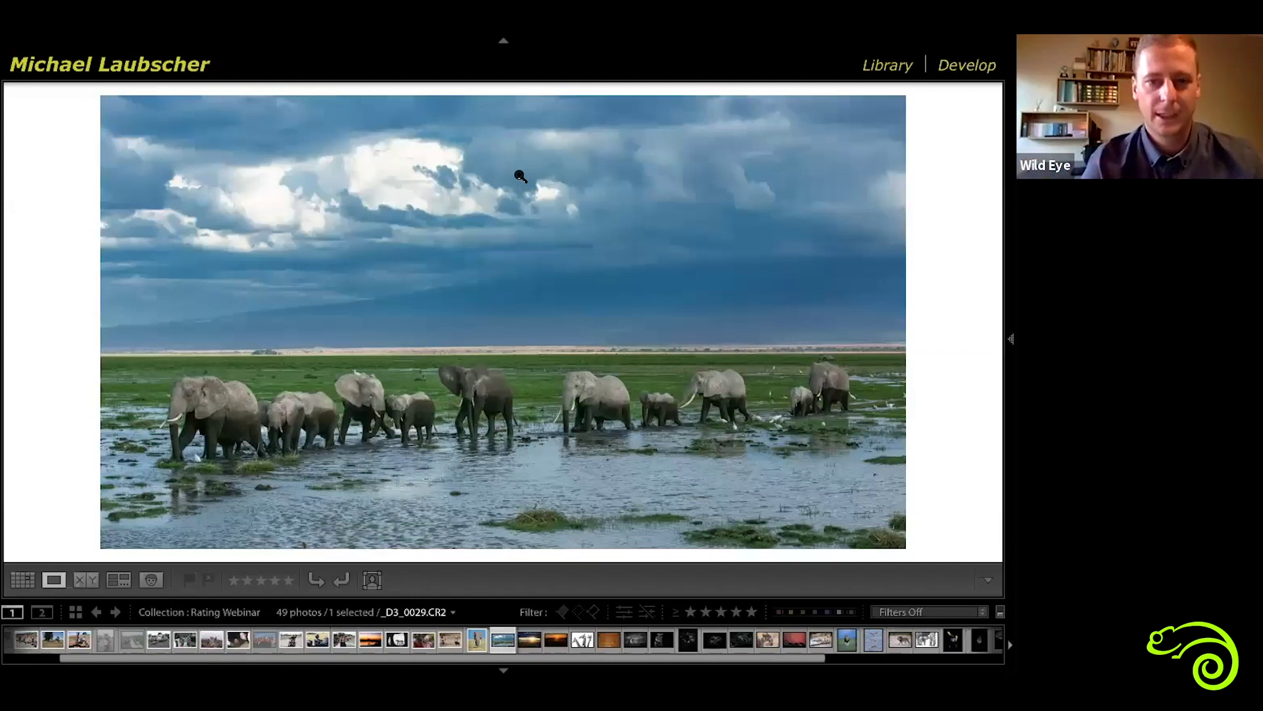
{"action": "key", "text": "Right"}
{"action": "key", "text": "Right"}
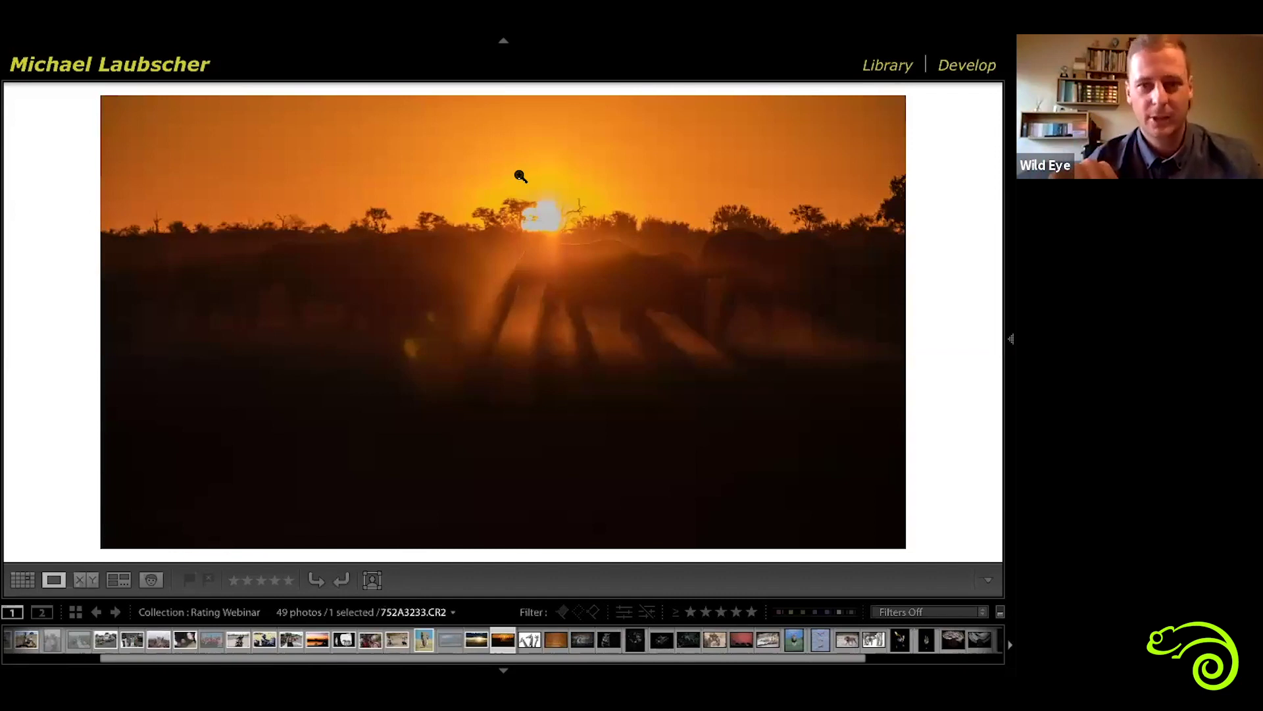
{"action": "key", "text": "x"}
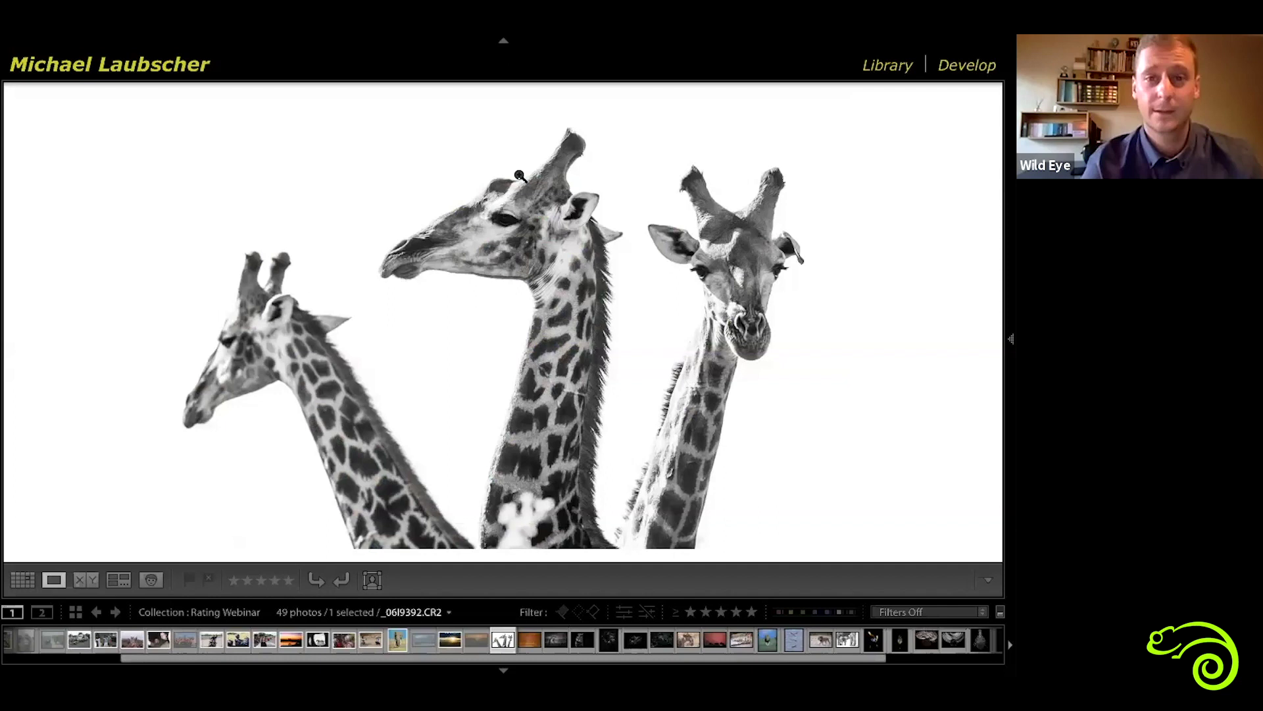
Pick the giraffes, the orange haze shot, the lionesses, the leopard and the kissing gorillas, and reject the upright gorilla-and-baby portrait.
{"action": "key", "text": "Right"}
{"action": "key", "text": "Right"}
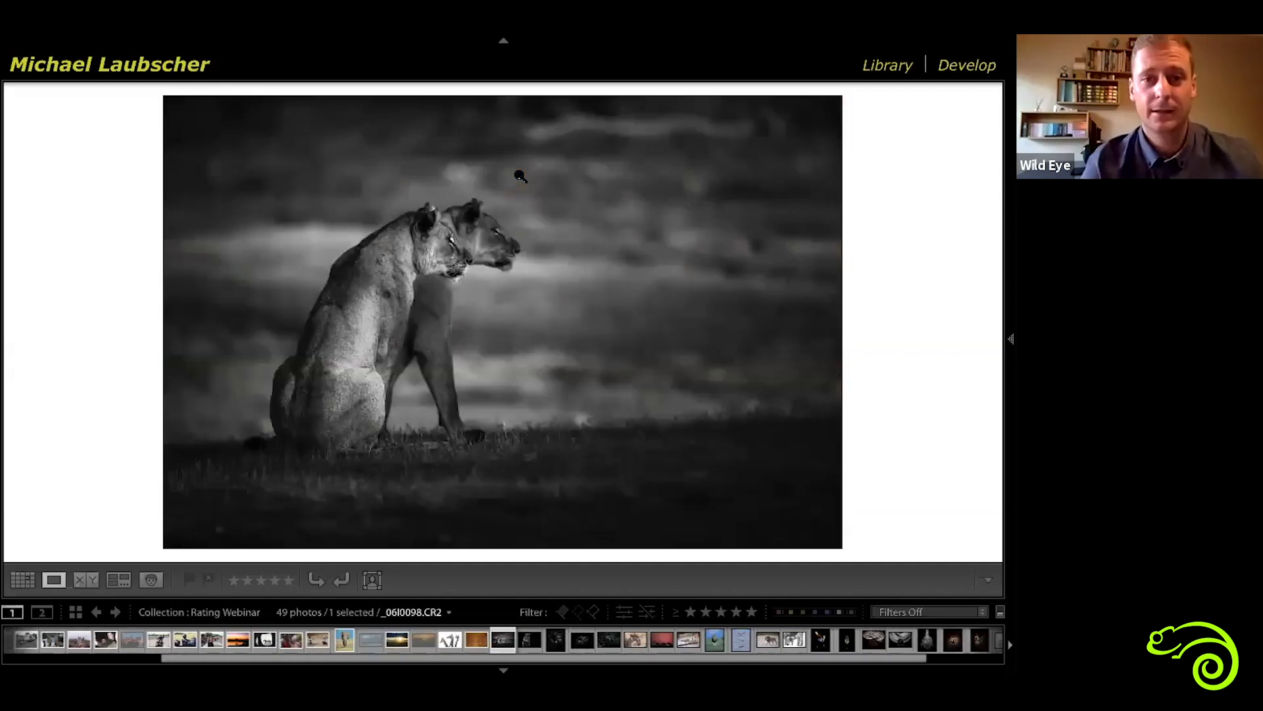
{"action": "key", "text": "Right"}
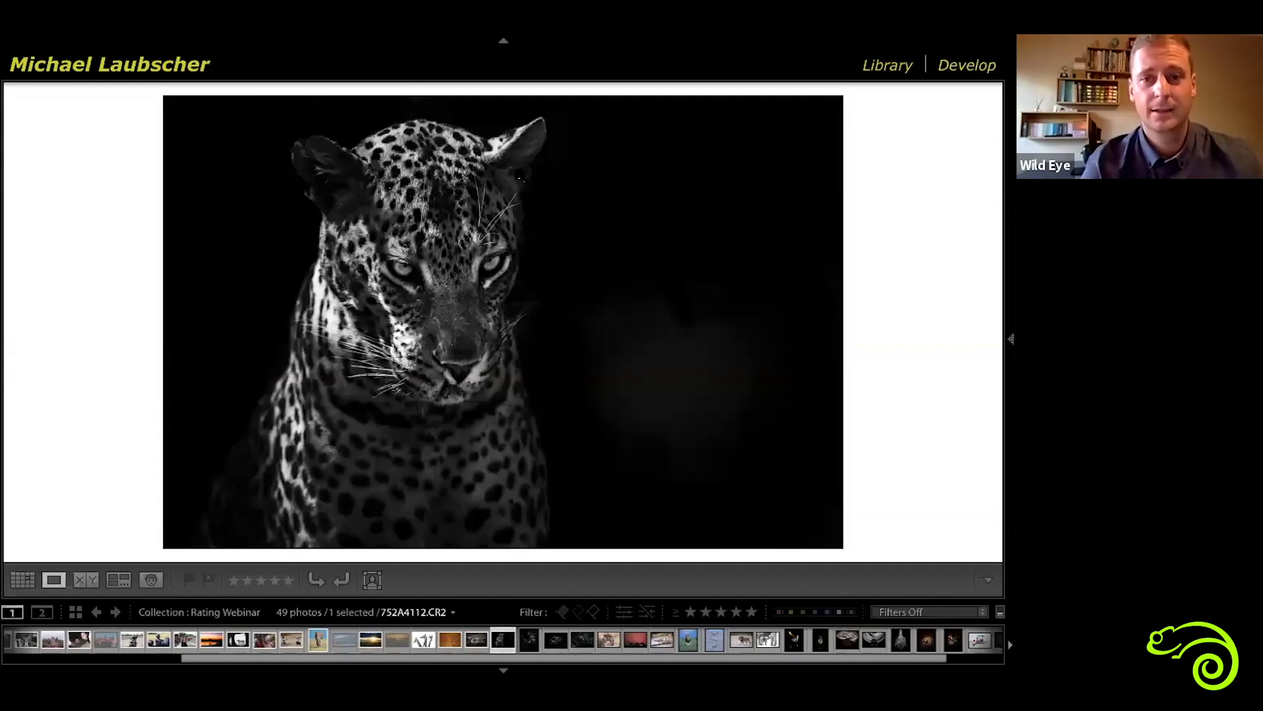
{"action": "key", "text": "Right"}
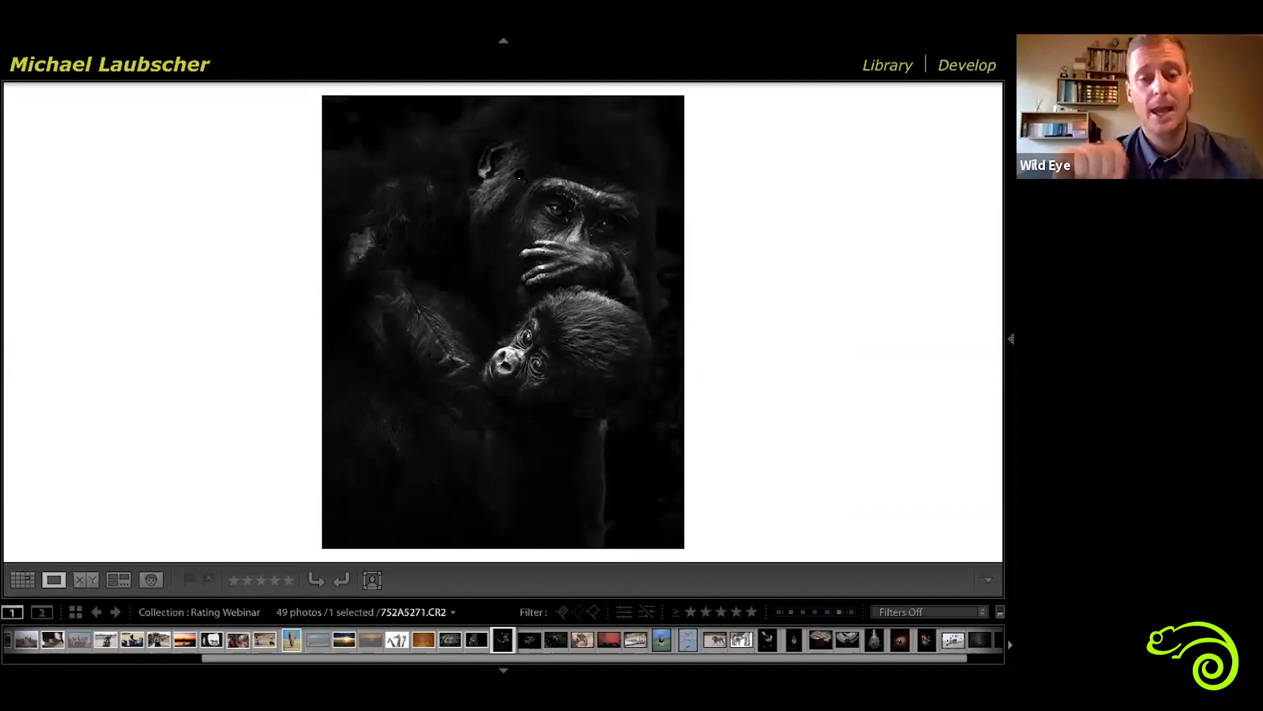
{"action": "key", "text": "Right"}
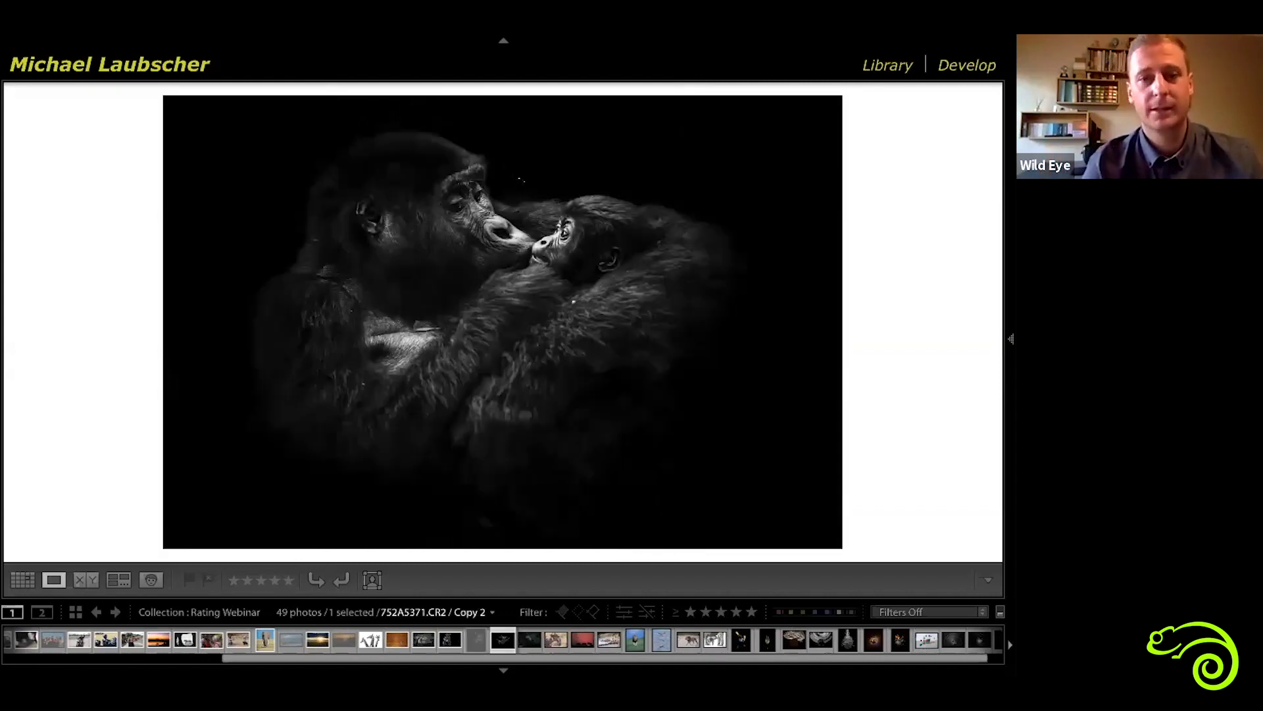
{"action": "key", "text": "p"}
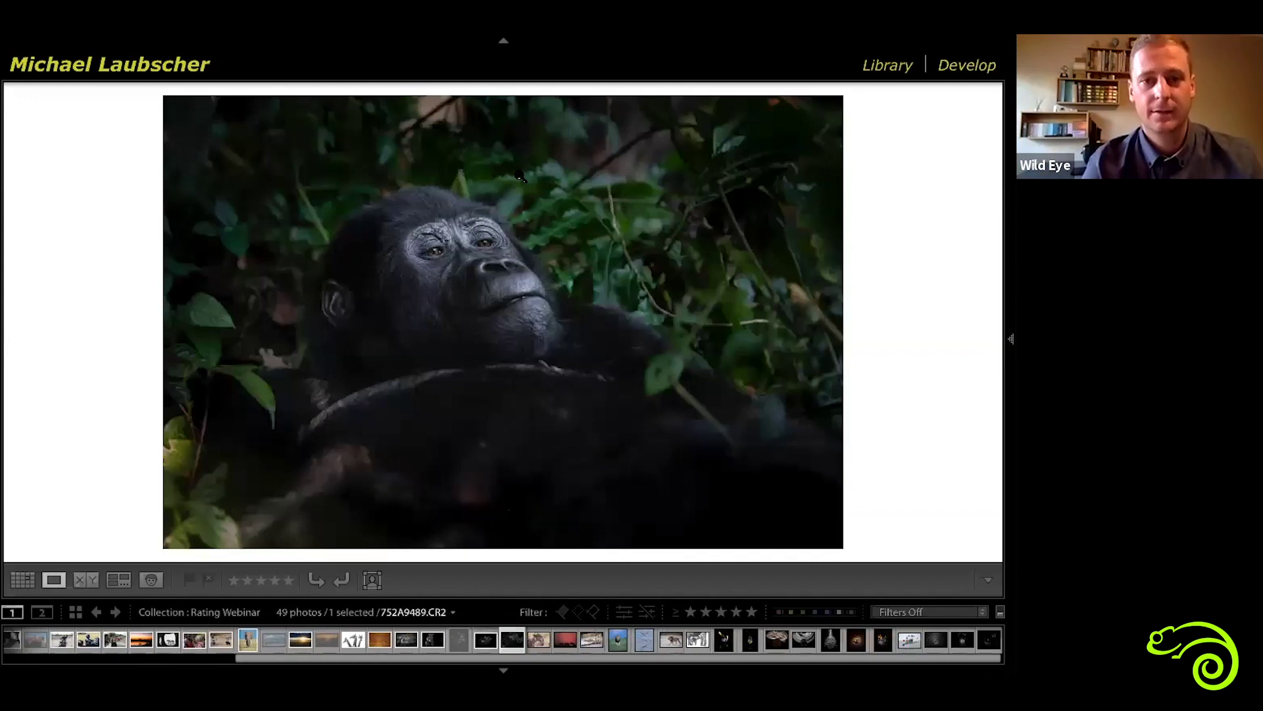
Pick the reclining gorilla, the lioness carrying her cub and the lion on grass, and reject the wildebeest silhouettes and river crossing.
{"action": "key", "text": "Right"}
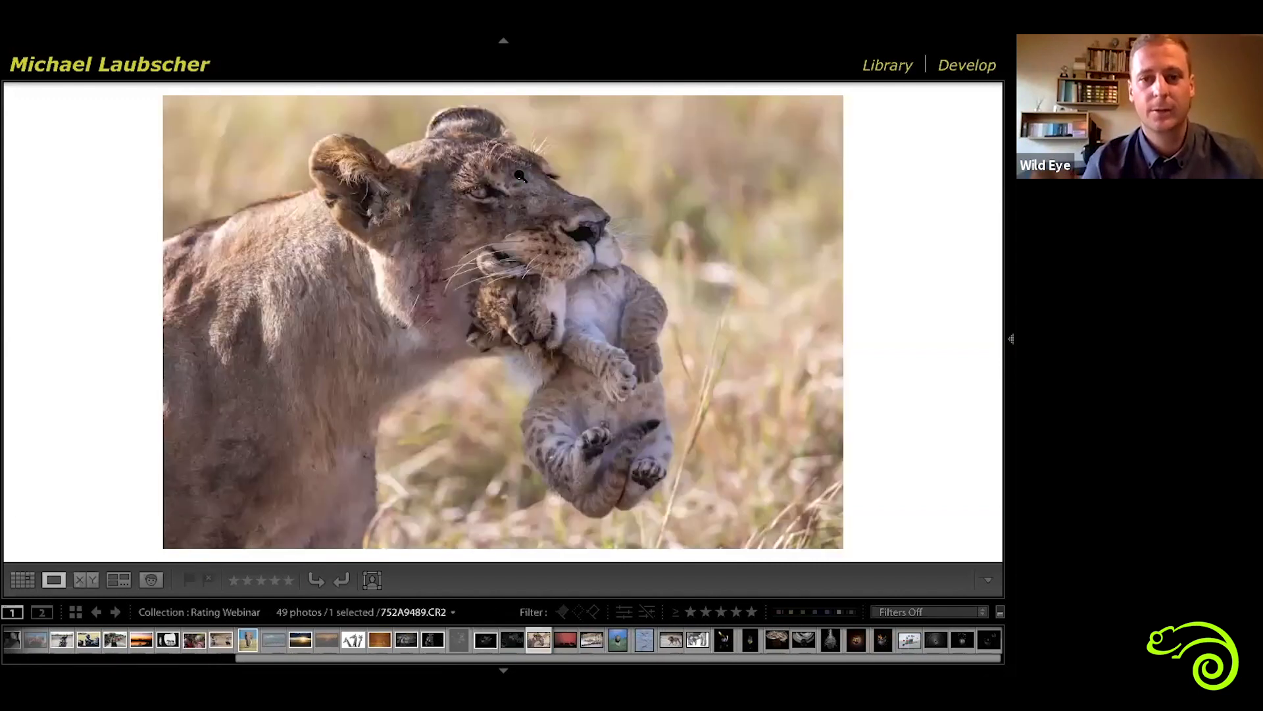
{"action": "key", "text": "Right"}
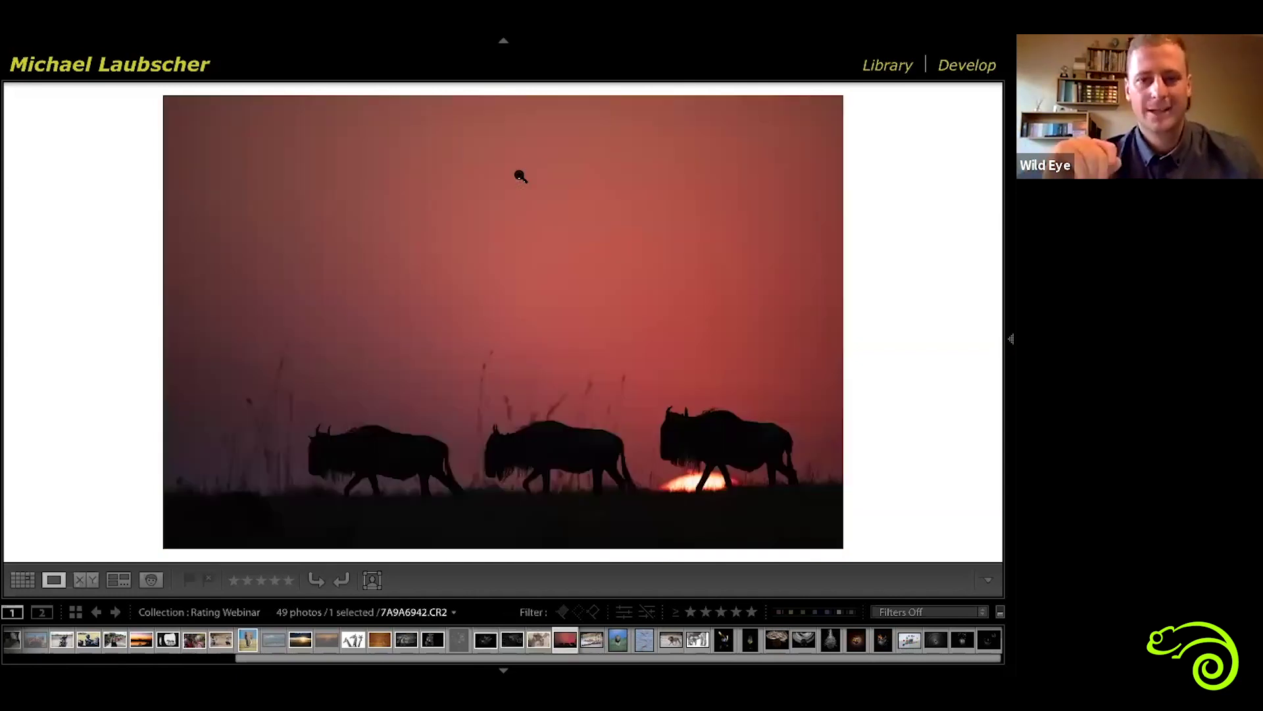
{"action": "key", "text": "Right"}
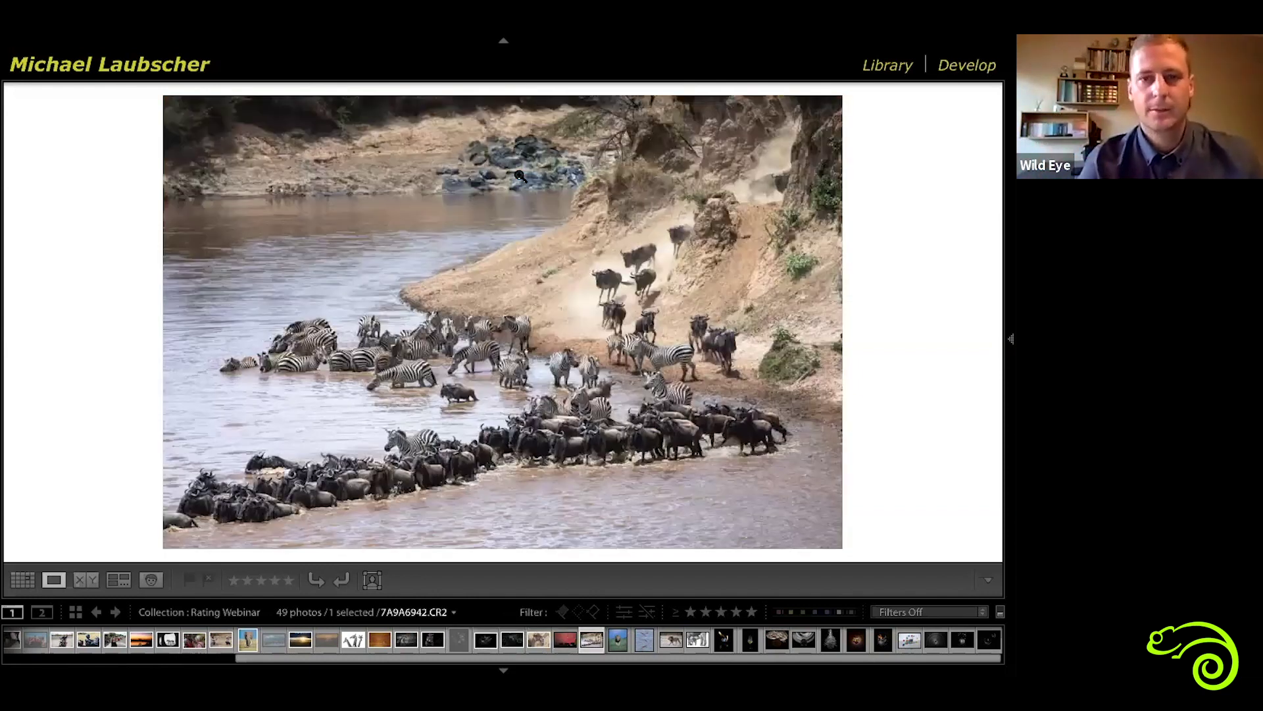
{"action": "key", "text": "Right"}
{"action": "key", "text": "Right"}
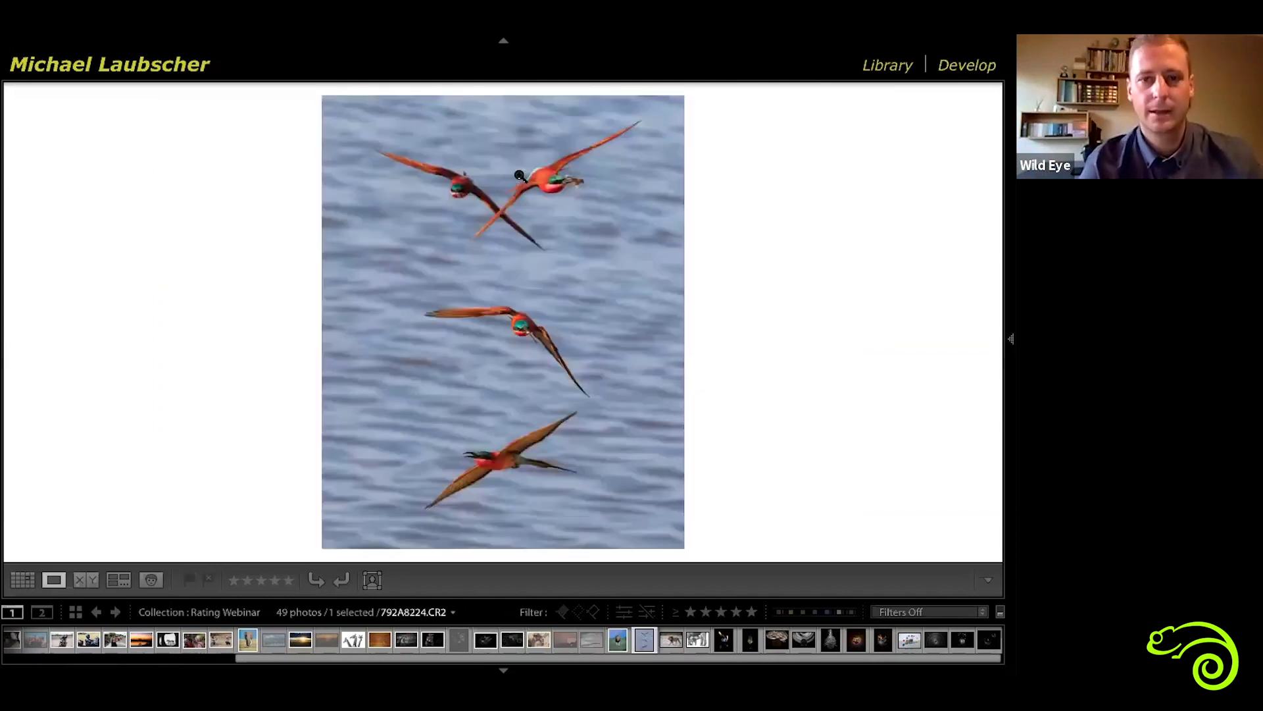
Flag the red birds in flight as a pick and the walking lion as a reject, and inspect the elephant calf photo close up.
{"action": "key", "text": "Right"}
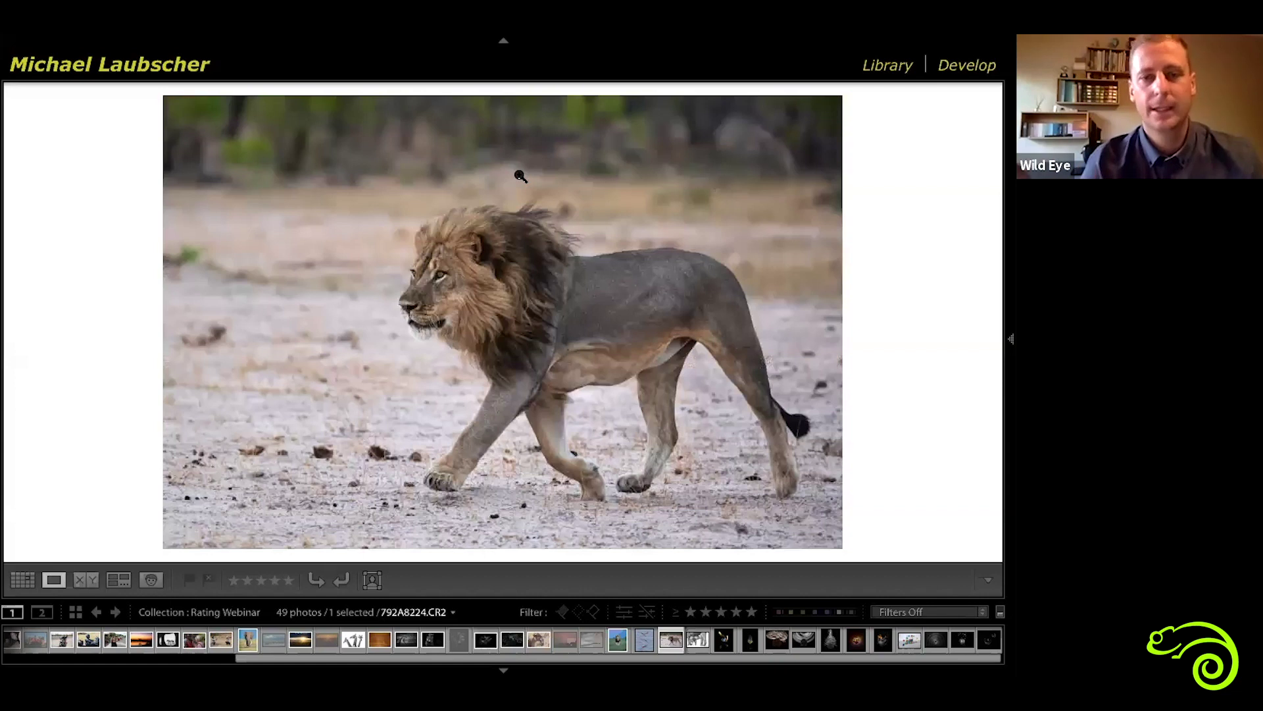
{"action": "key", "text": "Right"}
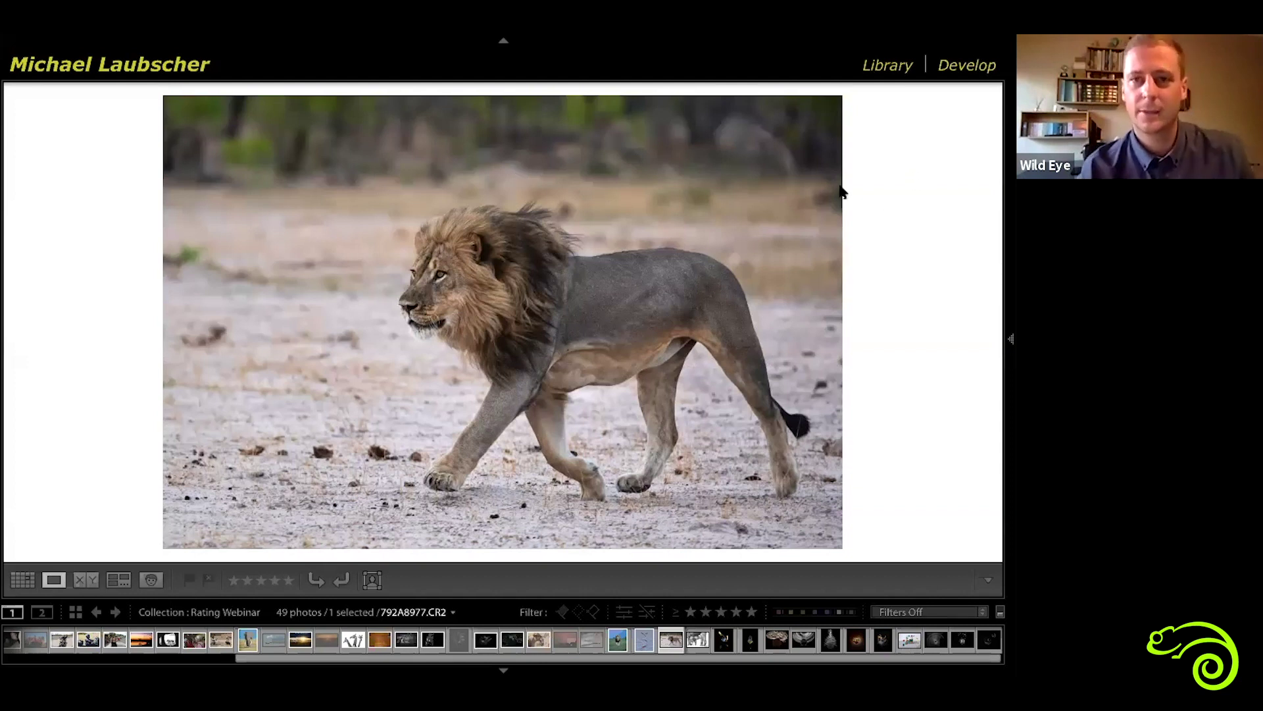
{"action": "key", "text": "Right"}
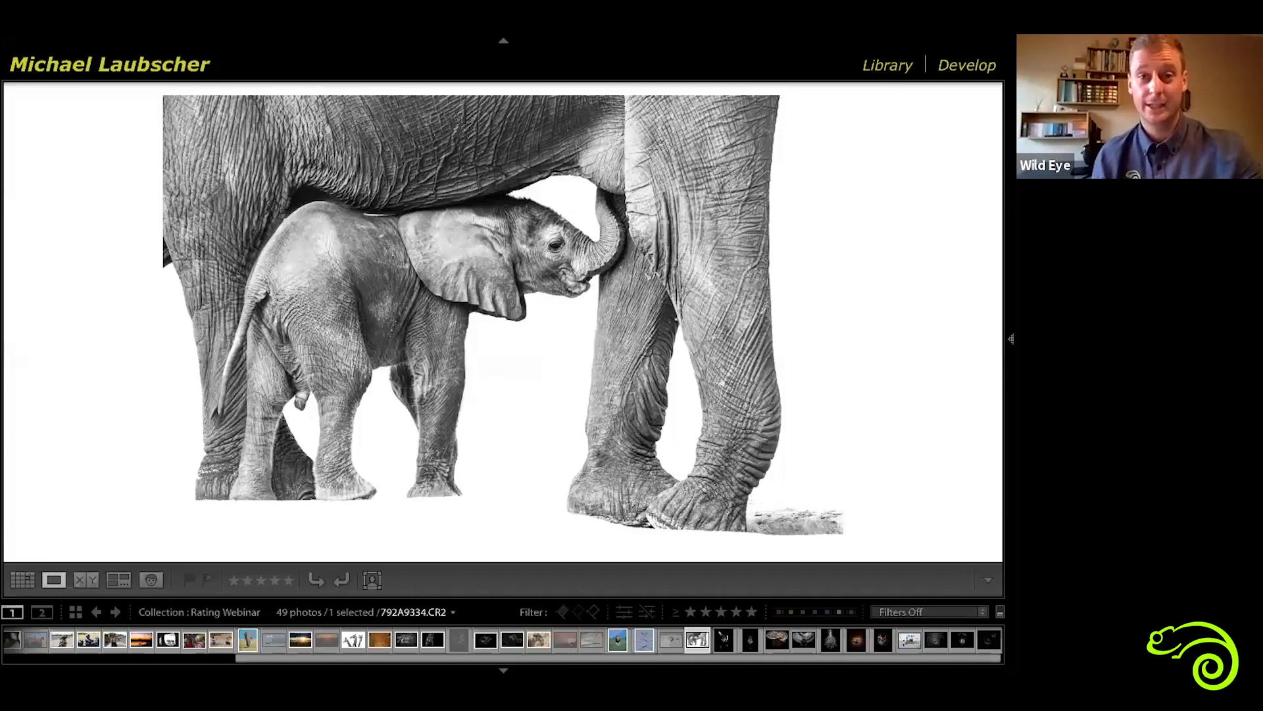
{"action": "key", "text": "z"}
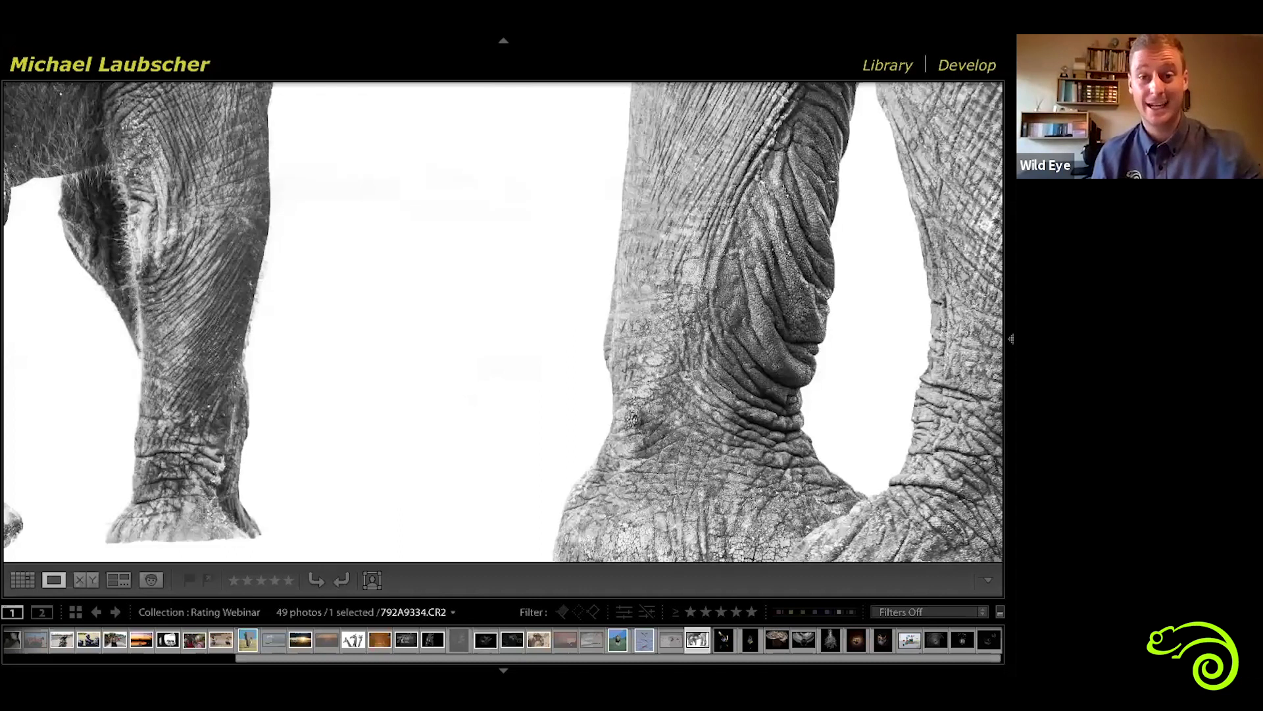
{"action": "key", "text": "z"}
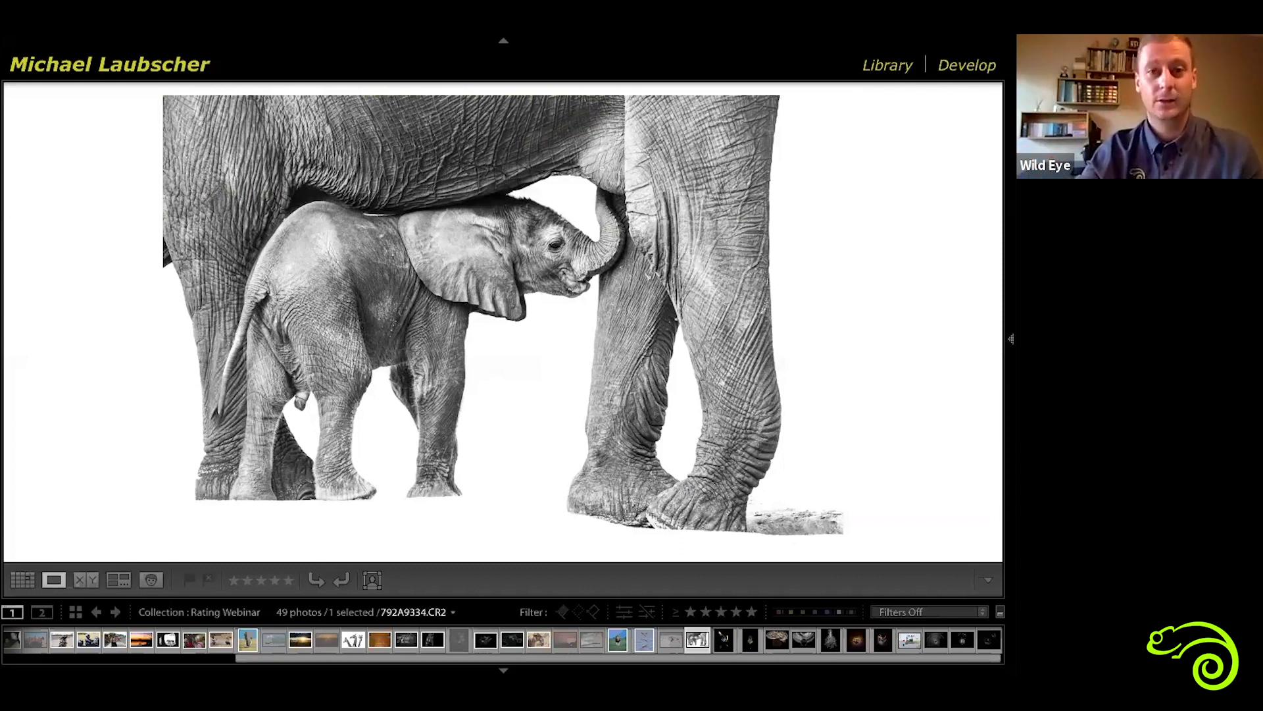
Clear the walking lion's reject flag and flag it as a pick, and reject the black-and-white elephant calf photo.
{"action": "key", "text": "Left"}
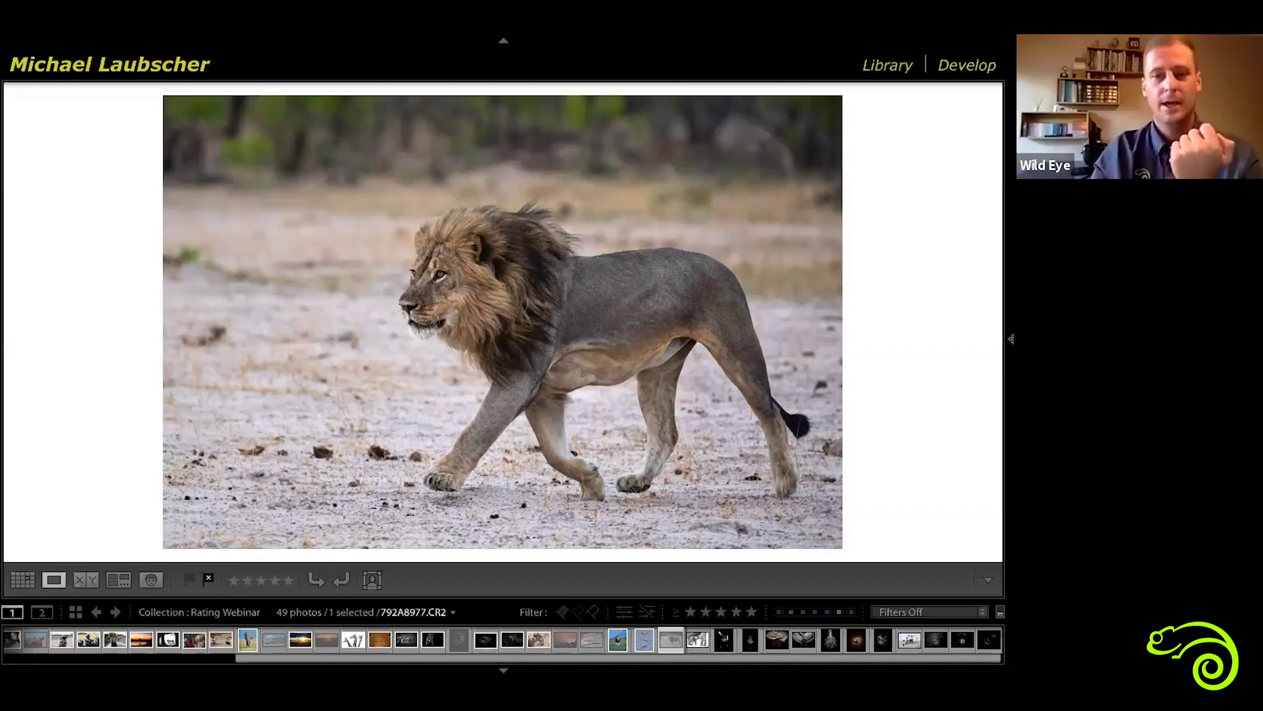
{"action": "key", "text": "Right"}
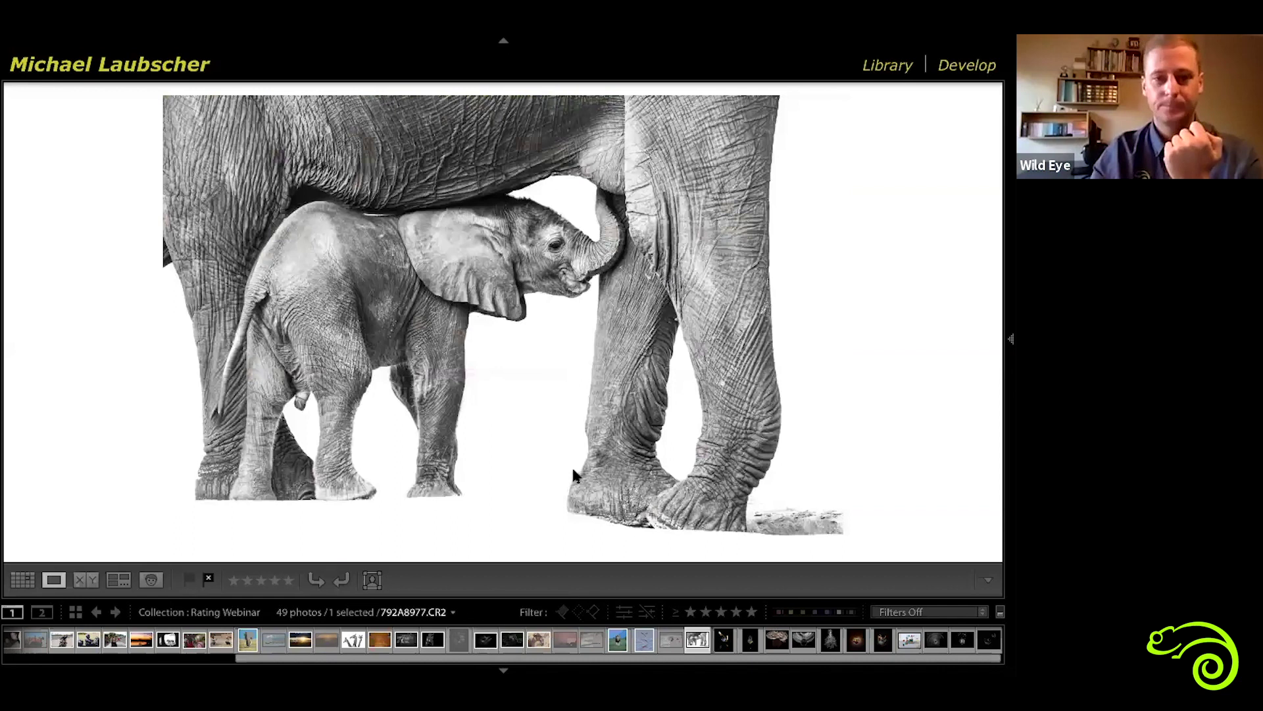
{"action": "key", "text": "Left"}
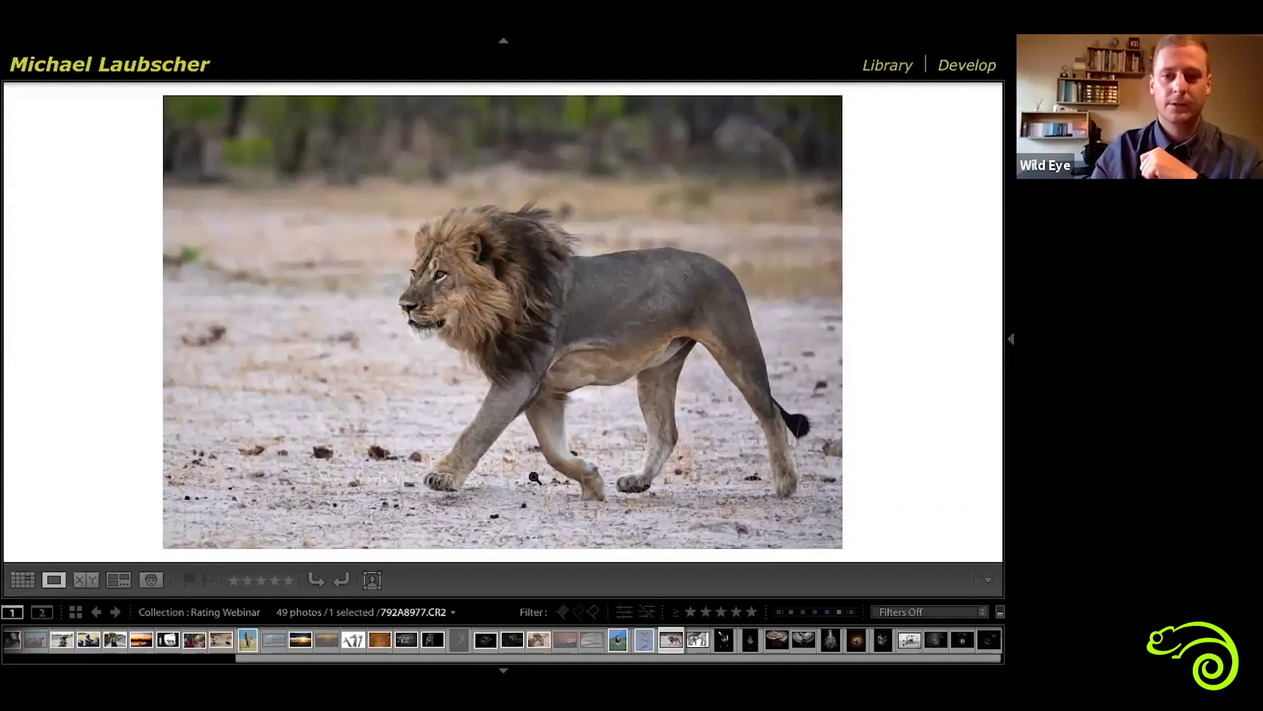
{"action": "key", "text": "g"}
{"action": "key", "text": "e"}
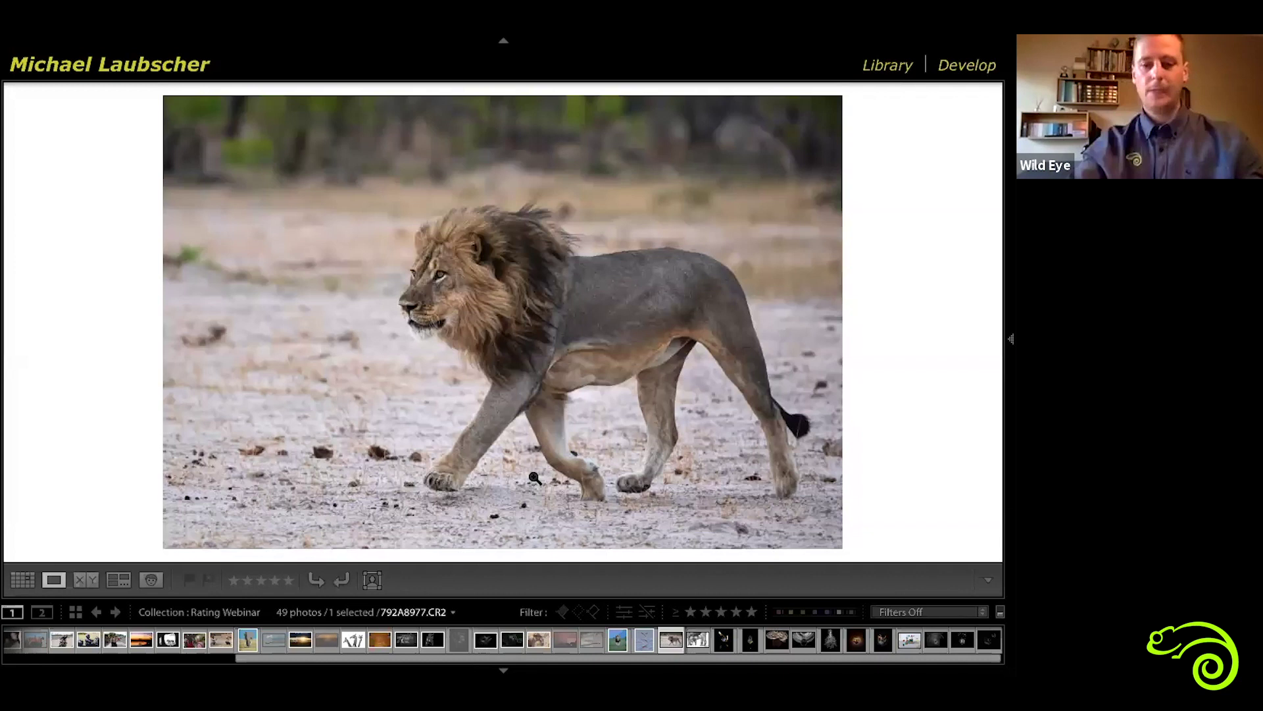
{"action": "key", "text": "Right"}
{"action": "key", "text": "Right"}
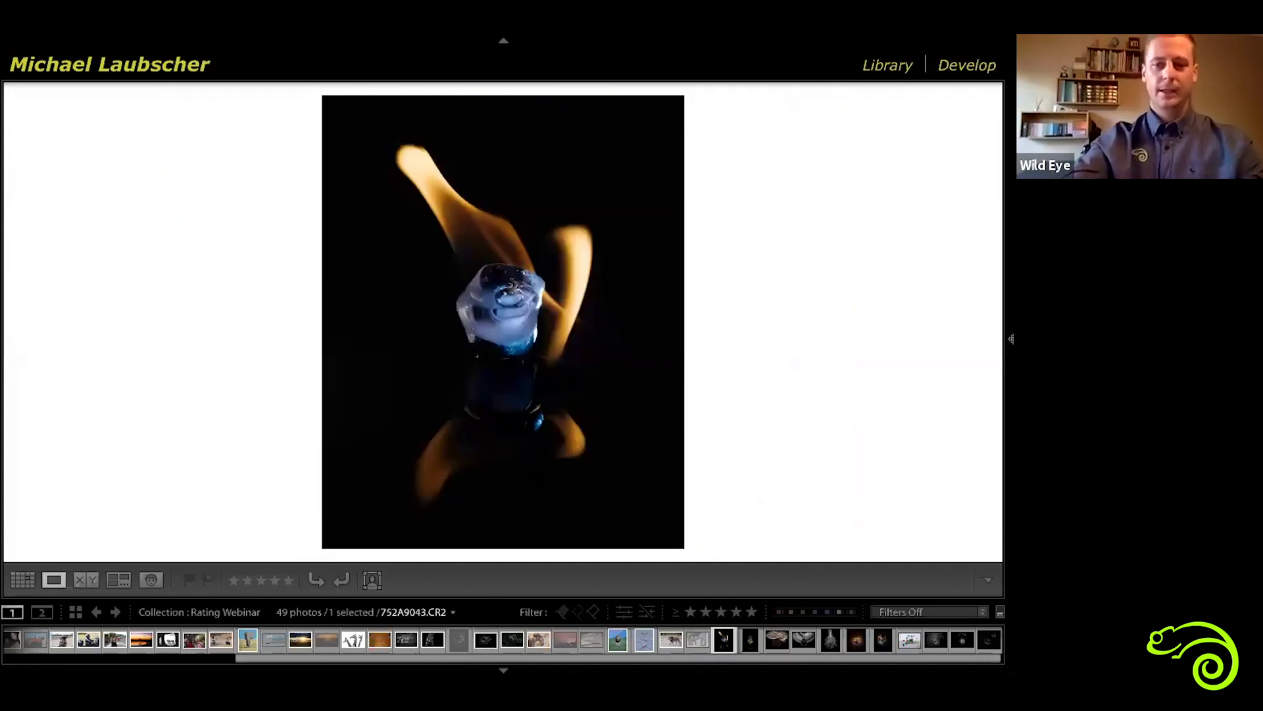
Pick the flaming ice, wine glass splash, circular light arcs and light spiral, and reject the light scribble over the ball and the glowing bowl.
{"action": "key", "text": "Right"}
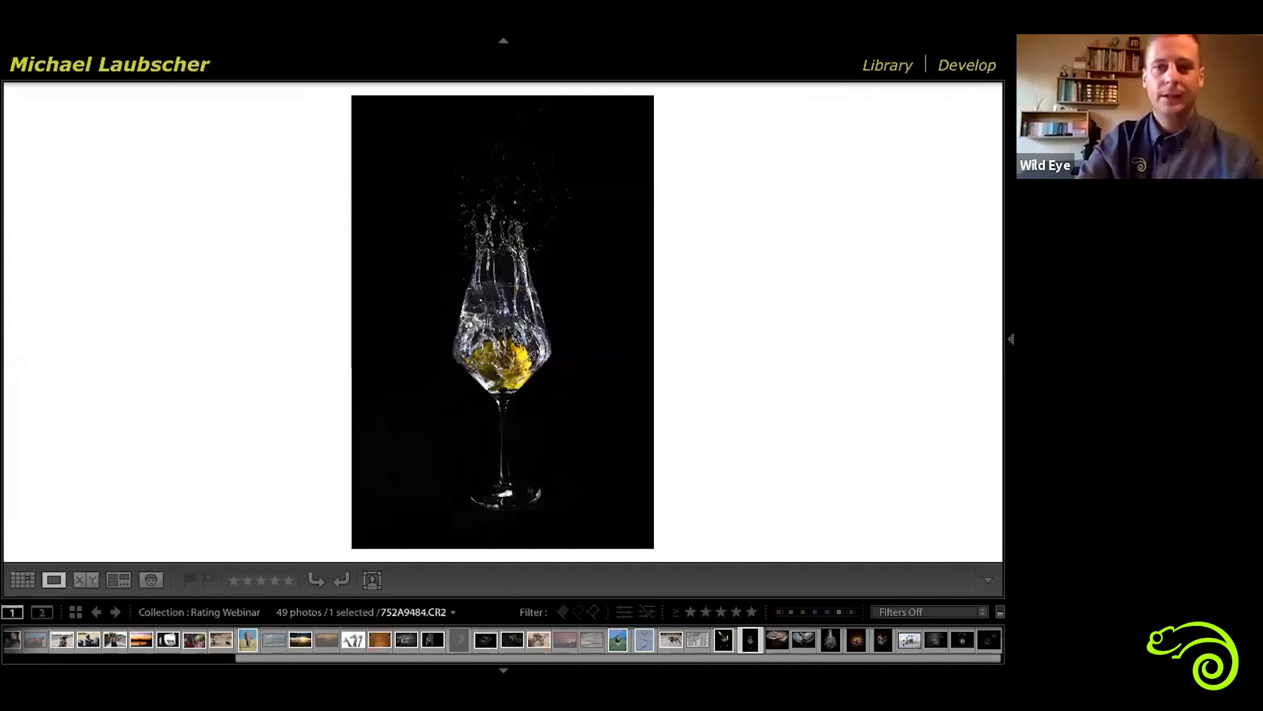
{"action": "key", "text": "Right"}
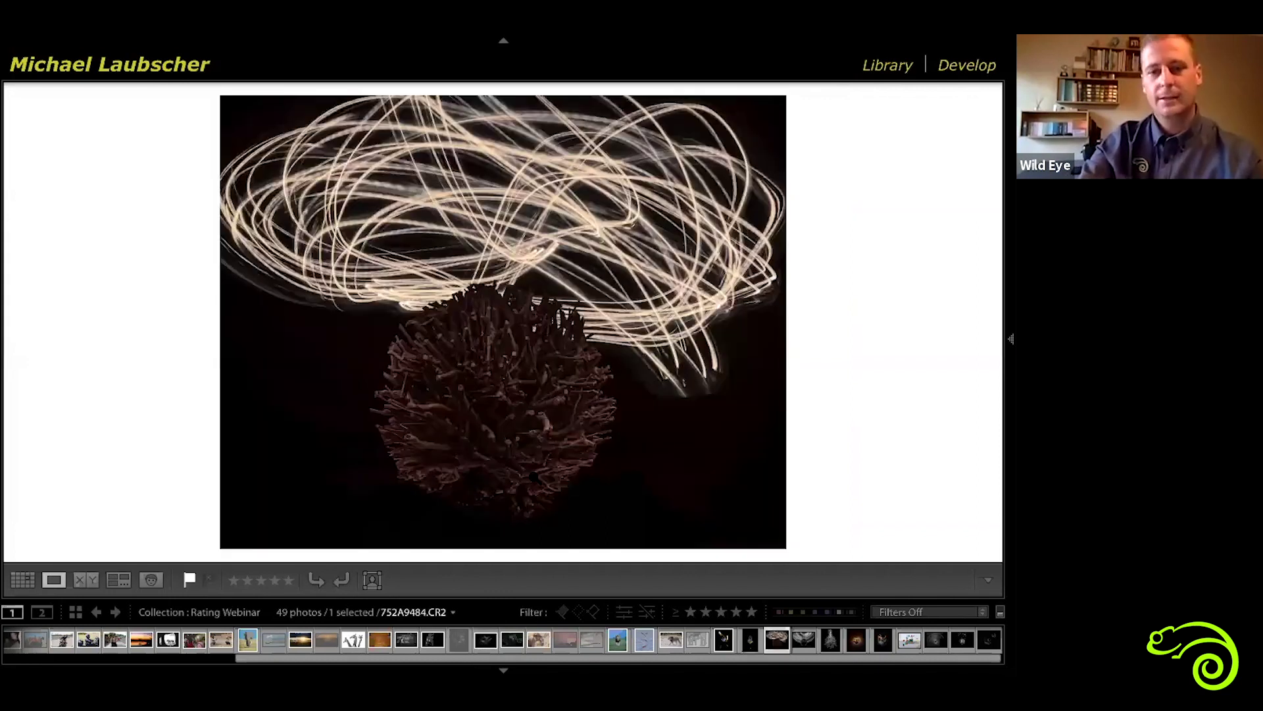
{"action": "key", "text": "Right"}
{"action": "key", "text": "Right"}
{"action": "key", "text": "Right"}
{"action": "key", "text": "Right"}
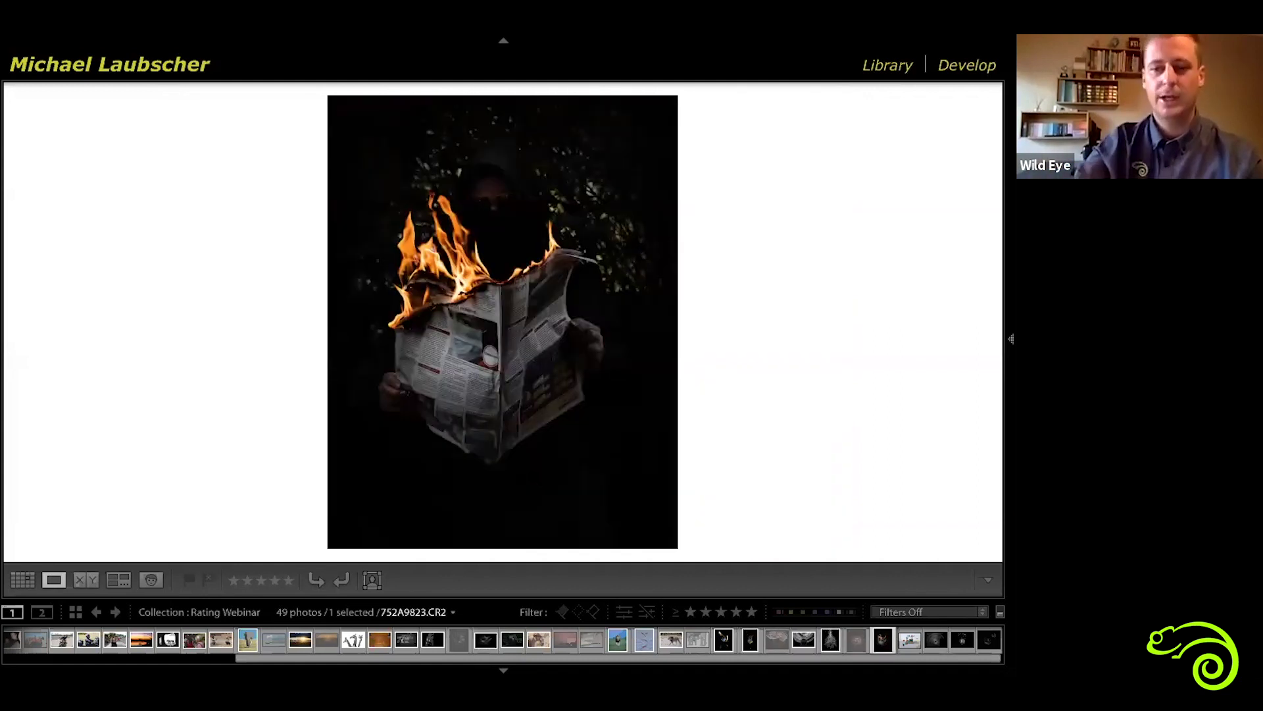
Pick the burning newspaper, the candy jar and the splashing cup, and reject the grey ripple shot and the hands around the green ball.
{"action": "key", "text": "p"}
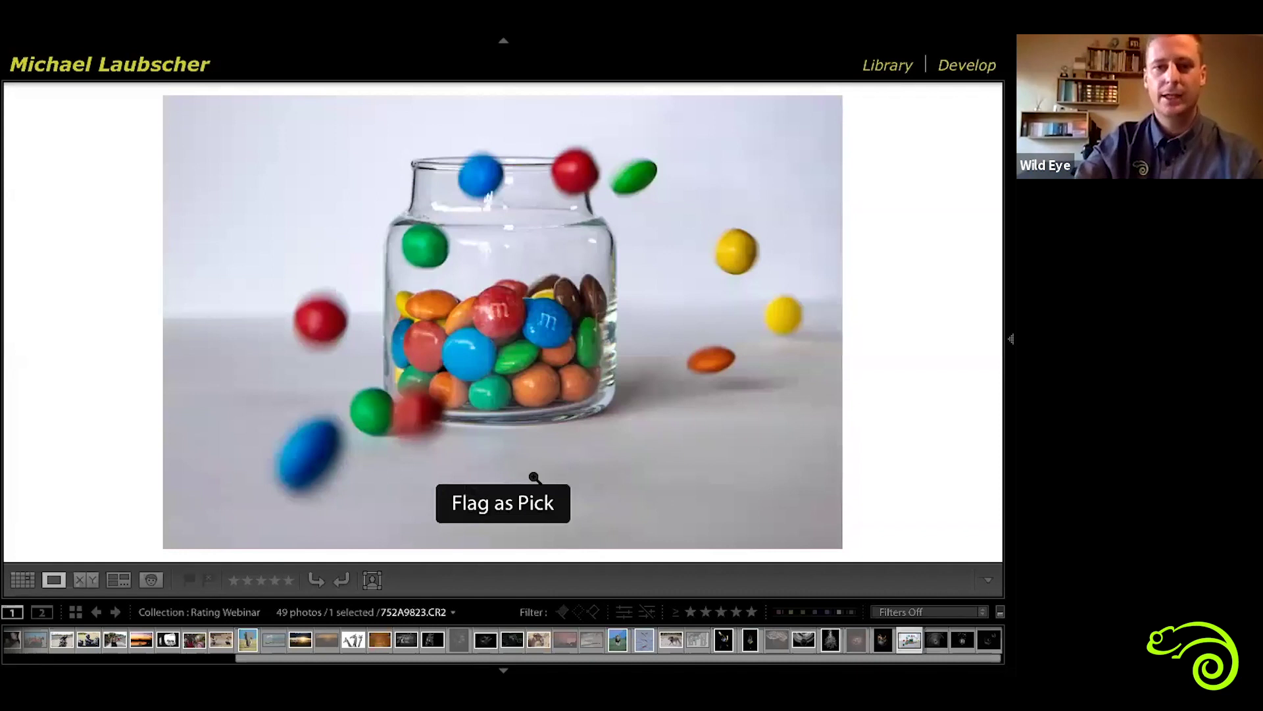
{"action": "key", "text": "Right"}
{"action": "key", "text": "Right"}
{"action": "key", "text": "Right"}
{"action": "key", "text": "Right"}
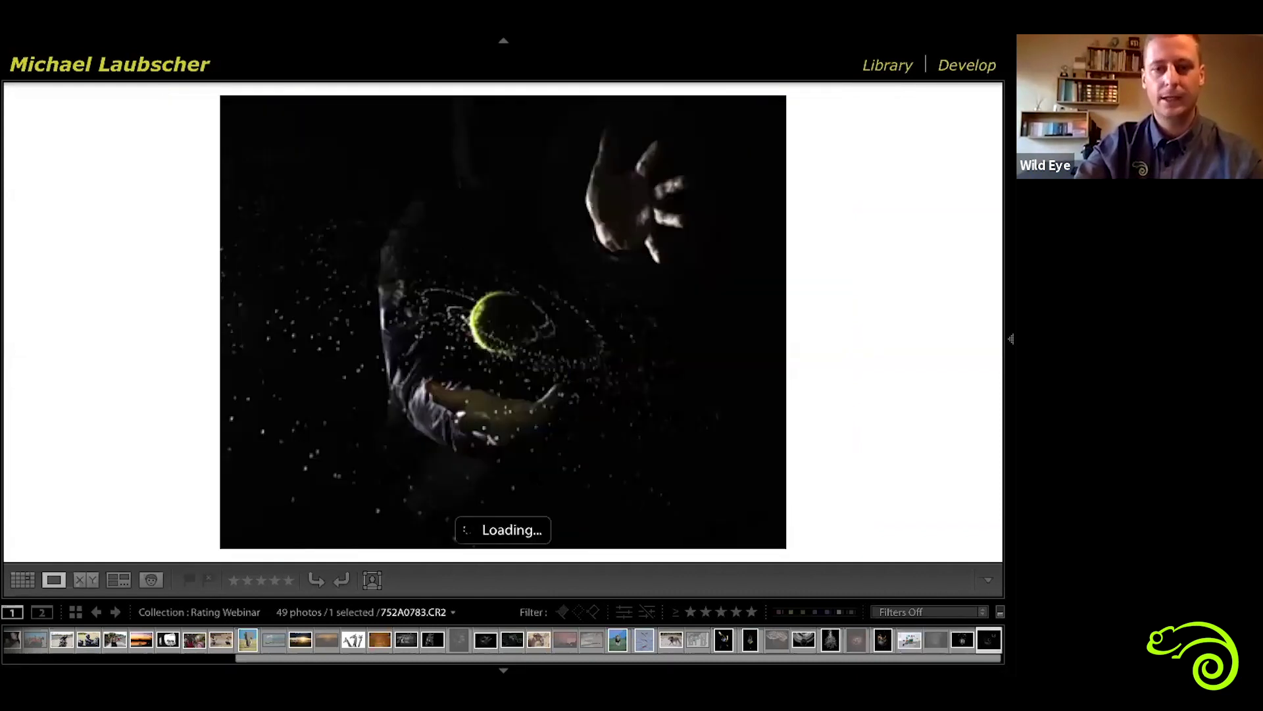
{"action": "key", "text": "x"}
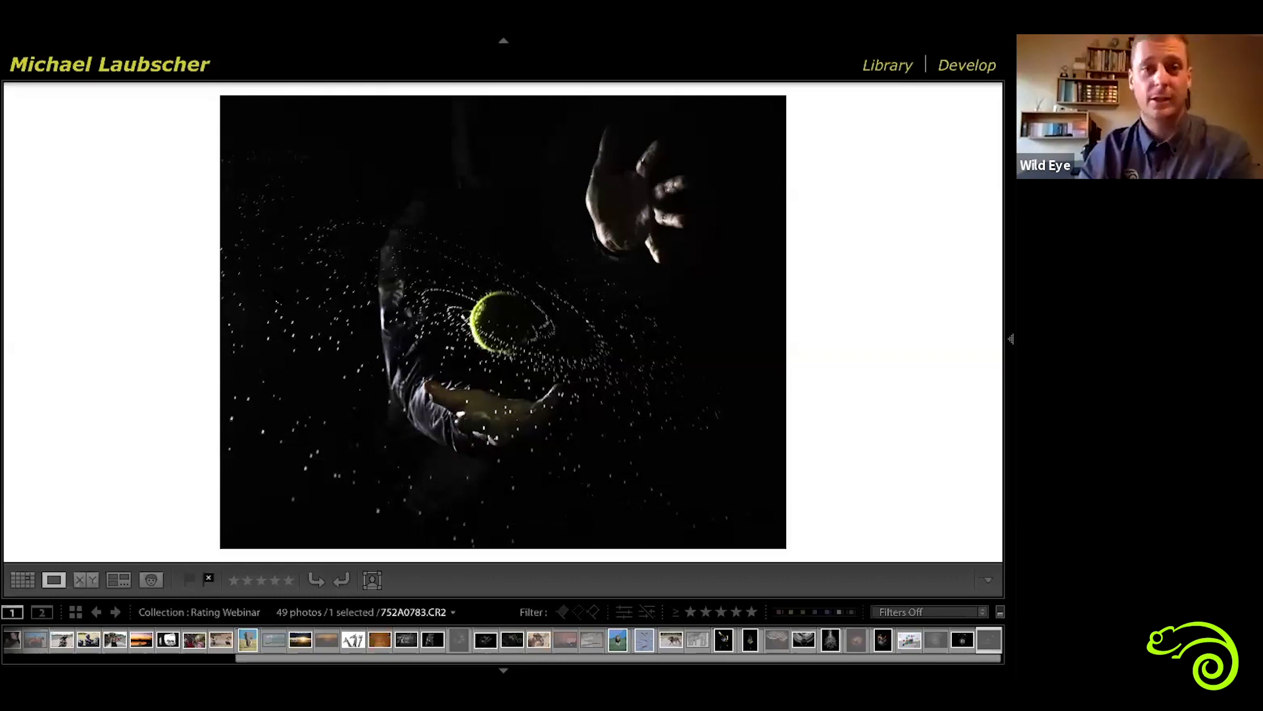
Show the whole collection as a grid and review its pick and reject flags.
{"action": "key", "text": "g"}
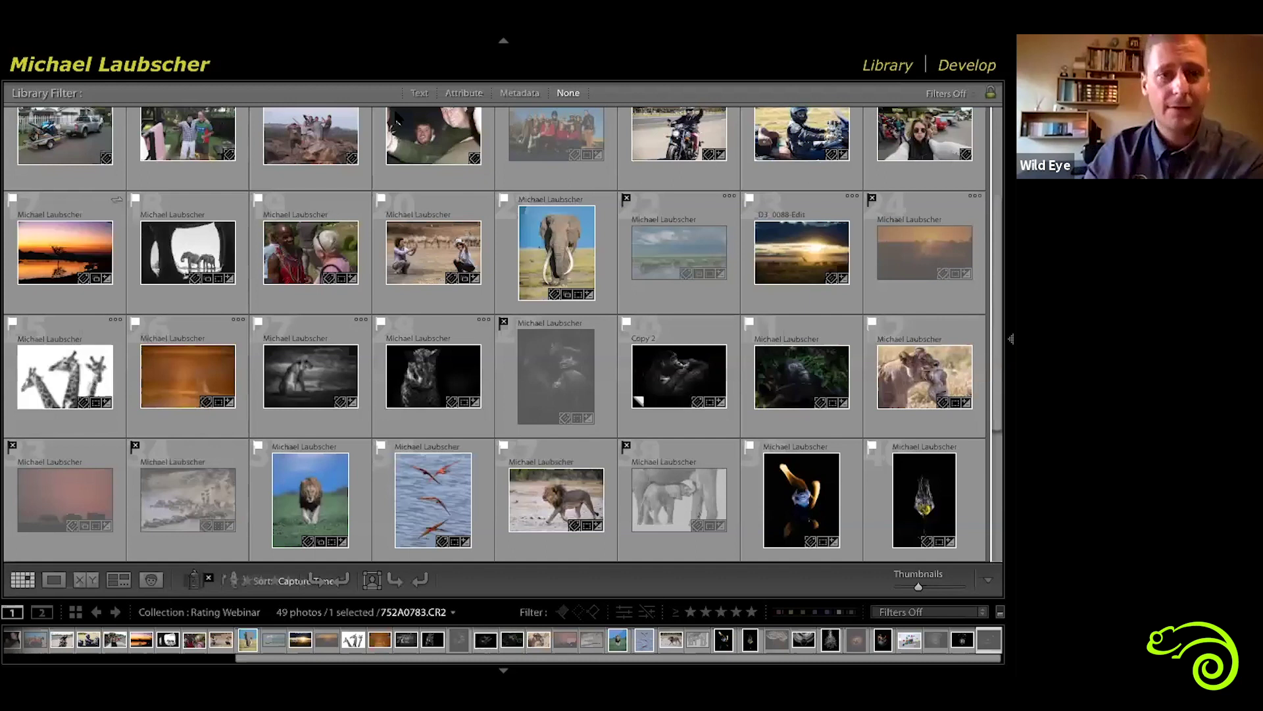
{"action": "scroll", "coordinate": [401, 135], "scroll_direction": "up", "scroll_amount": 2}
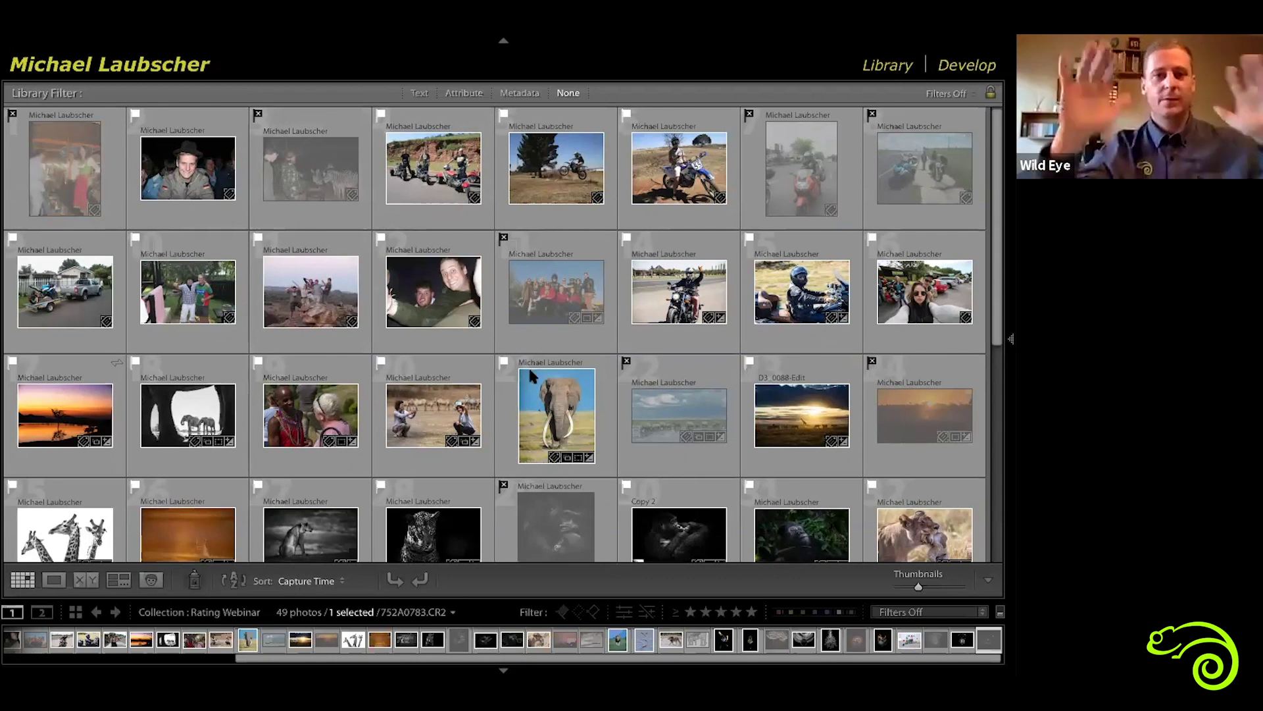
{"action": "scroll", "coordinate": [530, 372], "scroll_direction": "down", "scroll_amount": 5}
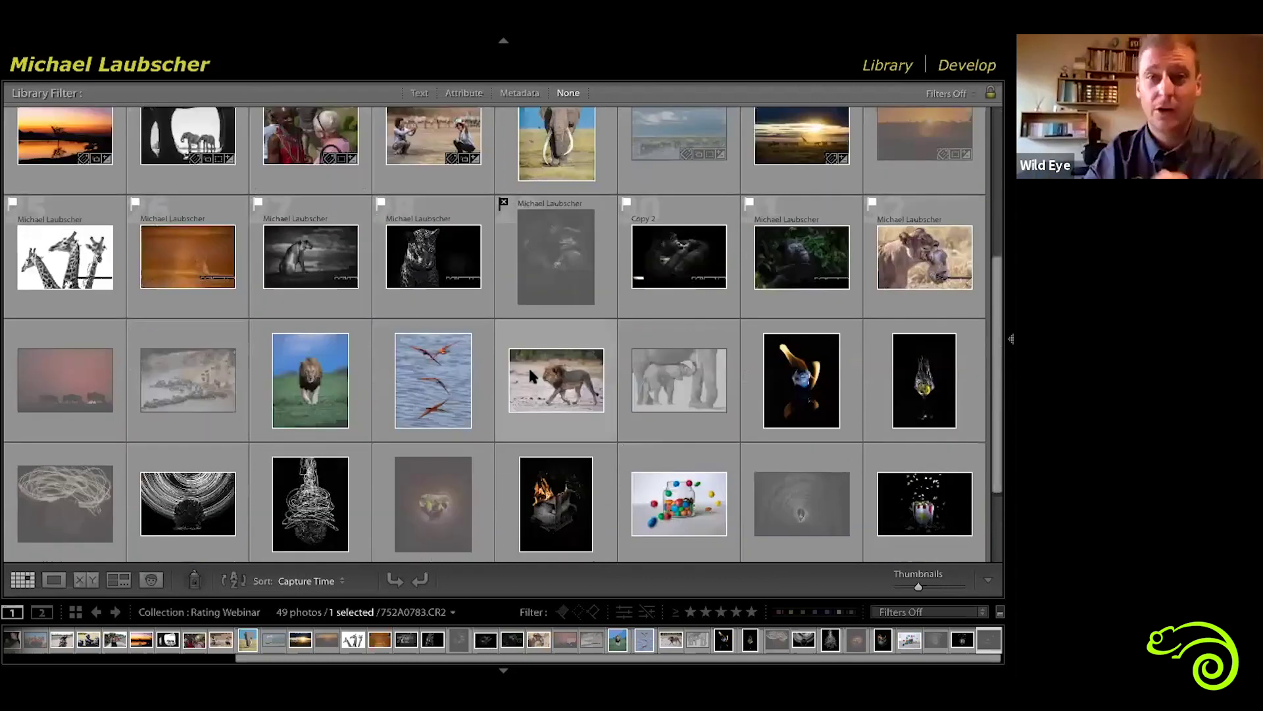
{"action": "scroll", "coordinate": [531, 375], "scroll_direction": "up", "scroll_amount": 5}
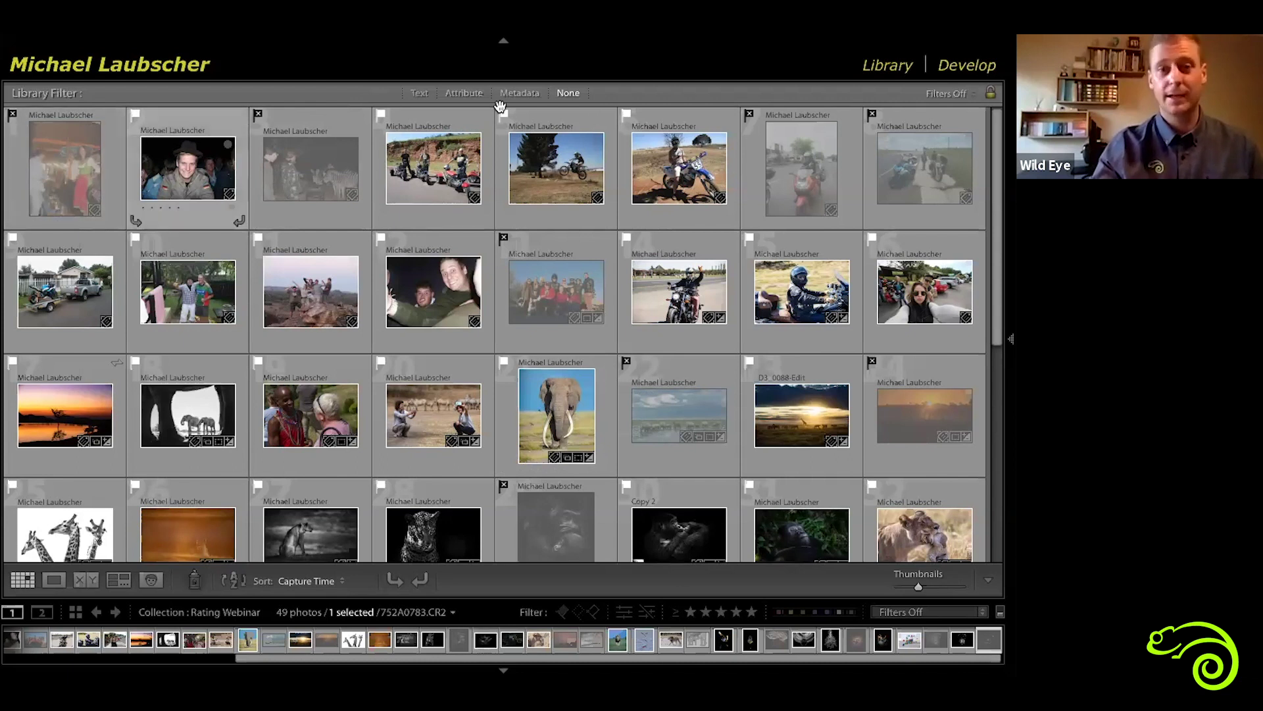
Filter the collection by flag attribute to show only the rejected photos, keeping the flag details displayed on the thumbnails.
{"action": "left_click", "coordinate": [464, 94]}
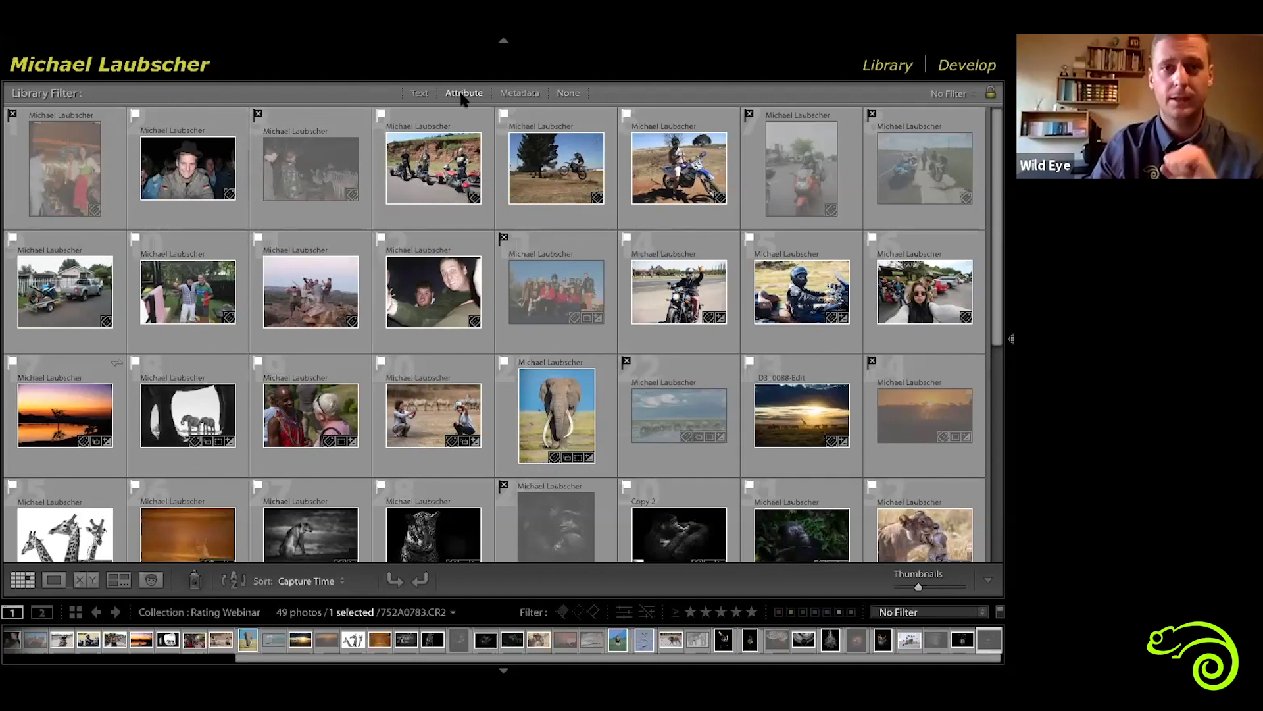
{"action": "scroll", "coordinate": [872, 244], "scroll_direction": "down", "scroll_amount": 5}
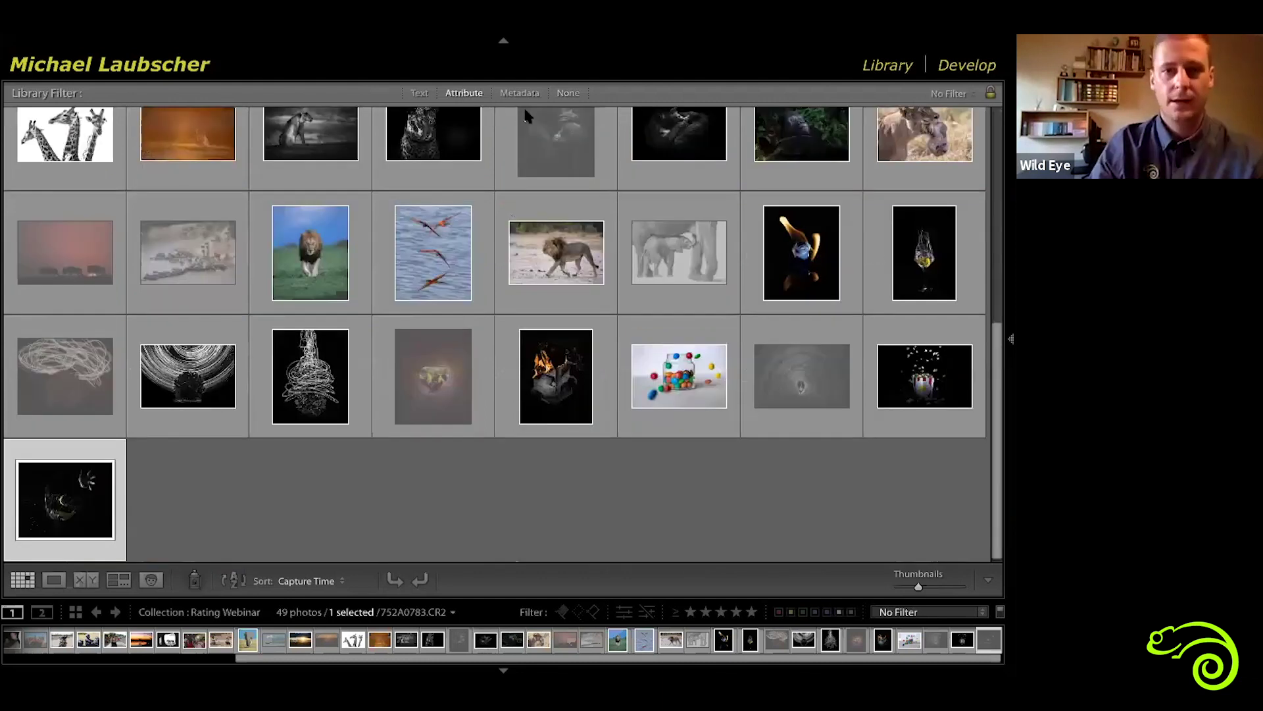
{"action": "left_click", "coordinate": [463, 93]}
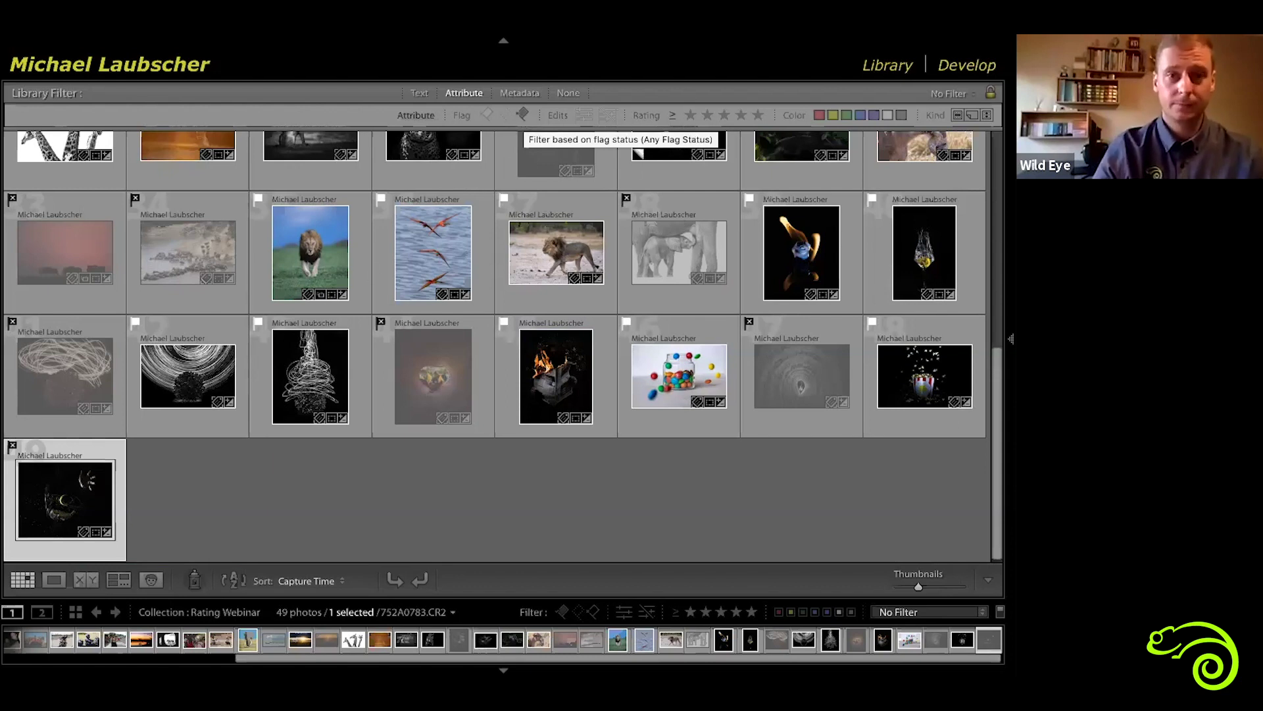
{"action": "scroll", "coordinate": [536, 394], "scroll_direction": "up", "scroll_amount": 5}
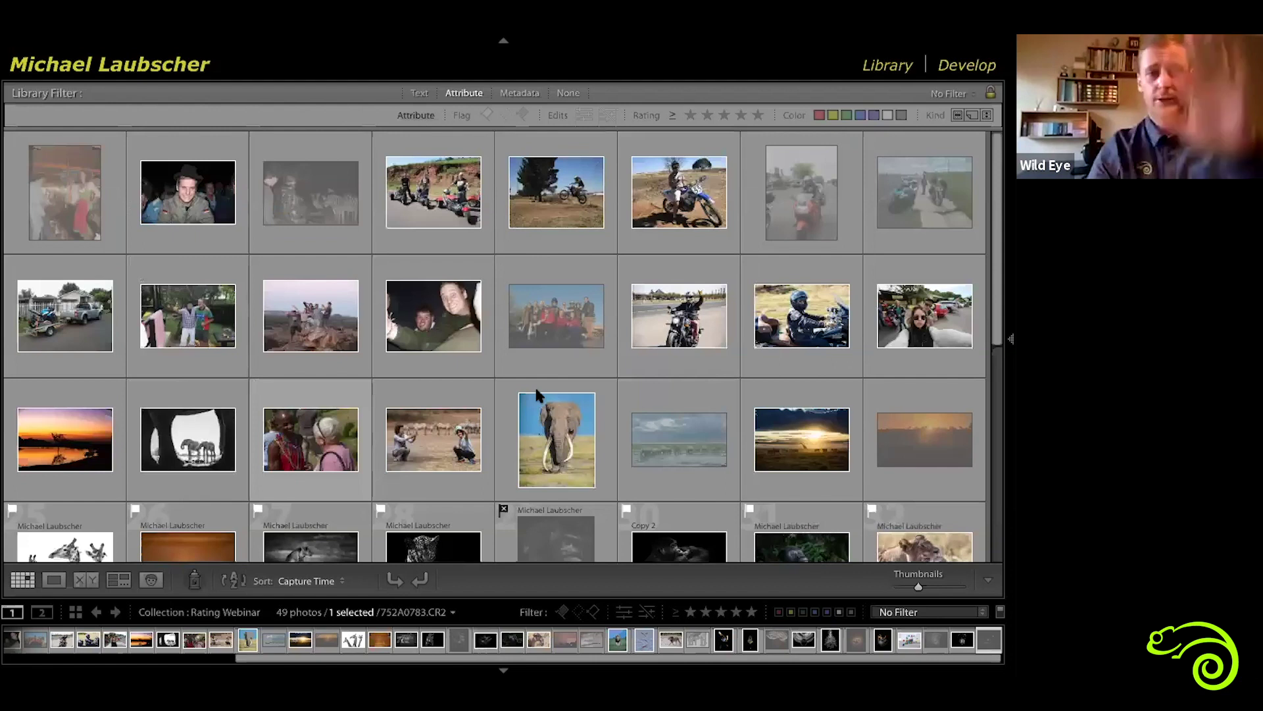
{"action": "scroll", "coordinate": [537, 394], "scroll_direction": "down", "scroll_amount": 5}
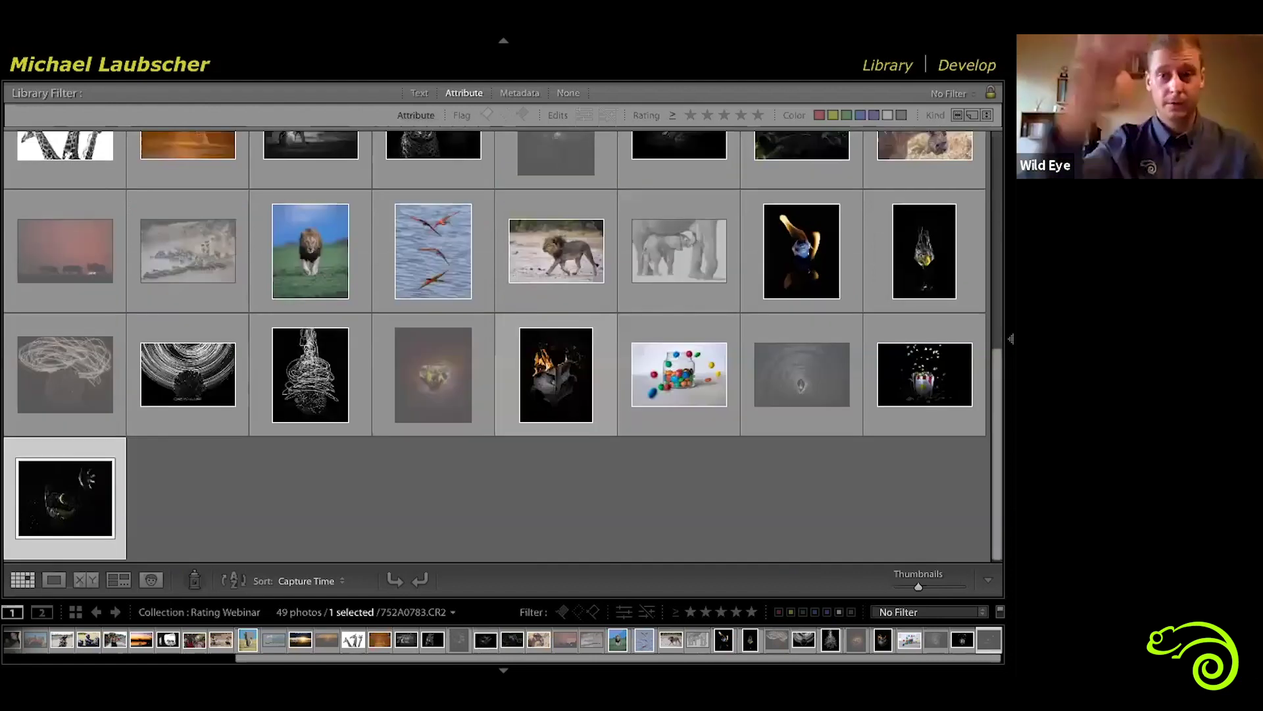
{"action": "scroll", "coordinate": [526, 283], "scroll_direction": "up", "scroll_amount": 5}
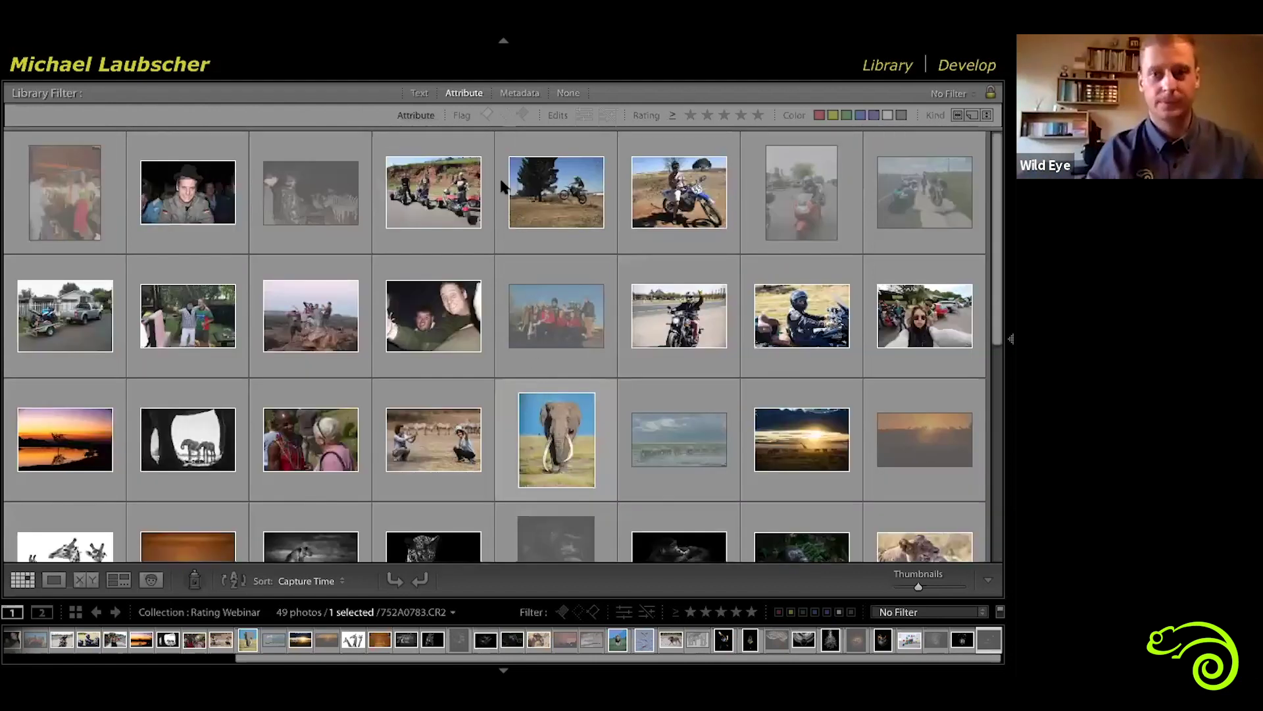
{"action": "key", "text": "j"}
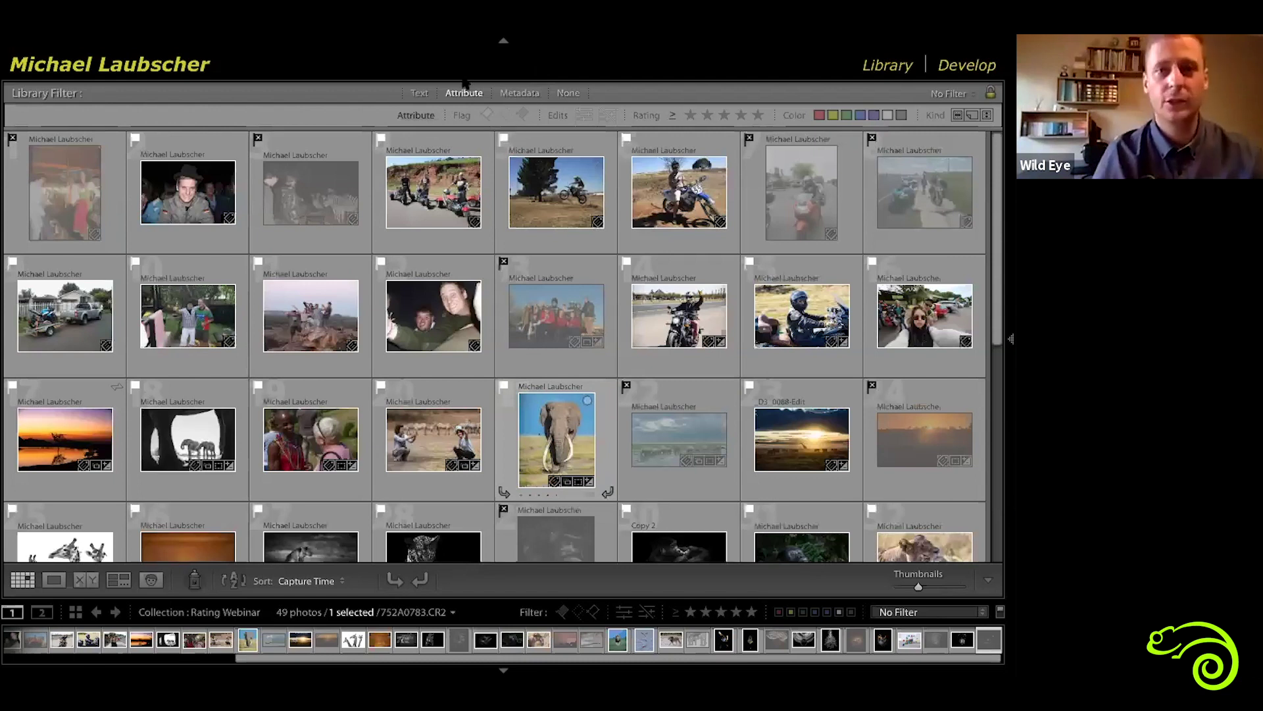
{"action": "left_click", "coordinate": [522, 115]}
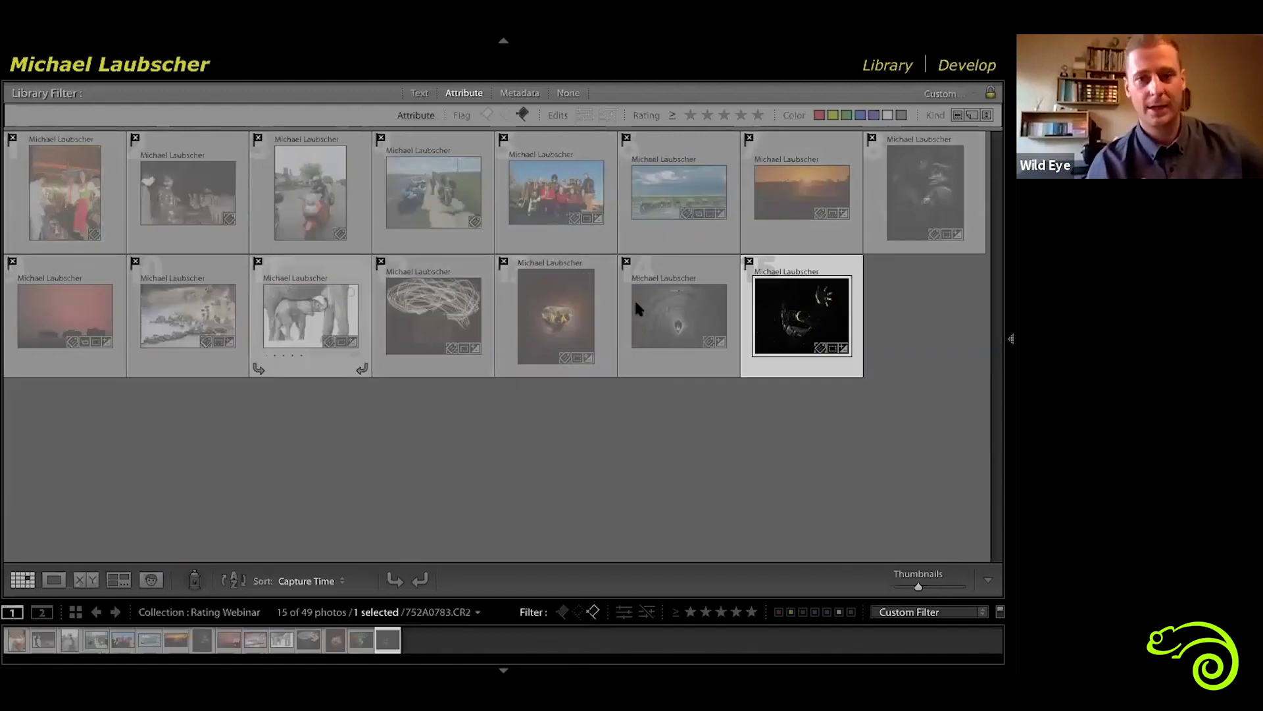
View the first rejected photo enlarged, return to the grid, and clear the reject flag from the roadside motorcycles photo.
{"action": "left_click", "coordinate": [888, 309]}
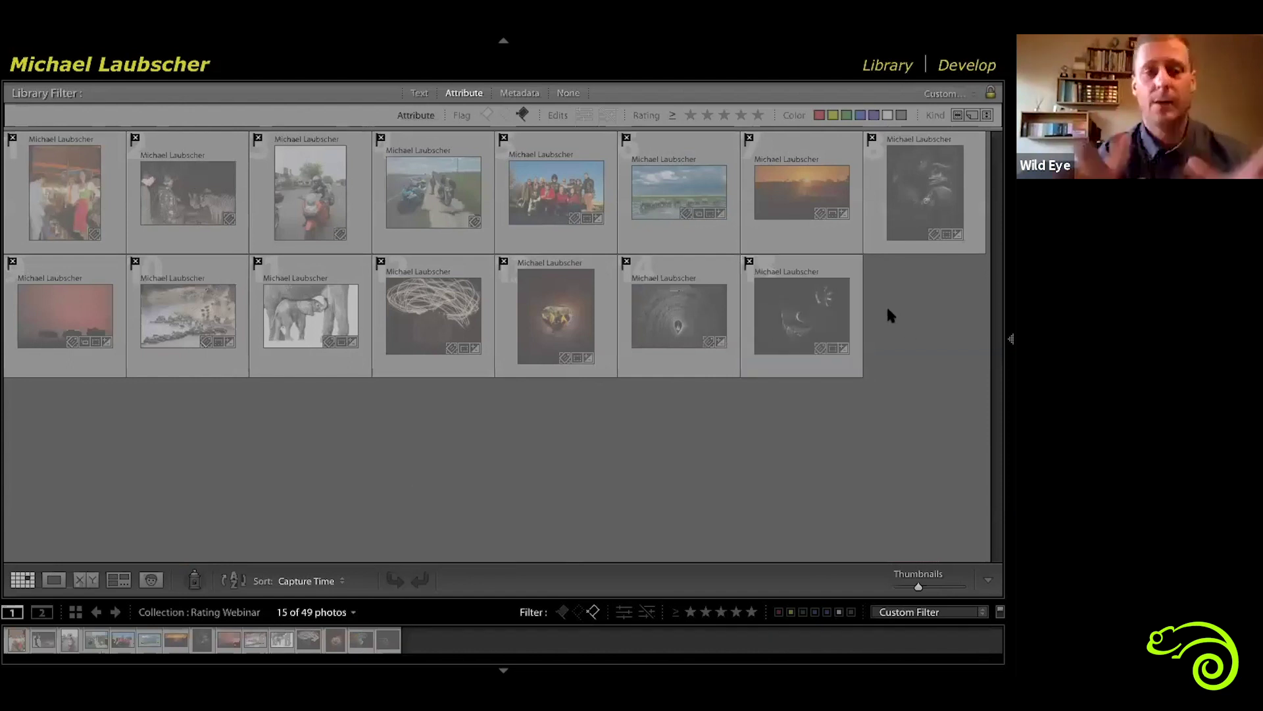
{"action": "left_click", "coordinate": [65, 205]}
{"action": "key", "text": "e"}
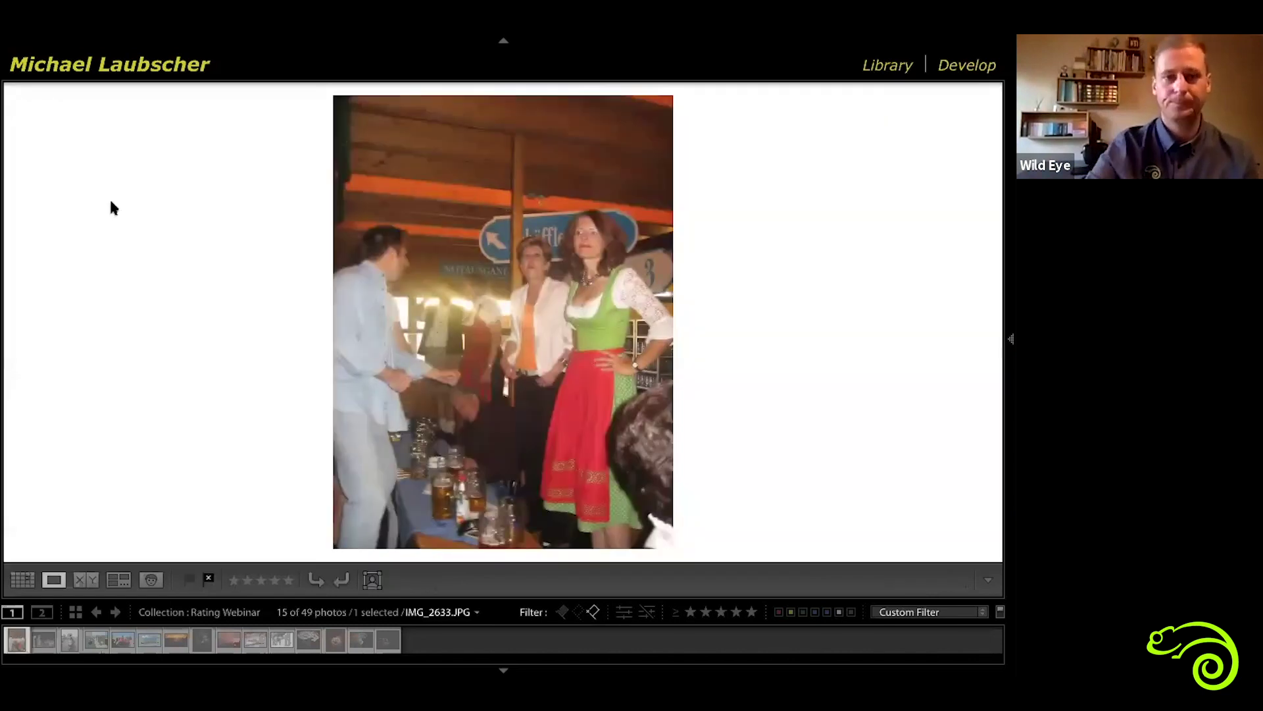
{"action": "key", "text": "g"}
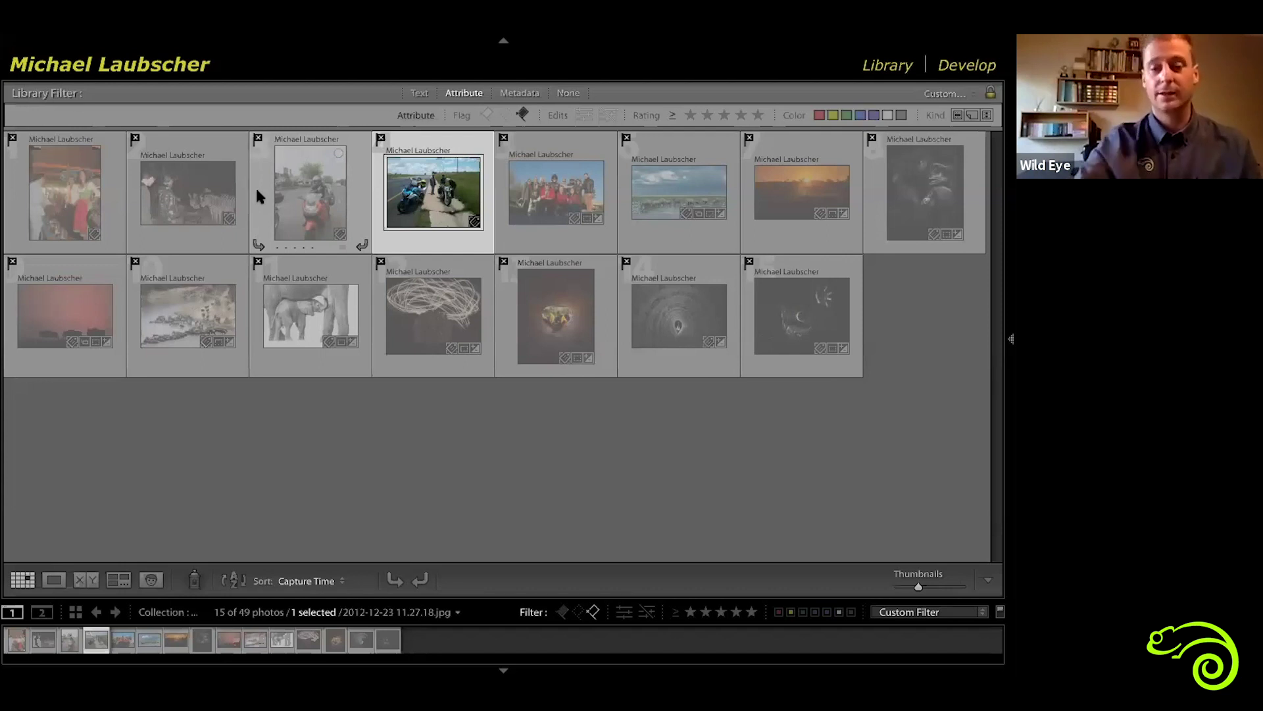
{"action": "key", "text": "u"}
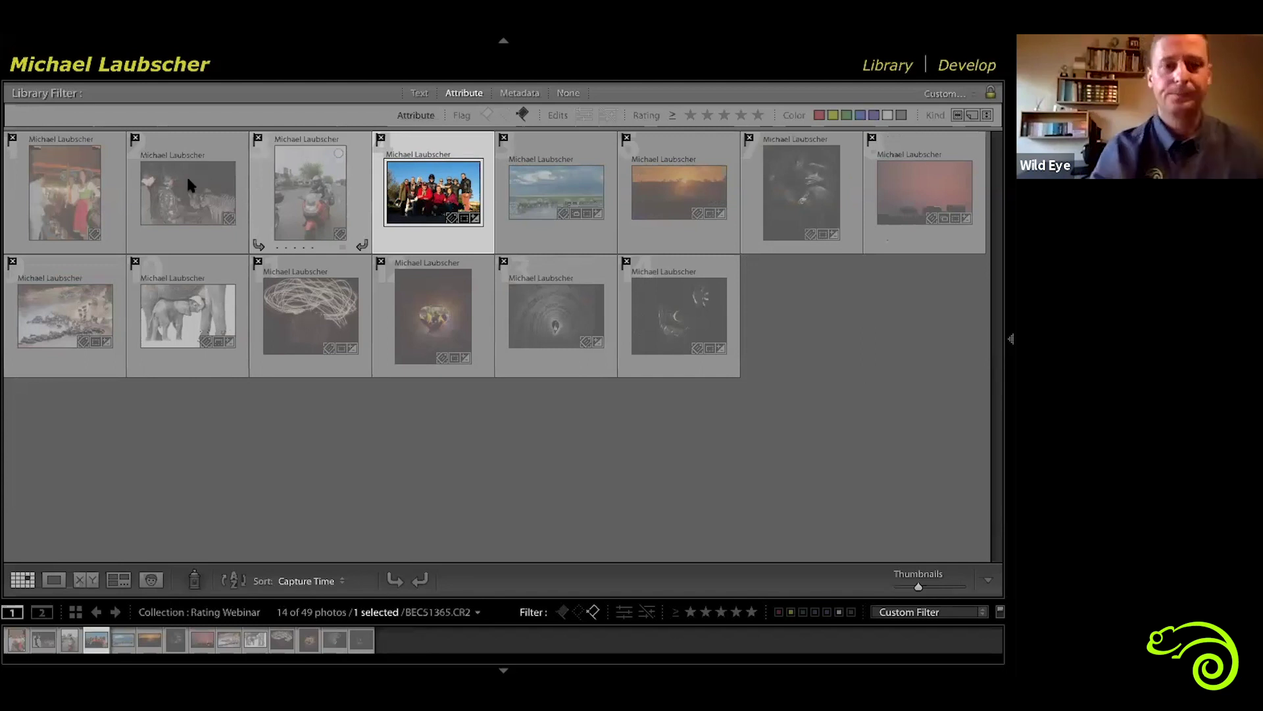
Select all the remaining rejected photos and remove them from the Rating Webinar collection.
{"action": "left_click", "coordinate": [77, 187]}
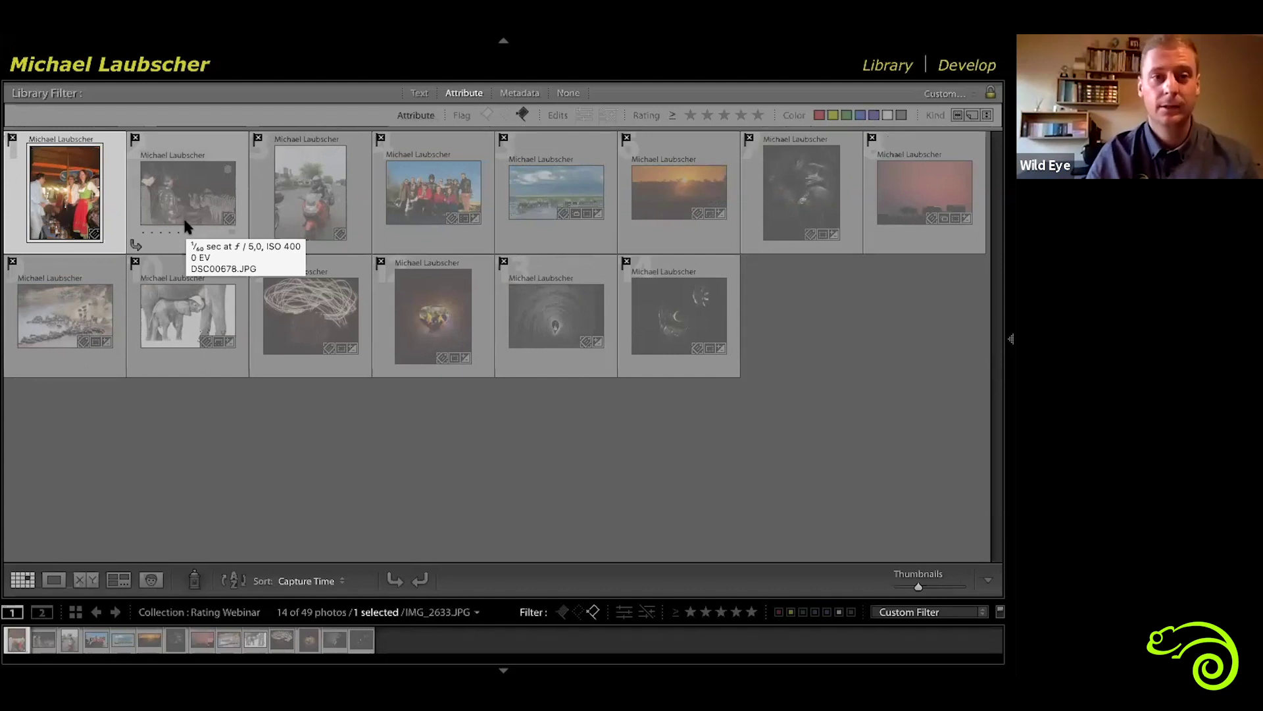
{"action": "key", "text": "ctrl+a"}
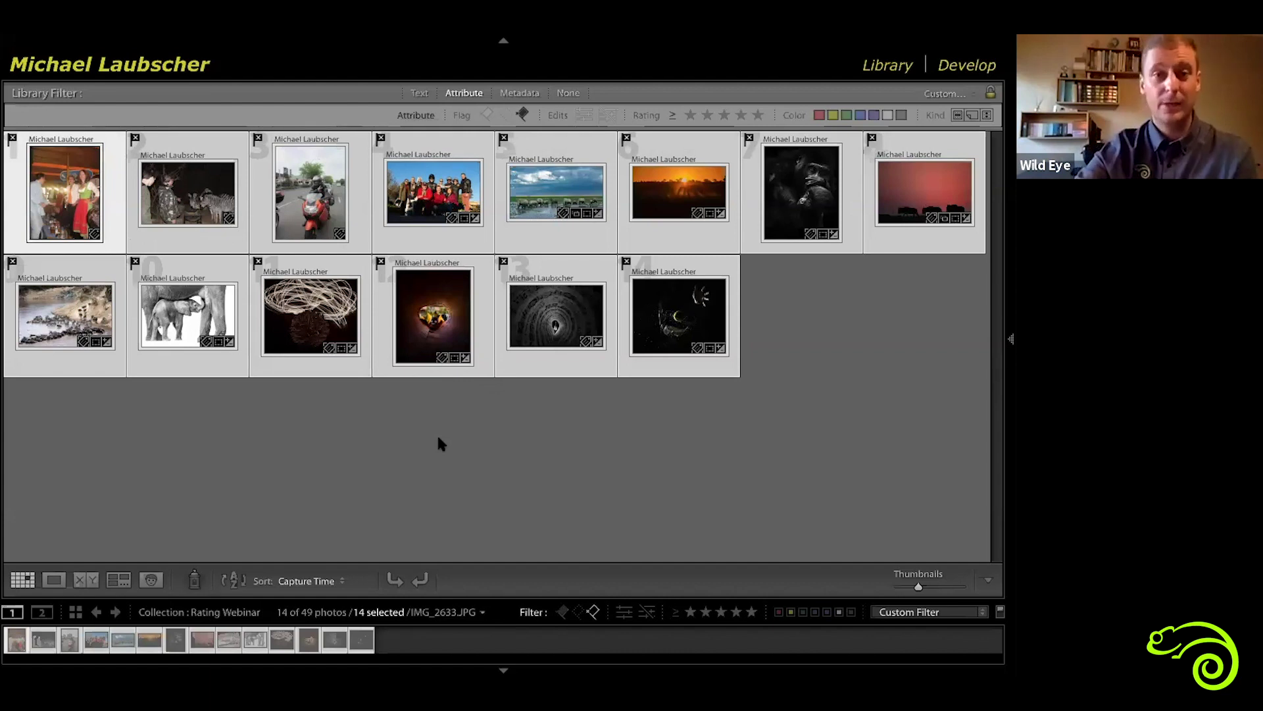
{"action": "key", "text": "Delete"}
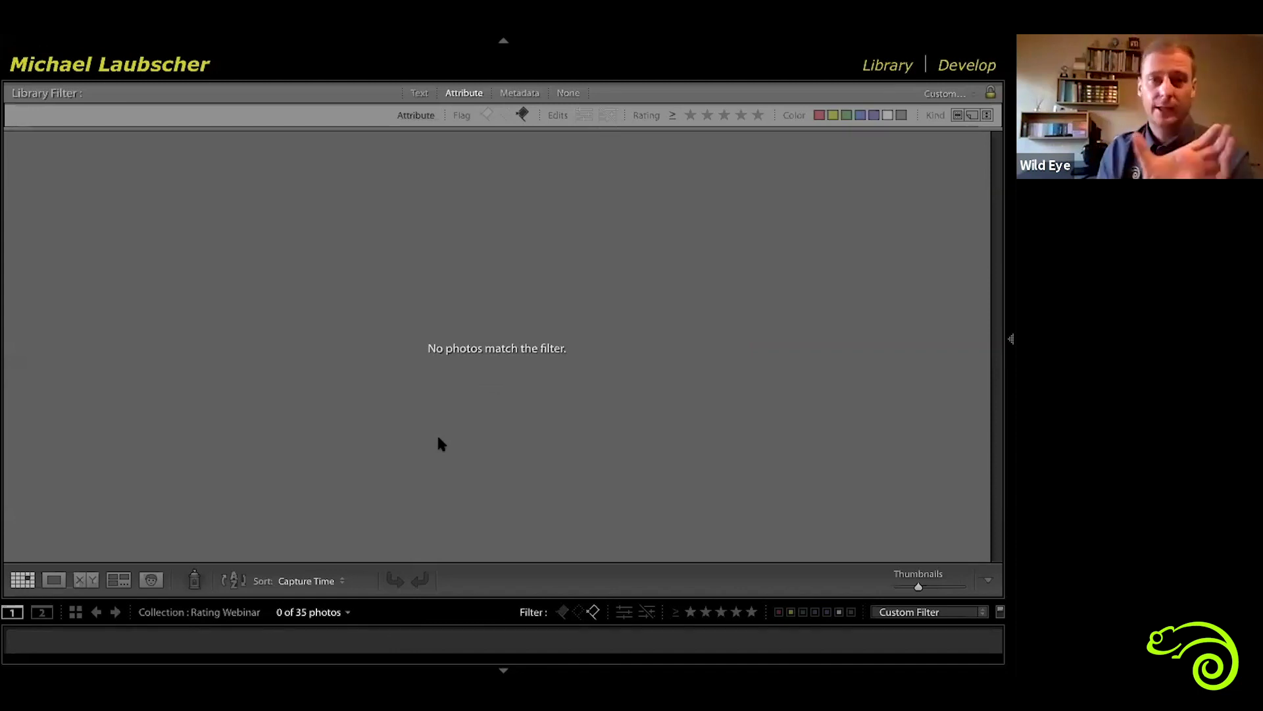
Clear the rejected-flag filter and turn the library filters off to show the whole Rating Webinar collection.
{"action": "mouse_move", "coordinate": [2, 339]}
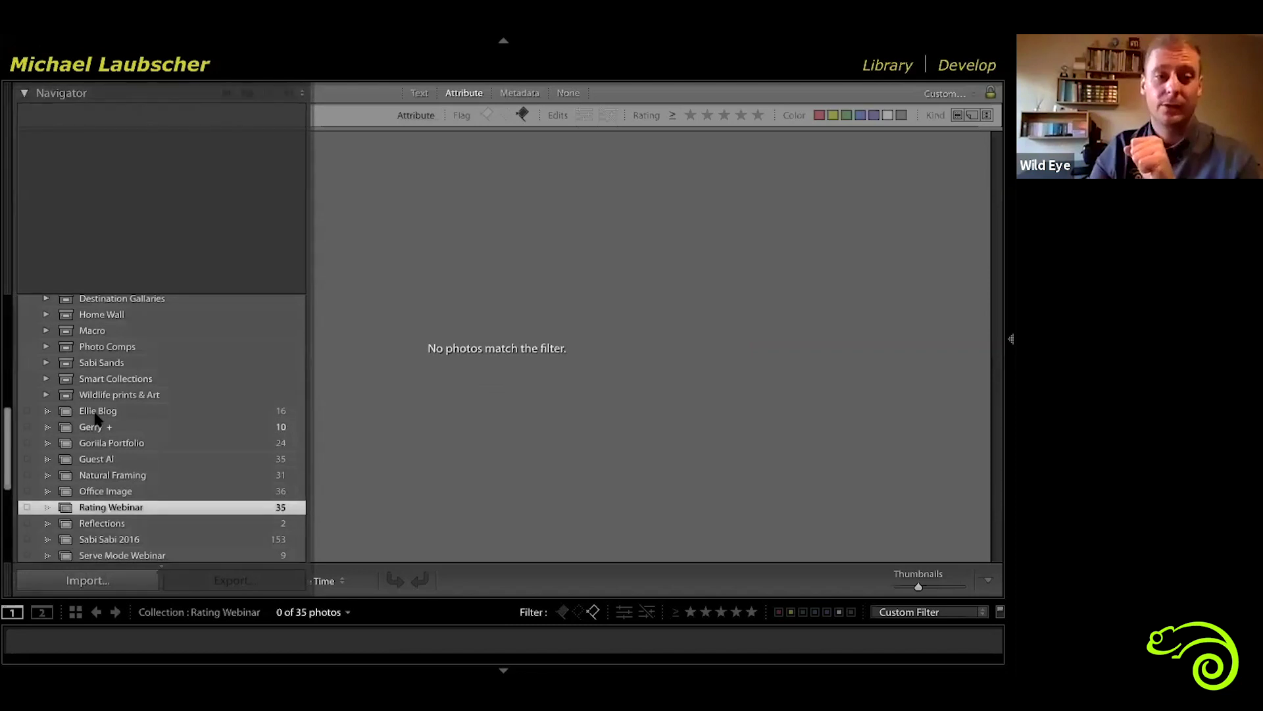
{"action": "scroll", "coordinate": [105, 421], "scroll_direction": "up", "scroll_amount": 5}
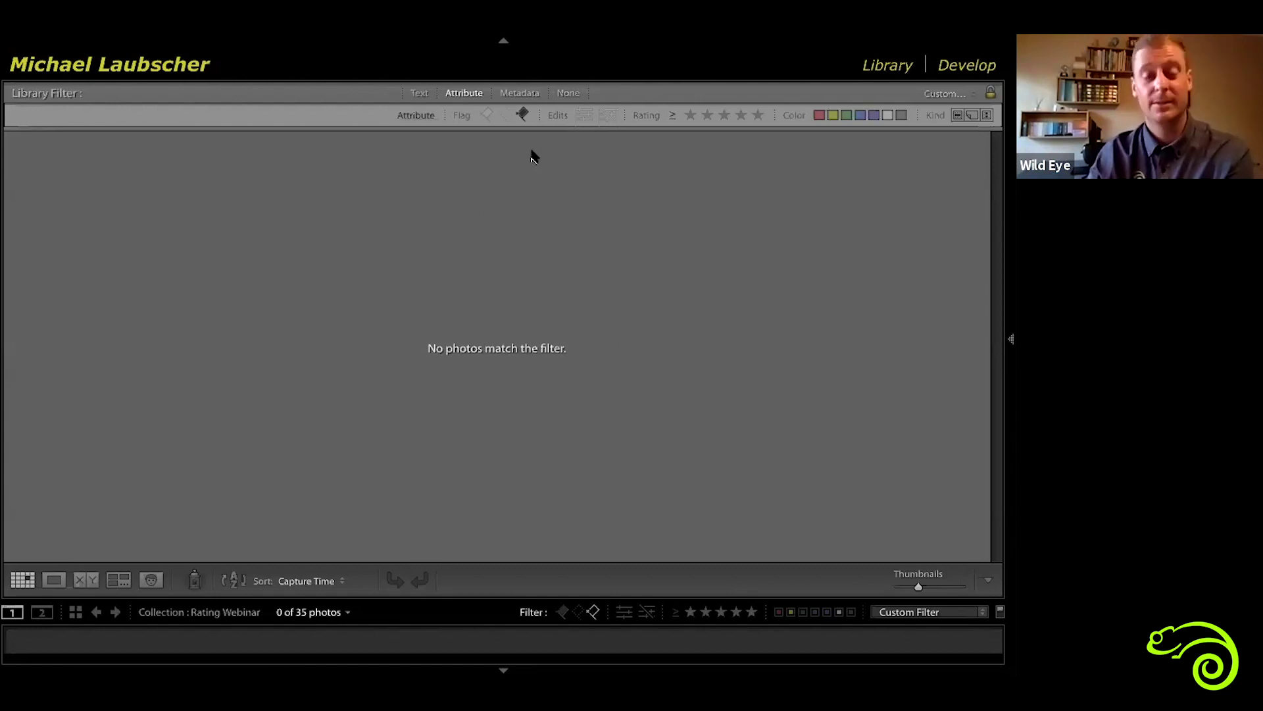
{"action": "left_click", "coordinate": [524, 117]}
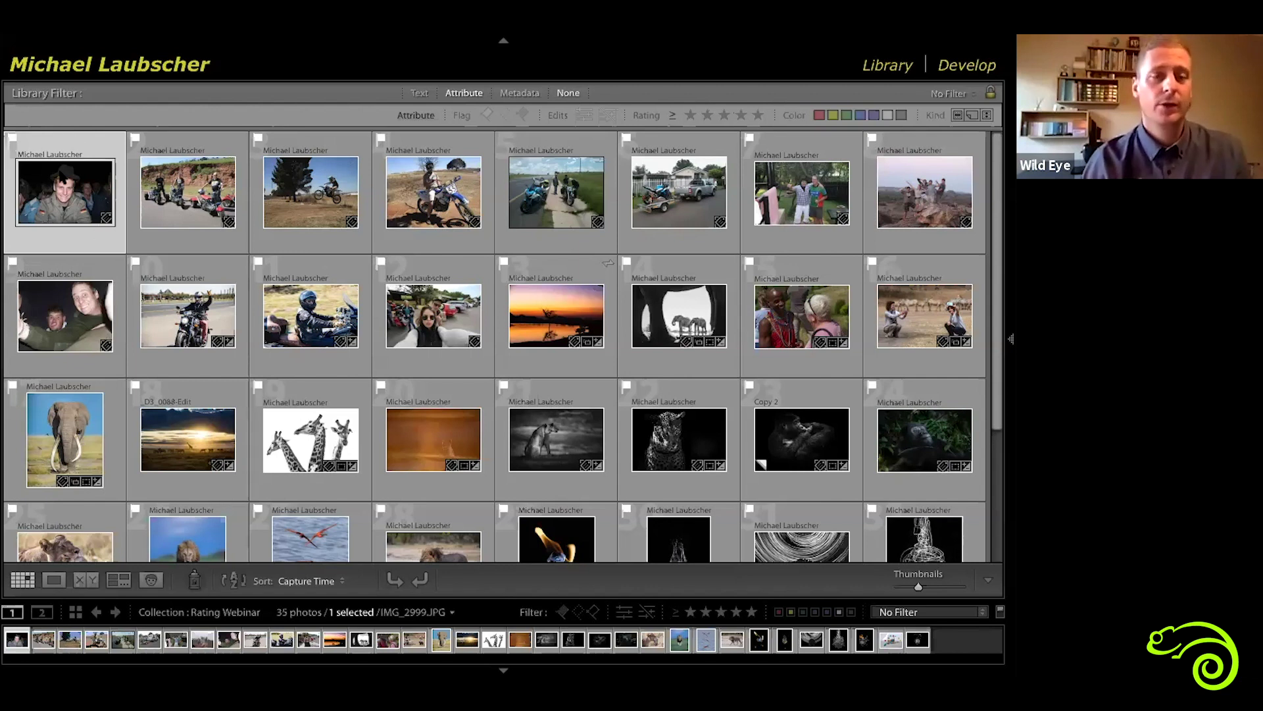
{"action": "key", "text": "ctrl+l"}
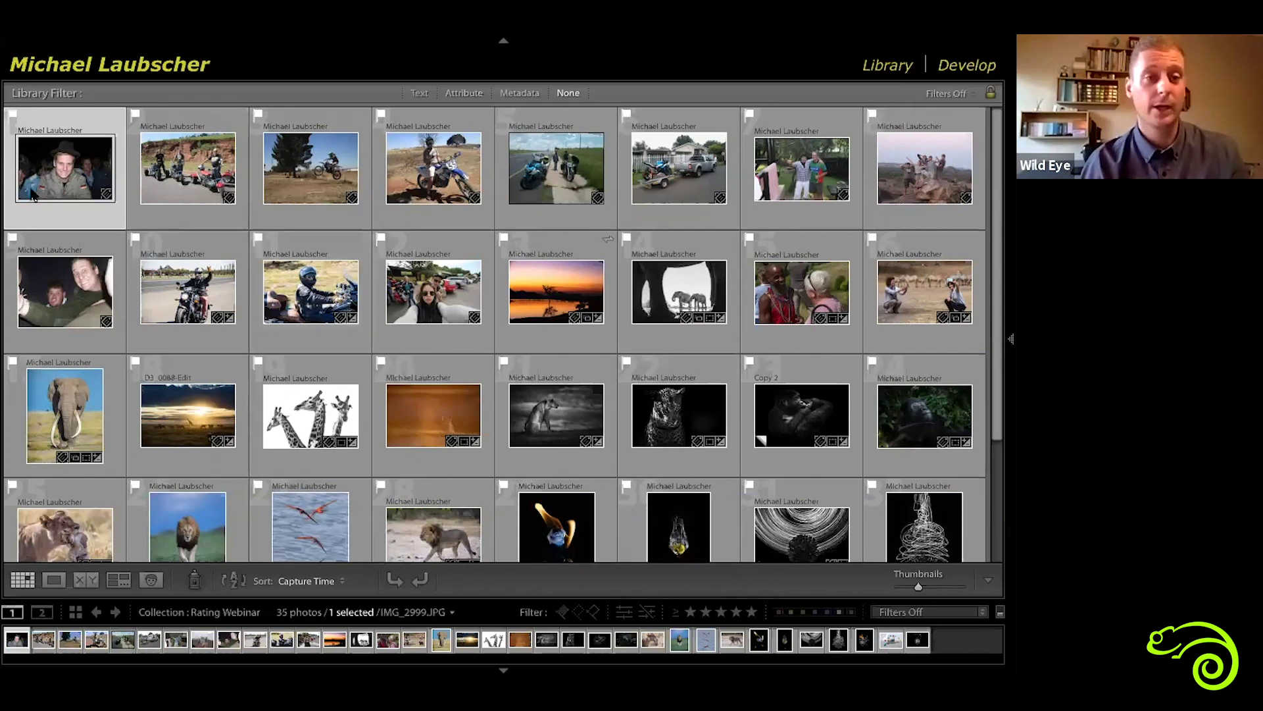
Switch briefly to the single-photo view, return to the grid, and enlarge the thumbnails to five per row.
{"action": "key", "text": "e"}
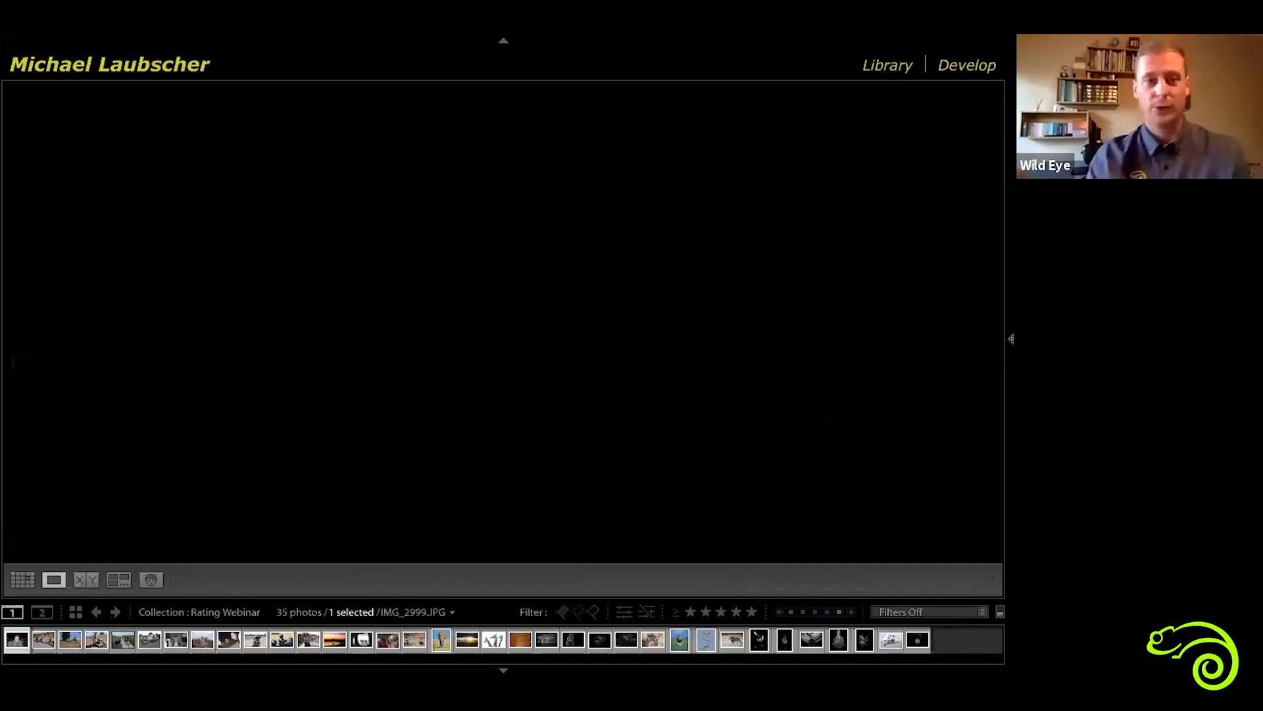
{"action": "key", "text": "g"}
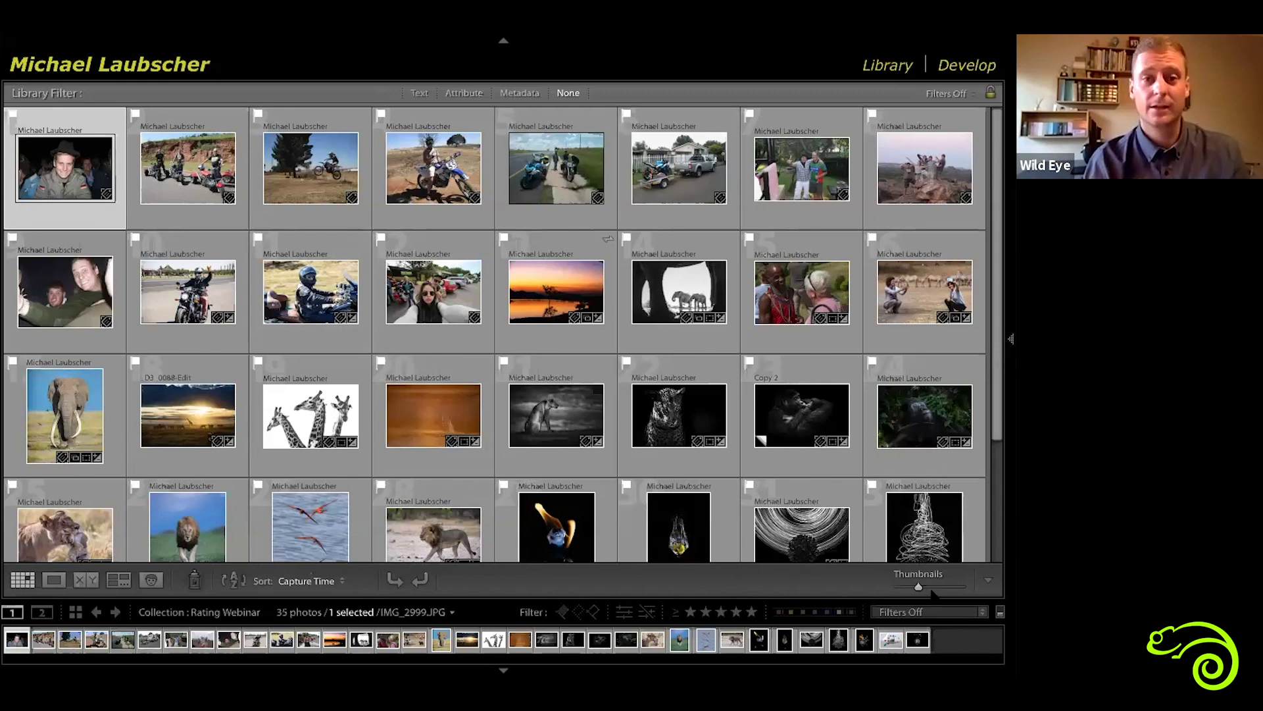
{"action": "left_click", "coordinate": [926, 587]}
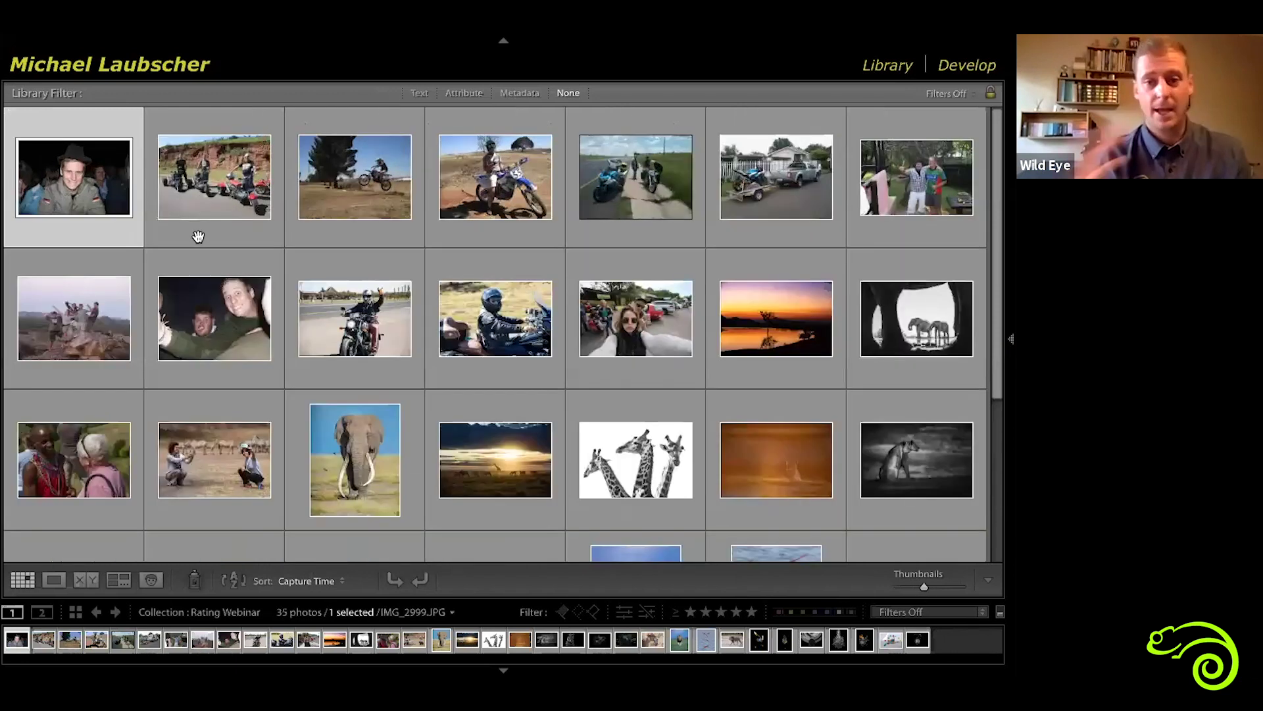
{"action": "key", "text": "equal"}
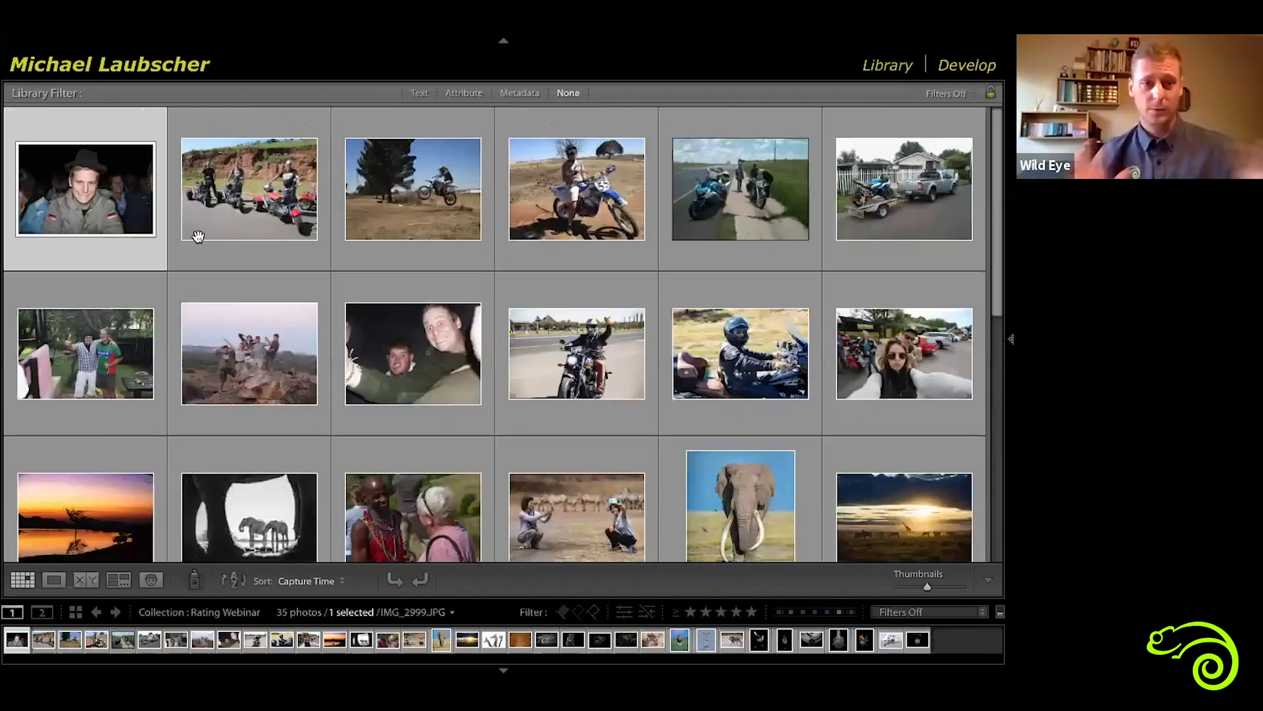
{"action": "key", "text": "equal"}
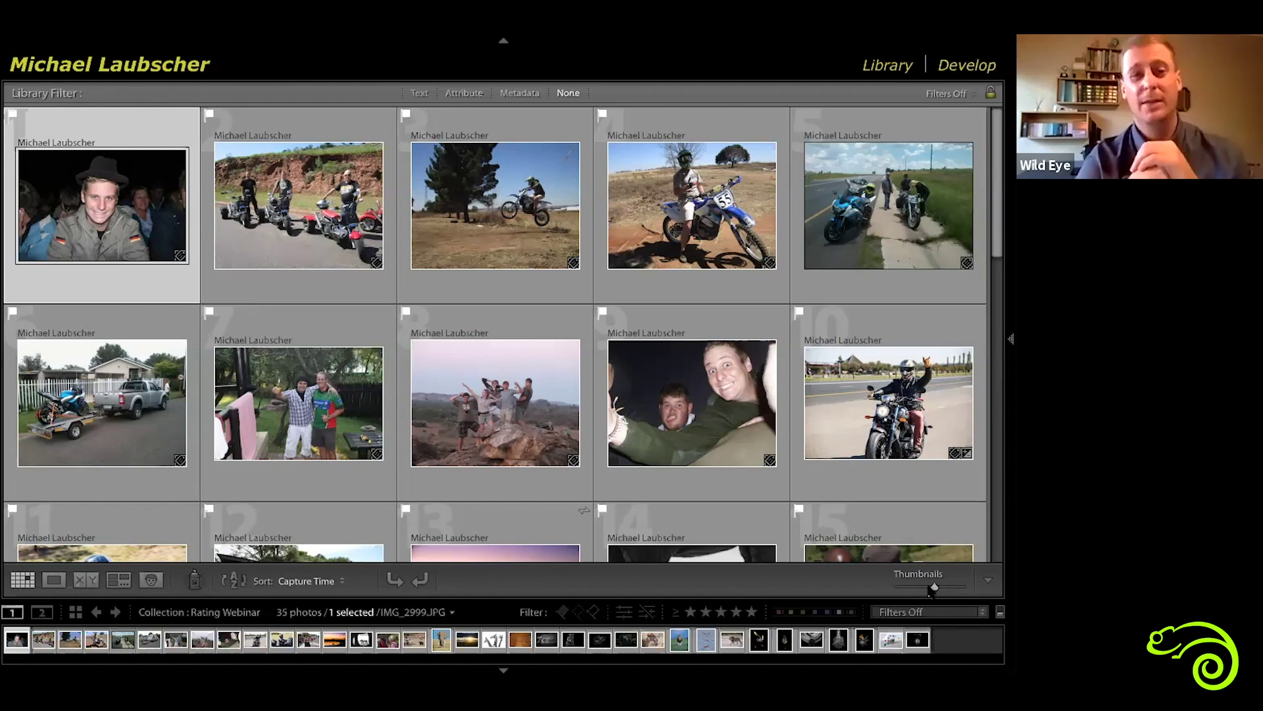
Rate the first photo one star and the second and third photos two stars each.
{"action": "key", "text": "1"}
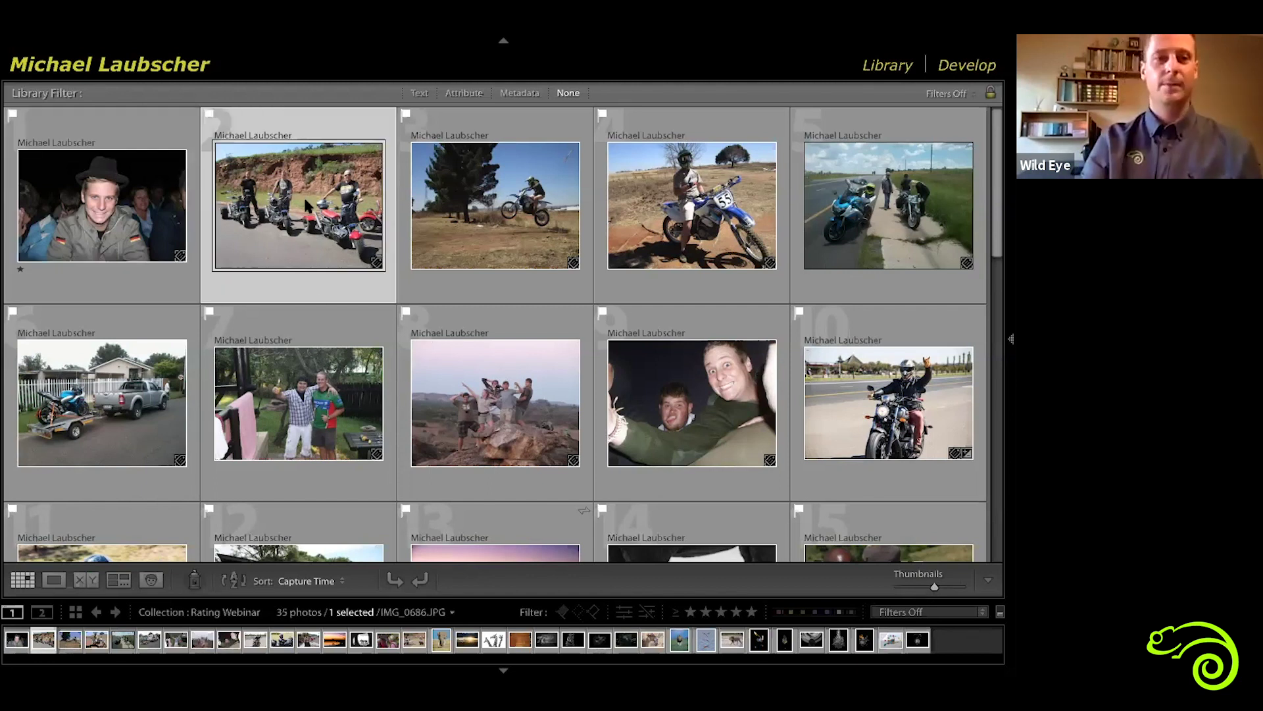
{"action": "mouse_move", "coordinate": [305, 200]}
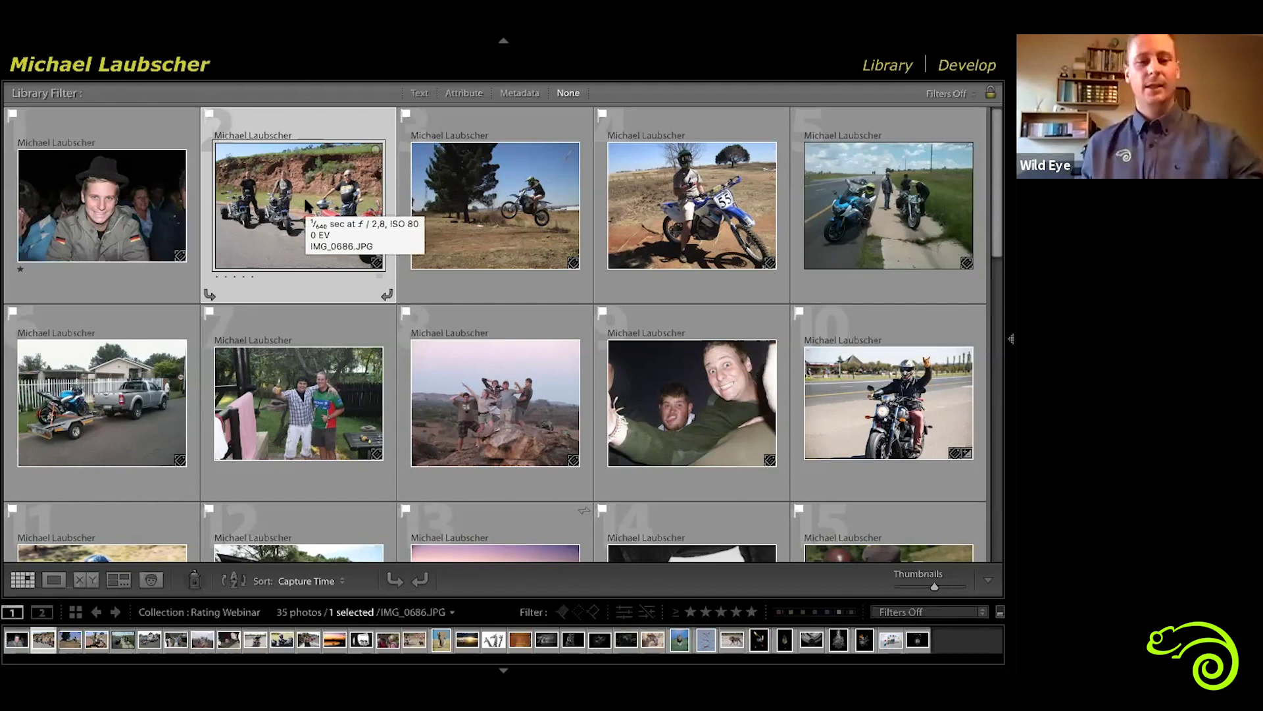
{"action": "key", "text": "2"}
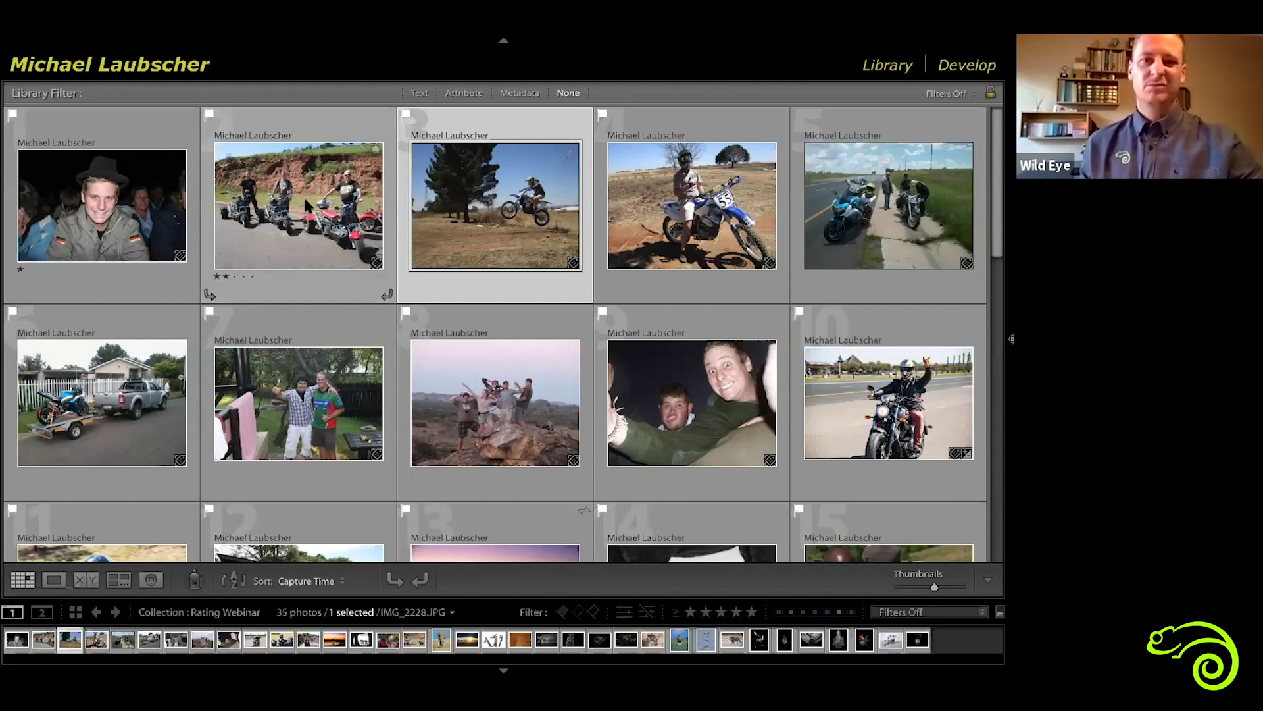
{"action": "key", "text": "2"}
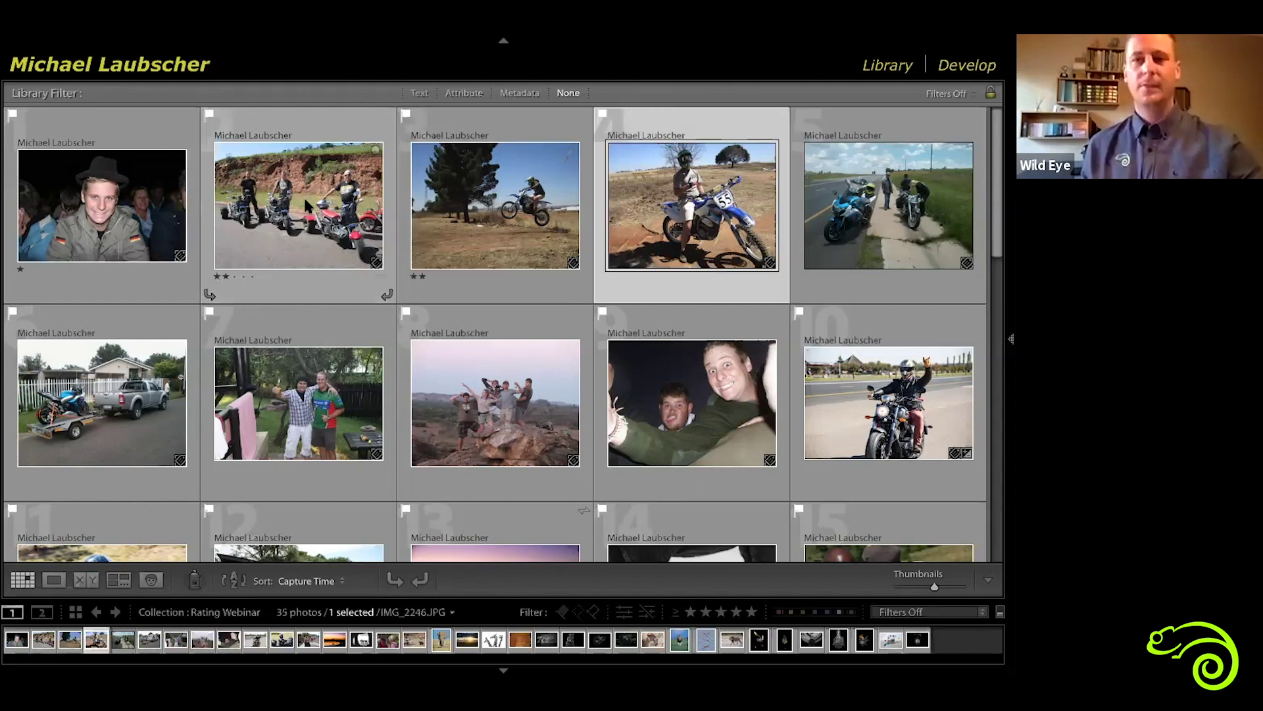
Rate photos four to seven one star each and the eighth, the group on the rocks, two stars.
{"action": "key", "text": "1"}
{"action": "key", "text": "1"}
{"action": "key", "text": "1"}
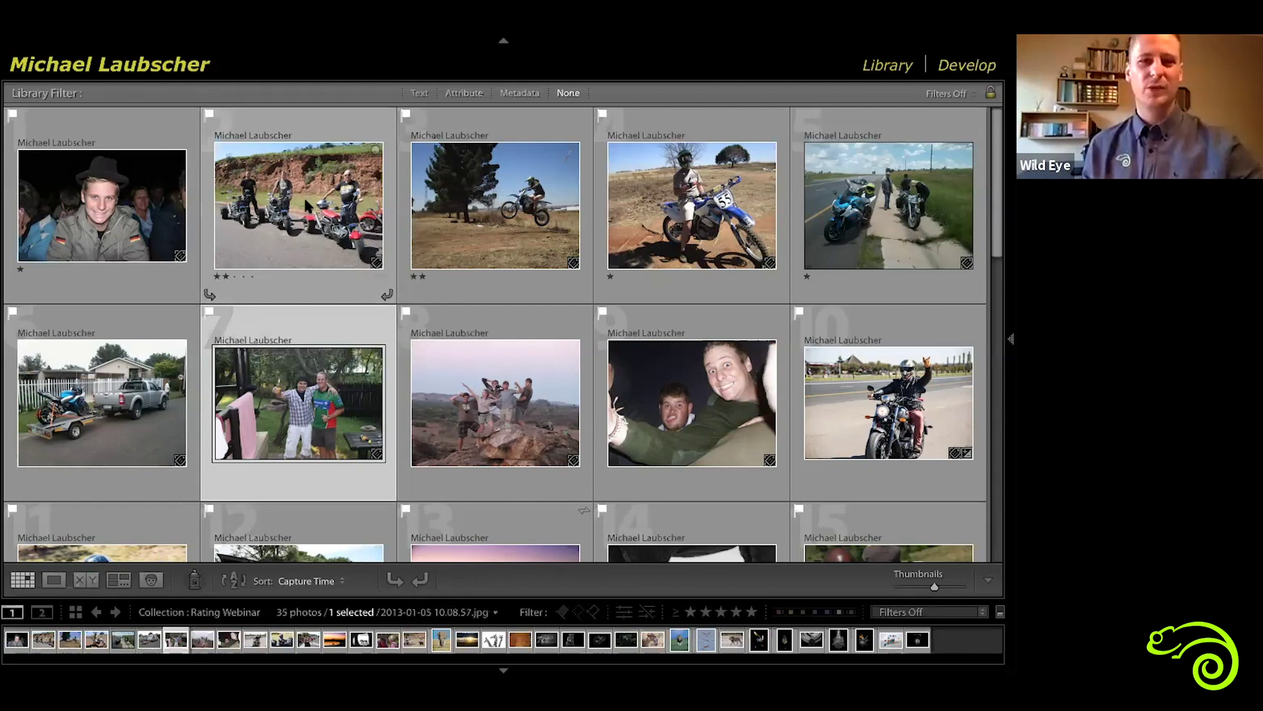
{"action": "key", "text": "1"}
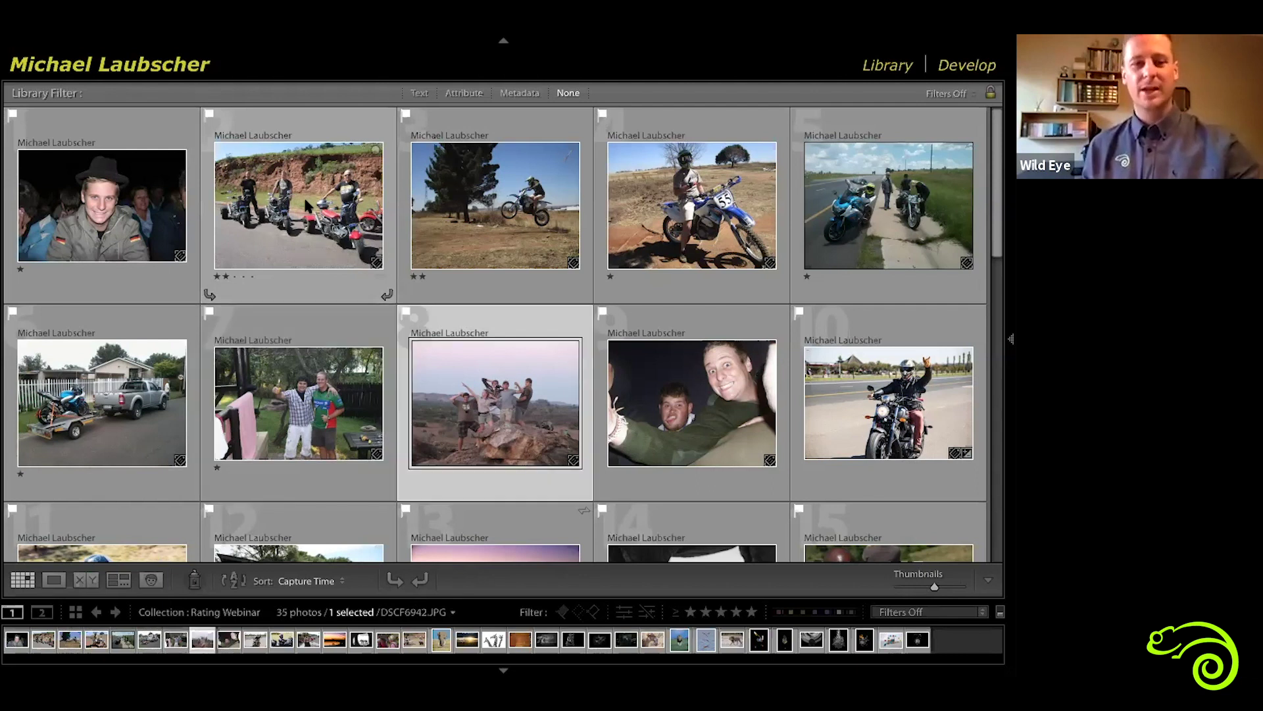
{"action": "key", "text": "2"}
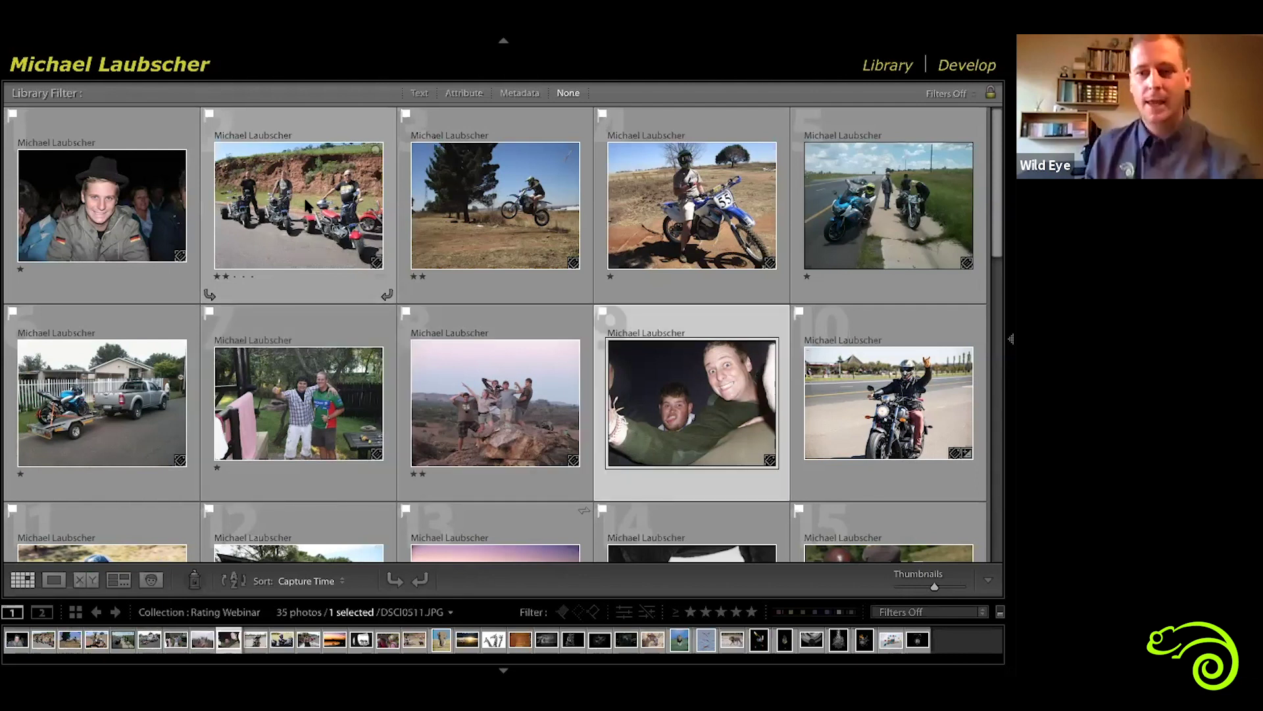
Rate the ninth photo two stars, the tenth one star, and the eleventh and twelfth two stars each.
{"action": "scroll", "coordinate": [308, 205], "scroll_direction": "down", "scroll_amount": 1}
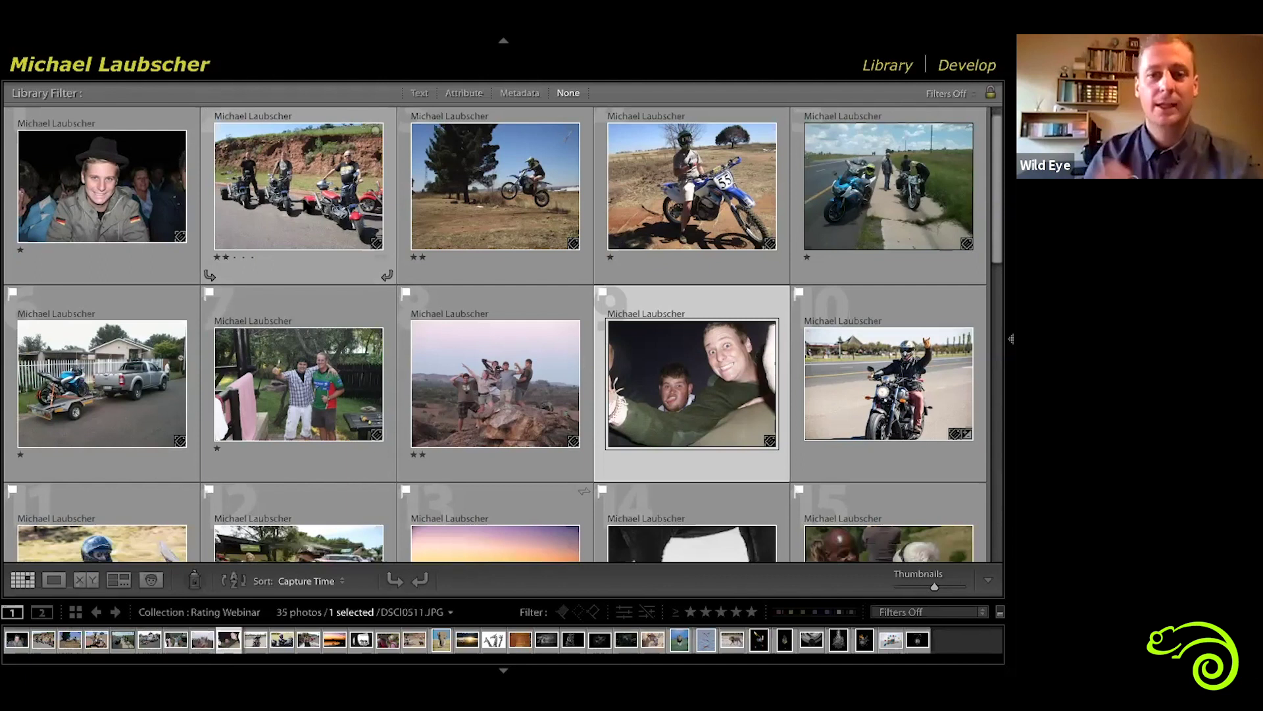
{"action": "scroll", "coordinate": [303, 203], "scroll_direction": "down", "scroll_amount": 3}
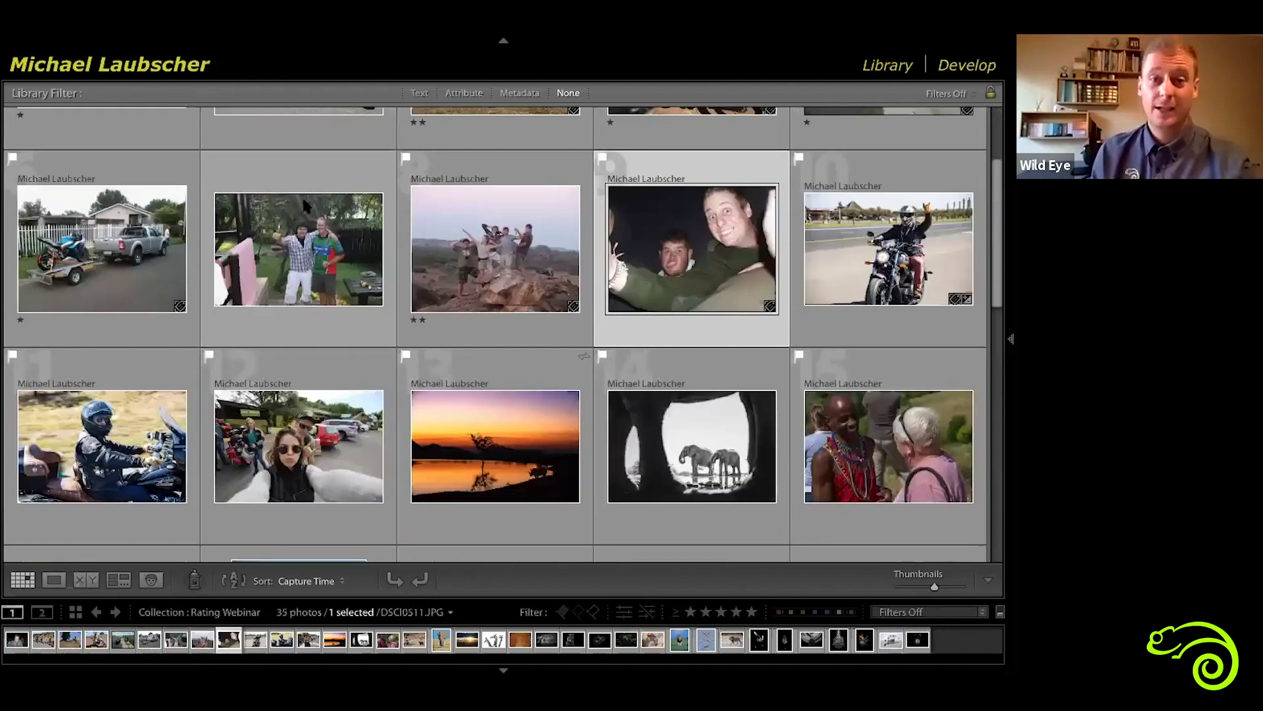
{"action": "key", "text": "Right"}
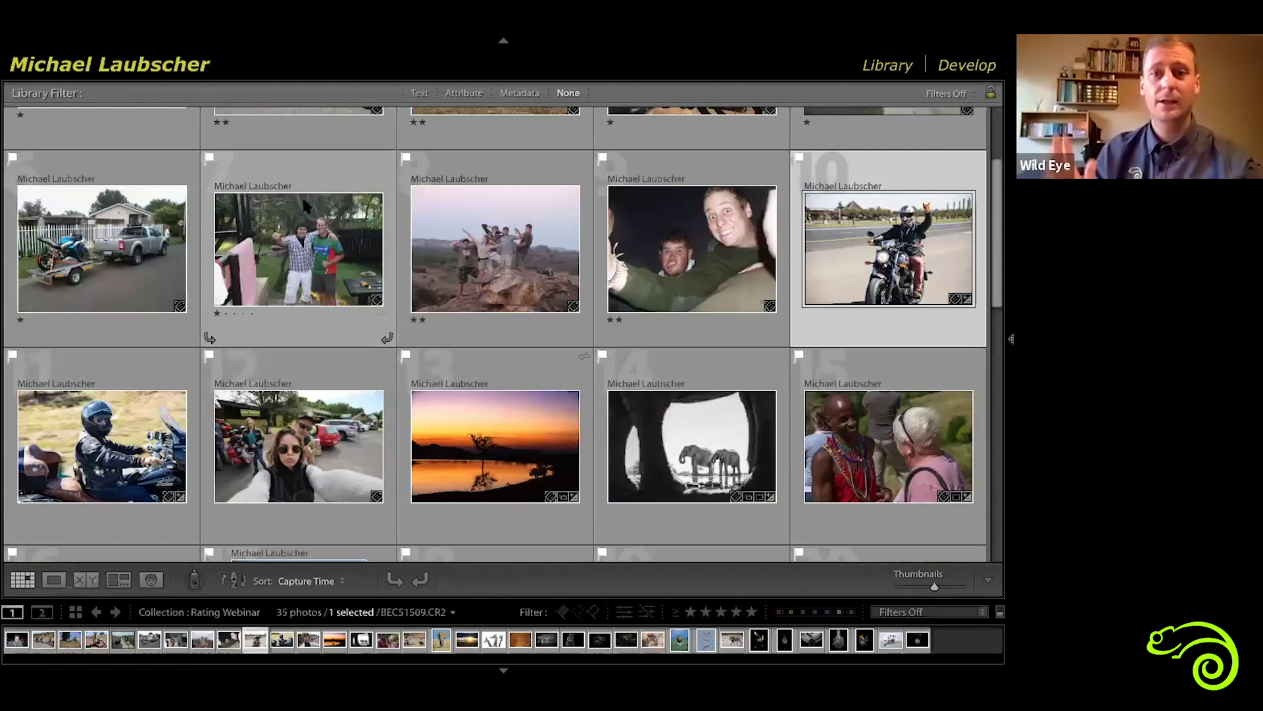
{"action": "key", "text": "1"}
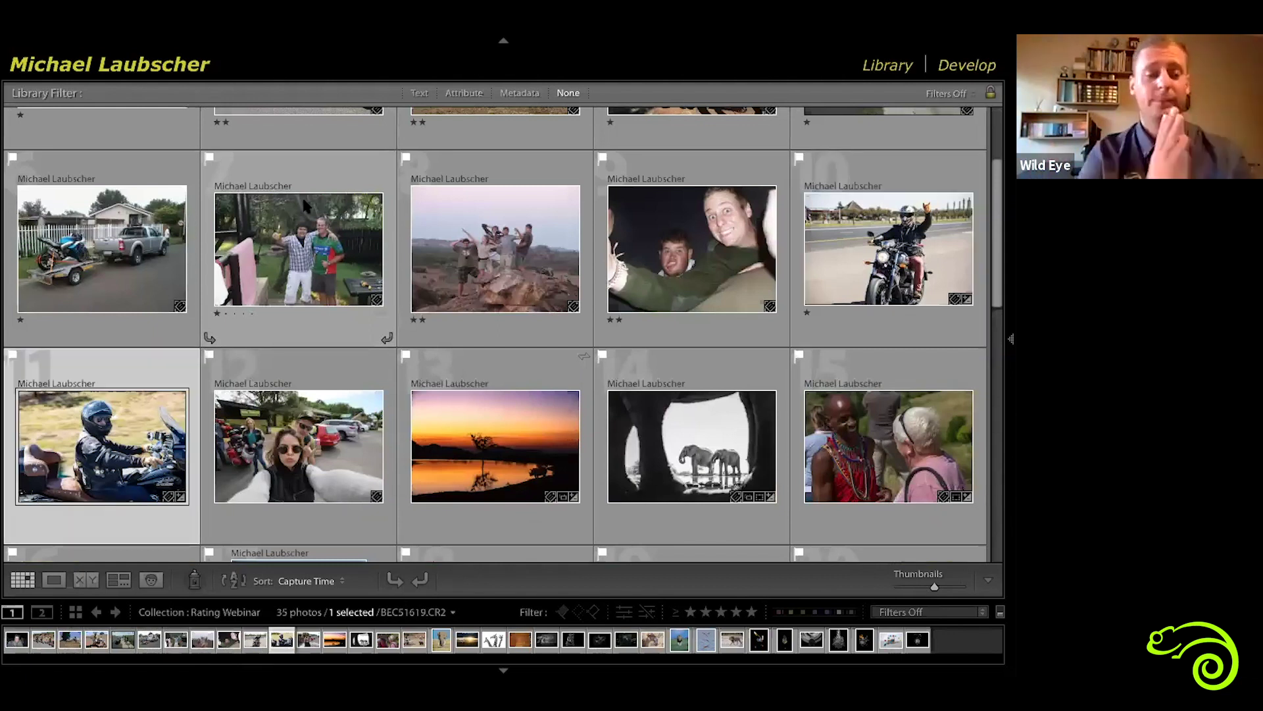
{"action": "key", "text": "2"}
{"action": "key", "text": "2"}
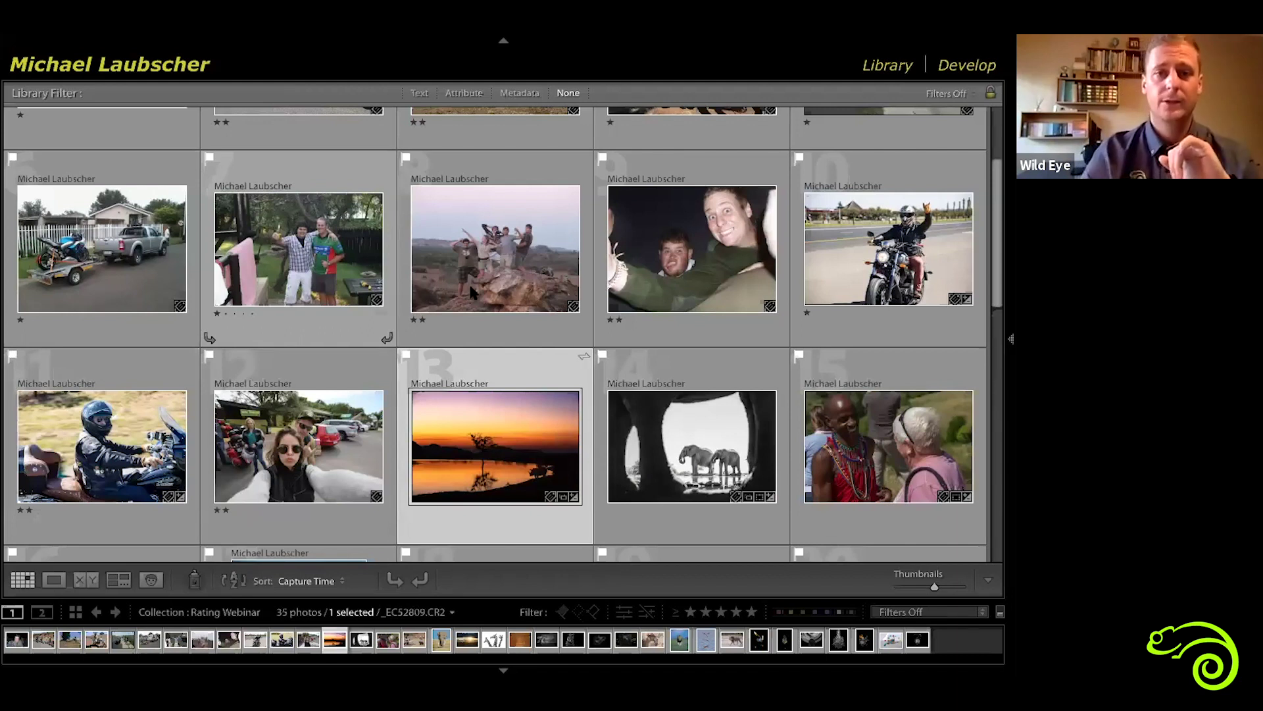
Look through the collection from start to end, comparing the rated photos with those still unrated.
{"action": "scroll", "coordinate": [471, 291], "scroll_direction": "down", "scroll_amount": 2}
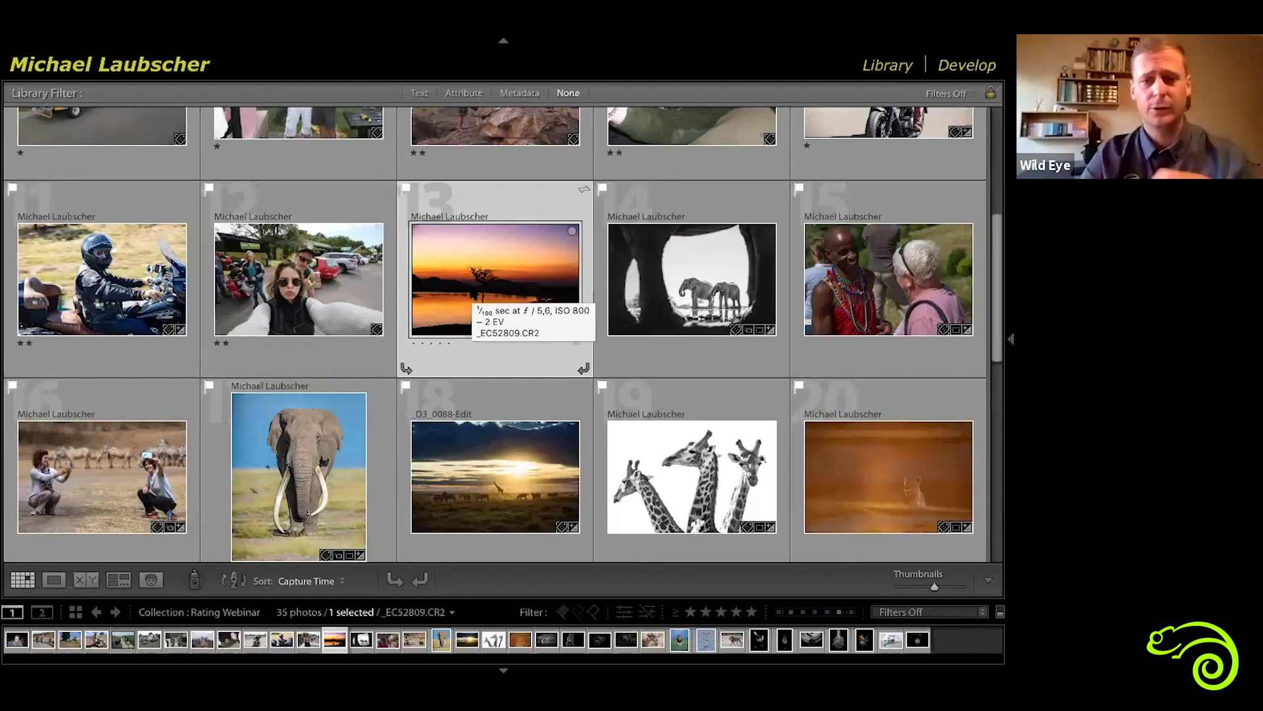
{"action": "scroll", "coordinate": [471, 293], "scroll_direction": "up", "scroll_amount": 4}
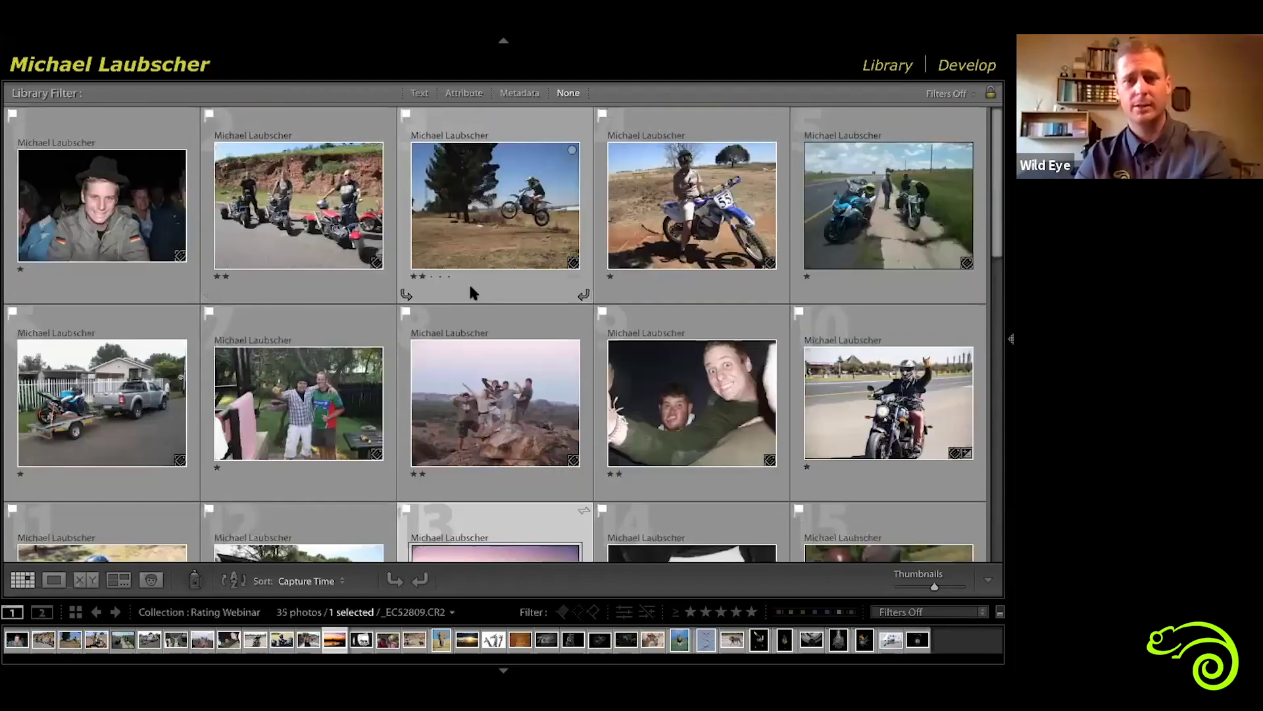
{"action": "scroll", "coordinate": [471, 293], "scroll_direction": "down", "scroll_amount": 6}
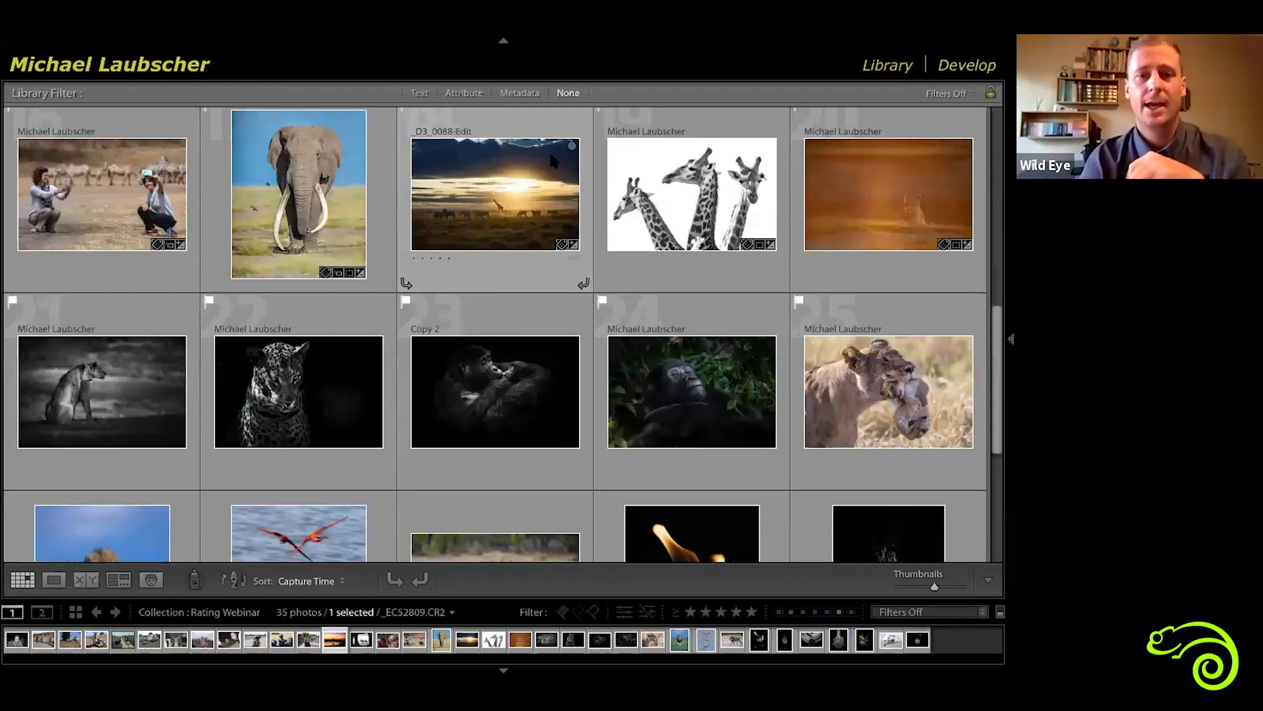
{"action": "scroll", "coordinate": [469, 287], "scroll_direction": "down", "scroll_amount": 4}
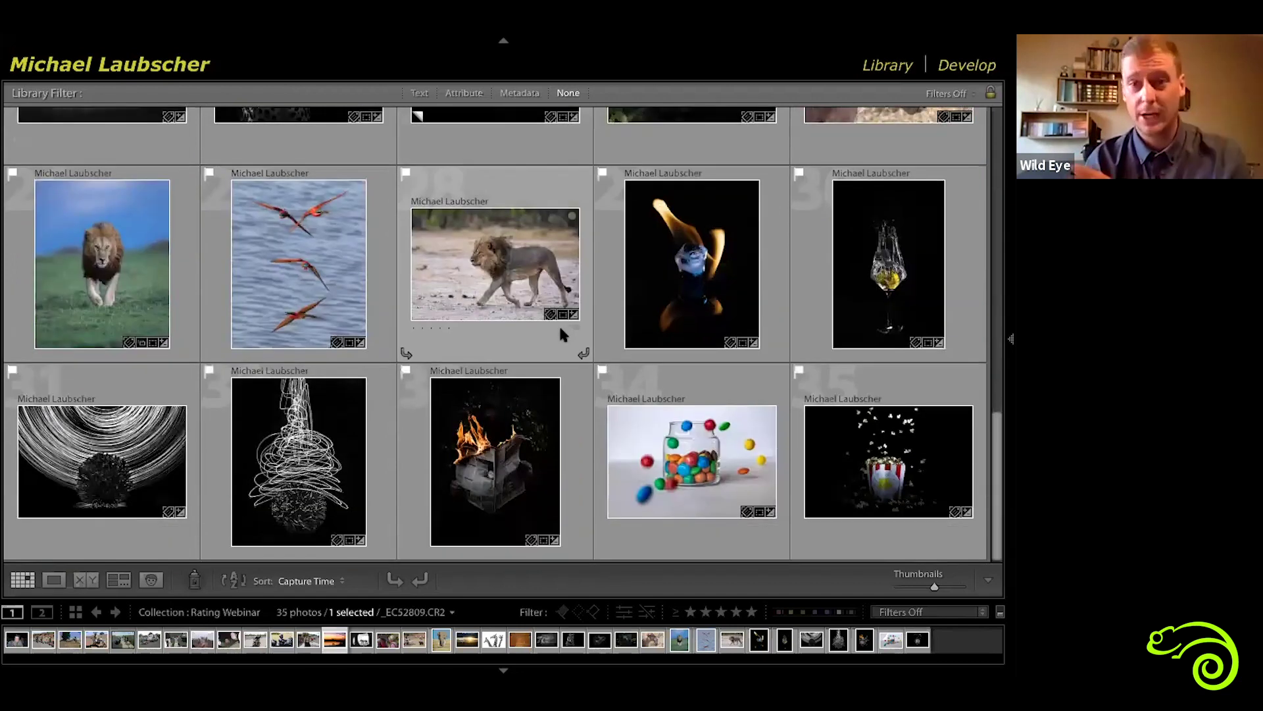
{"action": "scroll", "coordinate": [562, 334], "scroll_direction": "up", "scroll_amount": 1}
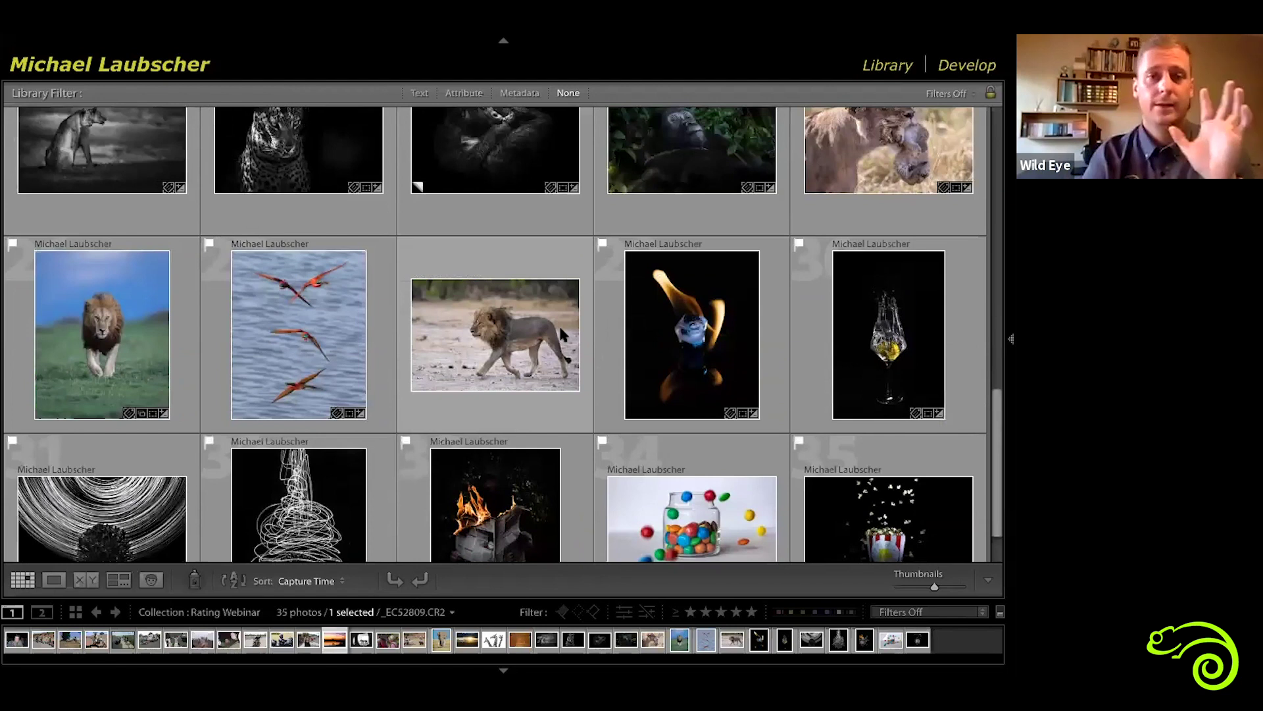
{"action": "scroll", "coordinate": [562, 334], "scroll_direction": "up", "scroll_amount": 8}
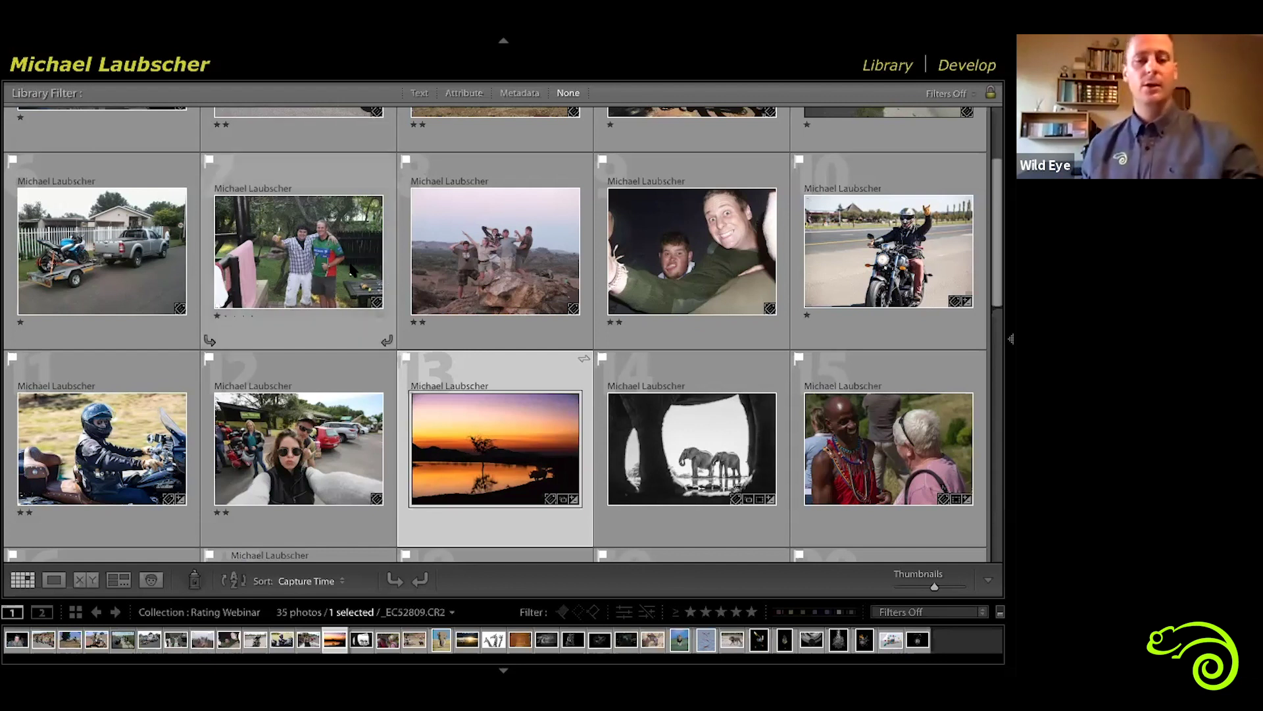
{"action": "scroll", "coordinate": [351, 270], "scroll_direction": "up", "scroll_amount": 2}
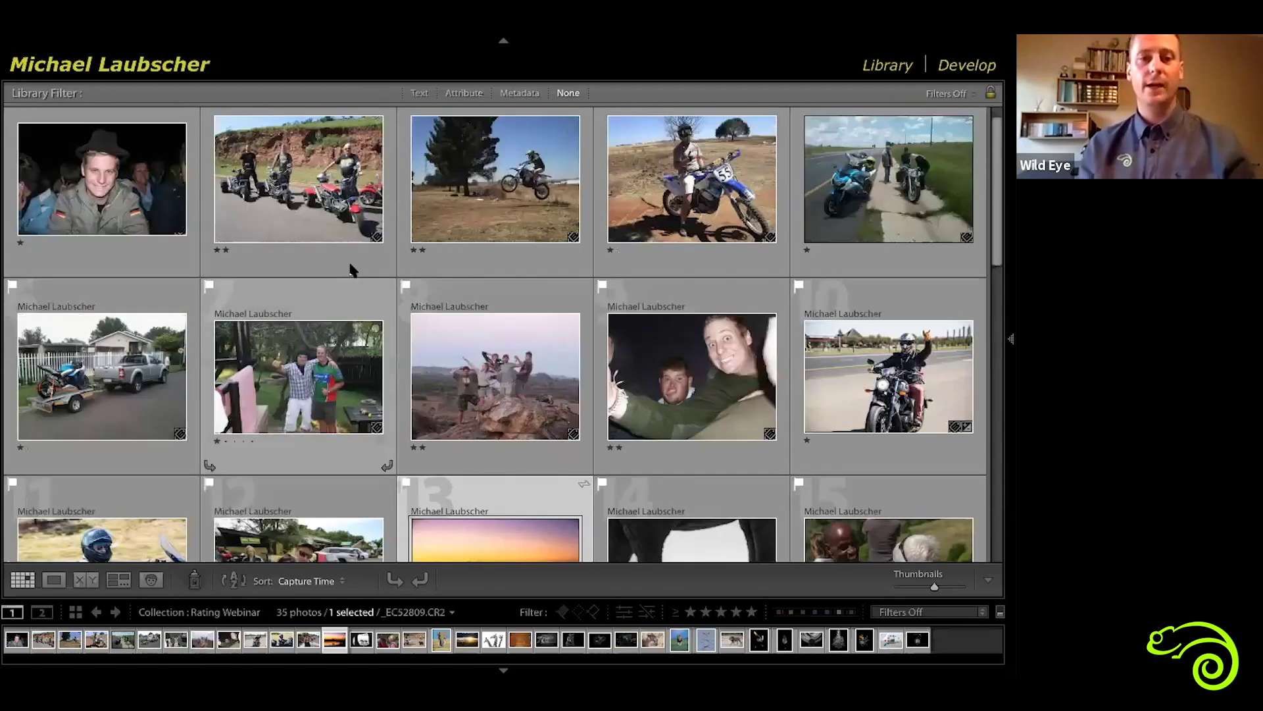
{"action": "scroll", "coordinate": [438, 224], "scroll_direction": "up", "scroll_amount": 1}
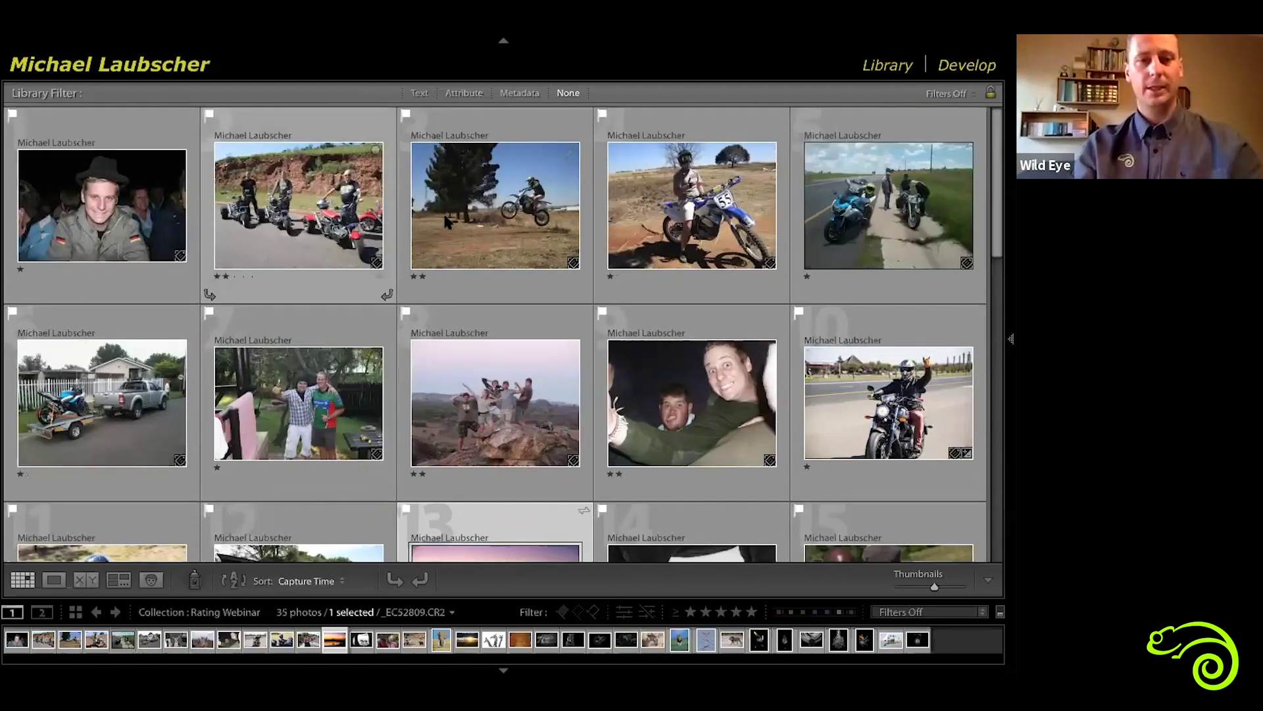
Enlarge the thumbnails to four per row and raise the dirt-bike jump photo's rating step by step from one to five stars.
{"action": "left_click", "coordinate": [445, 222]}
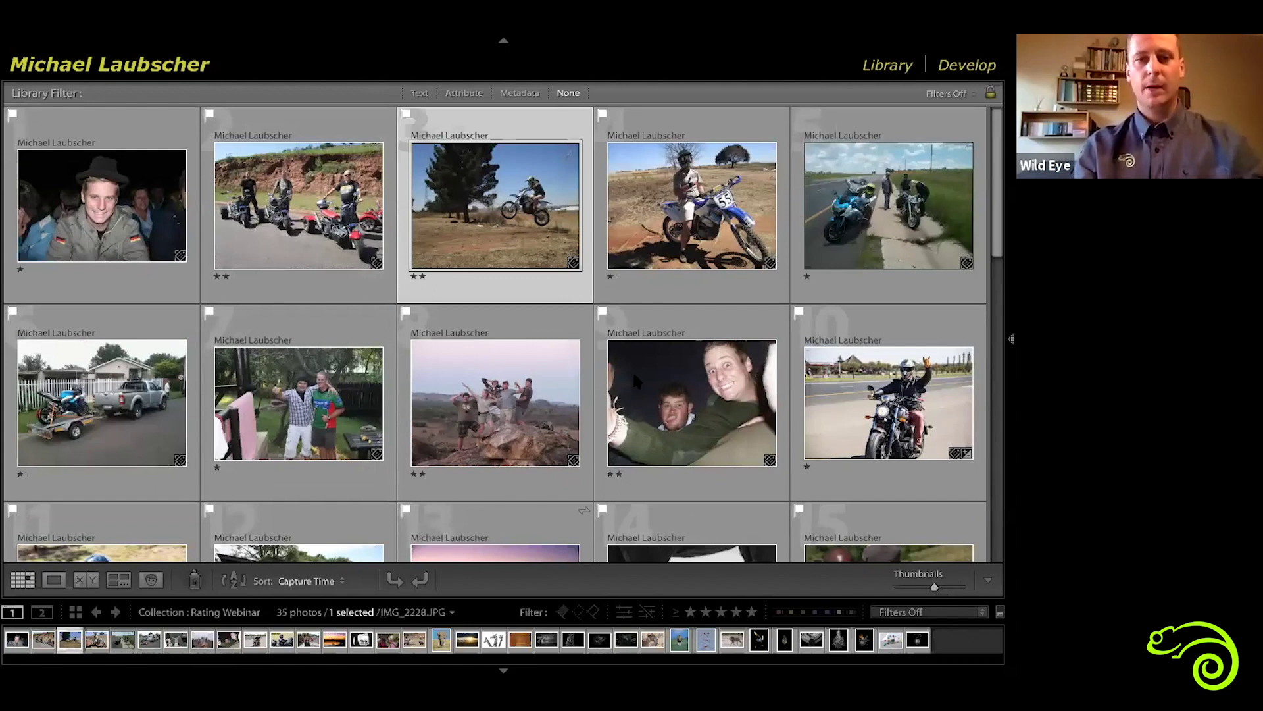
{"action": "key", "text": "equal"}
{"action": "key", "text": "1"}
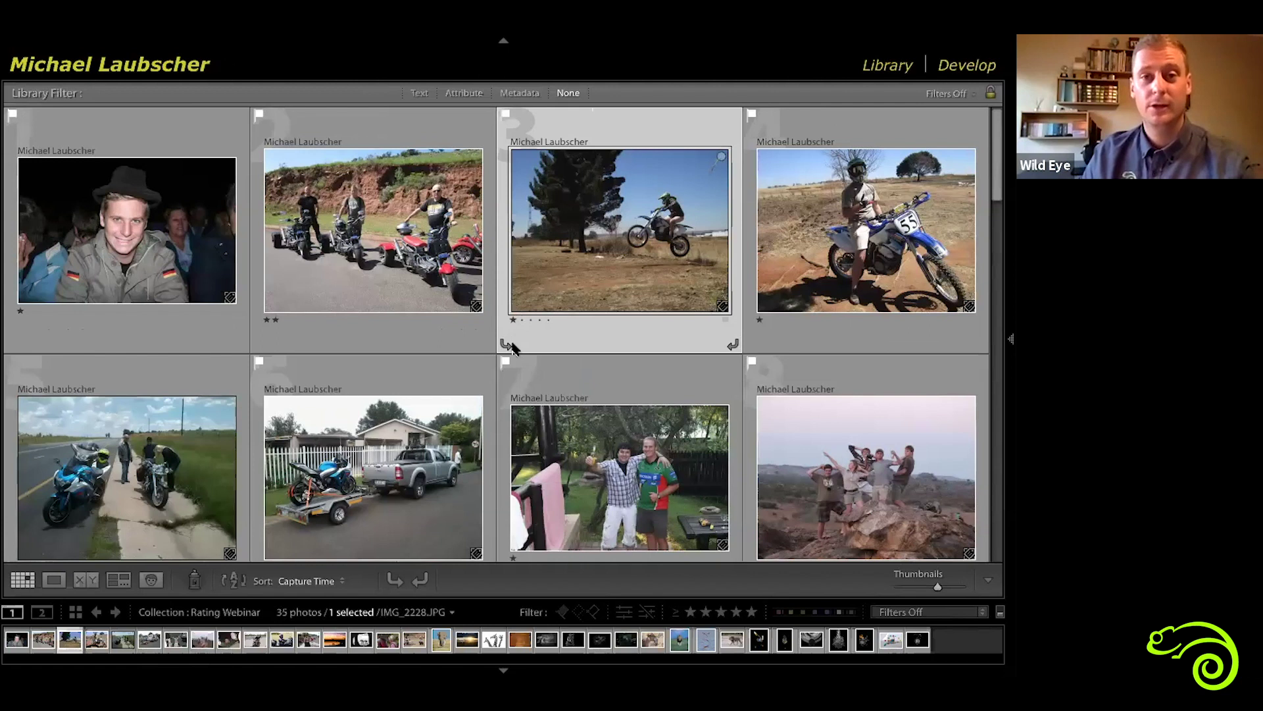
{"action": "key", "text": "2"}
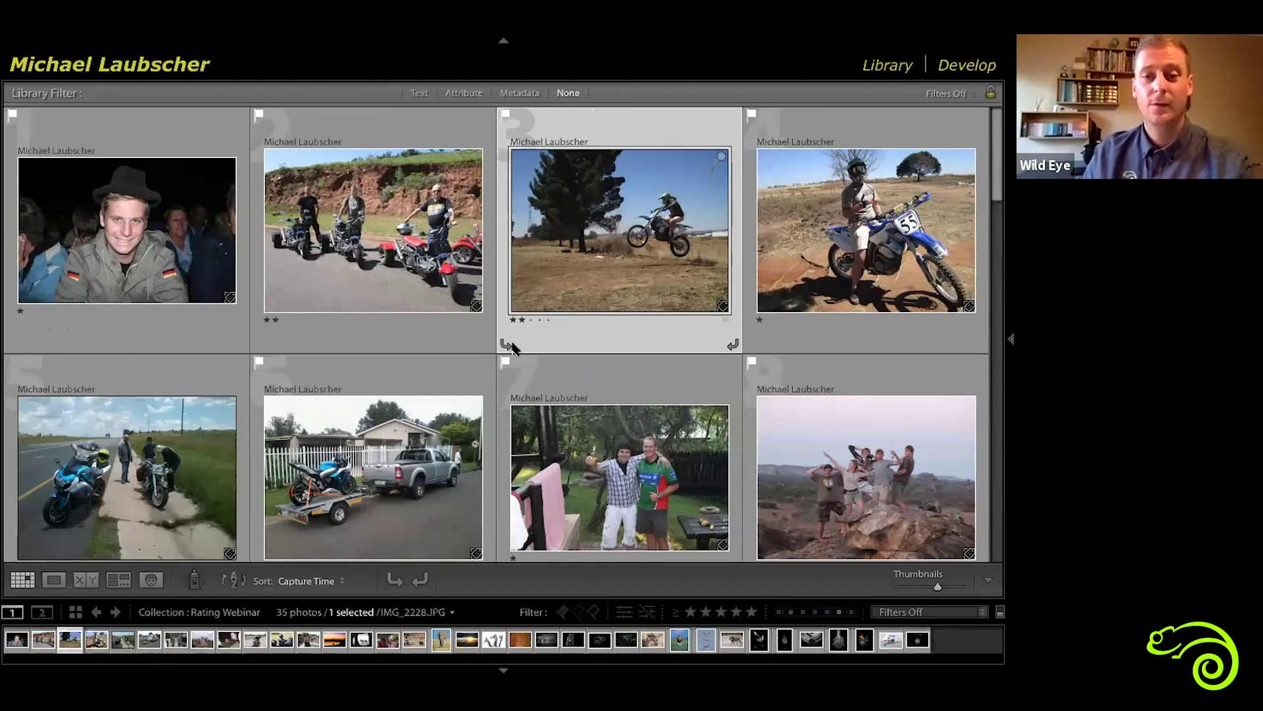
{"action": "key", "text": "3"}
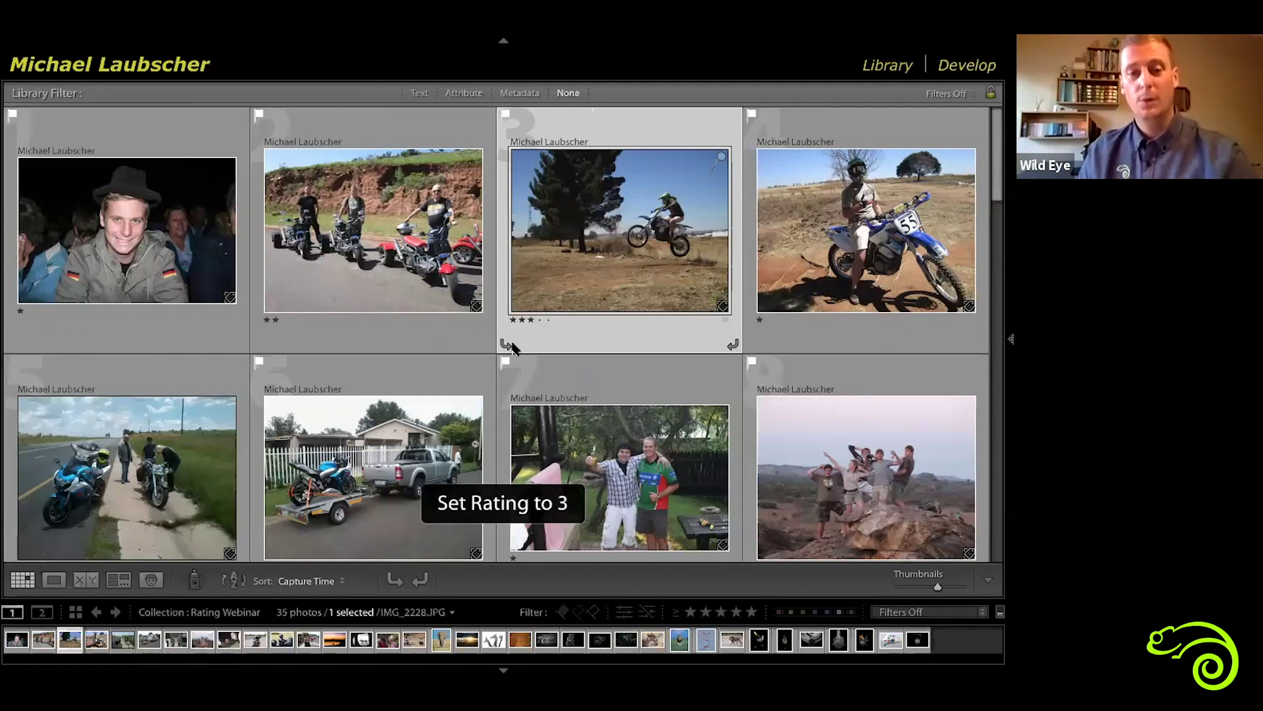
{"action": "key", "text": "4"}
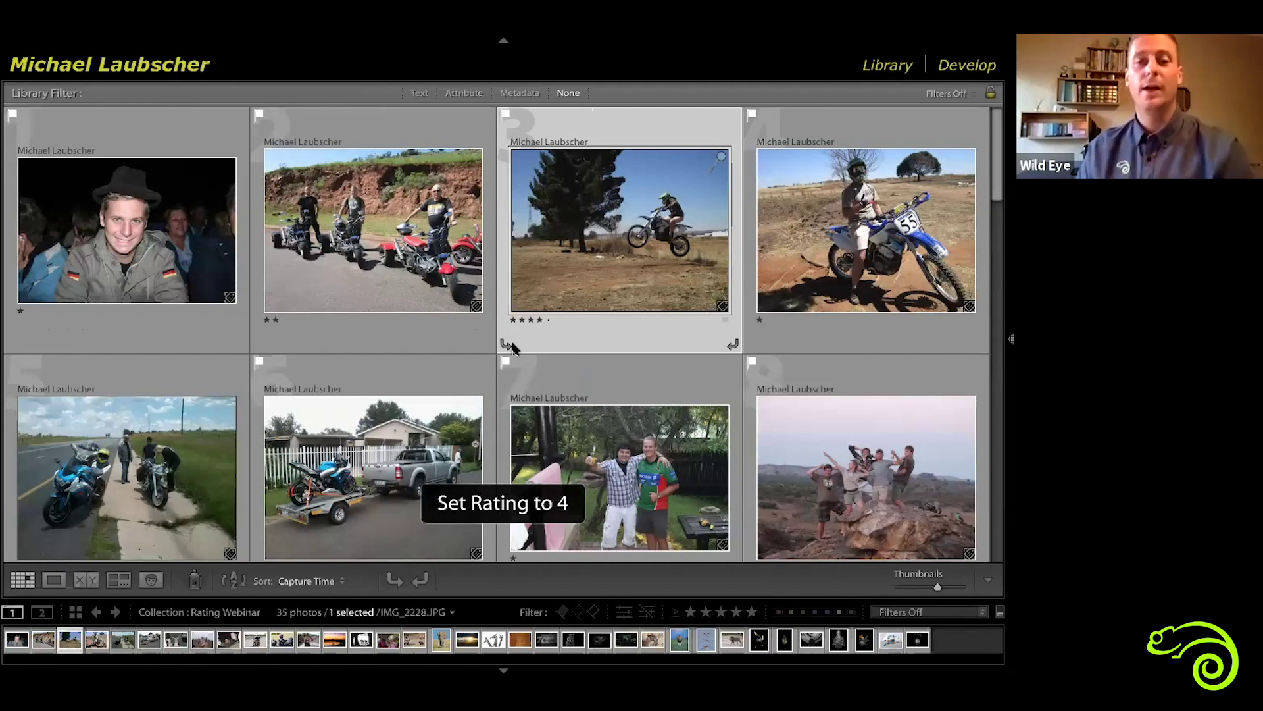
{"action": "key", "text": "5"}
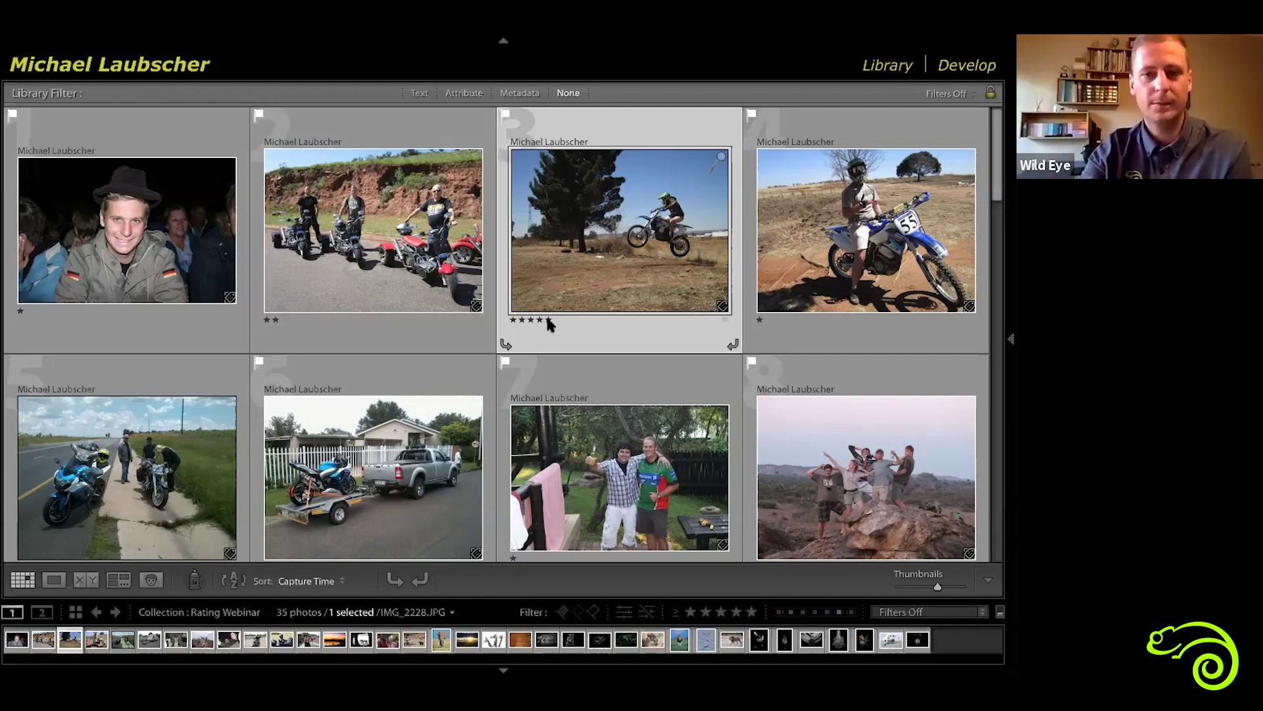
Clear the star rating of the dirt-bike jump photo and shrink the thumbnails to nine per row.
{"action": "key", "text": "0"}
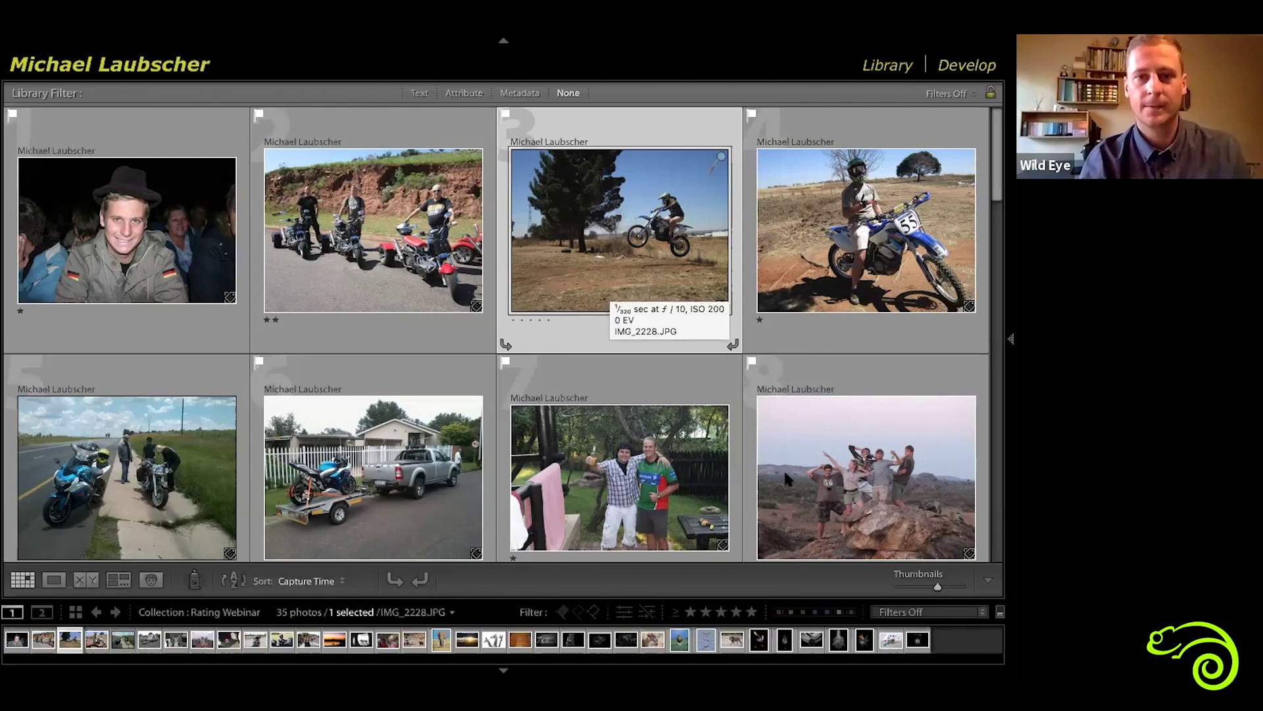
{"action": "key", "text": "minus"}
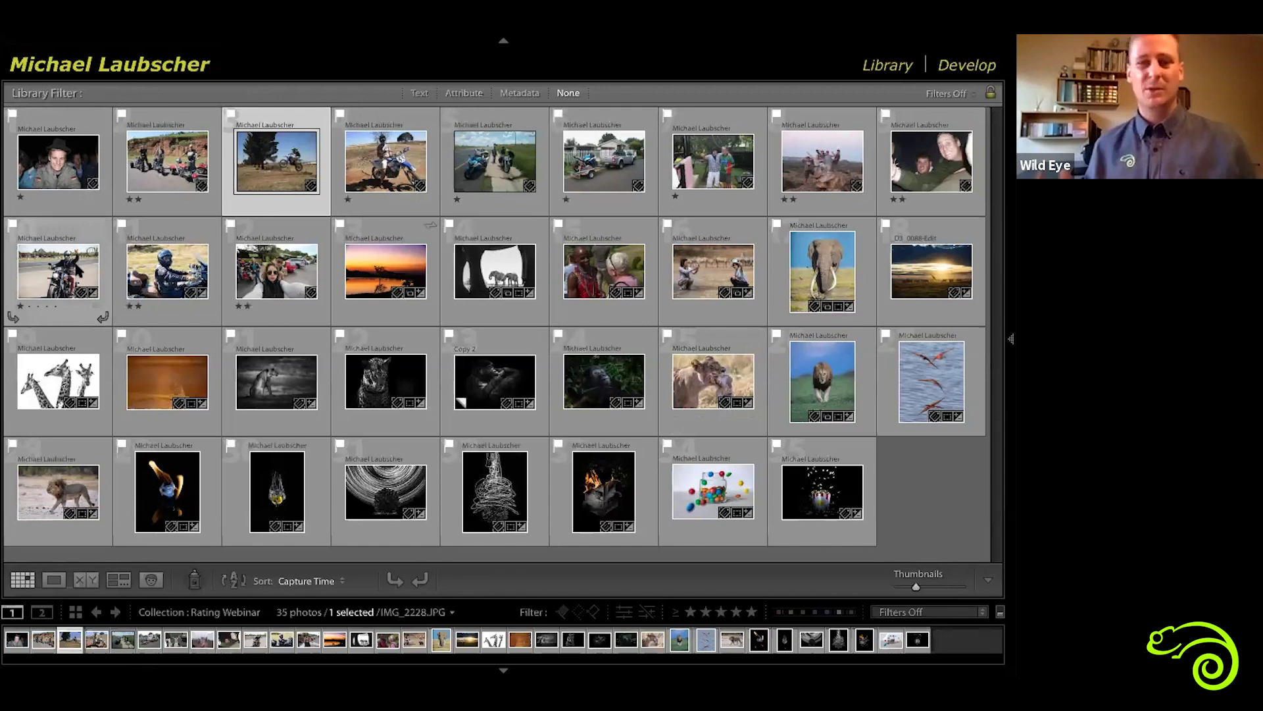
{"action": "mouse_move", "coordinate": [78, 270]}
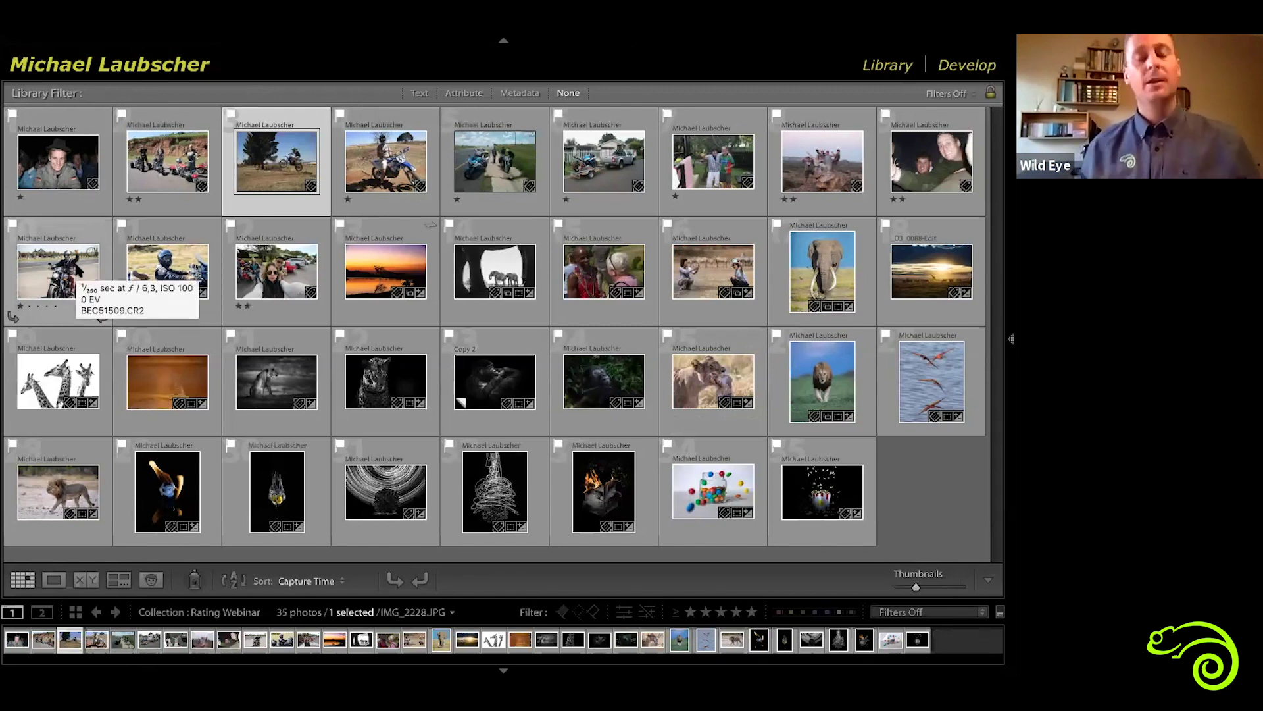
Filter the collection by attribute to photos rated one star or higher, look them over, and turn the filter off.
{"action": "left_click", "coordinate": [52, 159]}
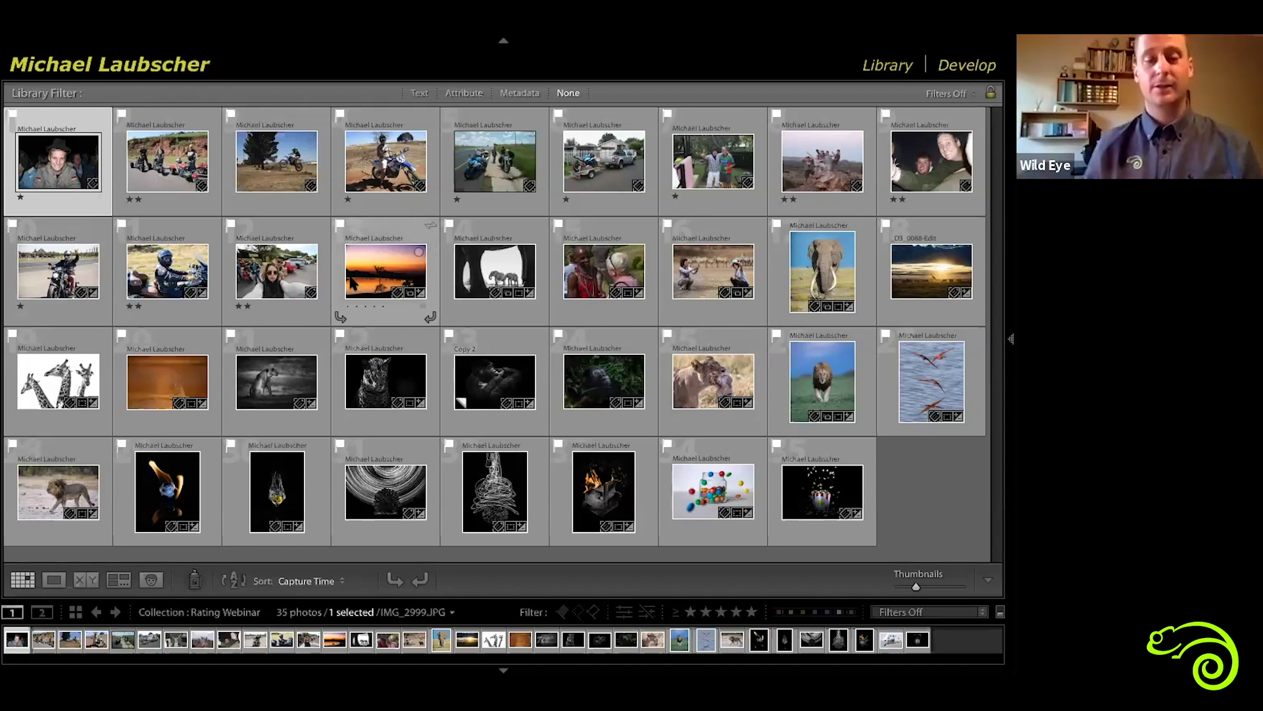
{"action": "mouse_move", "coordinate": [352, 283]}
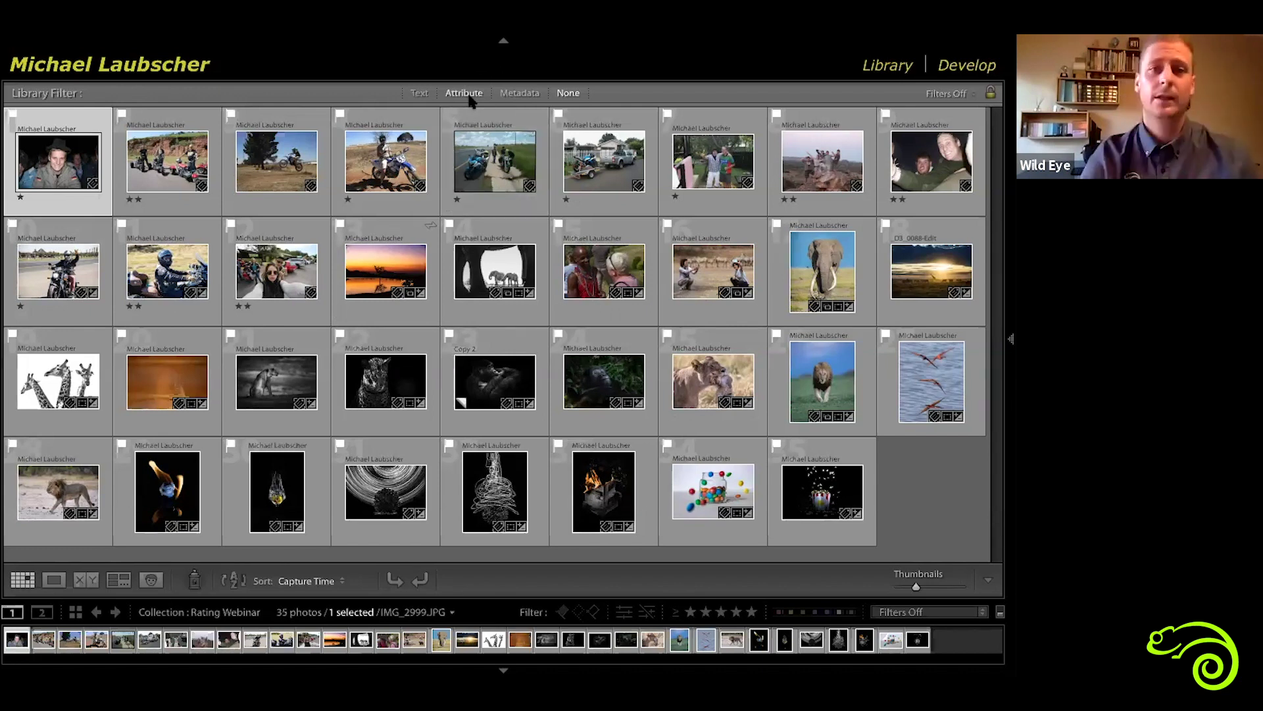
{"action": "left_click", "coordinate": [471, 94]}
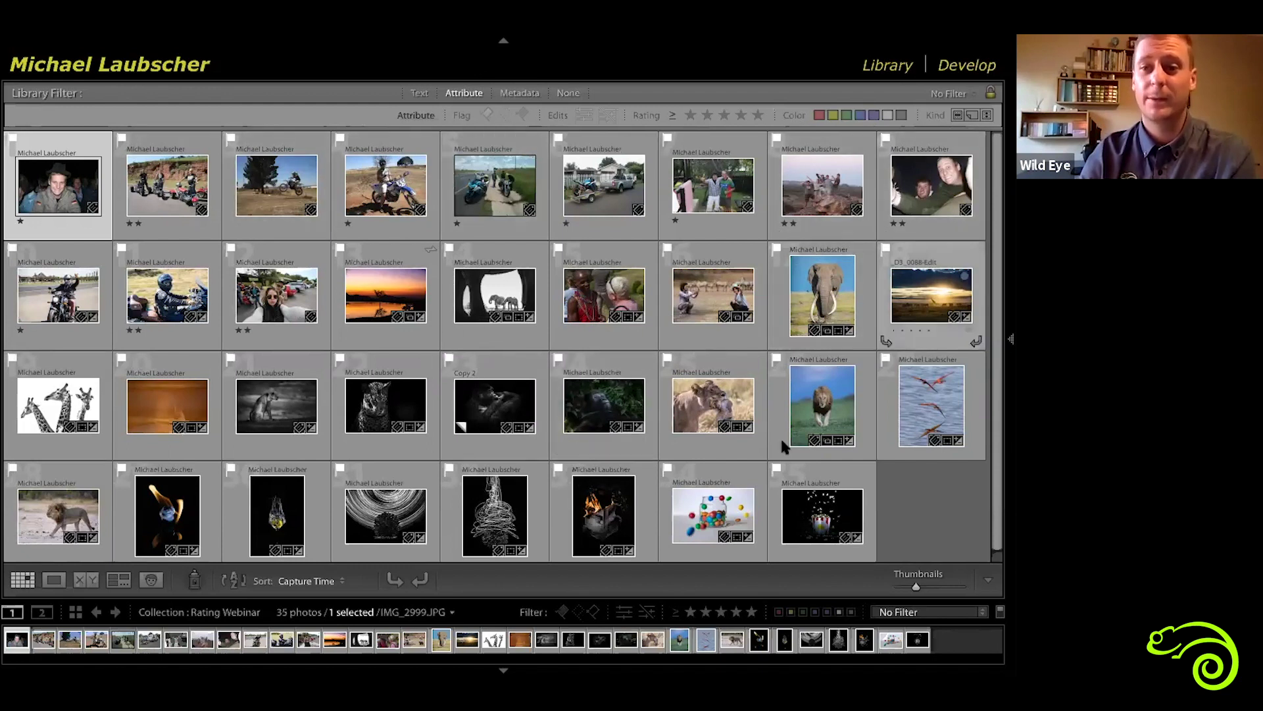
{"action": "left_click", "coordinate": [690, 116]}
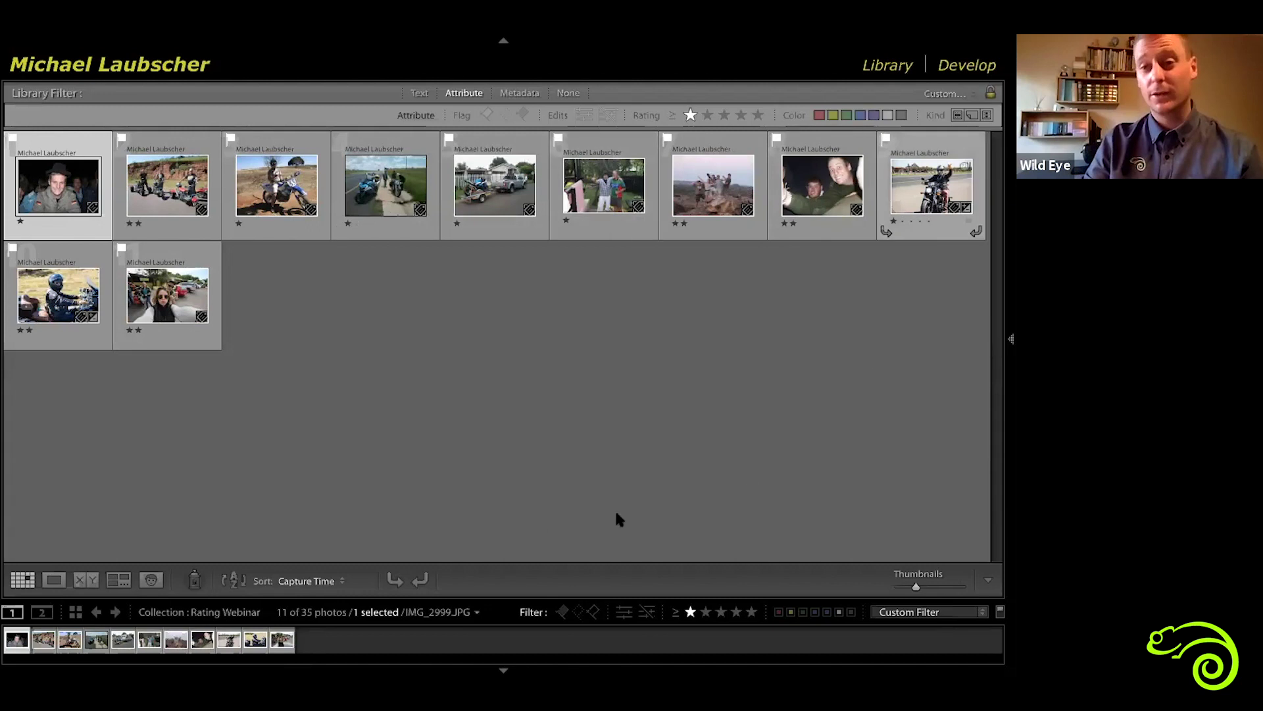
{"action": "left_click", "coordinate": [564, 94]}
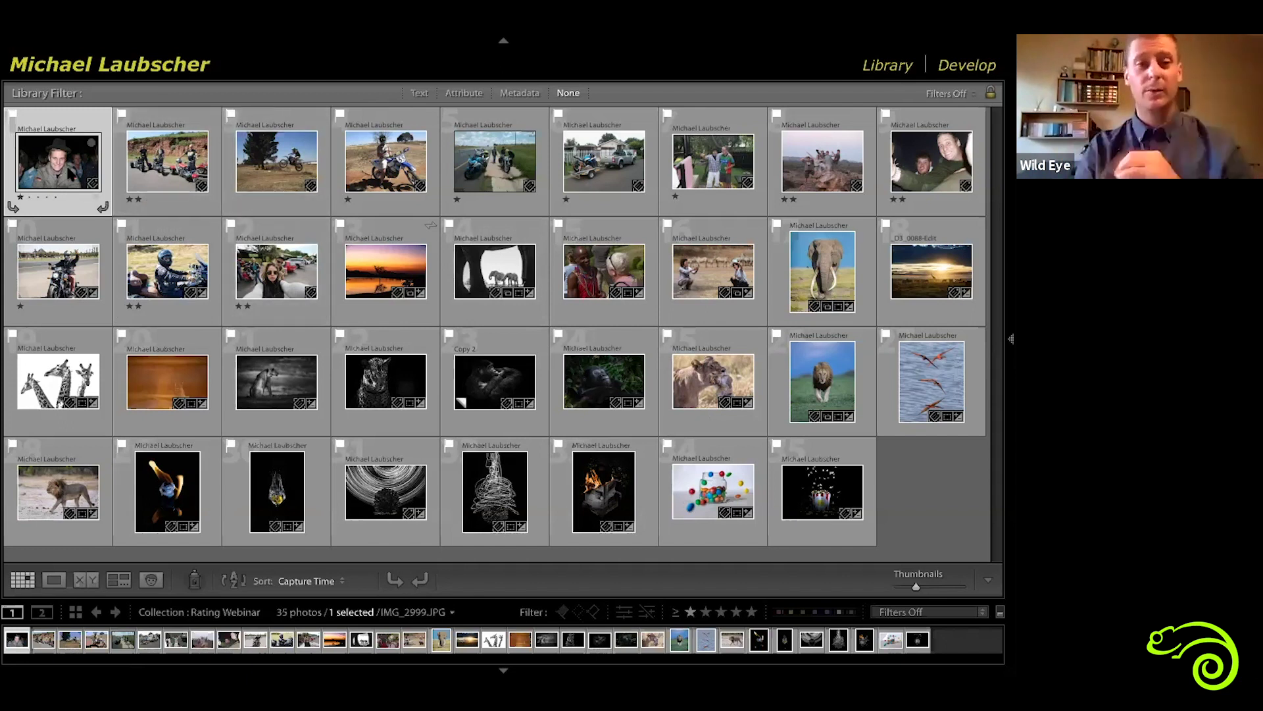
Select the first twelve photos, up to the selfie with sunglasses, and give them all a red colour label.
{"action": "mouse_move", "coordinate": [70, 175]}
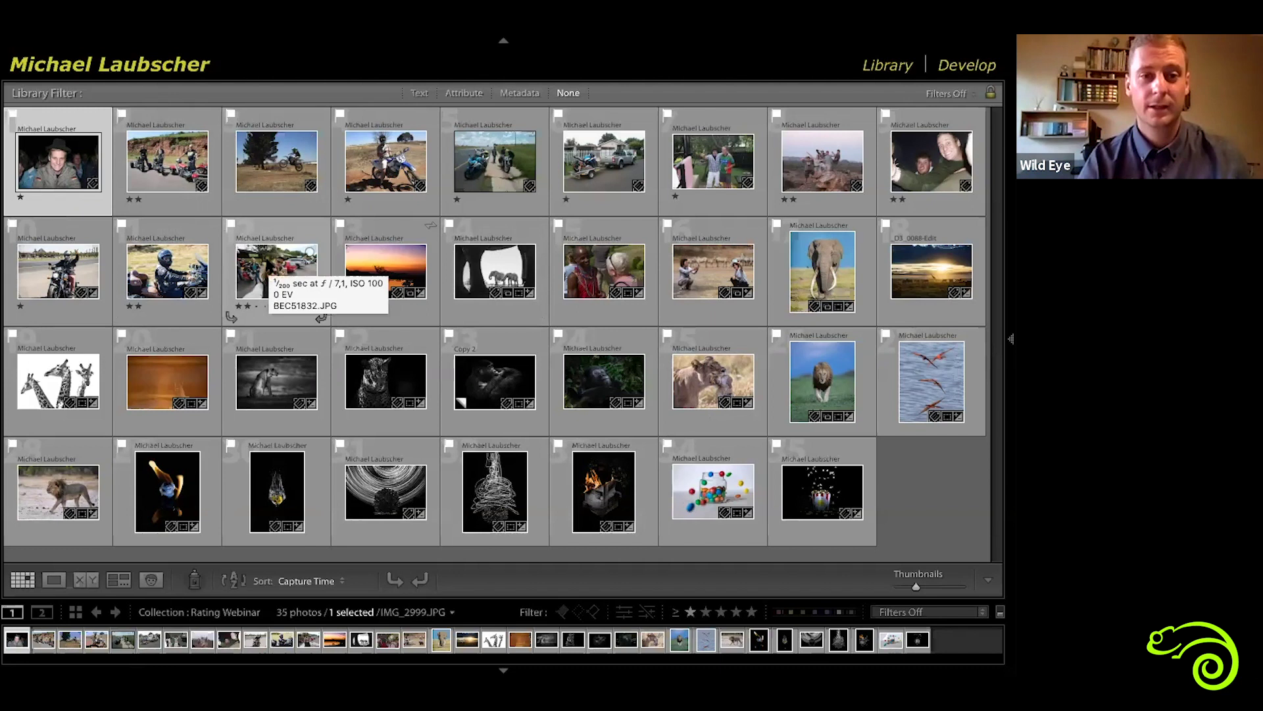
{"action": "left_click", "coordinate": [268, 267], "text": "shift"}
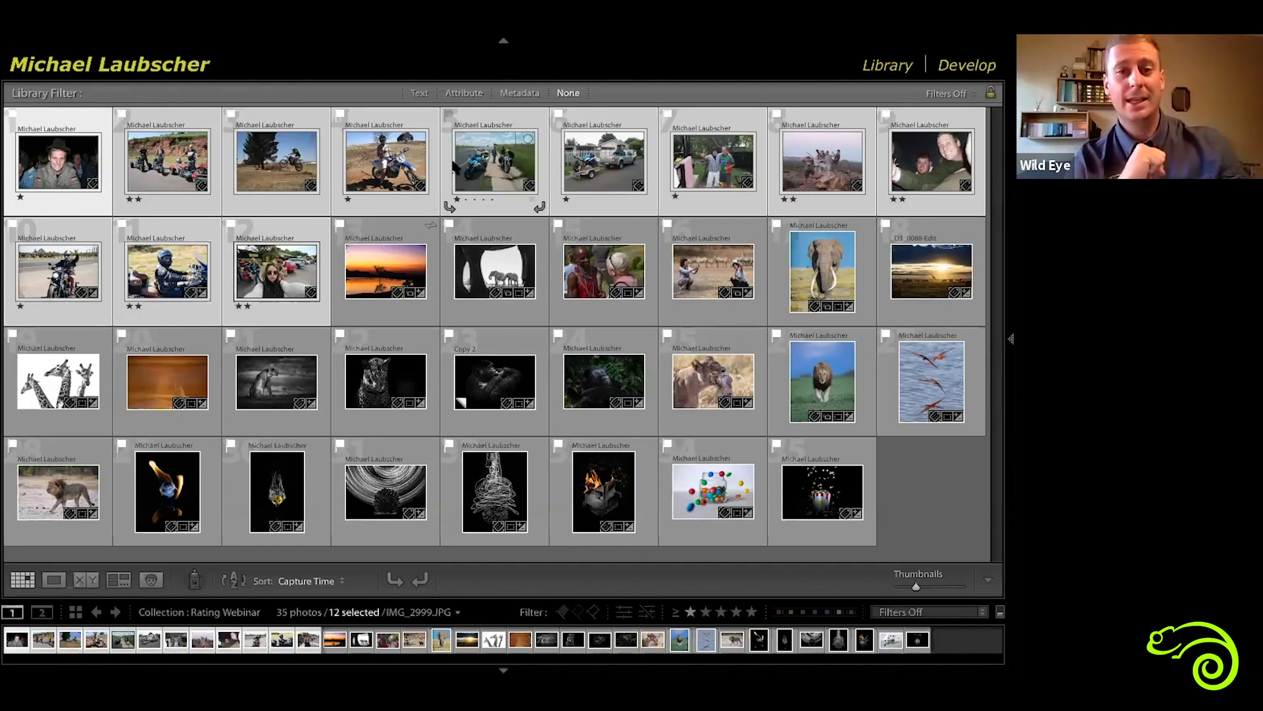
{"action": "key", "text": "6"}
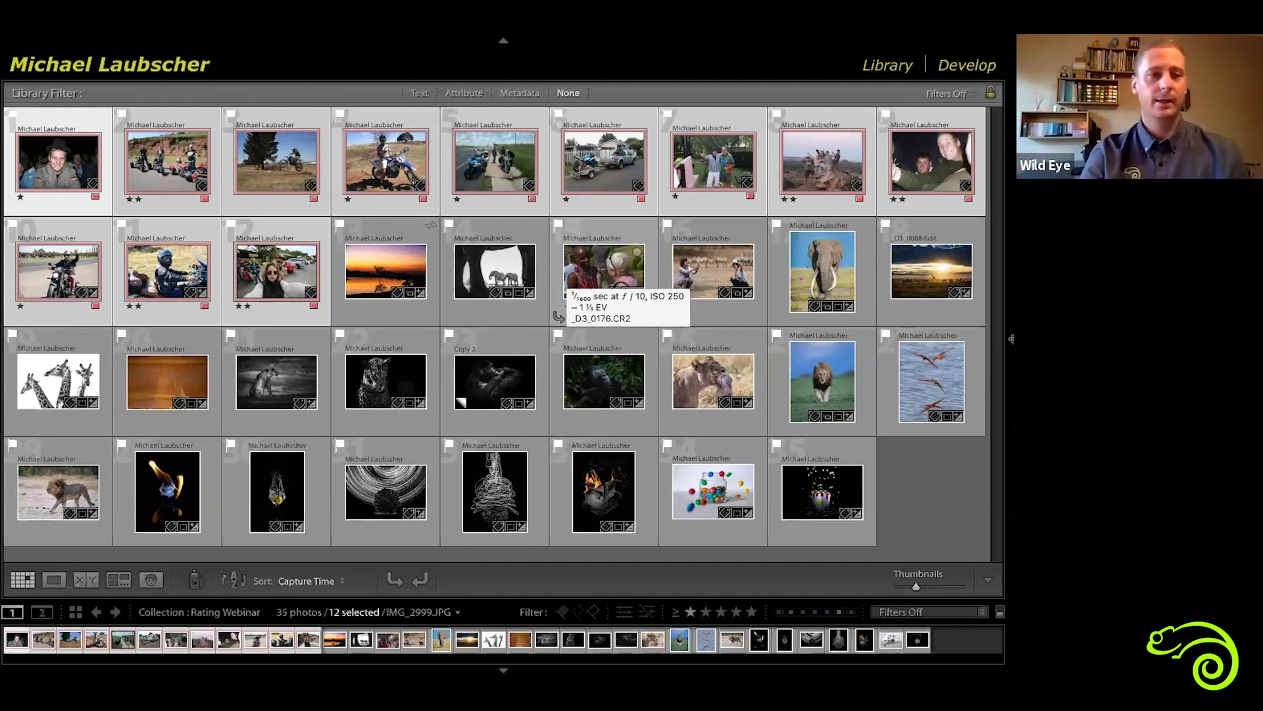
Check how the master raw images are split into yearly folders and a Personal folder.
{"action": "mouse_move", "coordinate": [2, 361]}
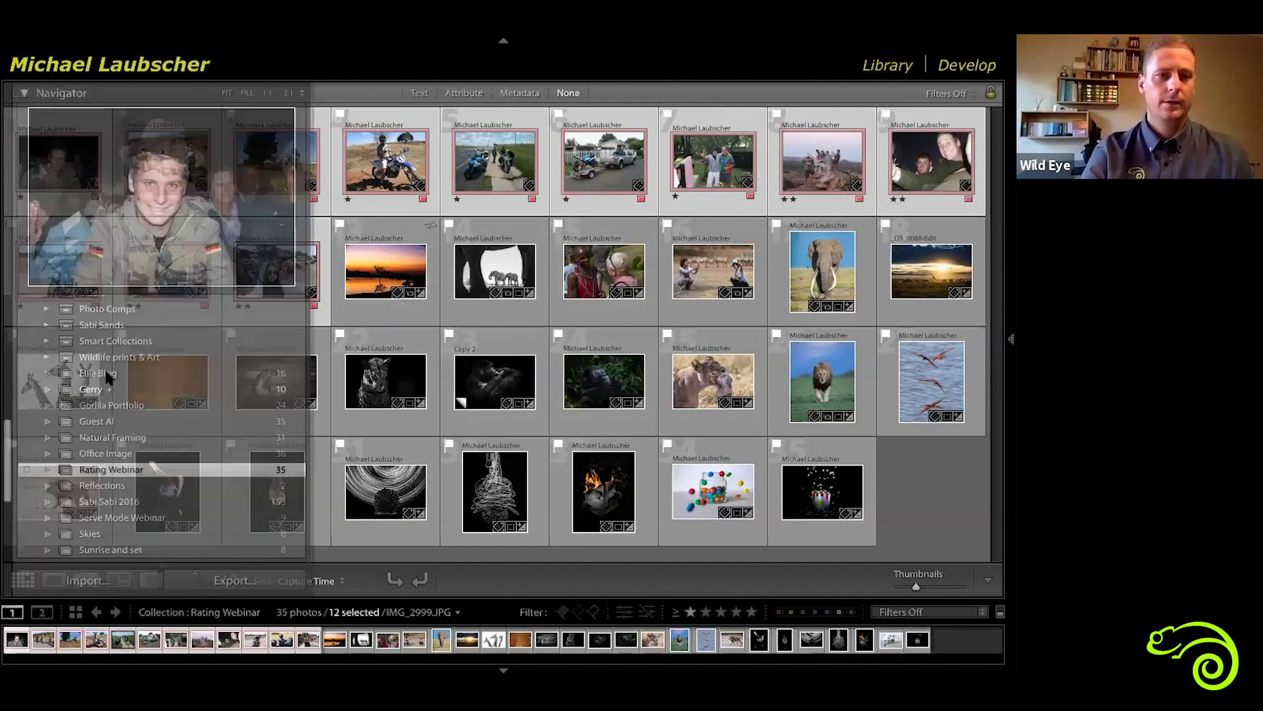
{"action": "scroll", "coordinate": [217, 404], "scroll_direction": "up", "scroll_amount": 10}
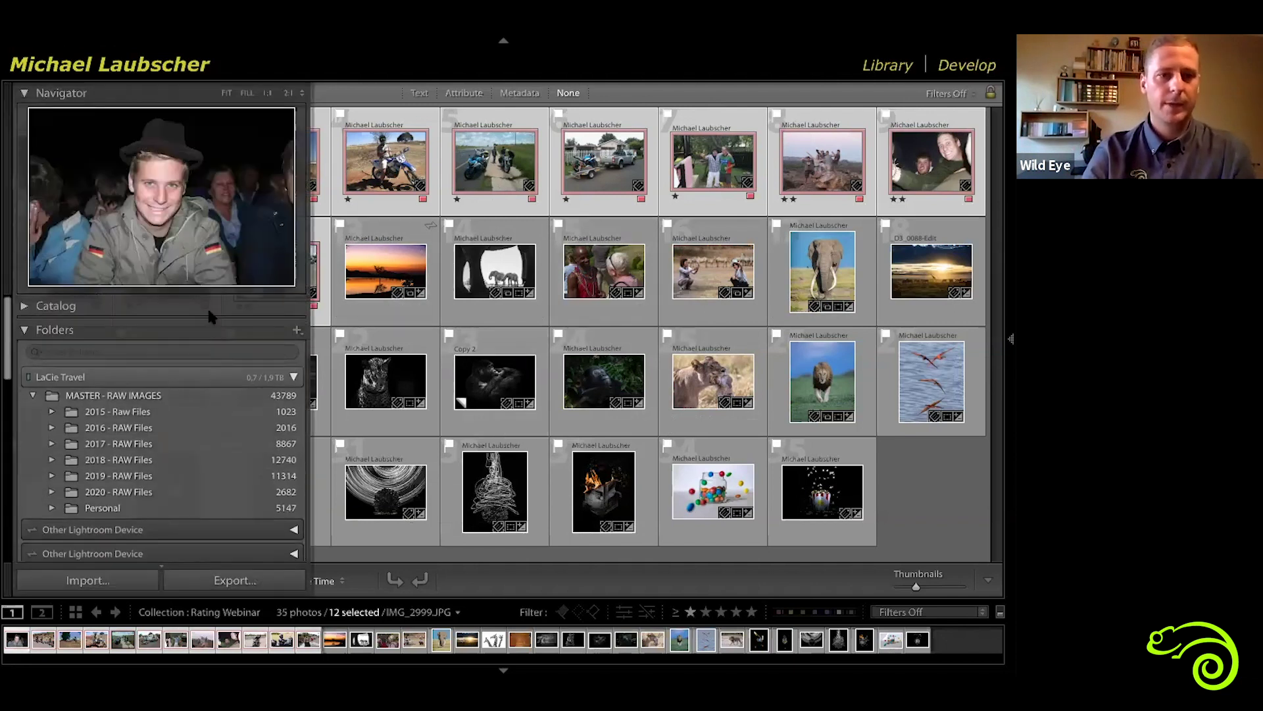
{"action": "scroll", "coordinate": [284, 337], "scroll_direction": "down", "scroll_amount": 2}
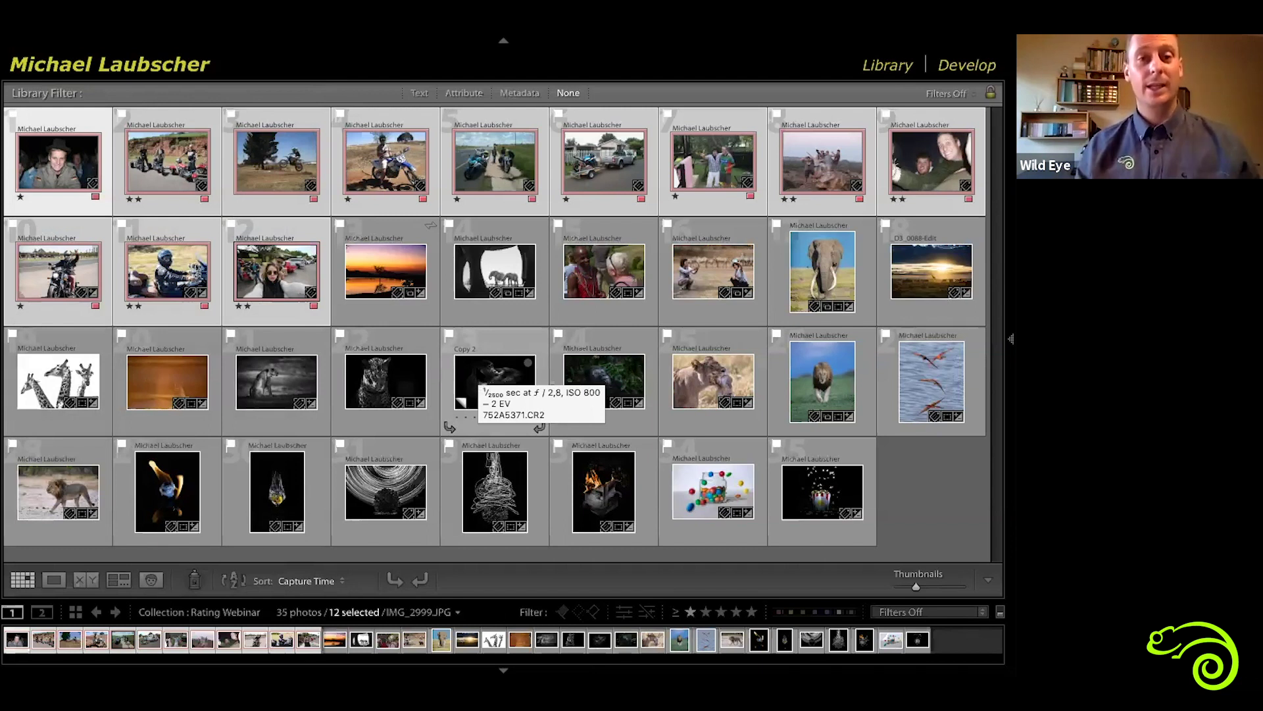
Filter the collection by one star or higher, switch to filtering by the red label alone, and clear that filter.
{"action": "left_click", "coordinate": [466, 96]}
{"action": "left_click", "coordinate": [690, 115]}
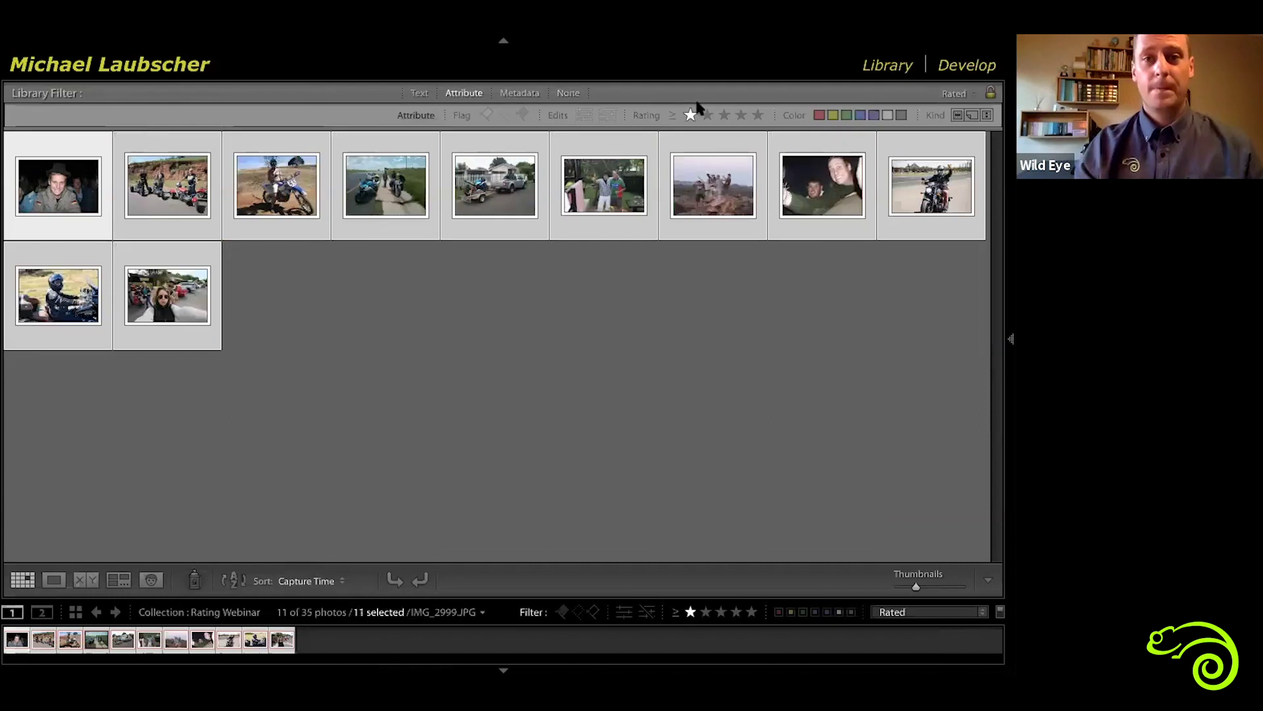
{"action": "left_click", "coordinate": [690, 116]}
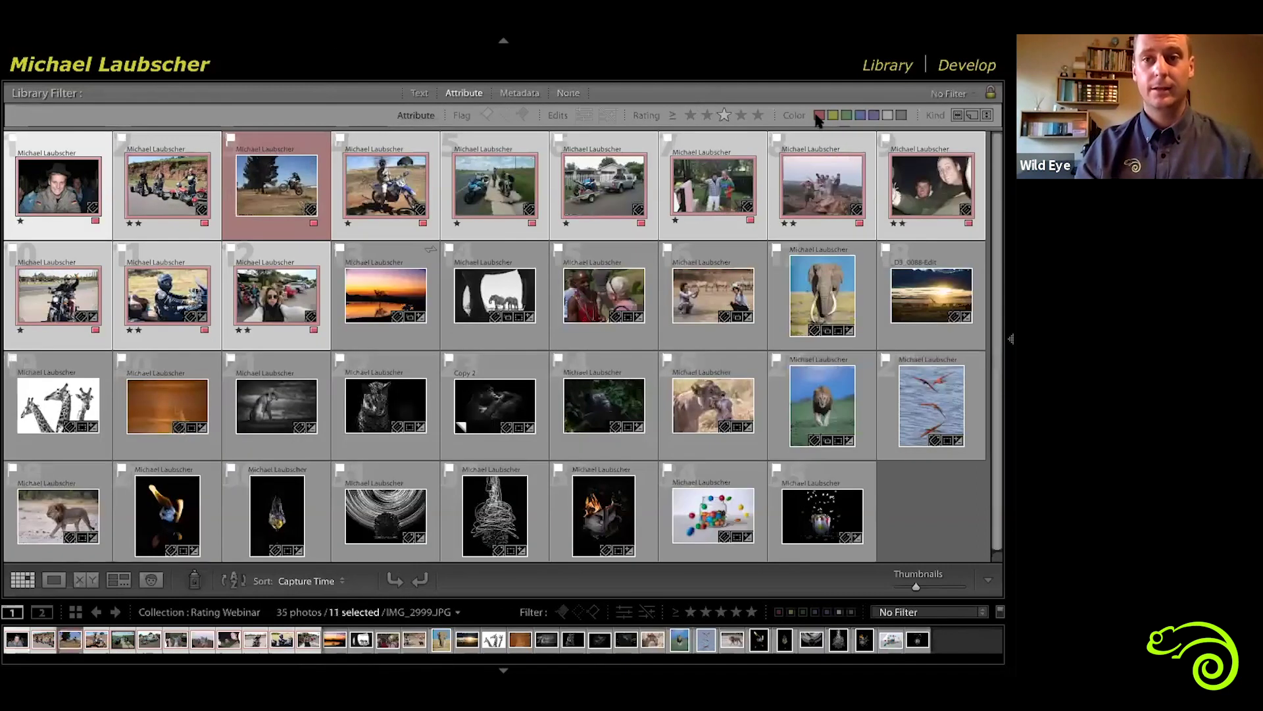
{"action": "left_click", "coordinate": [819, 116]}
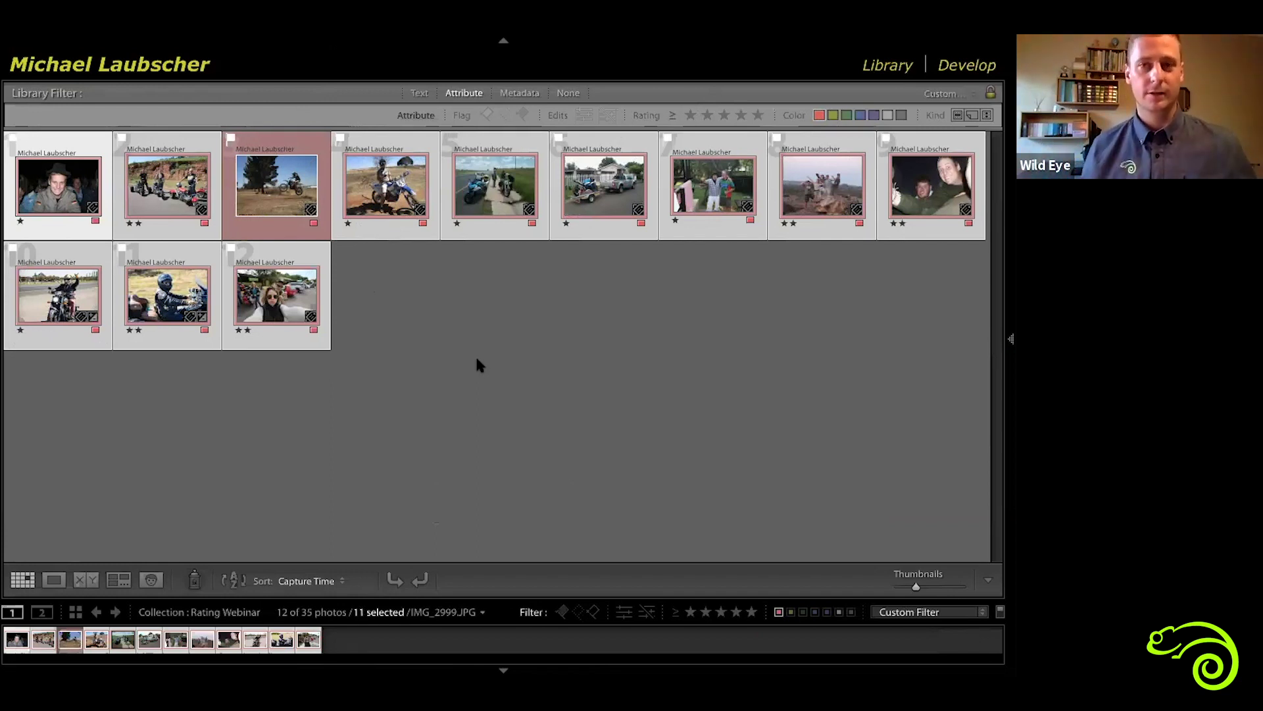
{"action": "left_click", "coordinate": [819, 117]}
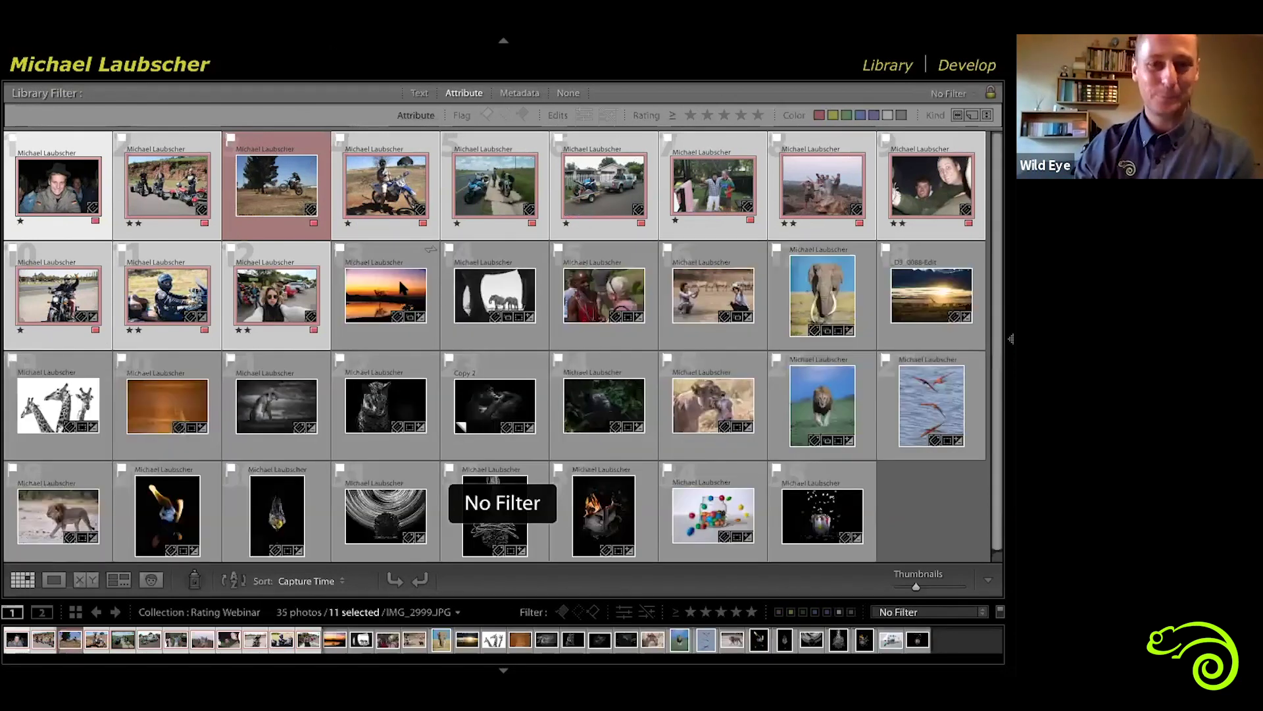
Give the orange sunset photo a yellow colour label, toggling the label off and on twice.
{"action": "left_click", "coordinate": [403, 288]}
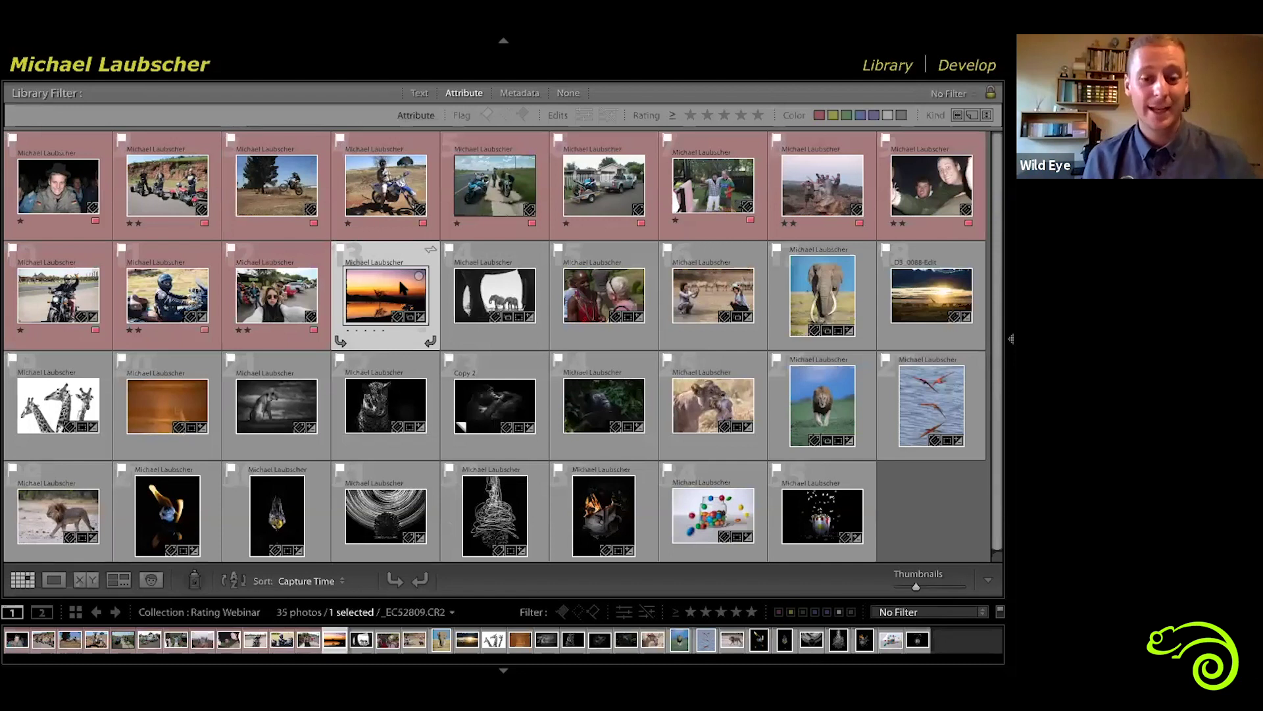
{"action": "key", "text": "7"}
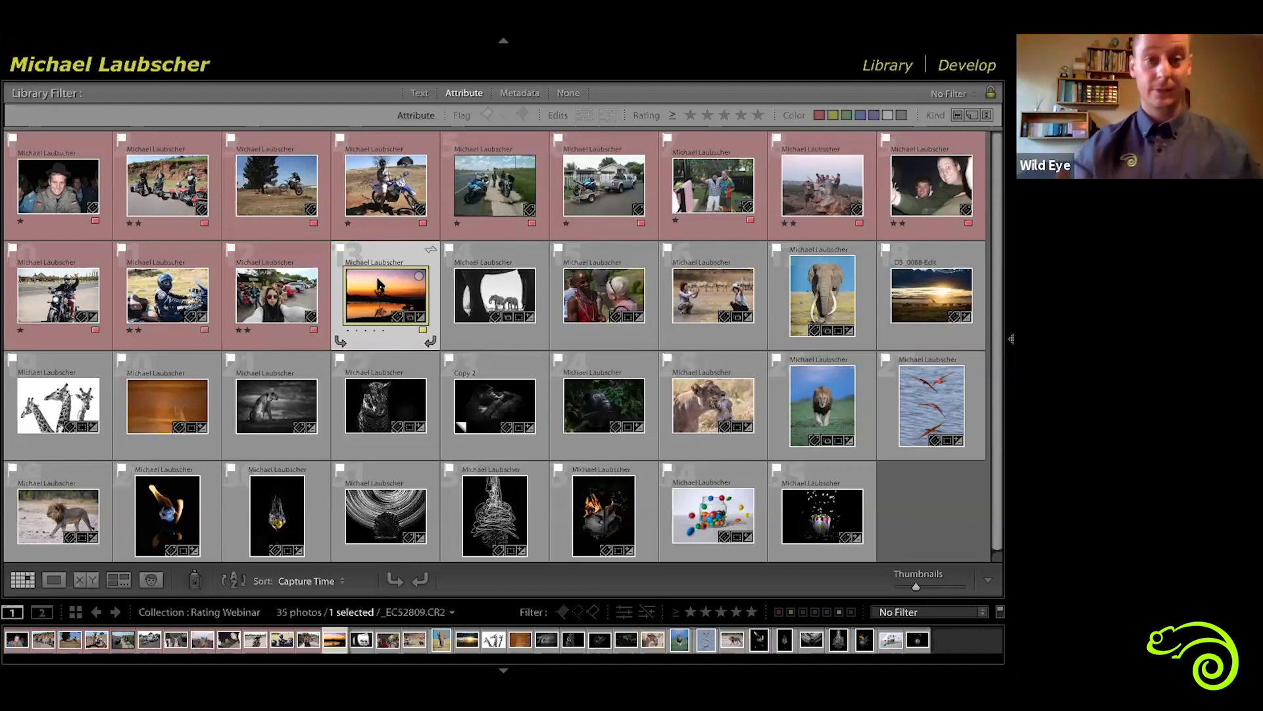
{"action": "key", "text": "8"}
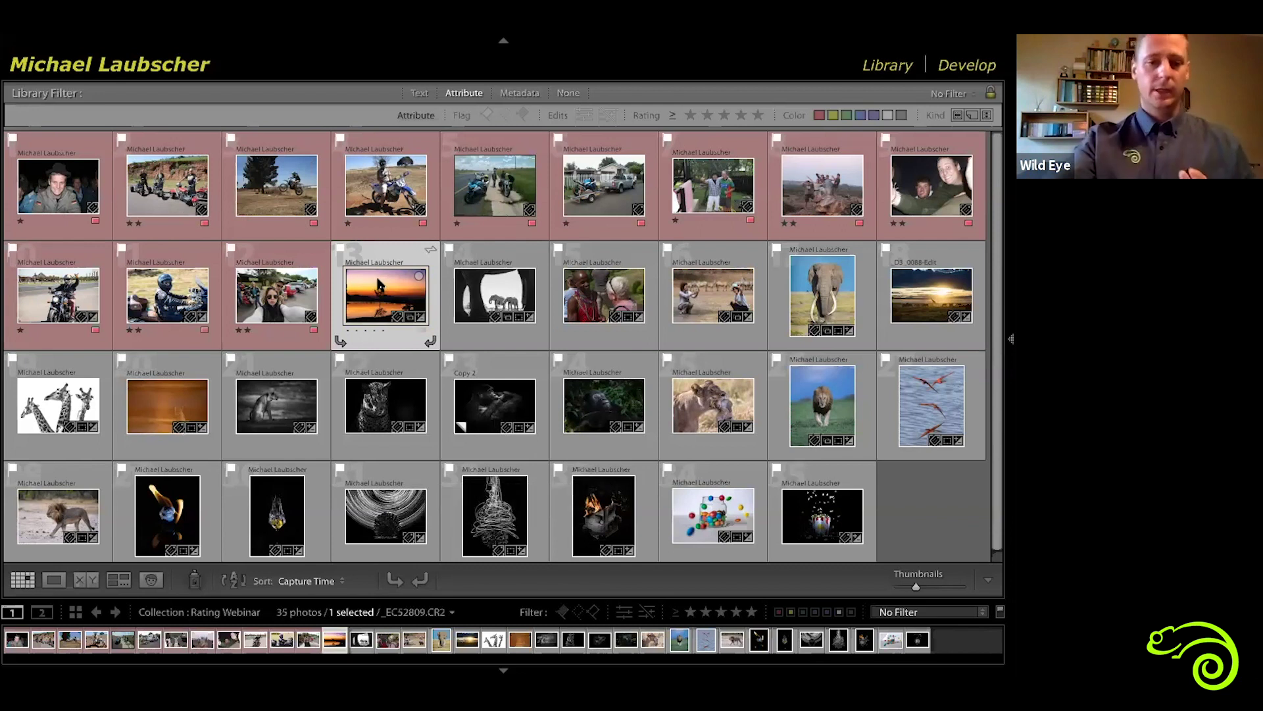
{"action": "key", "text": "8"}
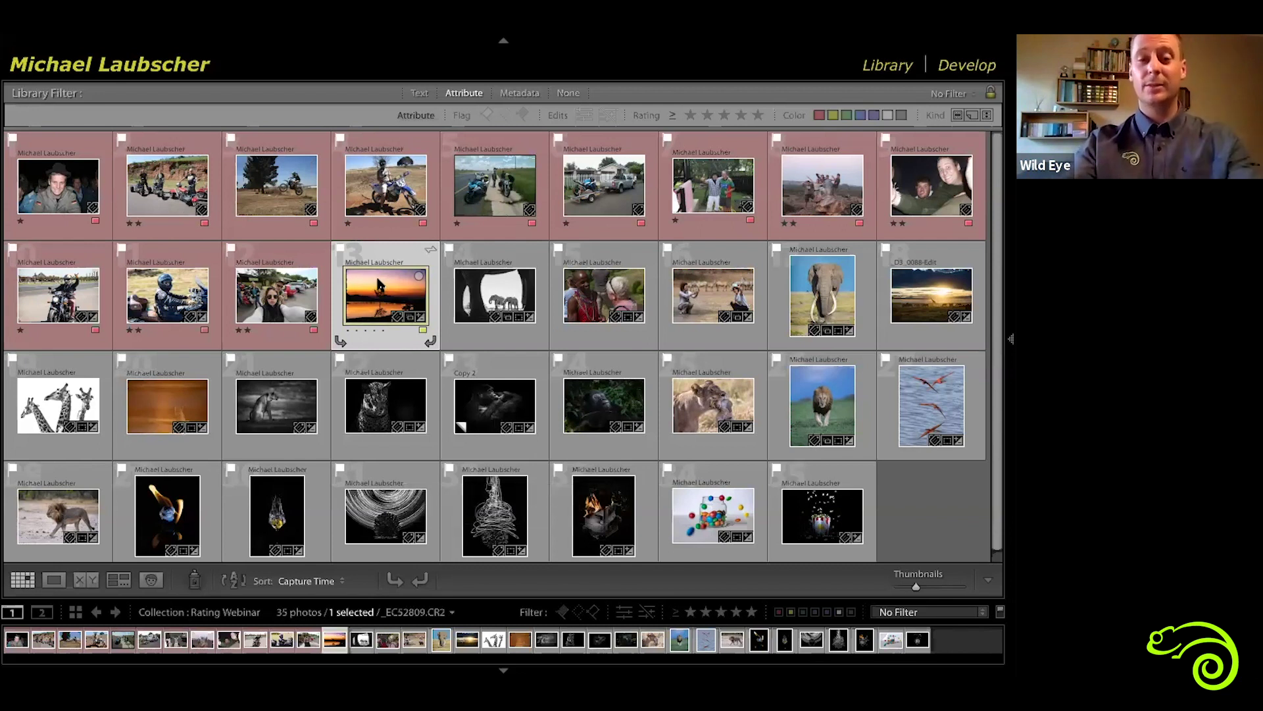
{"action": "key", "text": "8"}
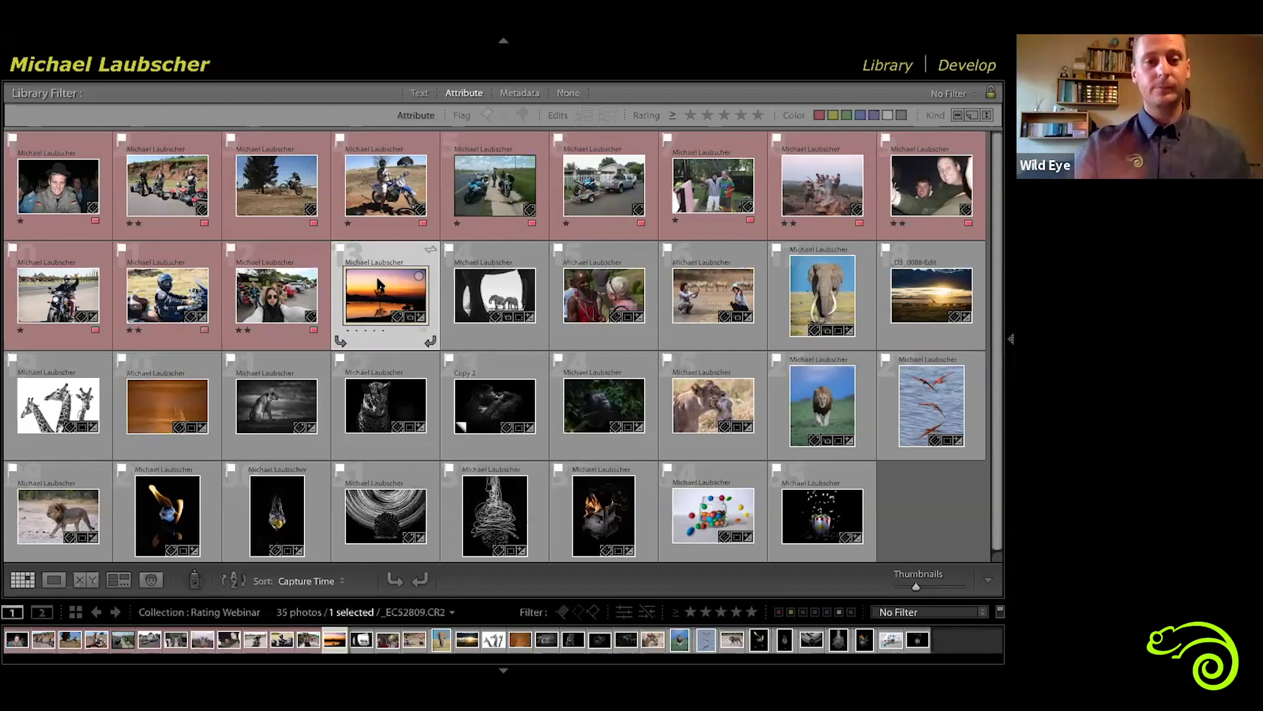
{"action": "key", "text": "8"}
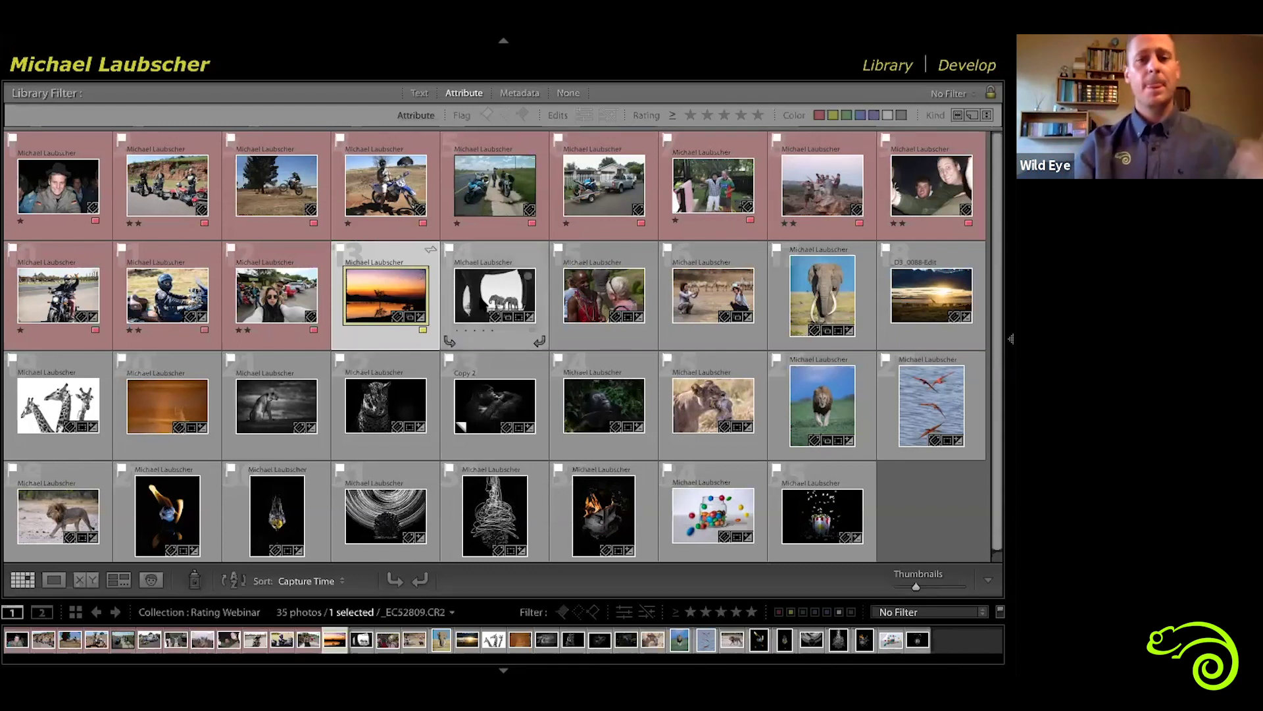
Enlarge the thumbnails to six per row and give the black-and-white framed elephants photo a green colour label.
{"action": "left_click", "coordinate": [481, 304]}
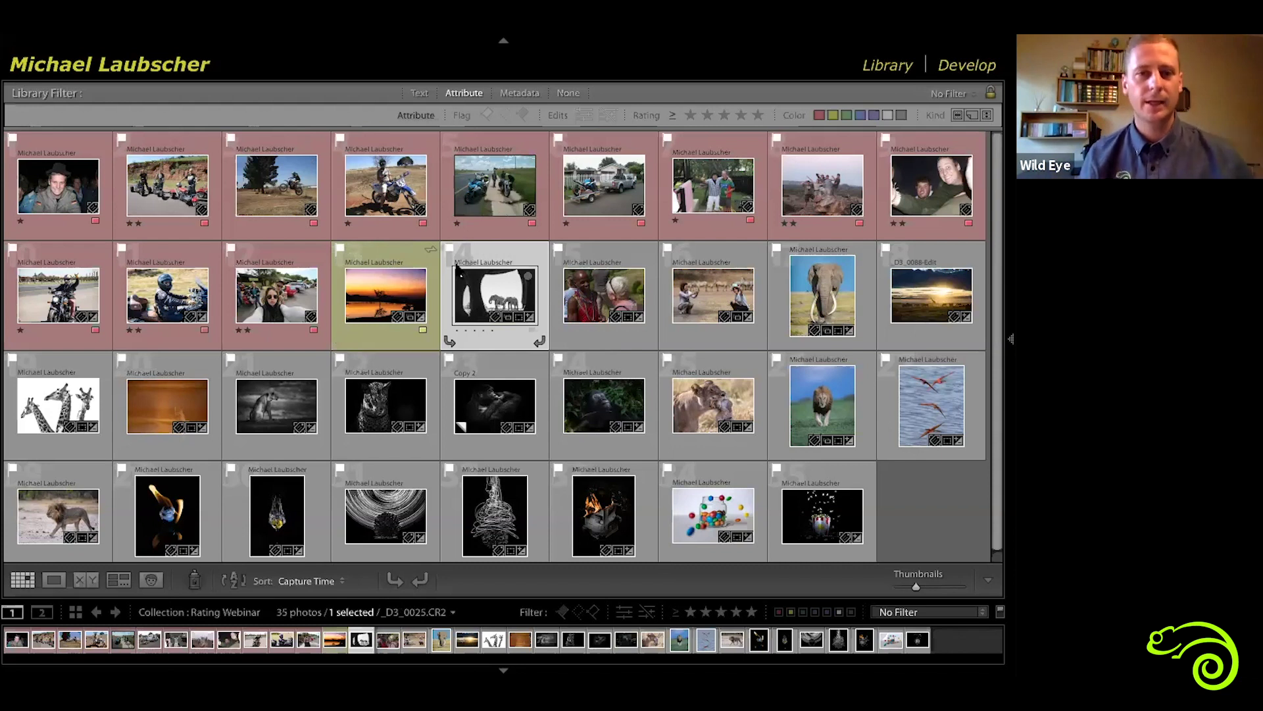
{"action": "left_click", "coordinate": [929, 586]}
{"action": "scroll", "coordinate": [231, 275], "scroll_direction": "down", "scroll_amount": 3}
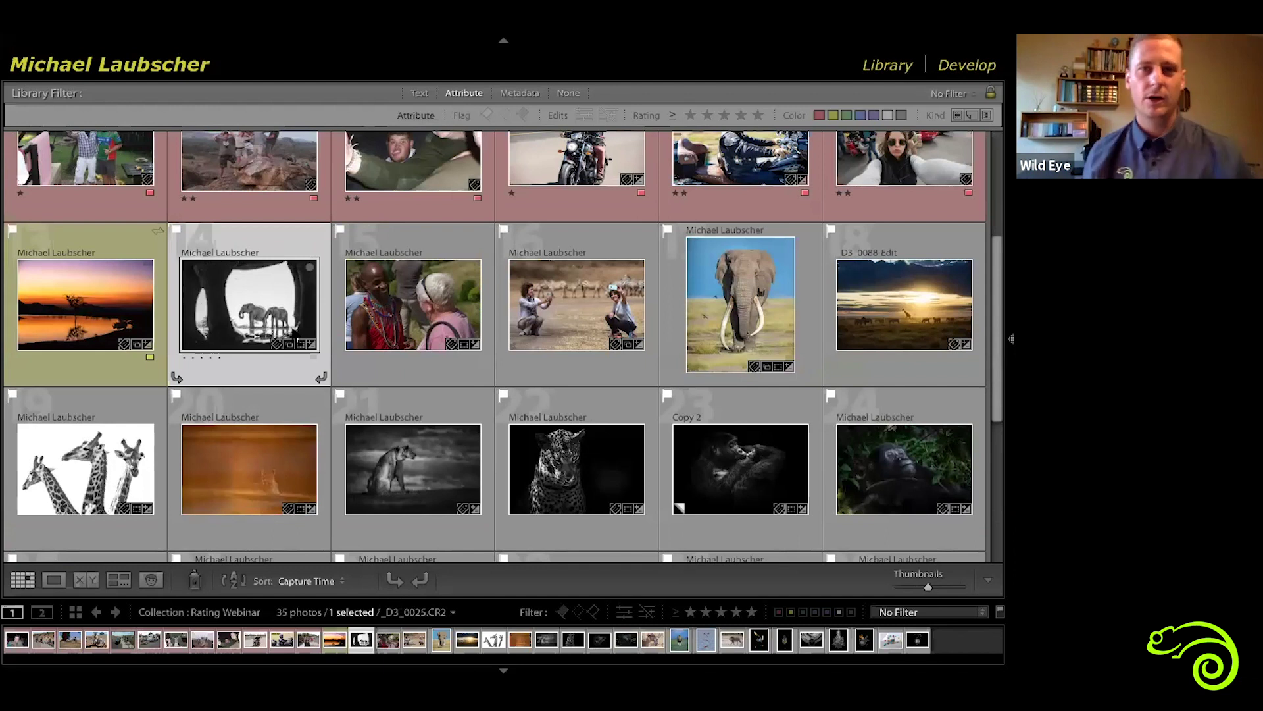
{"action": "mouse_move", "coordinate": [295, 339]}
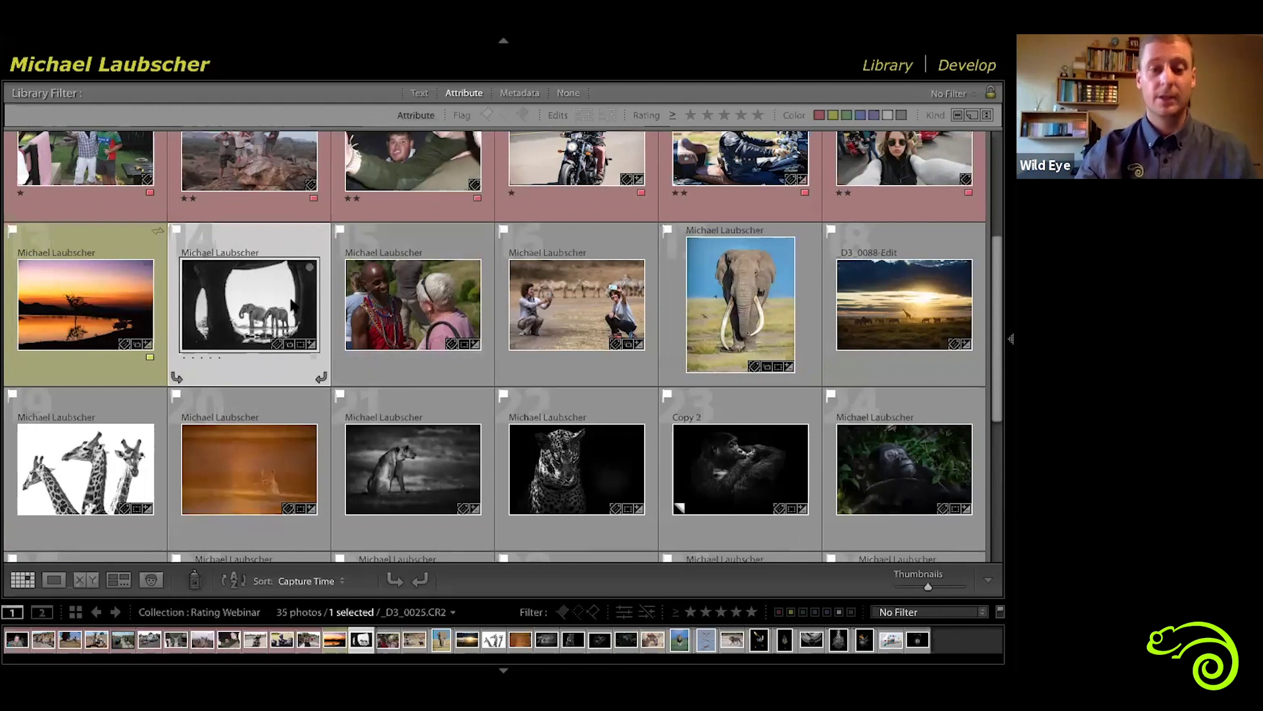
{"action": "key", "text": "8"}
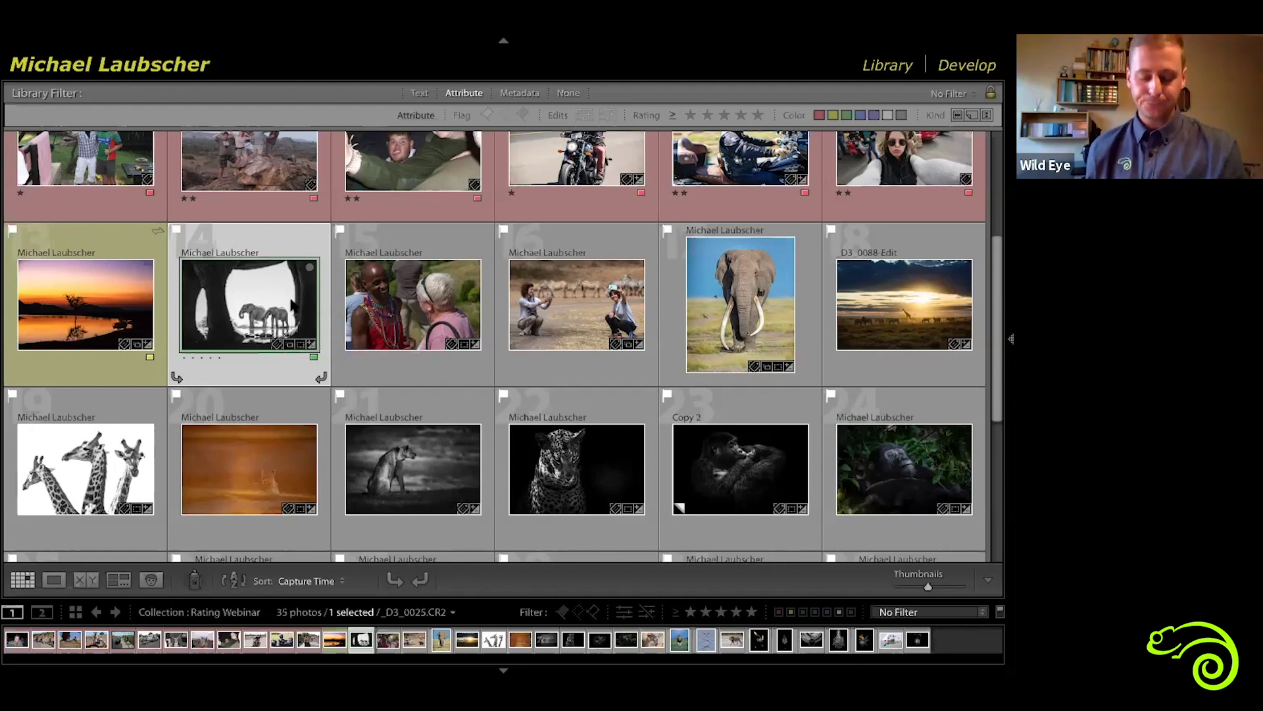
Give blue colour labels to the photo of the Maasai man with a visitor and the one of two crouching people.
{"action": "key", "text": "Right"}
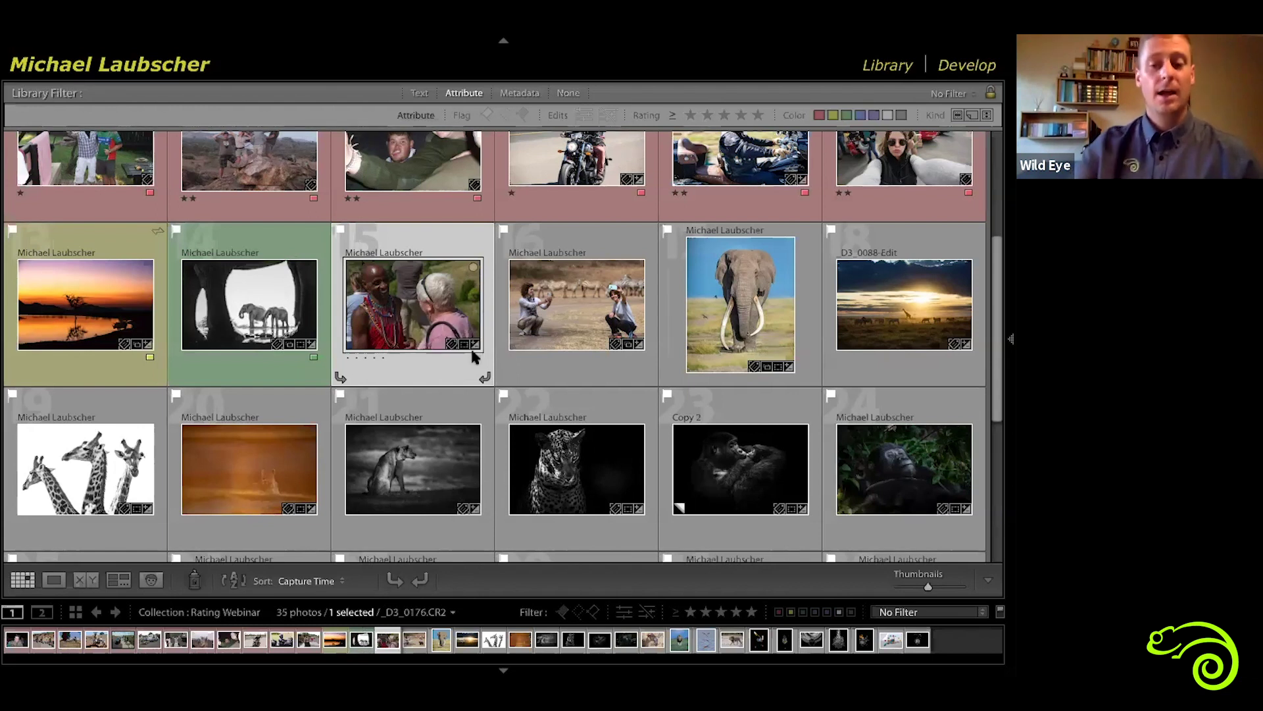
{"action": "key", "text": "9"}
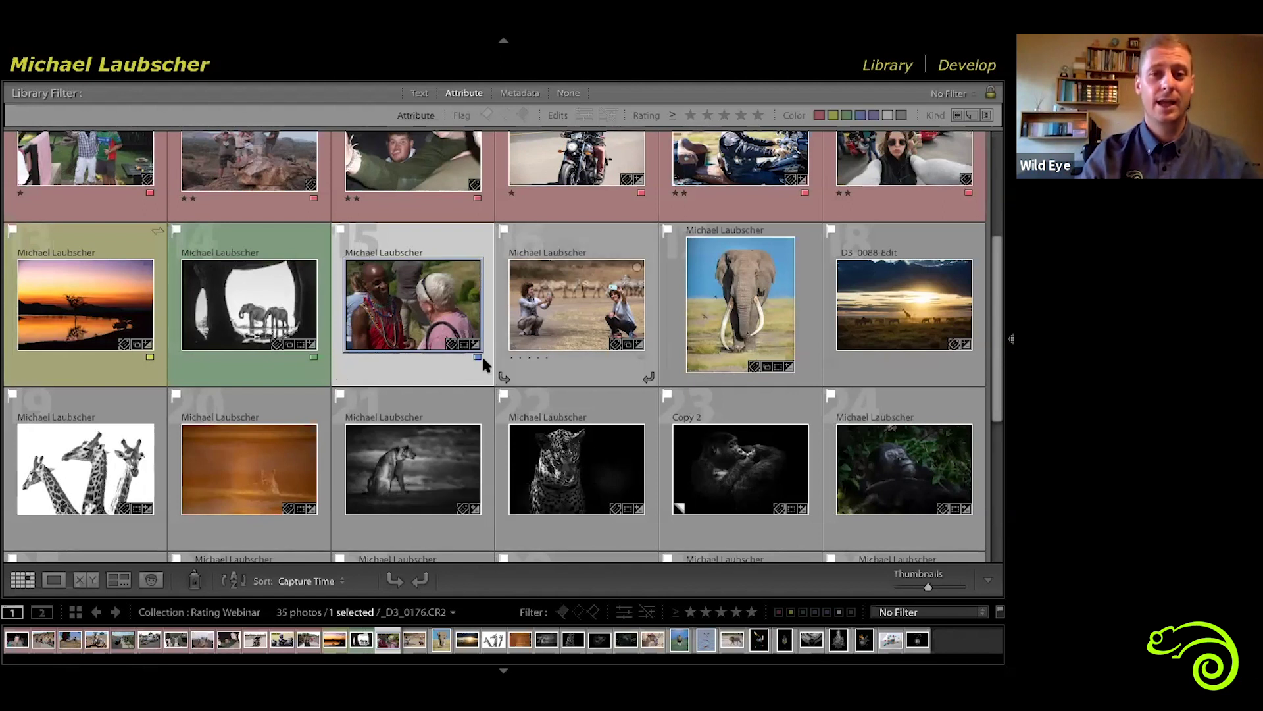
{"action": "left_click", "coordinate": [560, 320]}
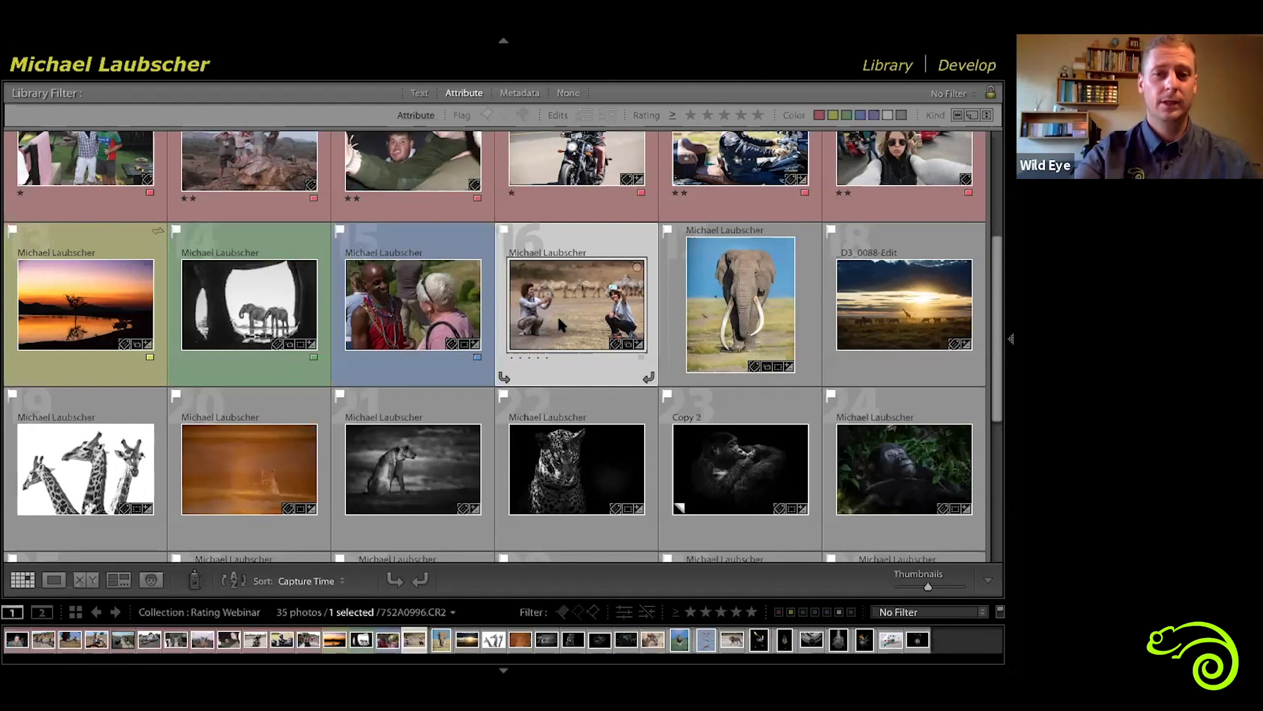
{"action": "key", "text": "8"}
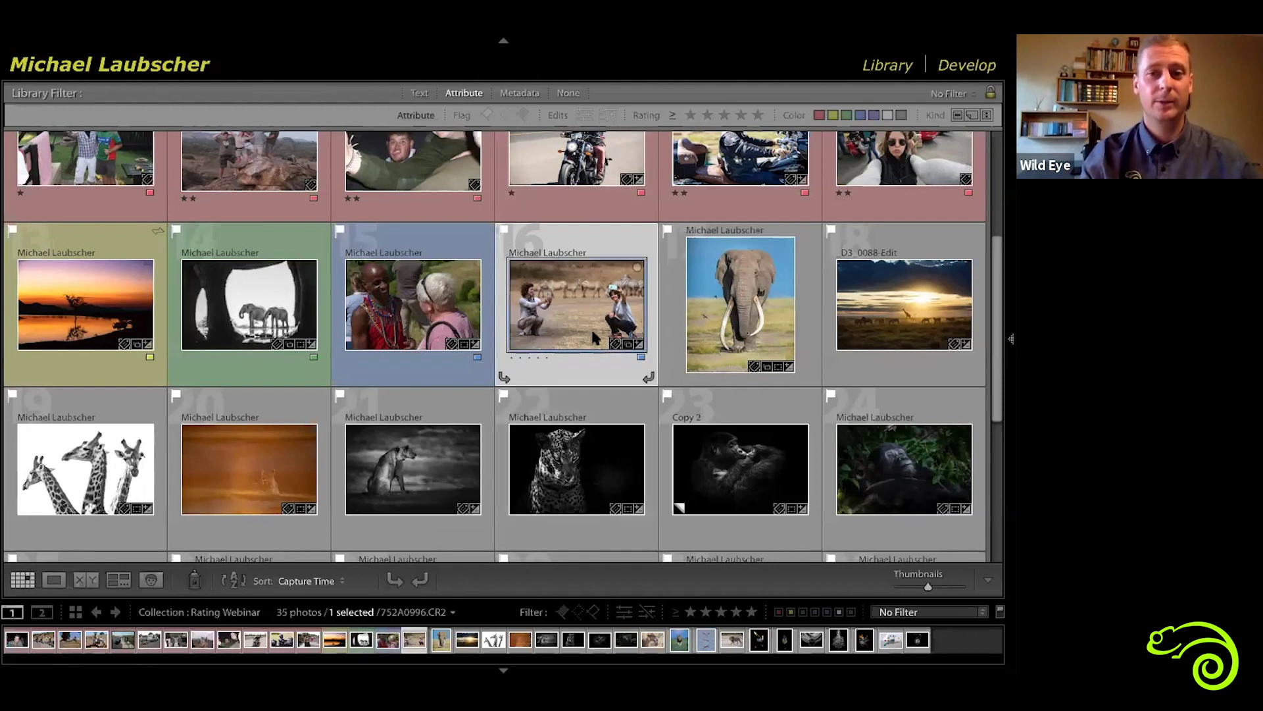
Look over the unlabelled photos from the elephant portrait and the giraffe sunrise onward.
{"action": "left_click", "coordinate": [683, 319]}
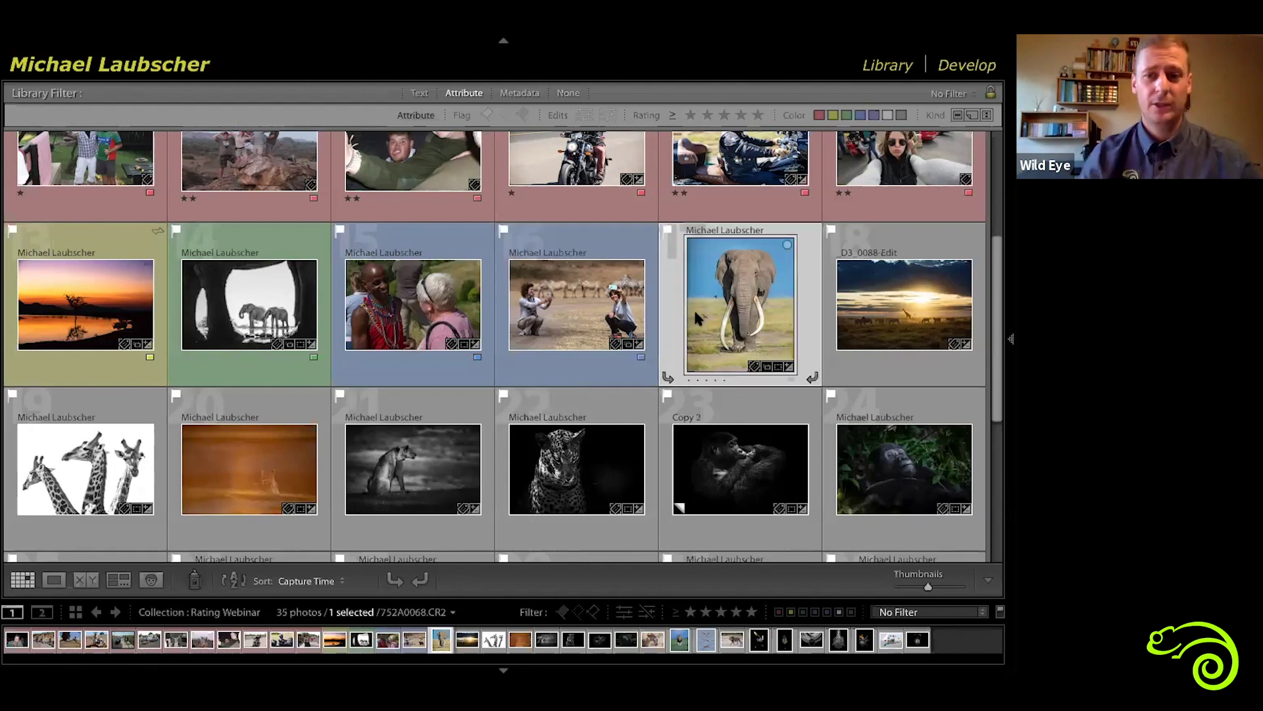
{"action": "left_click", "coordinate": [908, 309]}
{"action": "scroll", "coordinate": [908, 309], "scroll_direction": "down", "scroll_amount": 2}
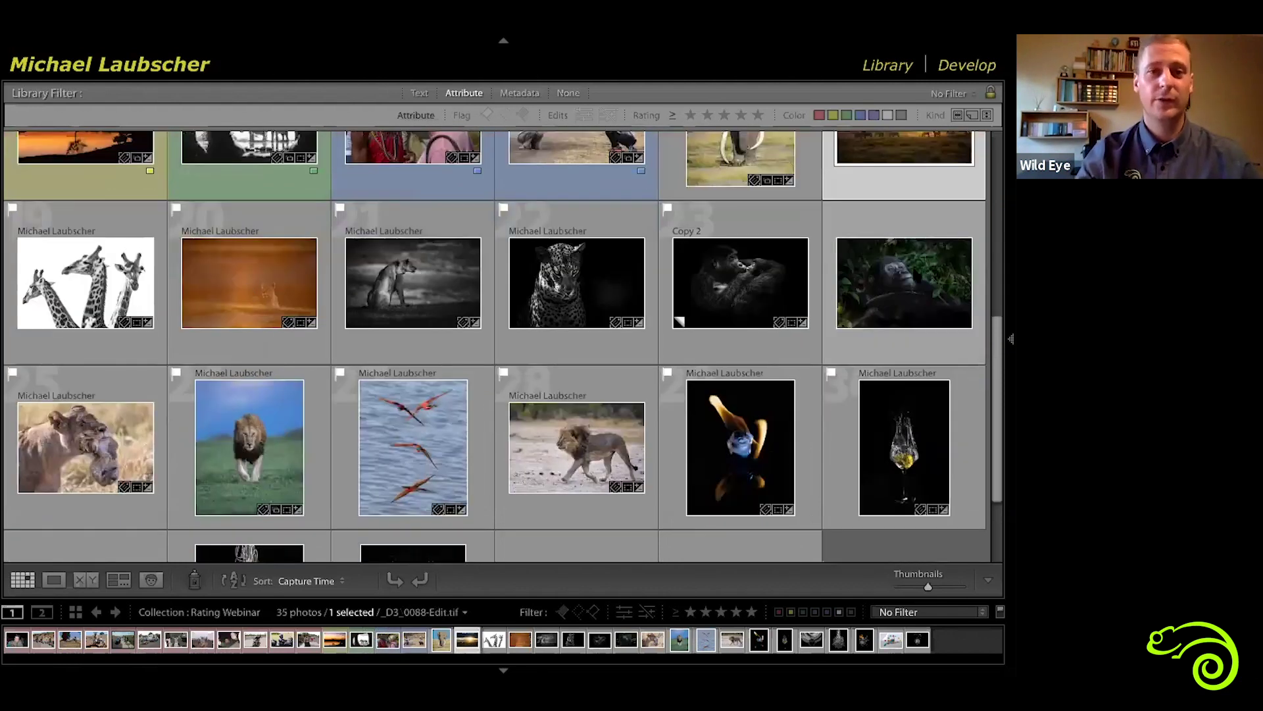
{"action": "scroll", "coordinate": [753, 317], "scroll_direction": "up", "scroll_amount": 2}
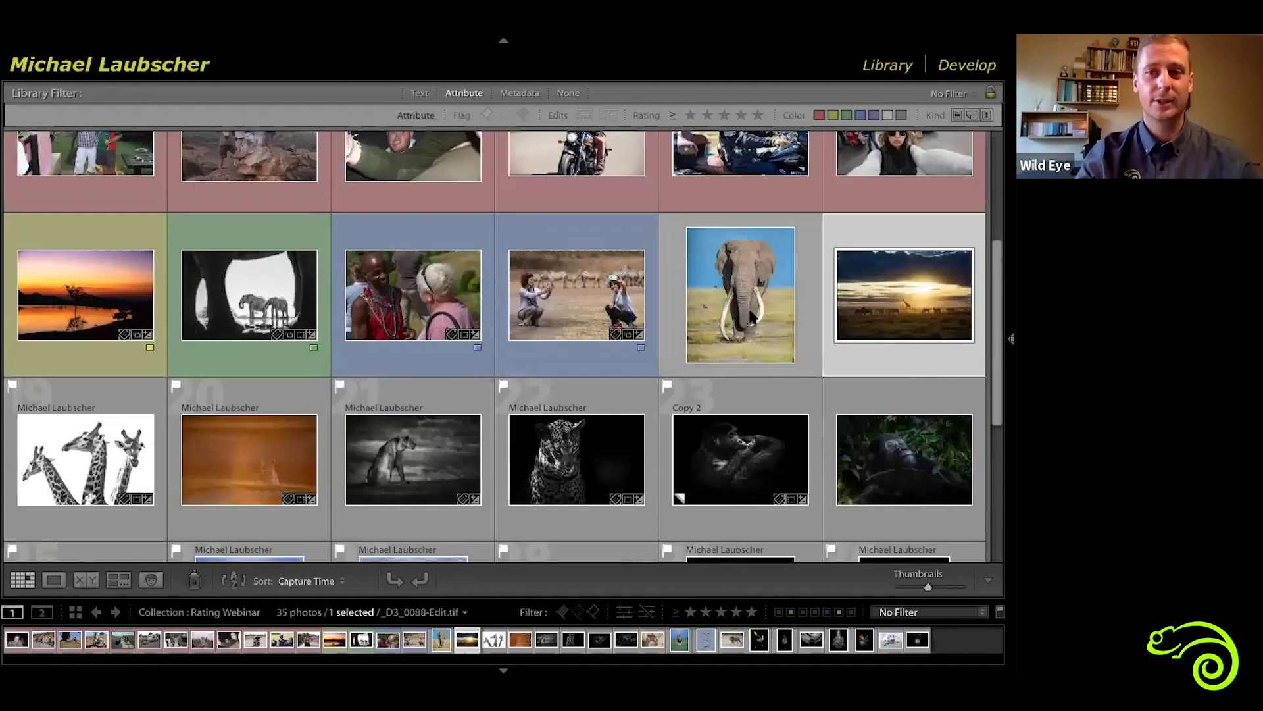
Give yellow colour labels to the elephant portrait and the giraffe sunrise photo.
{"action": "left_click", "coordinate": [753, 317]}
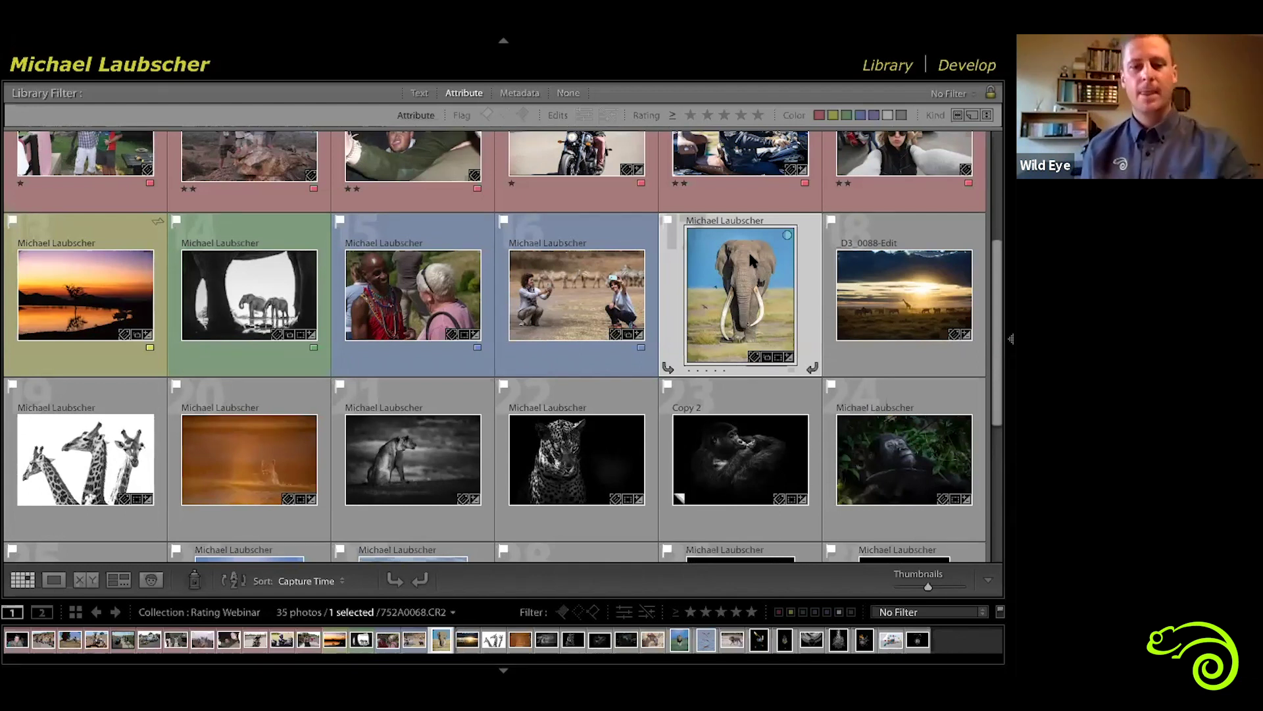
{"action": "key", "text": "7"}
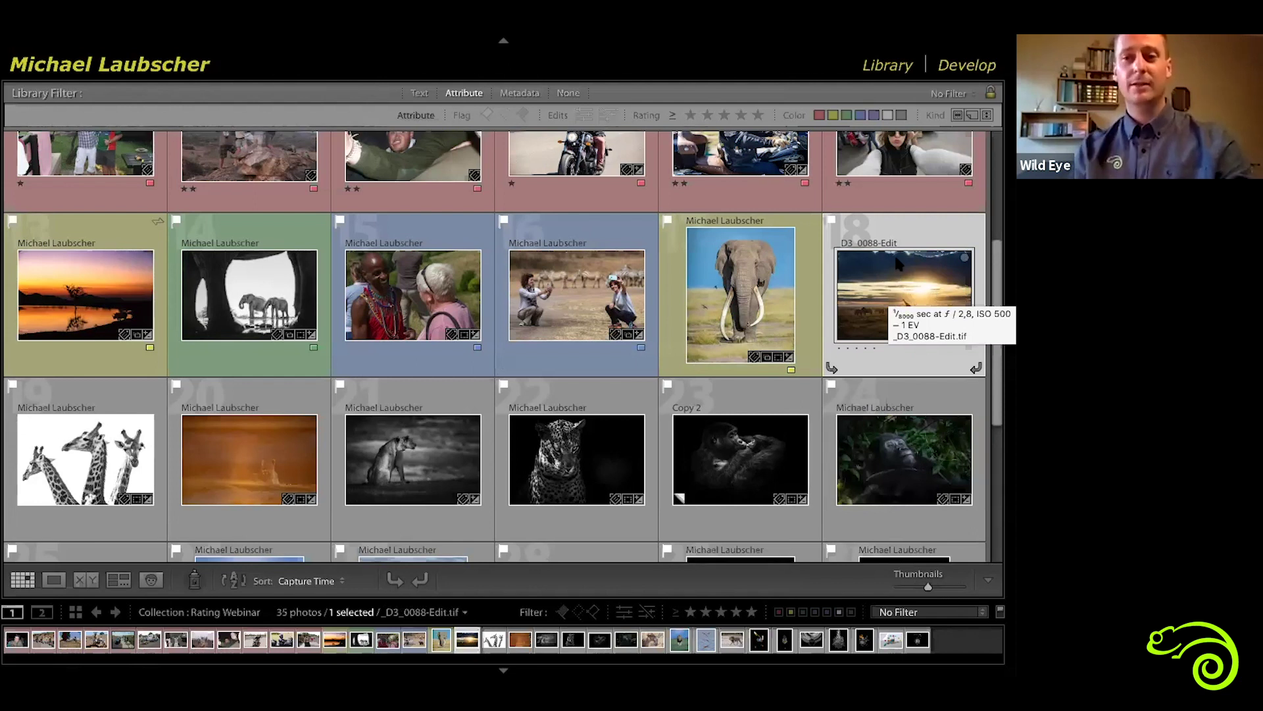
{"action": "key", "text": "7"}
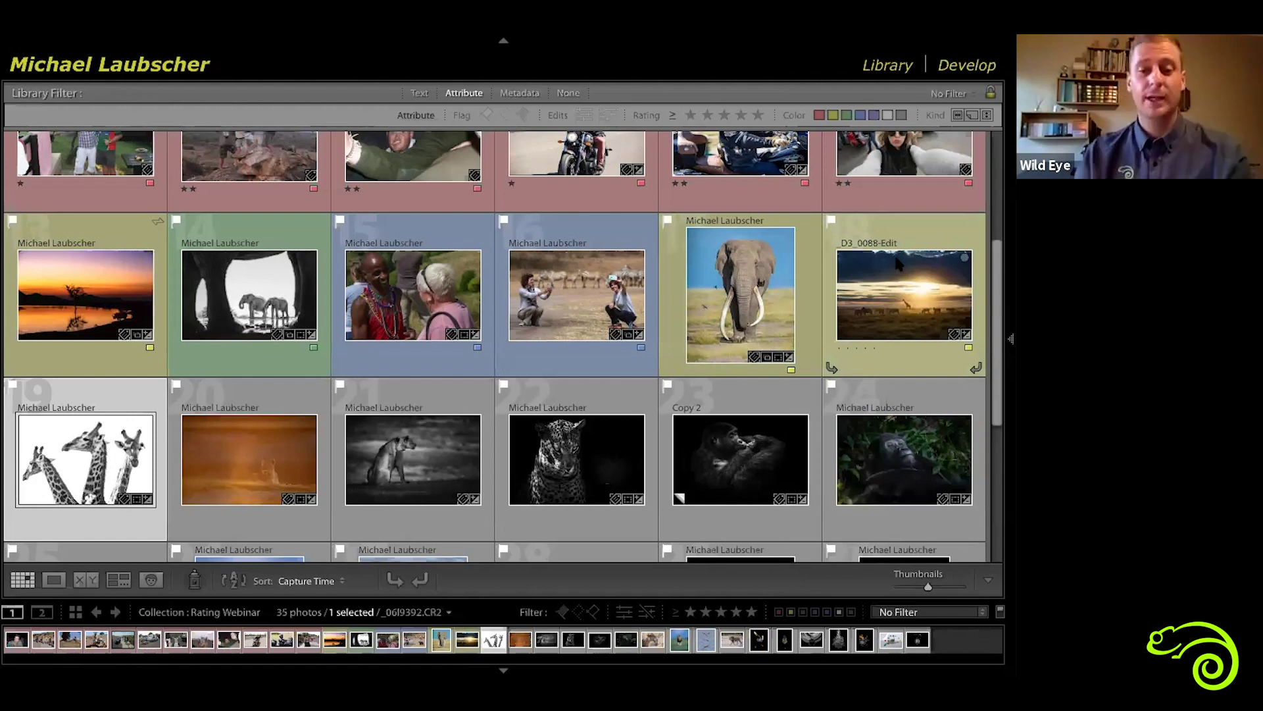
Label the orange misty photo yellow and the black-and-white giraffes, seated big cat, leopard and gorilla photos green.
{"action": "key", "text": "8"}
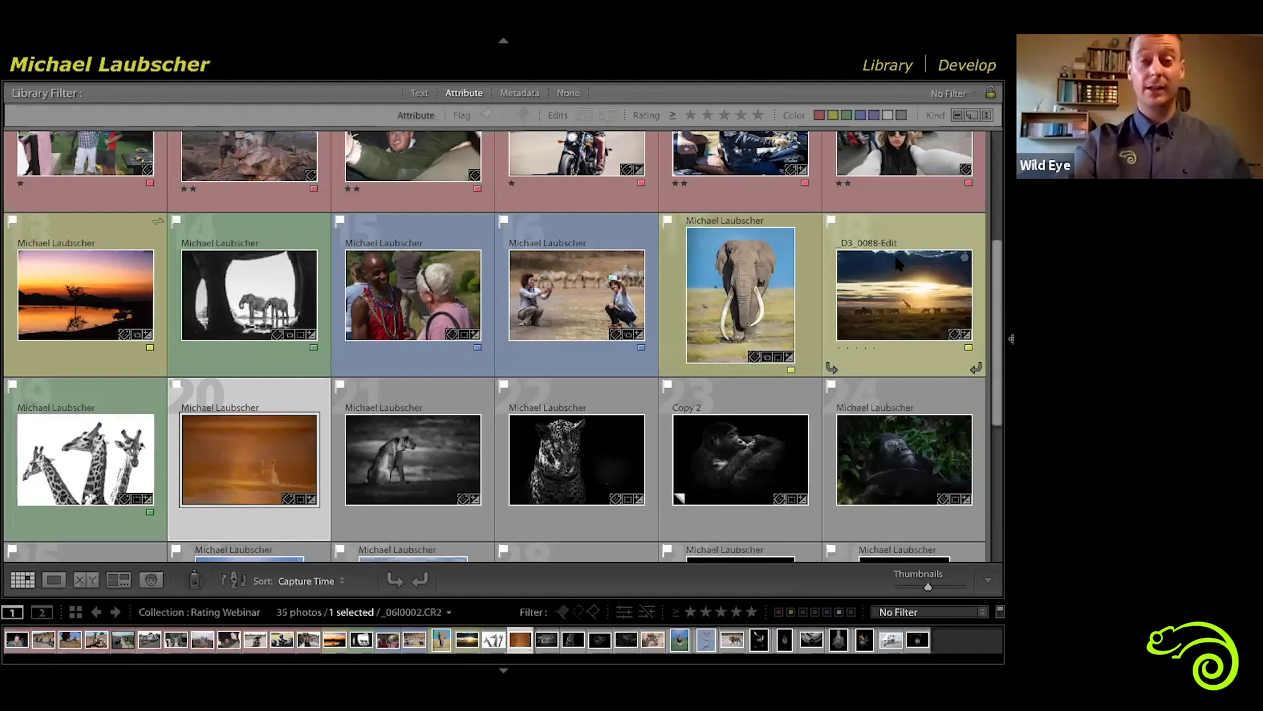
{"action": "key", "text": "7"}
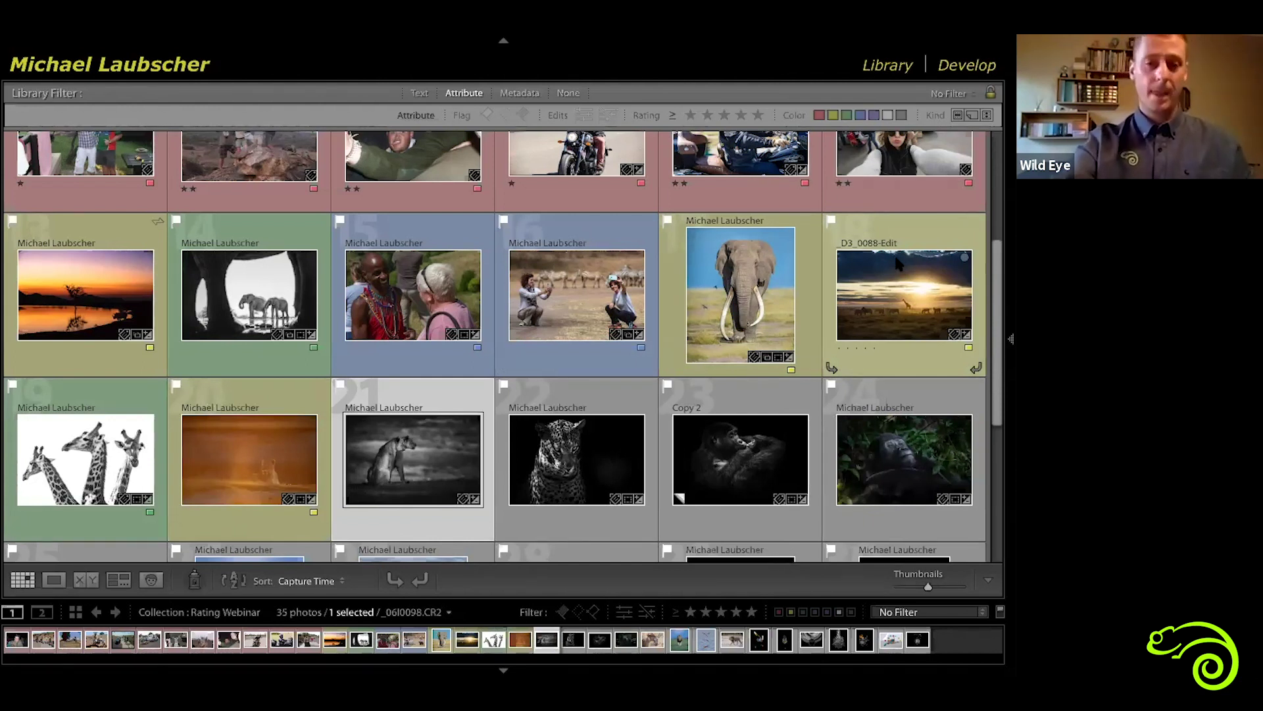
{"action": "key", "text": "8"}
{"action": "key", "text": "8"}
{"action": "key", "text": "8"}
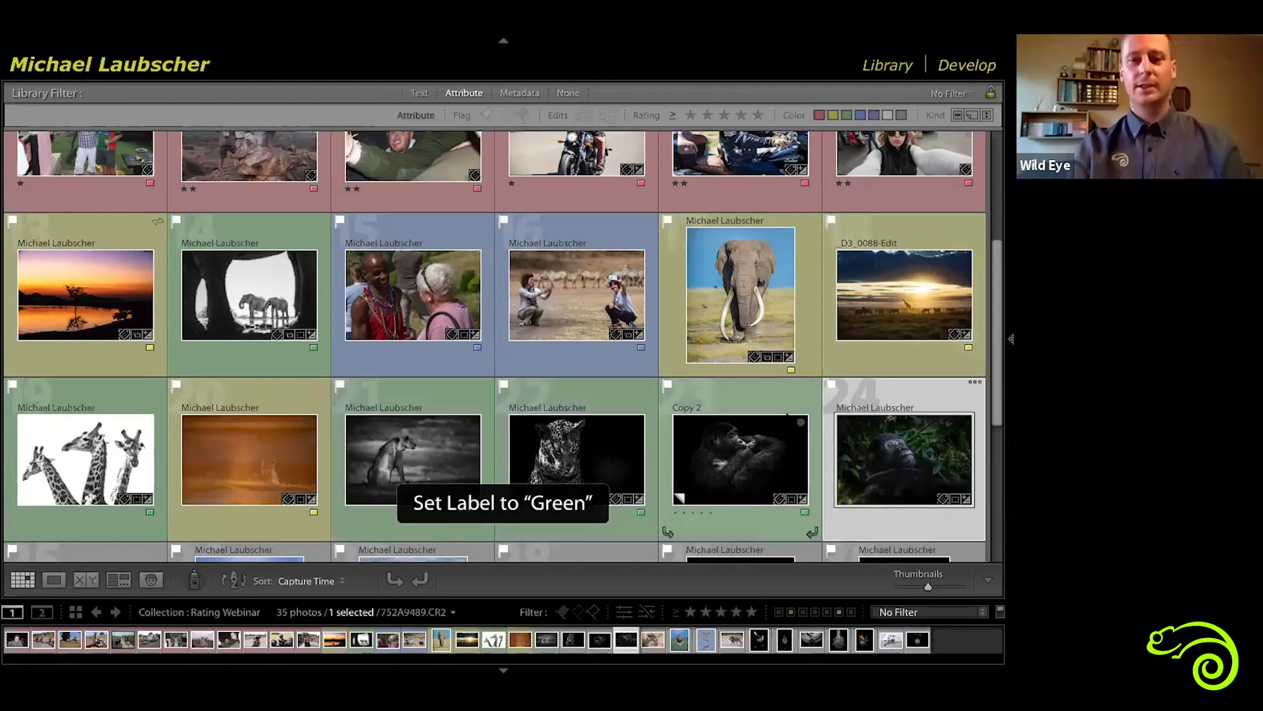
Look over the colour-labelled rows and the remaining unlabelled photos down to the end of the collection.
{"action": "scroll", "coordinate": [436, 267], "scroll_direction": "down", "scroll_amount": 5}
{"action": "scroll", "coordinate": [435, 267], "scroll_direction": "down", "scroll_amount": 1}
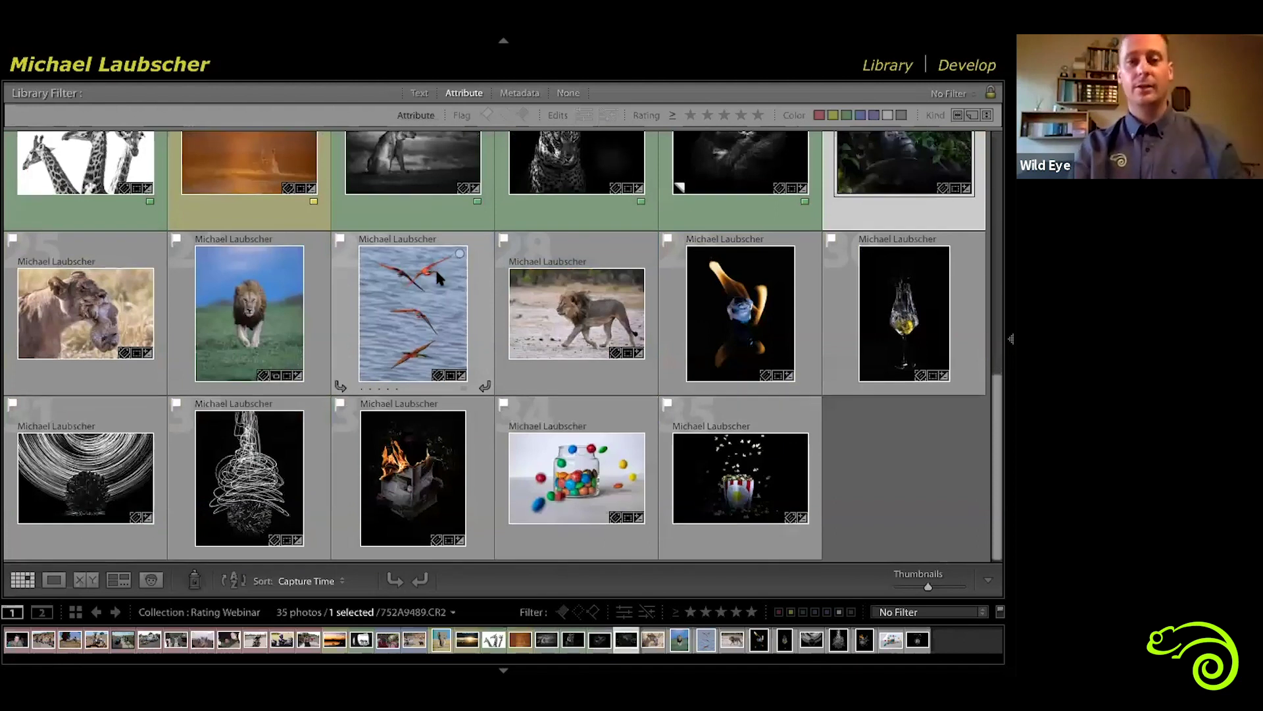
{"action": "scroll", "coordinate": [560, 336], "scroll_direction": "up", "scroll_amount": 3}
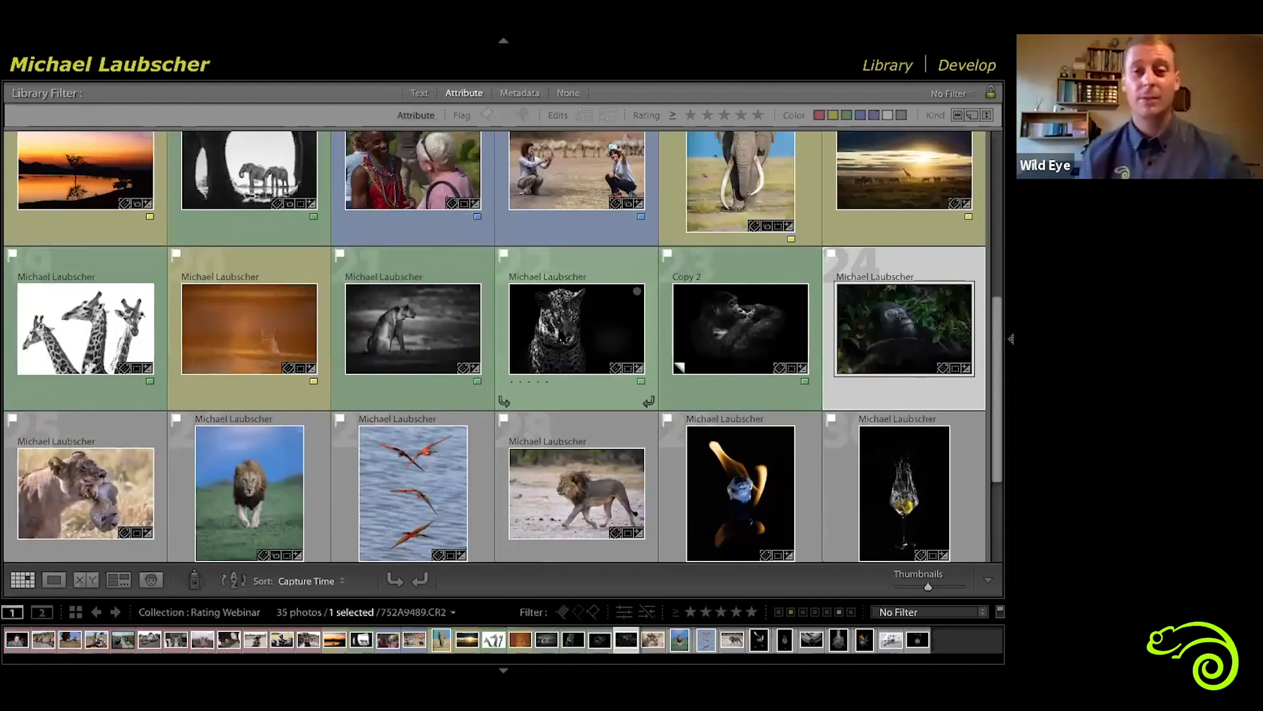
{"action": "scroll", "coordinate": [561, 336], "scroll_direction": "down", "scroll_amount": 3}
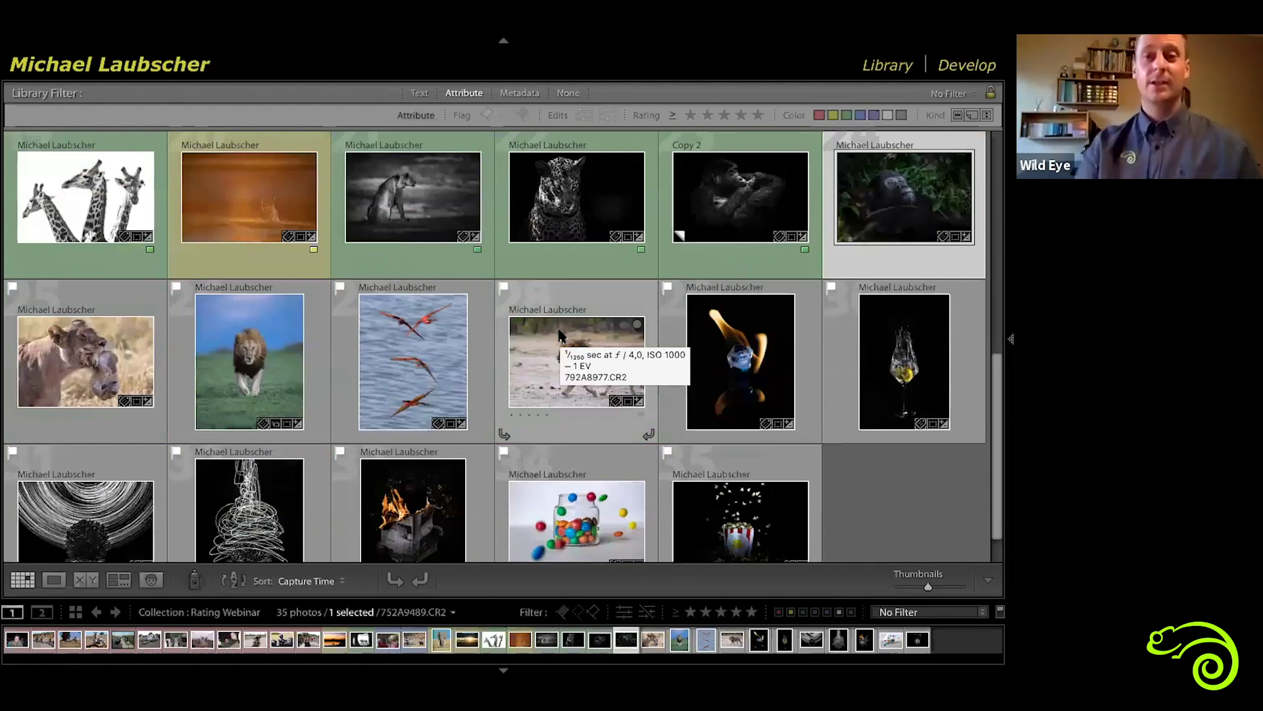
{"action": "scroll", "coordinate": [560, 336], "scroll_direction": "up", "scroll_amount": 6}
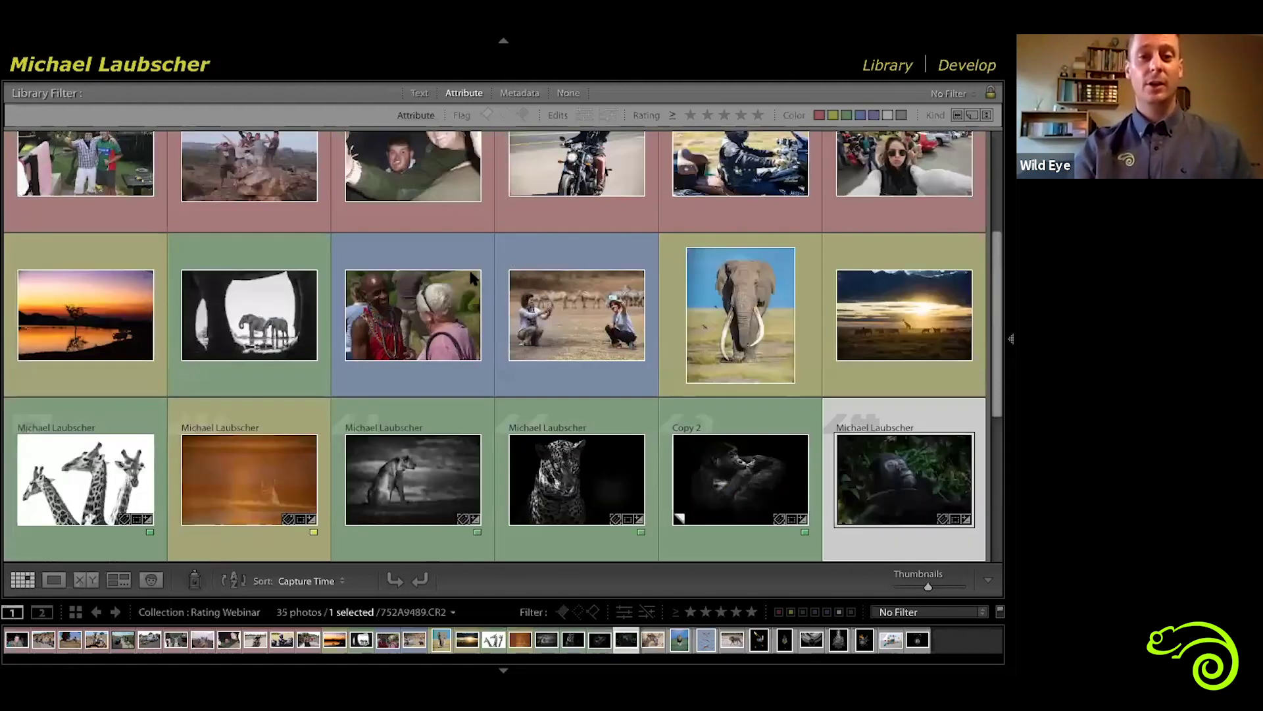
{"action": "scroll", "coordinate": [281, 220], "scroll_direction": "down", "scroll_amount": 1}
{"action": "scroll", "coordinate": [280, 221], "scroll_direction": "up", "scroll_amount": 2}
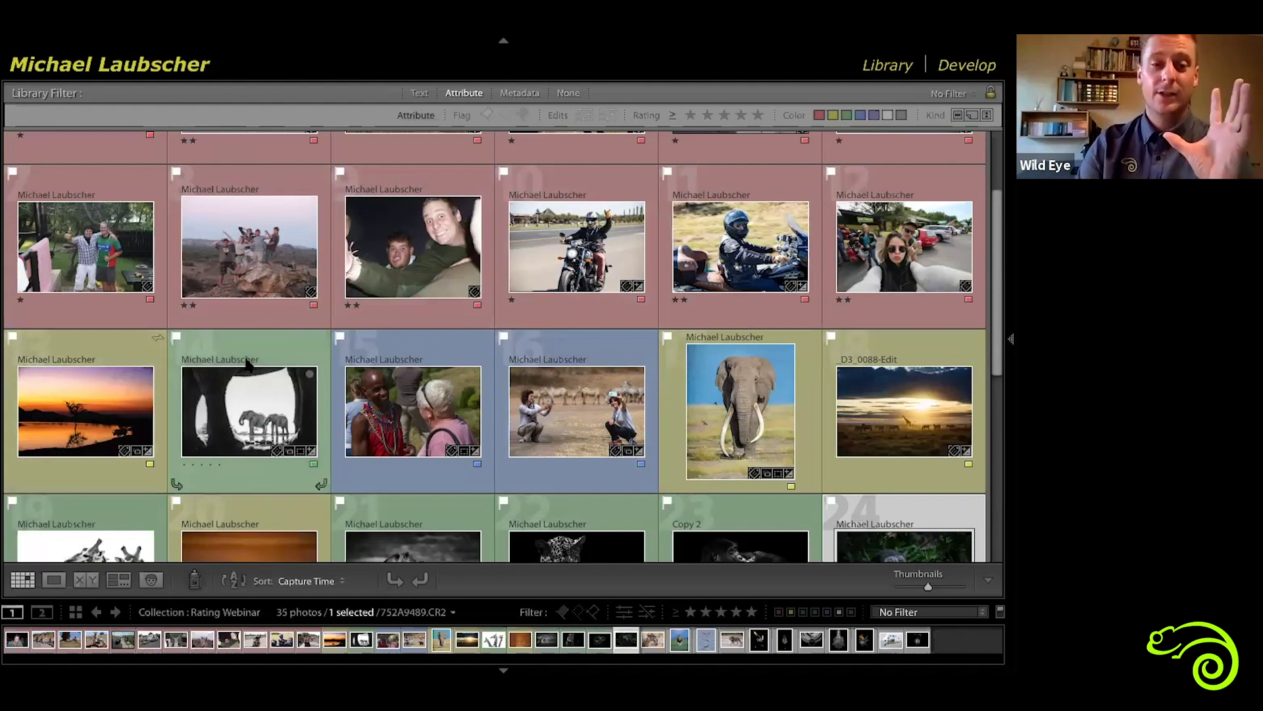
{"action": "scroll", "coordinate": [220, 408], "scroll_direction": "down", "scroll_amount": 1}
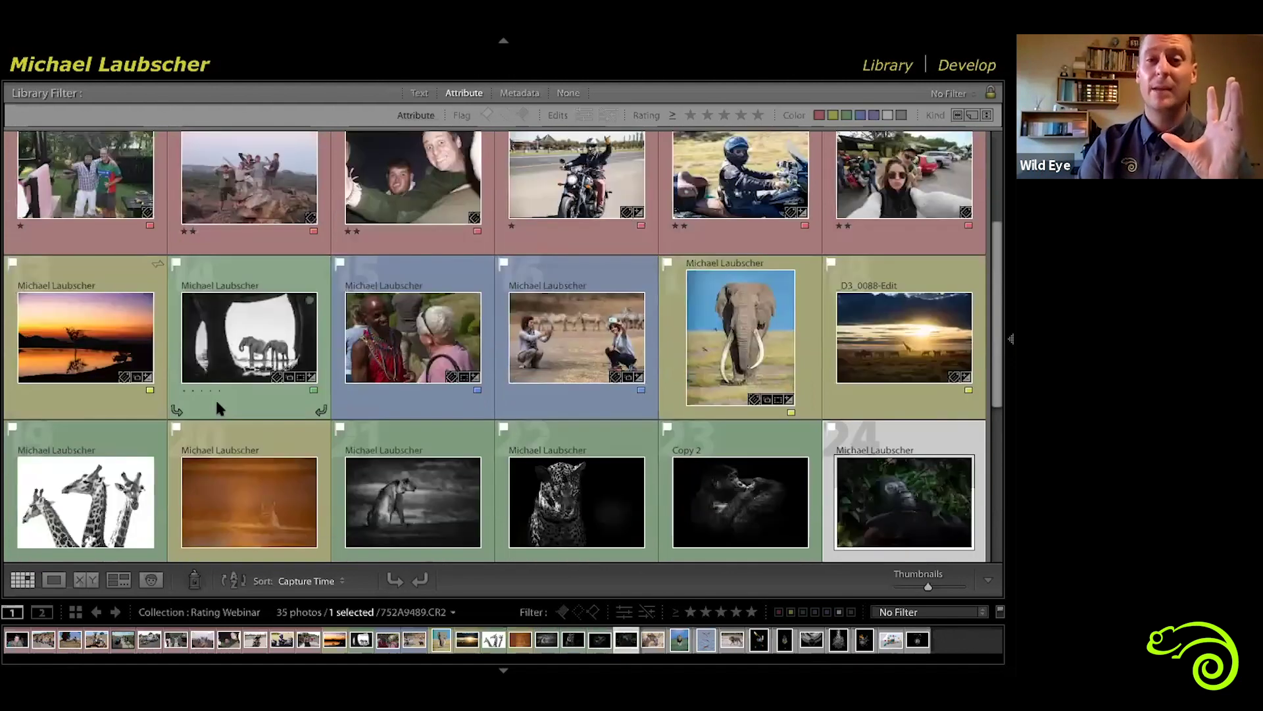
{"action": "scroll", "coordinate": [217, 406], "scroll_direction": "down", "scroll_amount": 1}
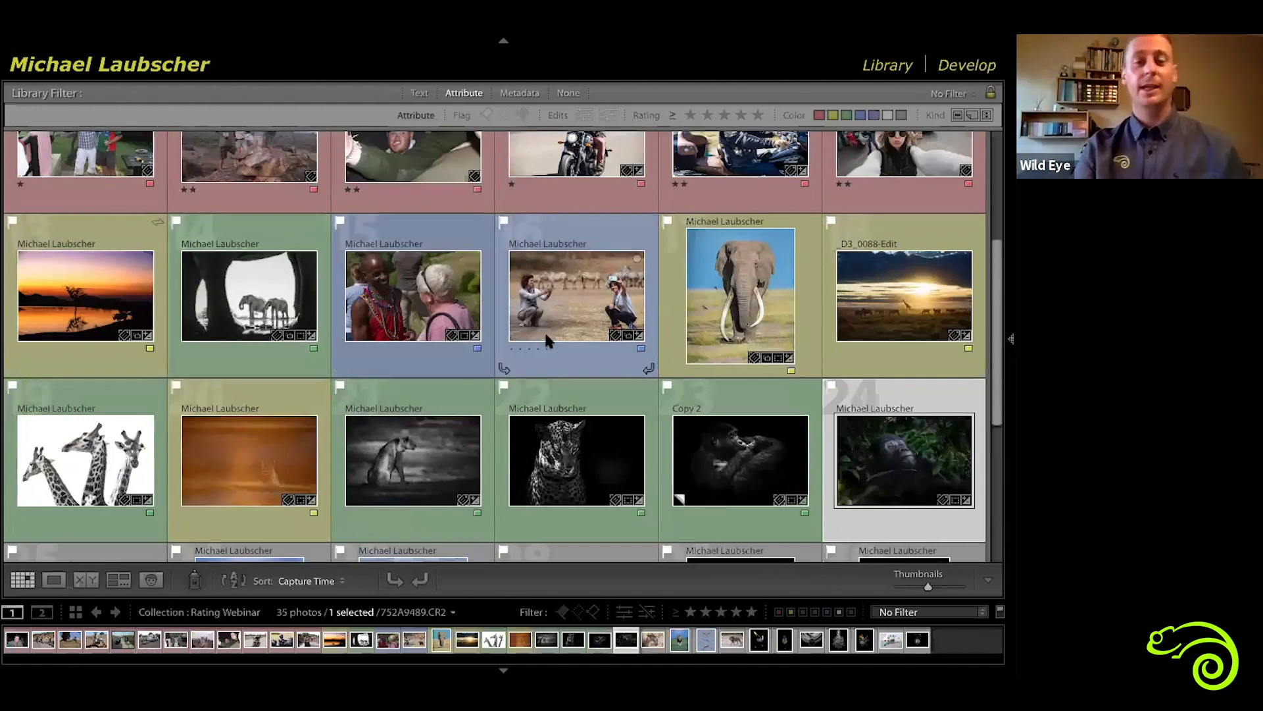
{"action": "scroll", "coordinate": [543, 331], "scroll_direction": "down", "scroll_amount": 3}
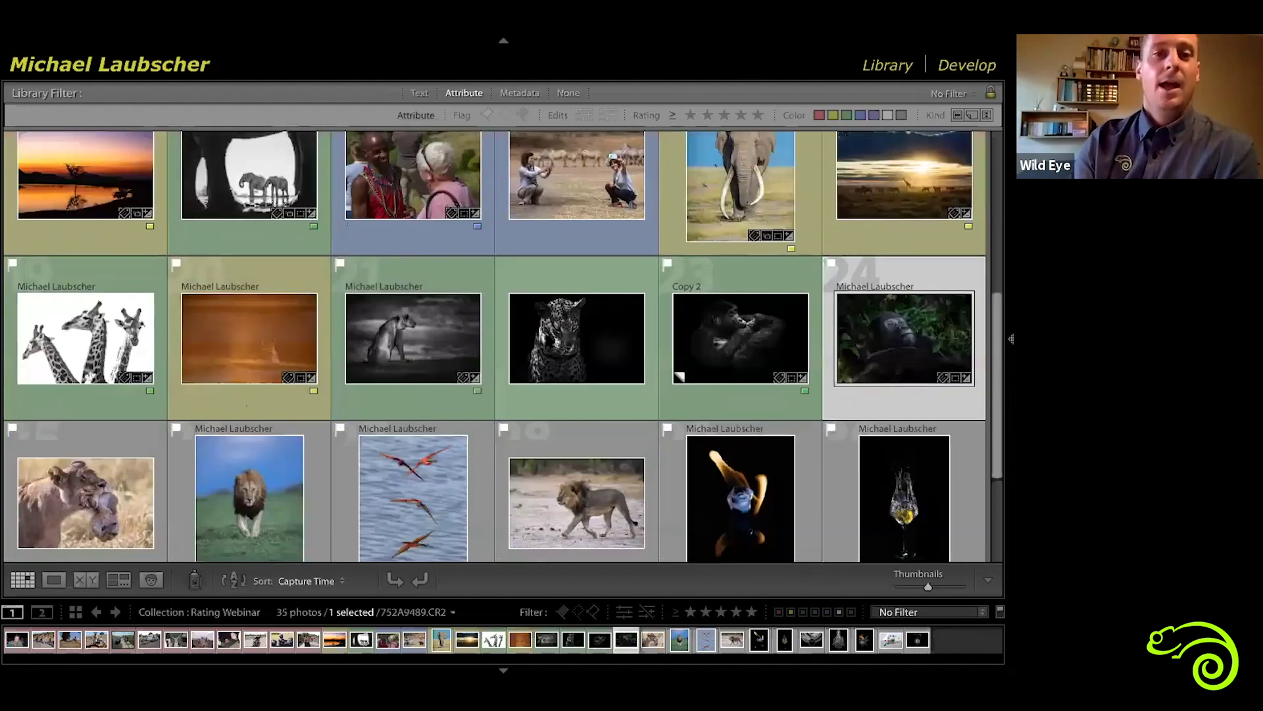
{"action": "scroll", "coordinate": [544, 331], "scroll_direction": "down", "scroll_amount": 3}
{"action": "scroll", "coordinate": [748, 276], "scroll_direction": "down", "scroll_amount": 1}
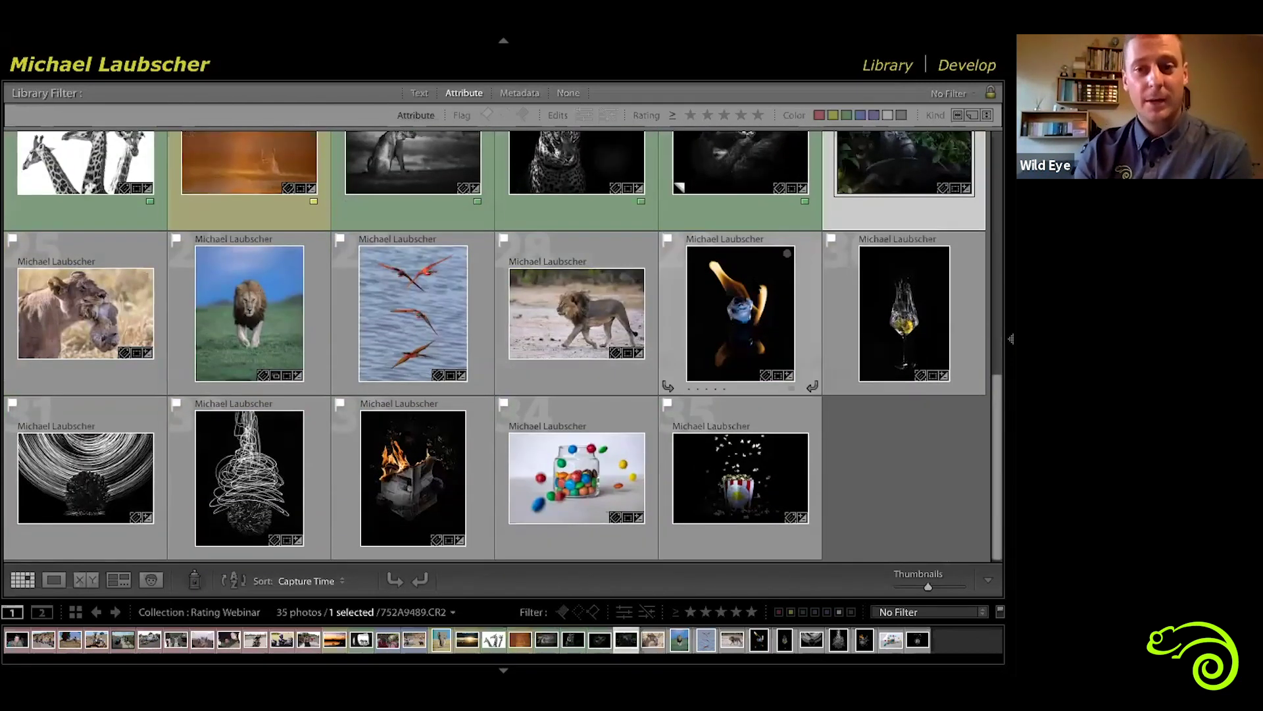
Give the photo of orange flames around a blue shape on black a blue colour label.
{"action": "left_click", "coordinate": [757, 289]}
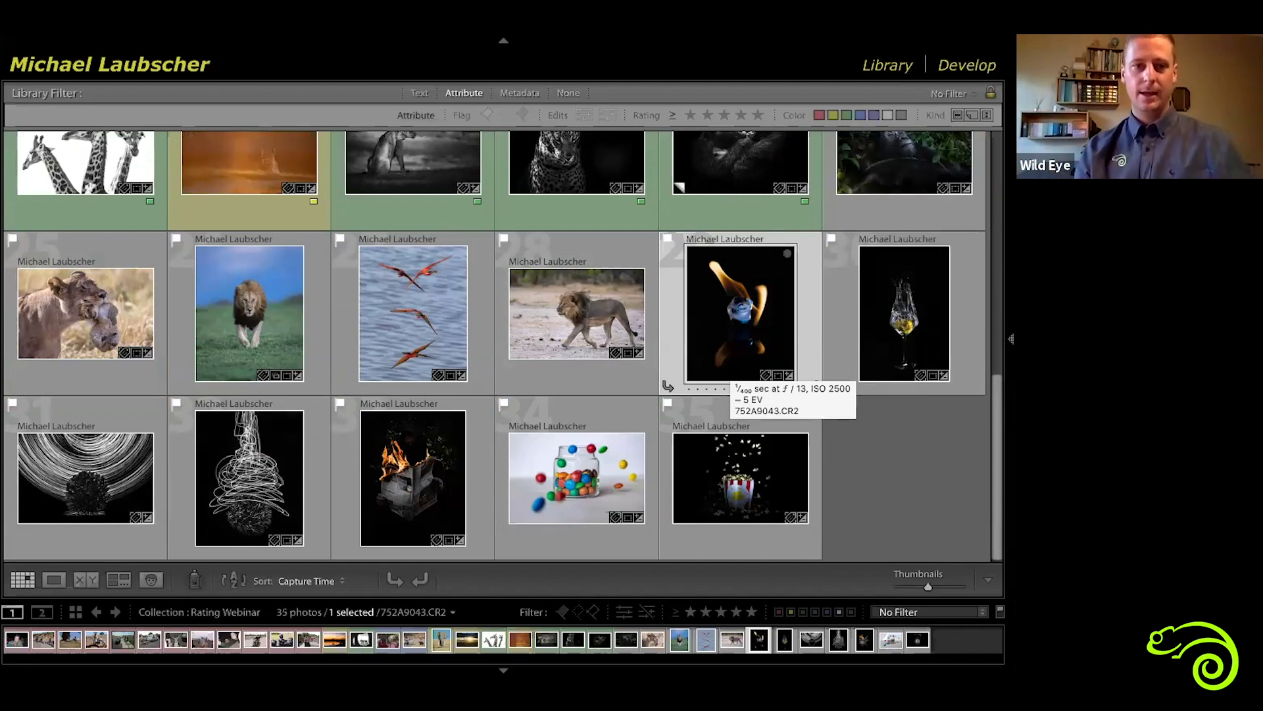
{"action": "scroll", "coordinate": [740, 312], "scroll_direction": "up", "scroll_amount": 2}
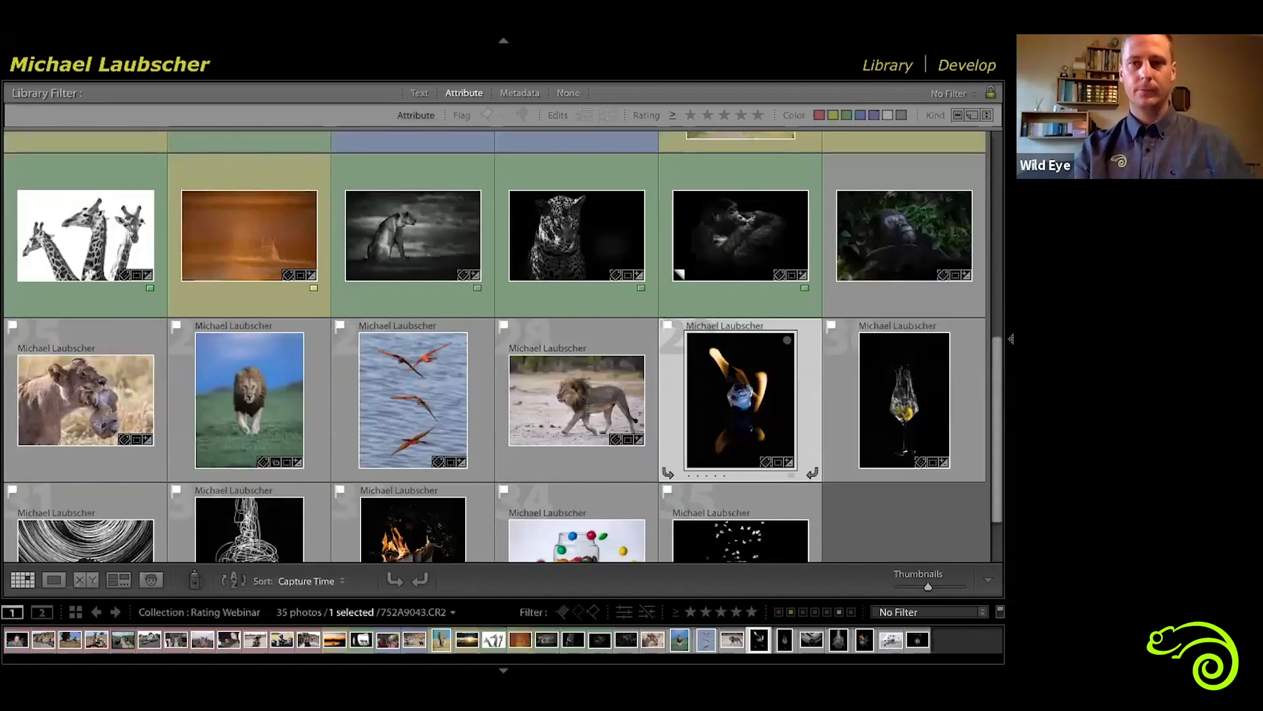
{"action": "scroll", "coordinate": [740, 342], "scroll_direction": "up", "scroll_amount": 3}
{"action": "scroll", "coordinate": [741, 343], "scroll_direction": "down", "scroll_amount": 5}
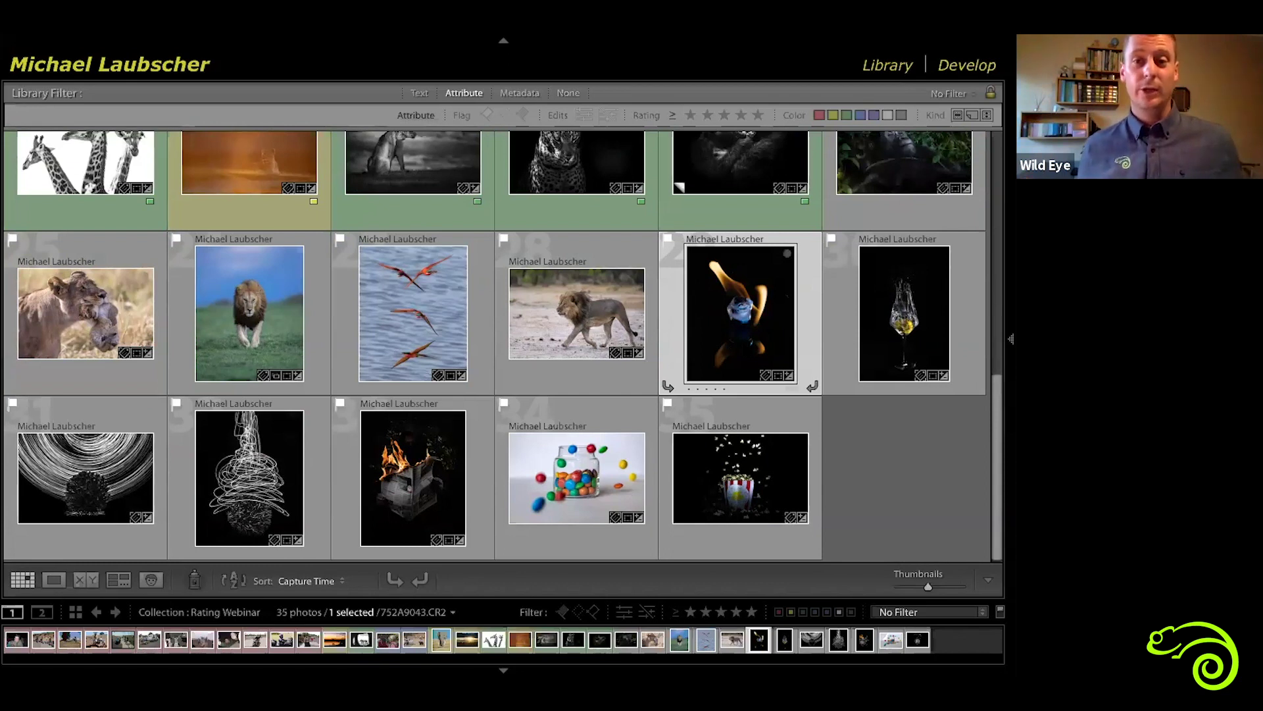
{"action": "scroll", "coordinate": [747, 352], "scroll_direction": "up", "scroll_amount": 3}
{"action": "scroll", "coordinate": [663, 318], "scroll_direction": "up", "scroll_amount": 1}
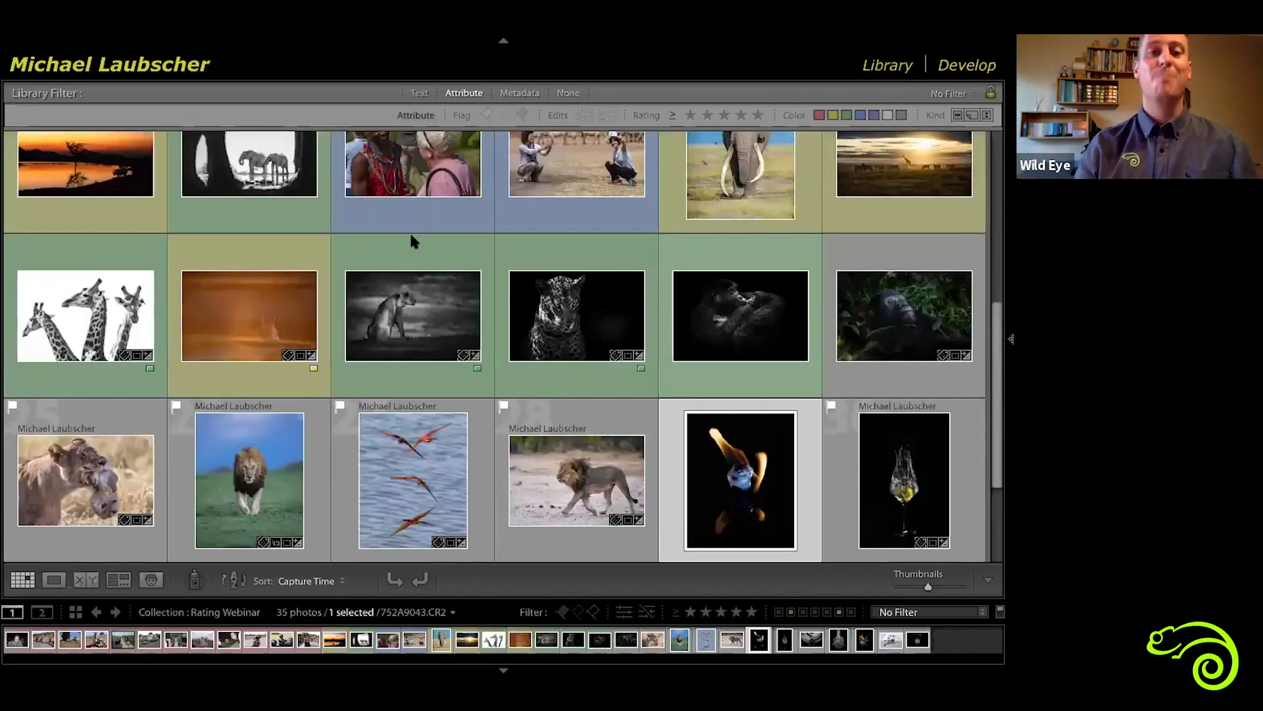
{"action": "scroll", "coordinate": [563, 257], "scroll_direction": "up", "scroll_amount": 2}
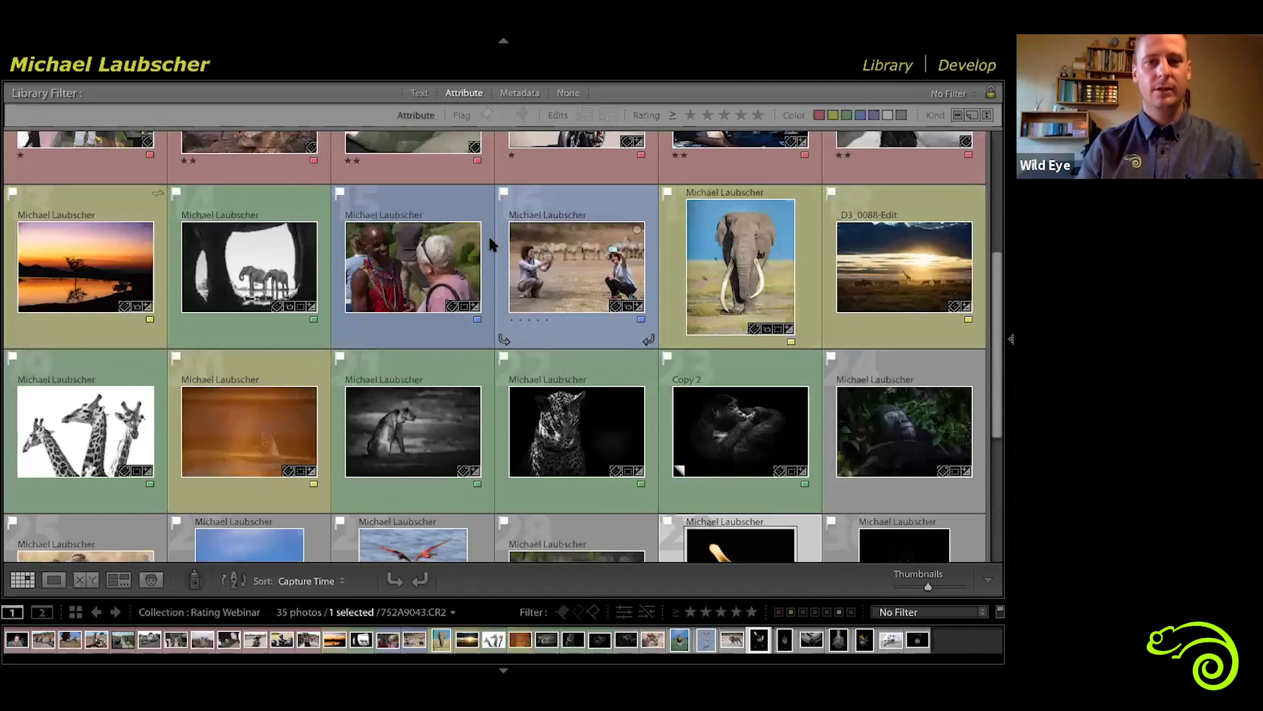
{"action": "scroll", "coordinate": [459, 264], "scroll_direction": "down", "scroll_amount": 1}
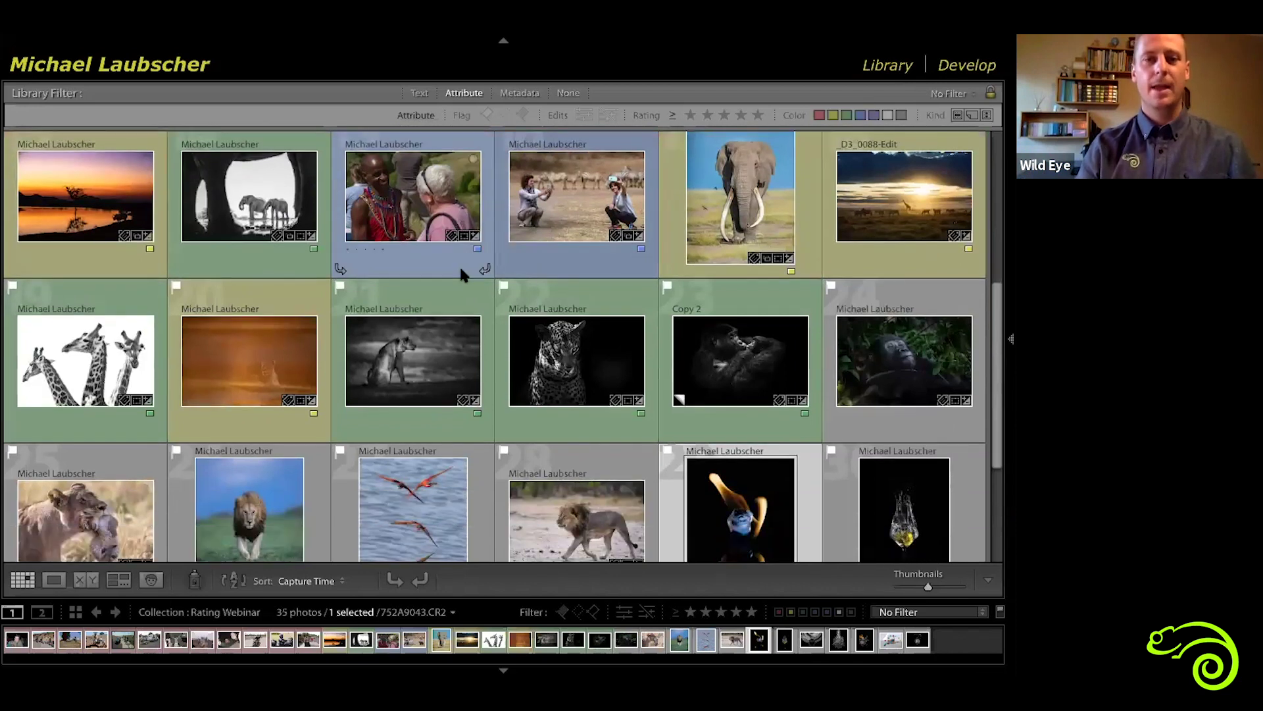
{"action": "scroll", "coordinate": [459, 264], "scroll_direction": "down", "scroll_amount": 3}
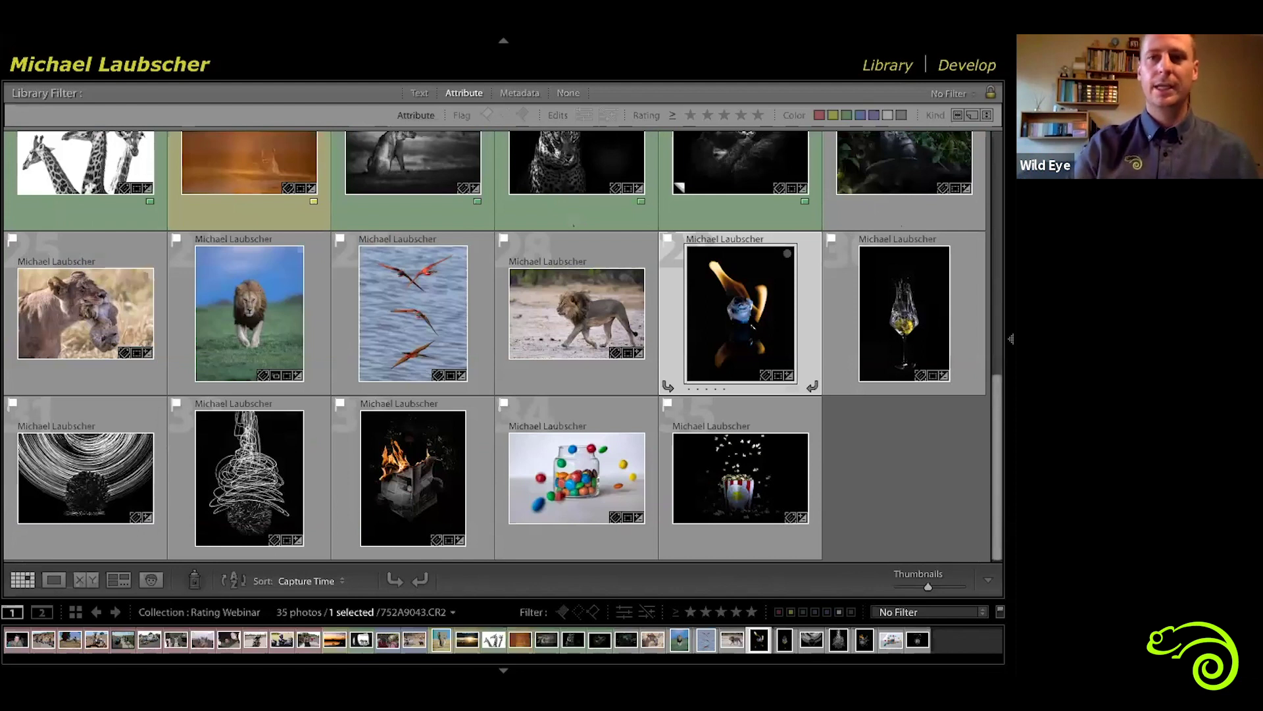
{"action": "key", "text": "9"}
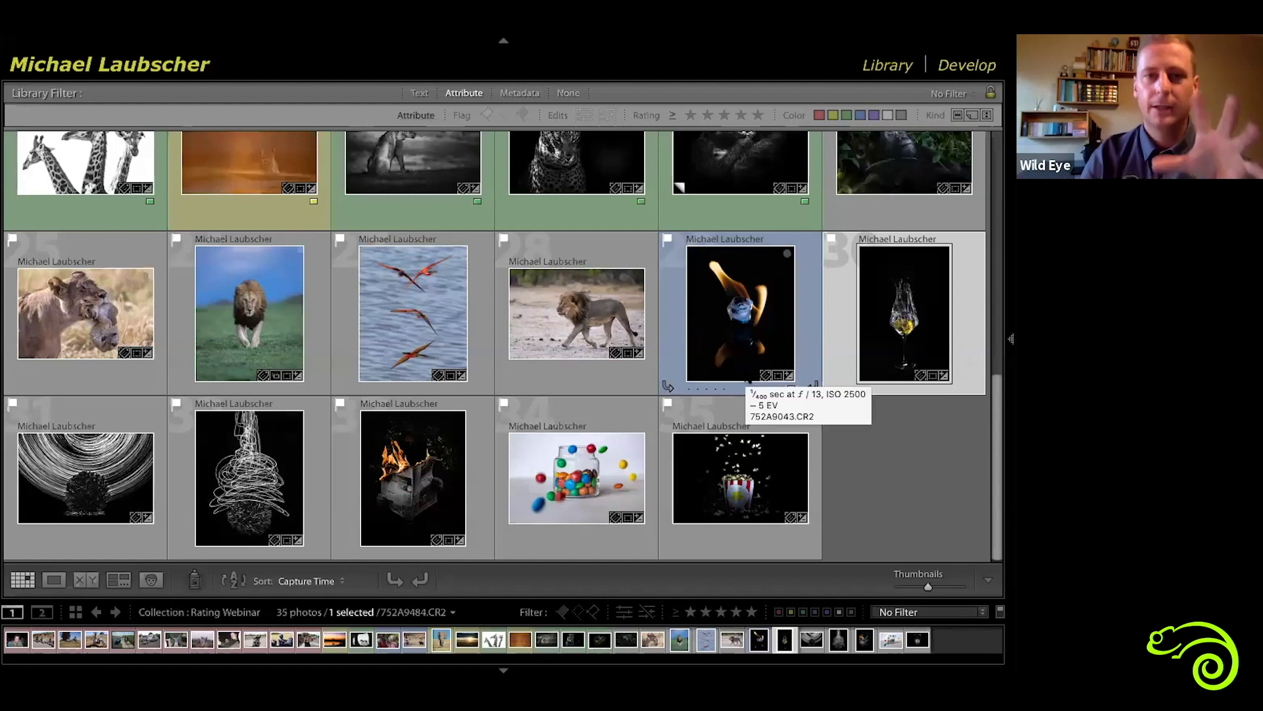
Rate the two blue-labelled photos, the Maasai man with a visitor and the two crouching people, three stars.
{"action": "scroll", "coordinate": [748, 380], "scroll_direction": "up", "scroll_amount": 1}
{"action": "scroll", "coordinate": [566, 170], "scroll_direction": "up", "scroll_amount": 5}
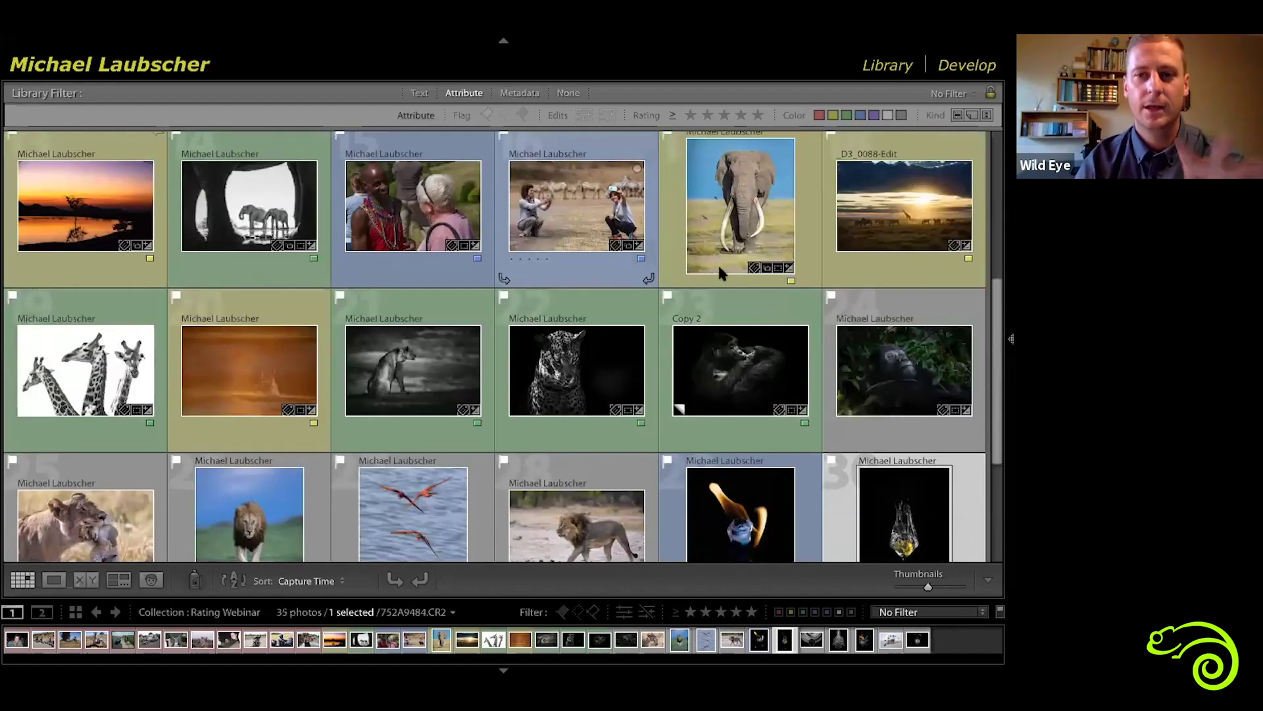
{"action": "scroll", "coordinate": [717, 263], "scroll_direction": "down", "scroll_amount": 6}
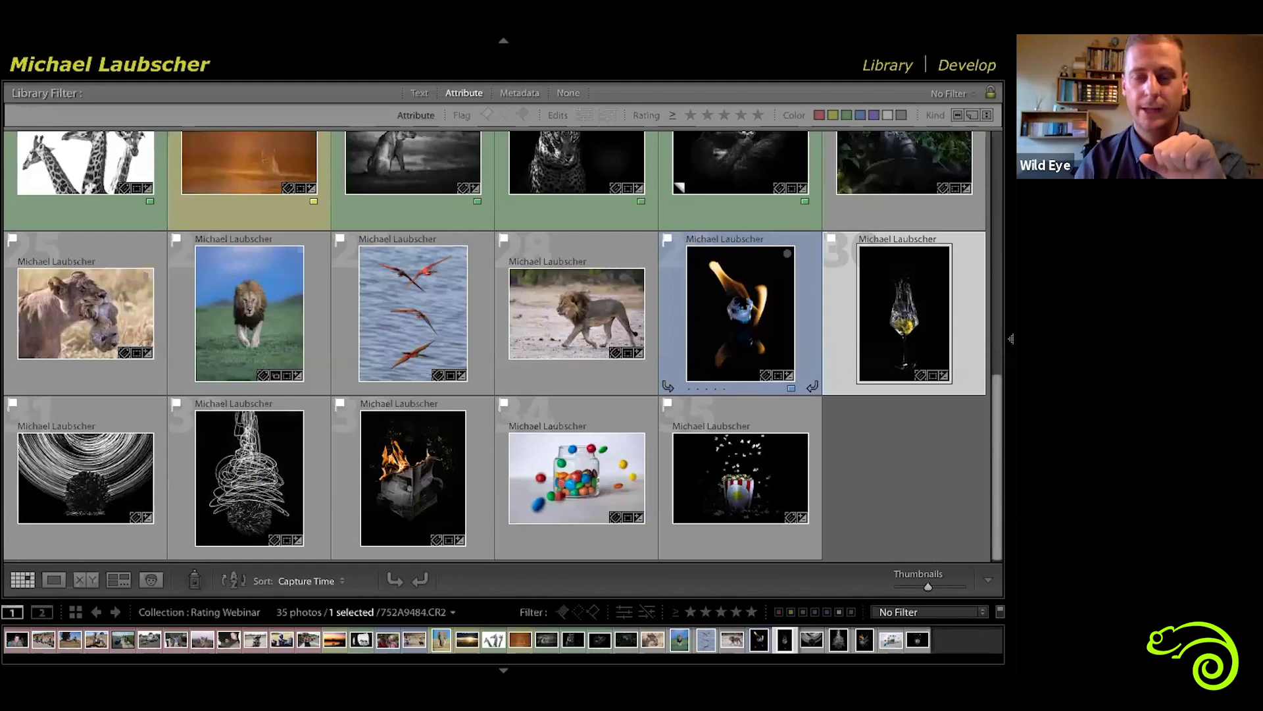
{"action": "scroll", "coordinate": [349, 326], "scroll_direction": "up", "scroll_amount": 10}
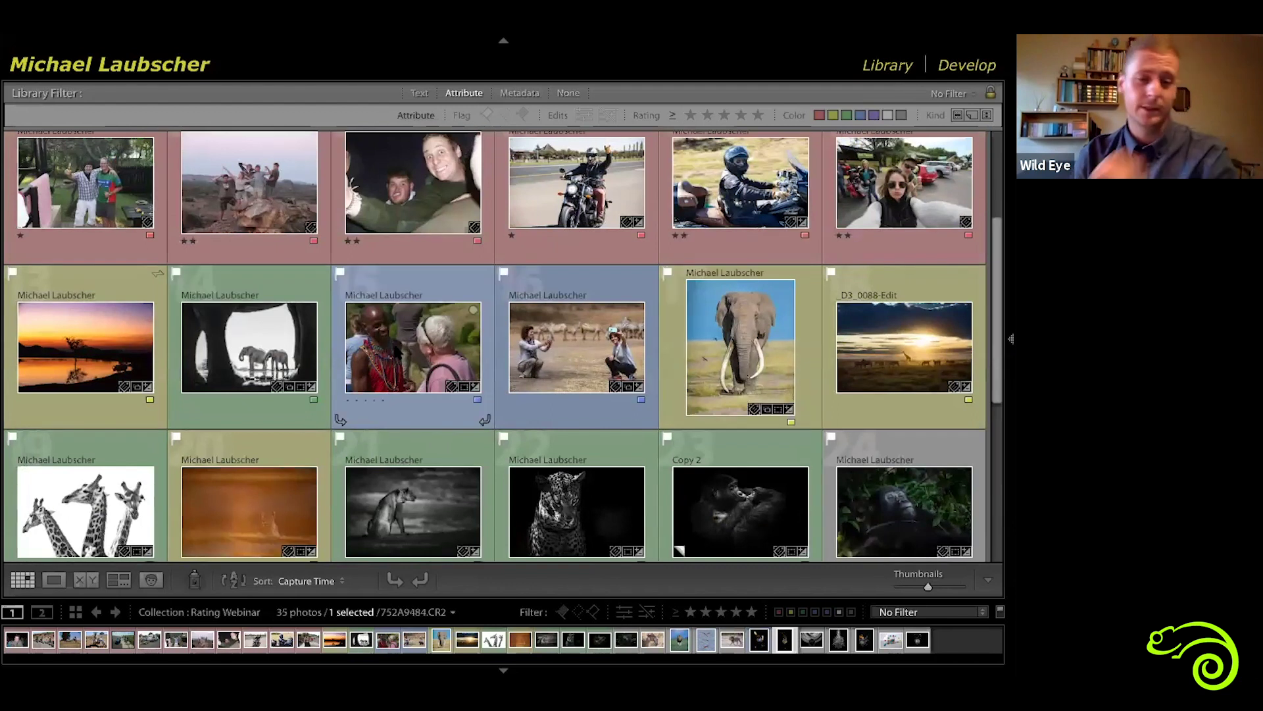
{"action": "left_click", "coordinate": [396, 350]}
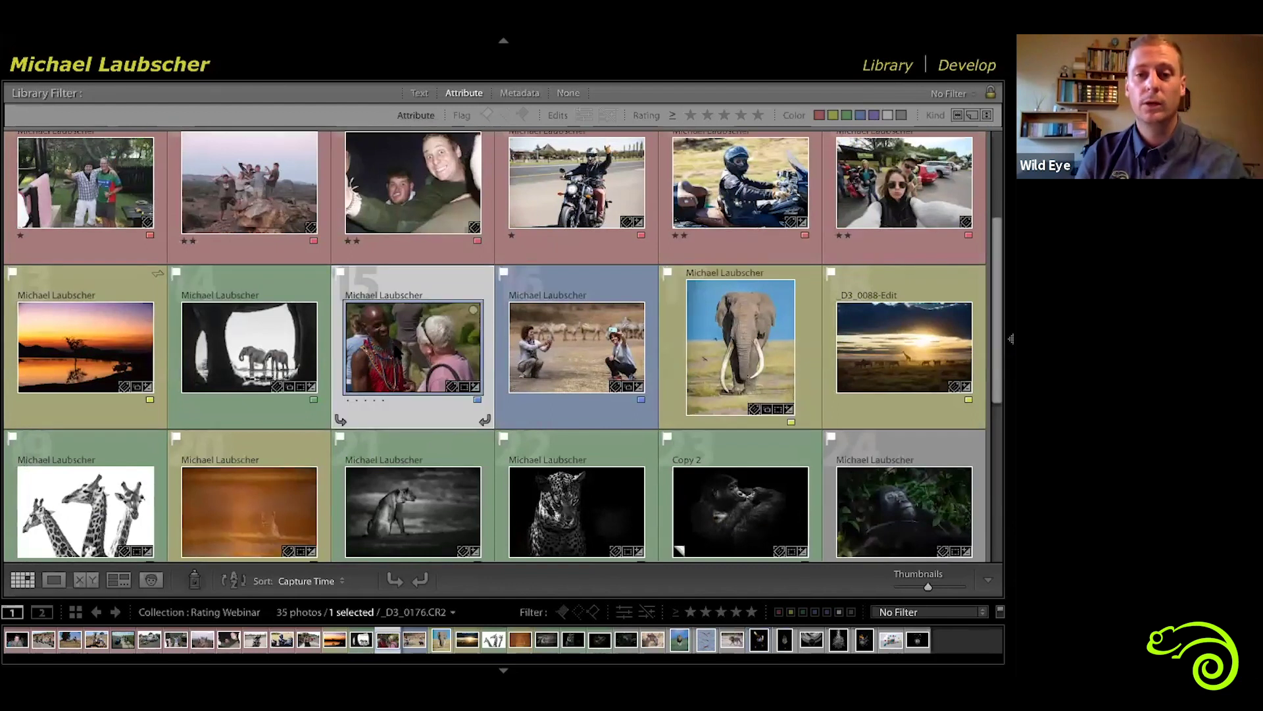
{"action": "key", "text": "3"}
{"action": "key", "text": "3"}
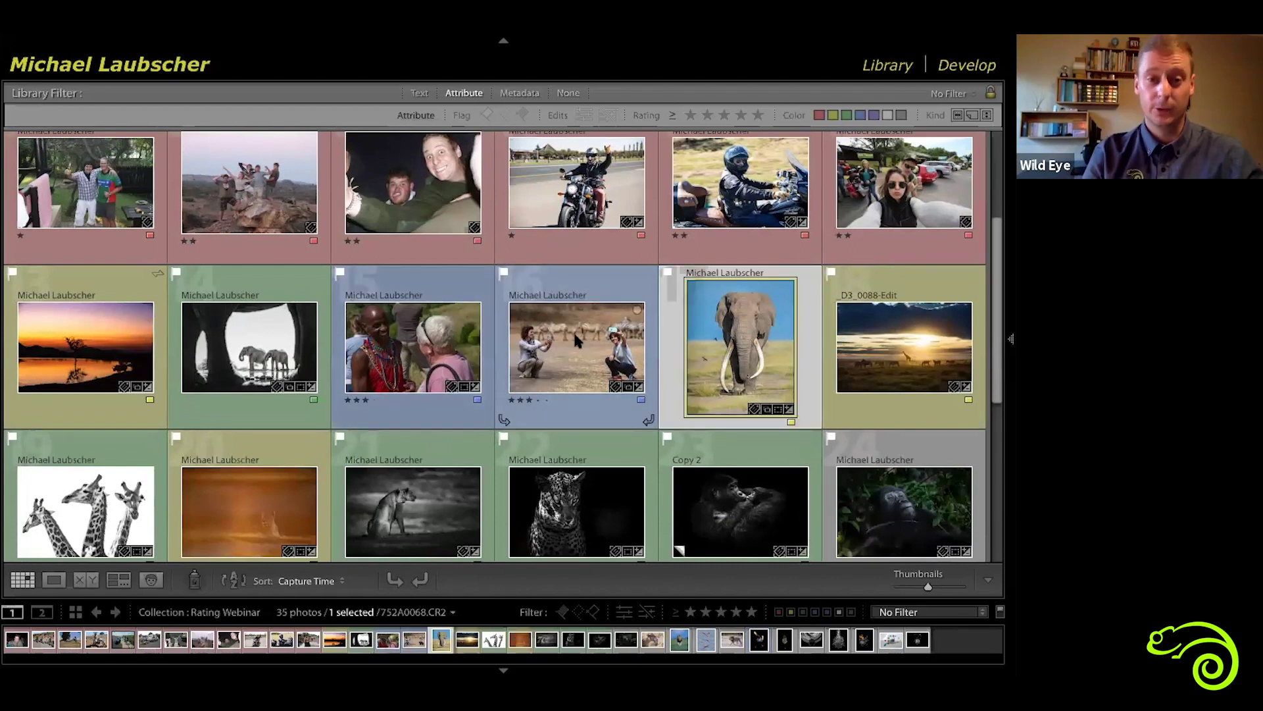
Rate the blue-labelled flame photo two stars.
{"action": "scroll", "coordinate": [624, 440], "scroll_direction": "down", "scroll_amount": 2}
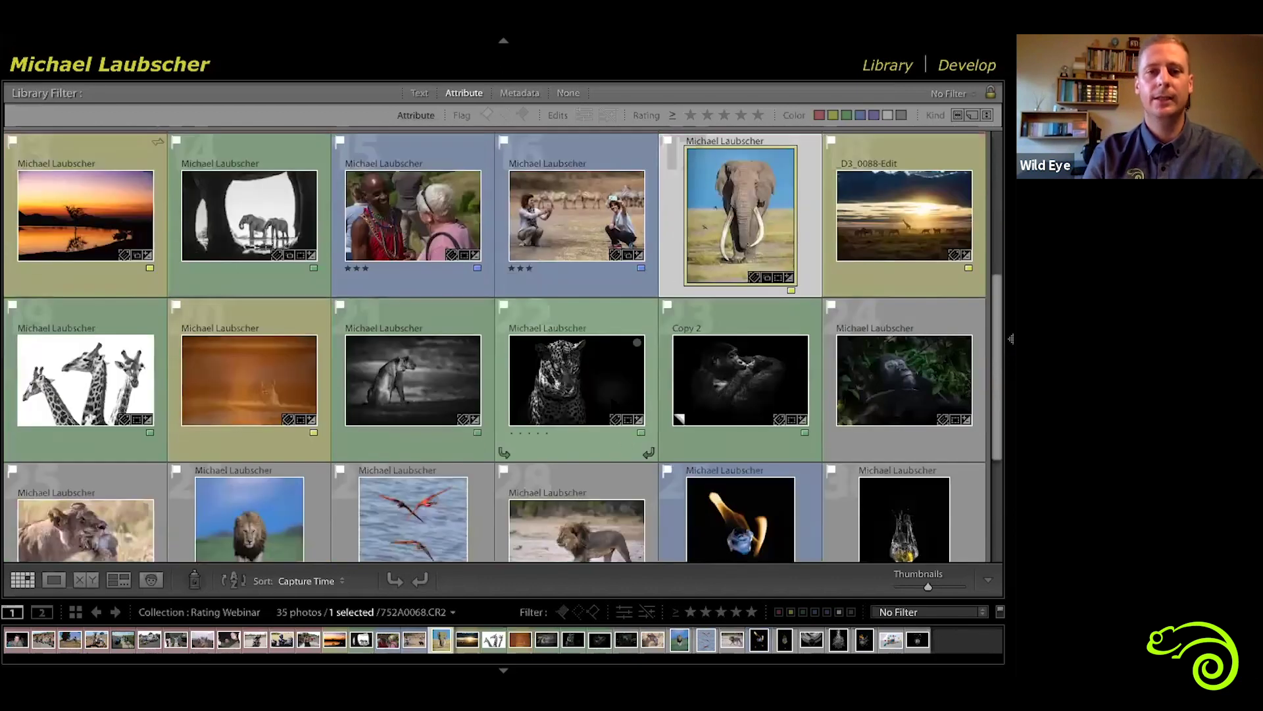
{"action": "scroll", "coordinate": [534, 283], "scroll_direction": "down", "scroll_amount": 1}
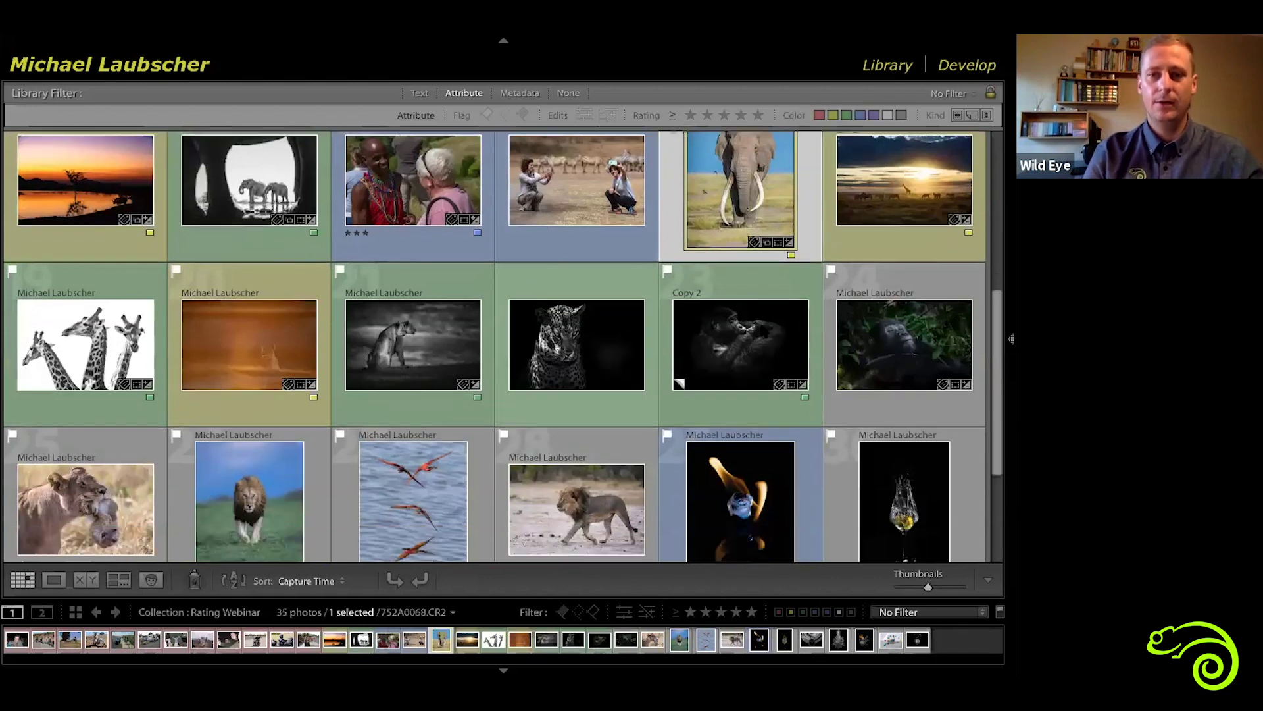
{"action": "scroll", "coordinate": [495, 346], "scroll_direction": "down", "scroll_amount": 3}
{"action": "scroll", "coordinate": [756, 330], "scroll_direction": "down", "scroll_amount": 1}
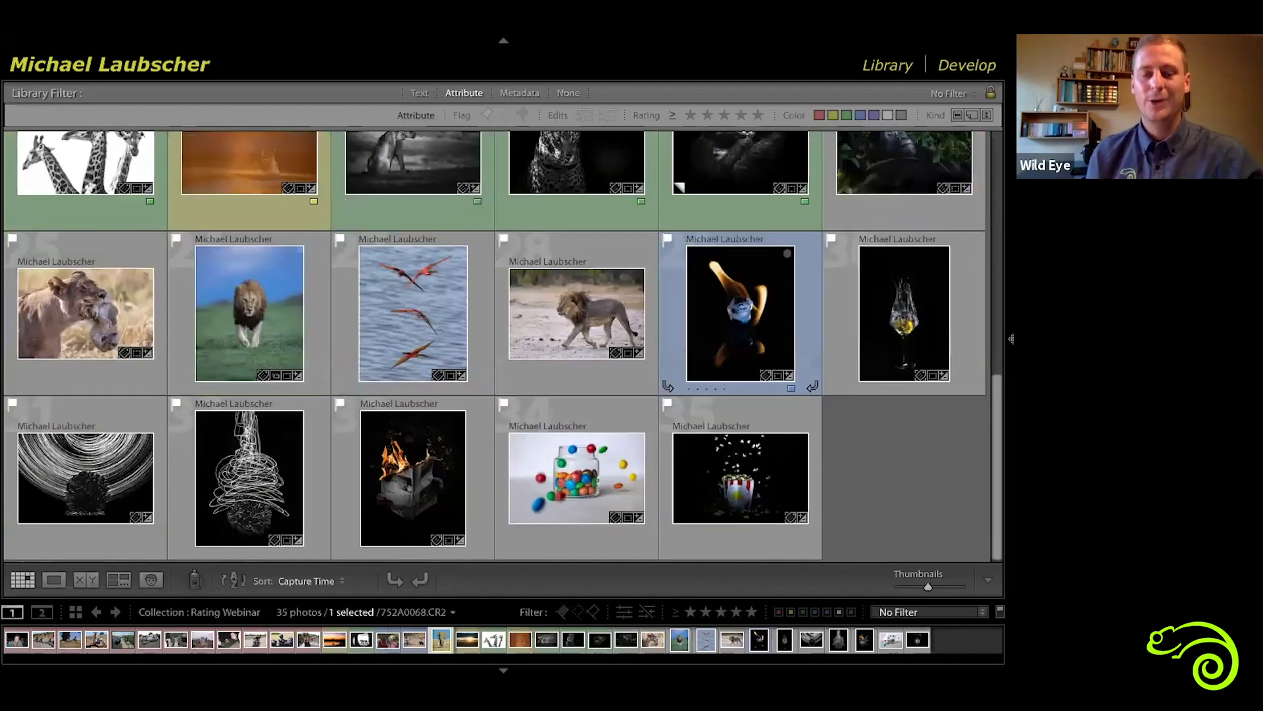
{"action": "left_click", "coordinate": [756, 331]}
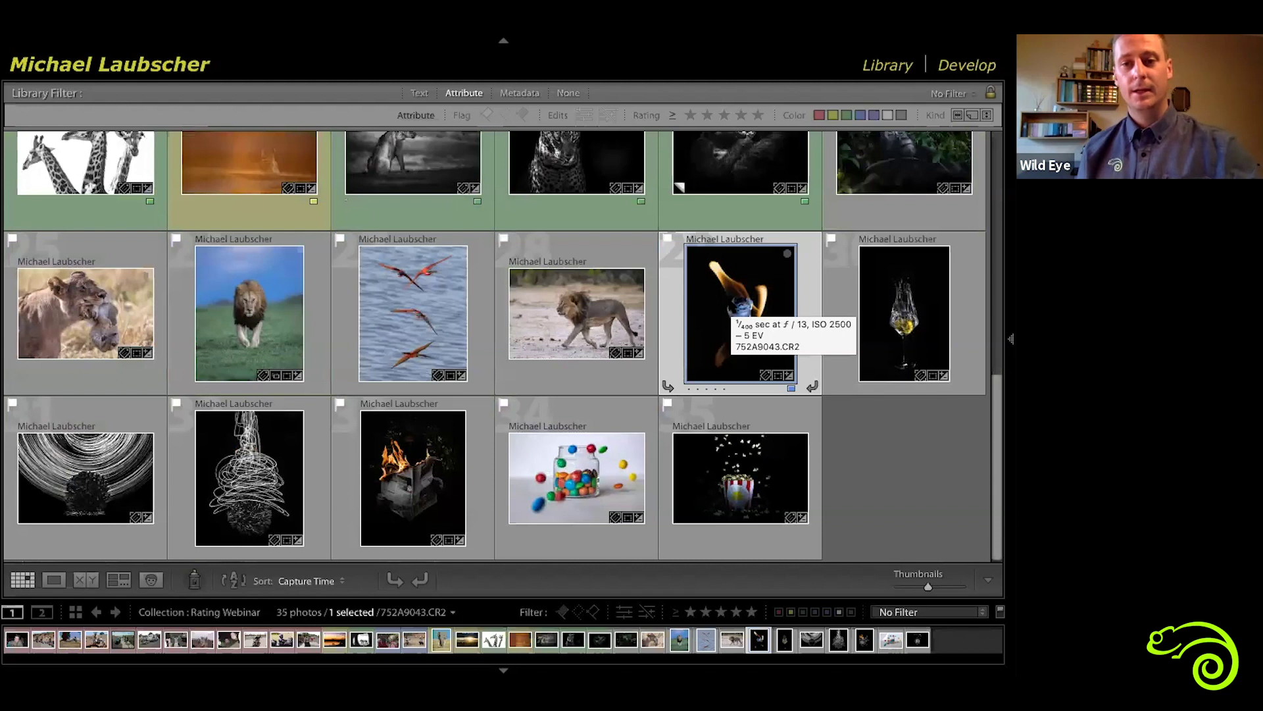
{"action": "key", "text": "2"}
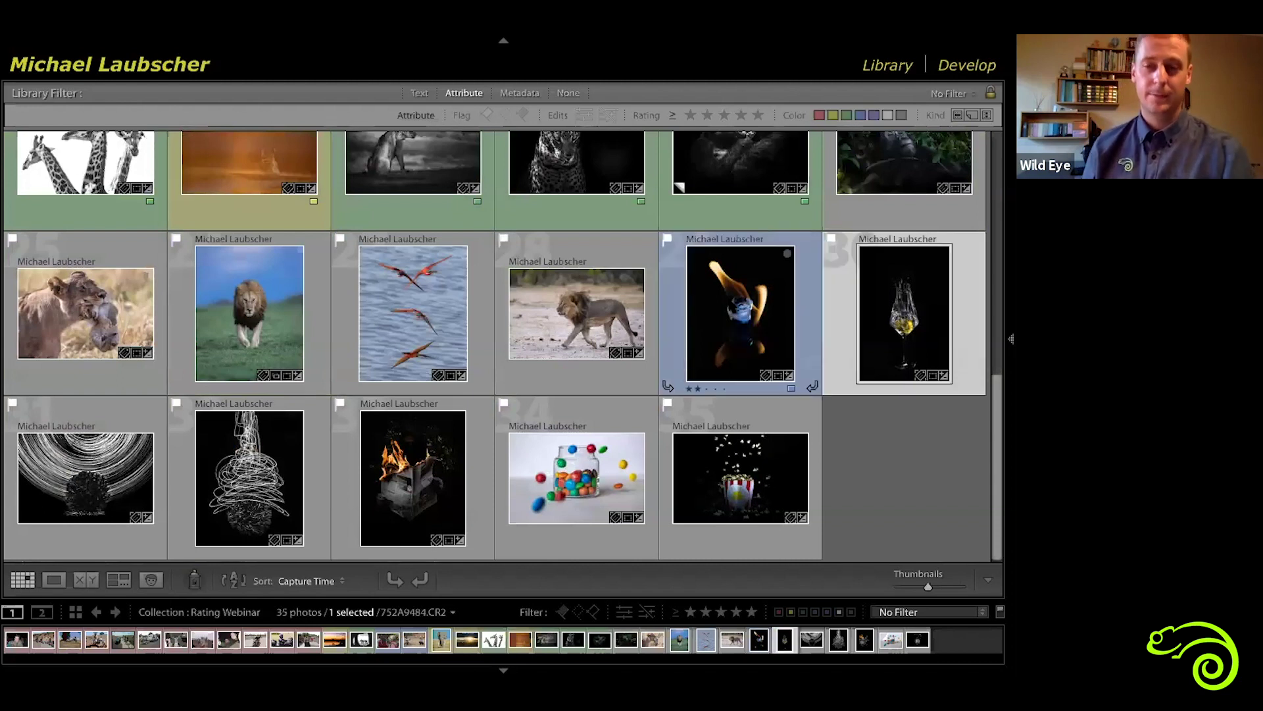
View the splashing wine glass photo enlarged, and return to the thumbnail grid.
{"action": "double_click", "coordinate": [895, 322]}
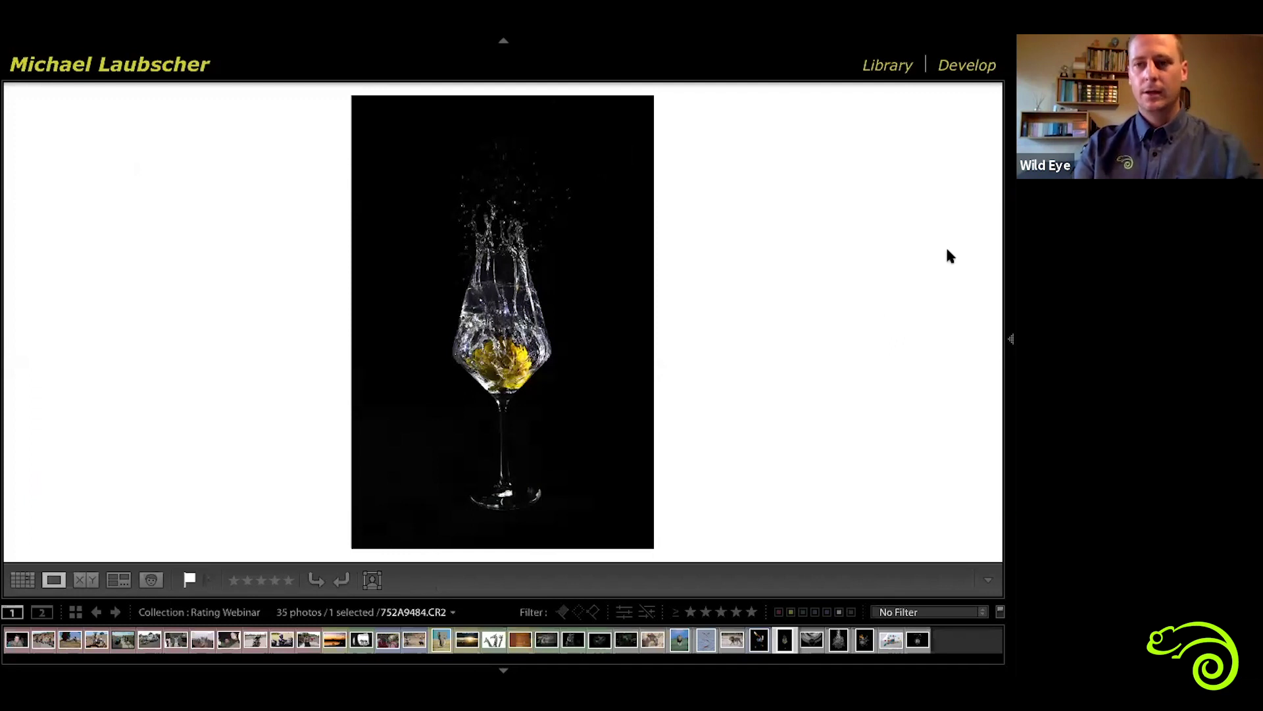
{"action": "key", "text": "g"}
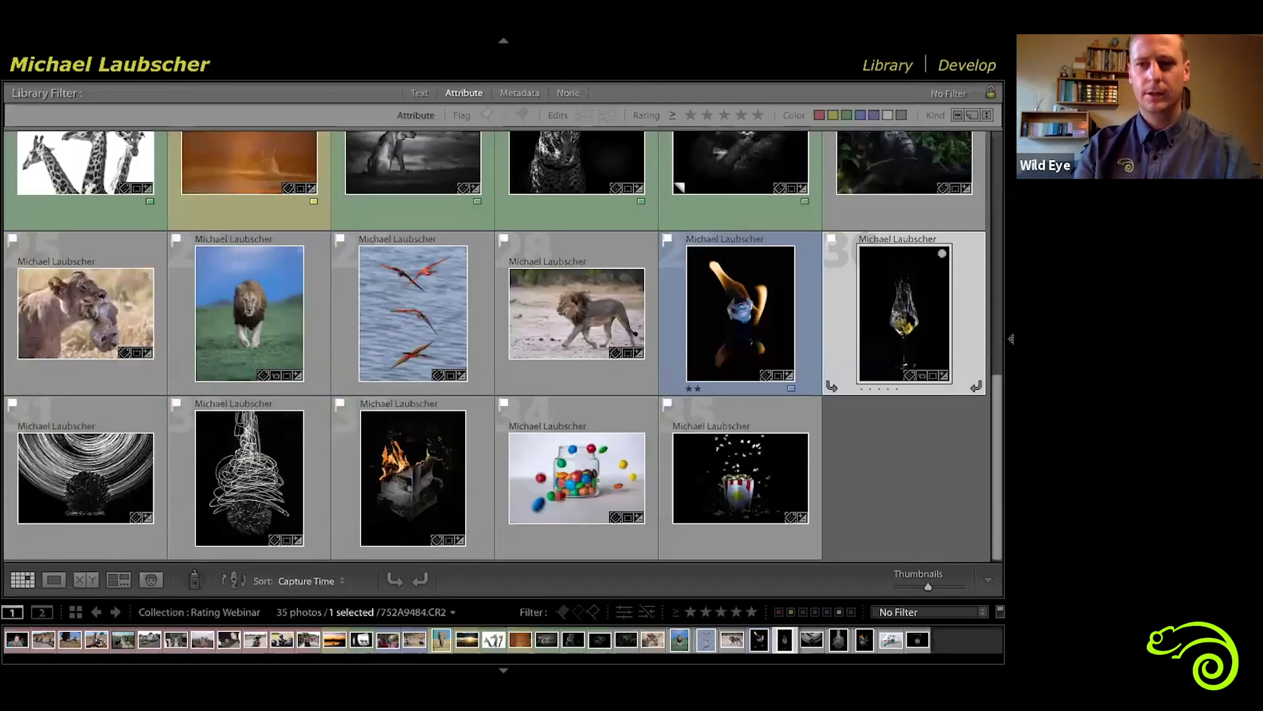
Rate the splashing wine glass, light circles, wire coil, burning box and candy jar photos two stars.
{"action": "key", "text": "2"}
{"action": "key", "text": "2"}
{"action": "key", "text": "2"}
{"action": "key", "text": "Right"}
{"action": "key", "text": "2"}
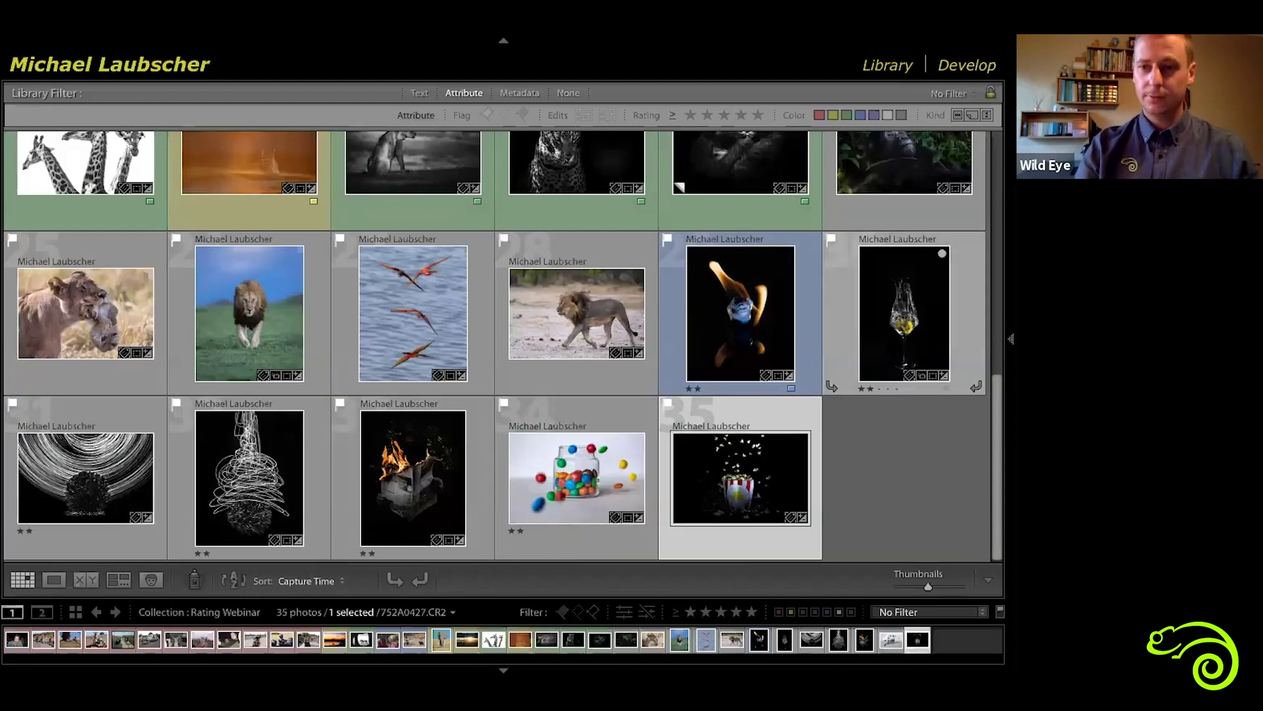
Give the splashing wine glass photo and the five photos following it, through the popcorn photo, a blue colour label.
{"action": "left_click", "coordinate": [904, 314]}
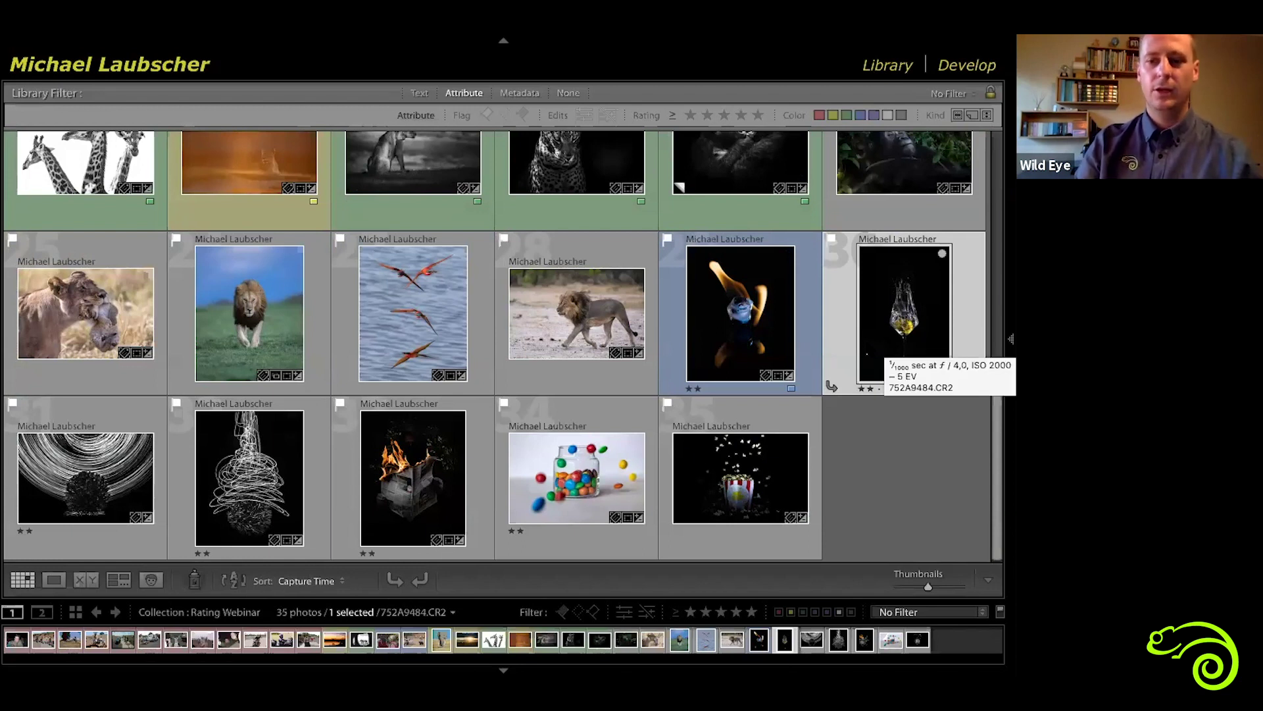
{"action": "key", "text": "9"}
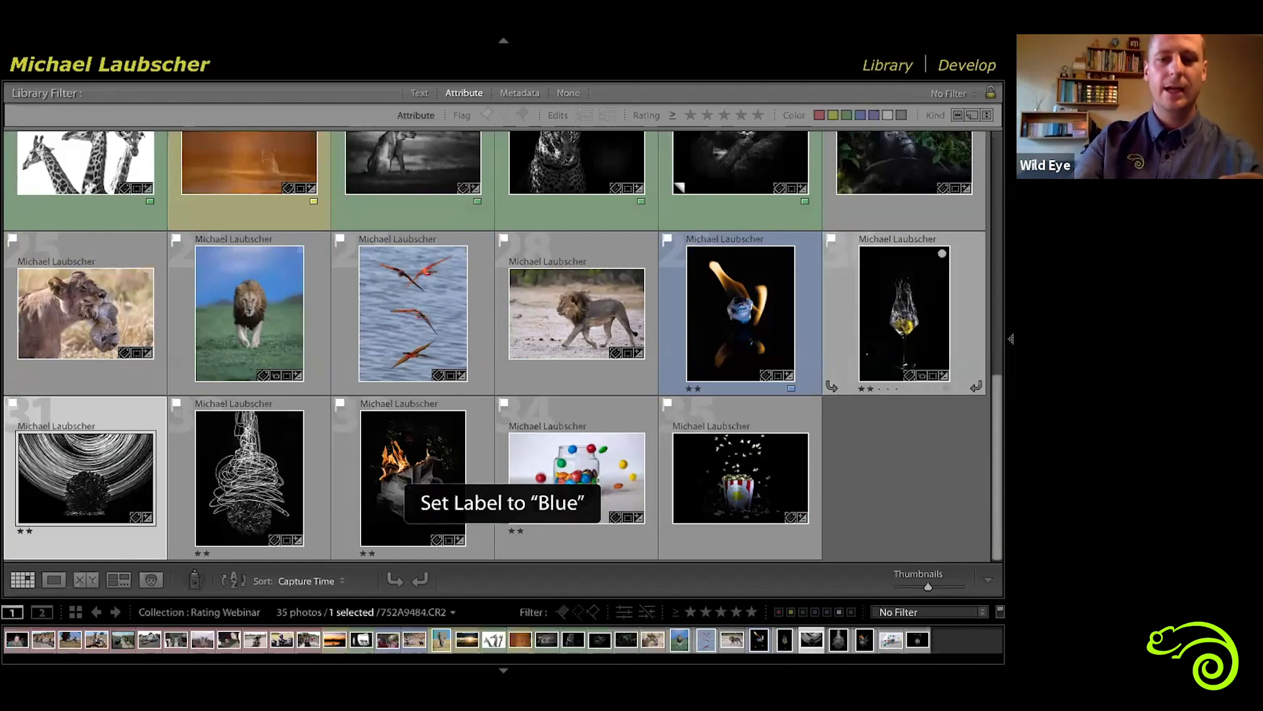
{"action": "key", "text": "9"}
{"action": "key", "text": "9"}
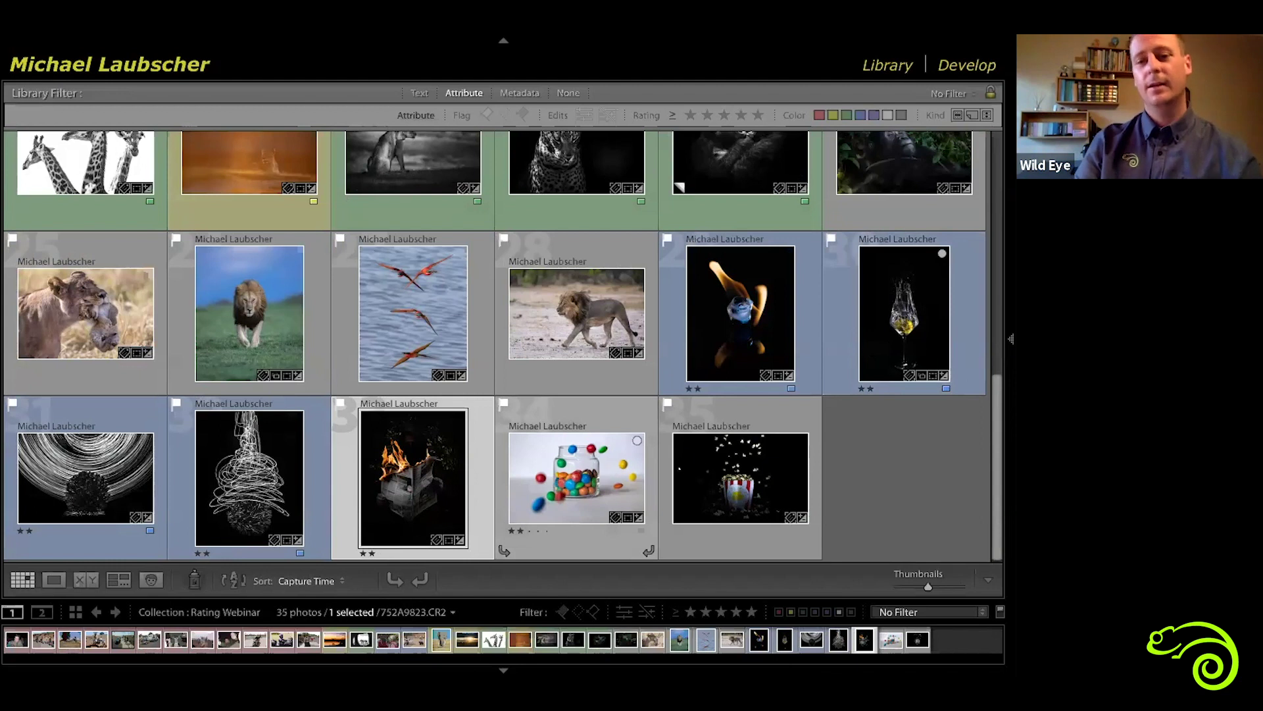
{"action": "key", "text": "shift+Right"}
{"action": "key", "text": "shift+Right"}
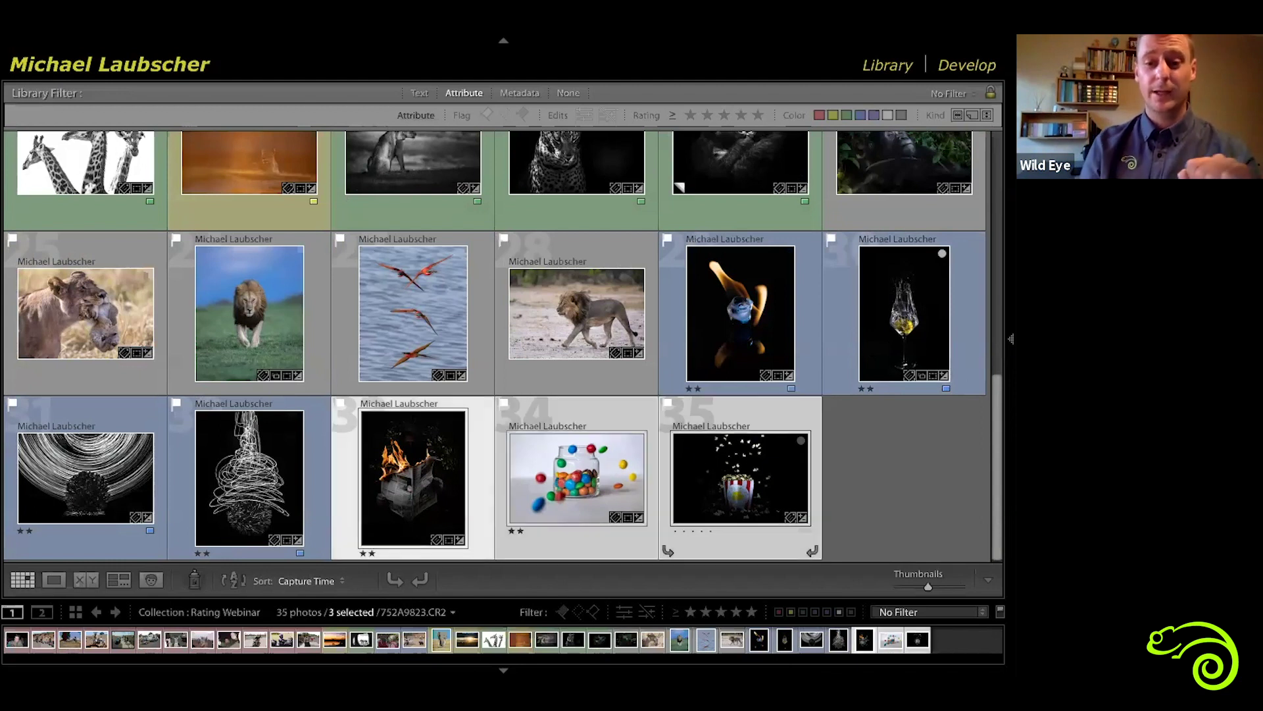
{"action": "key", "text": "9"}
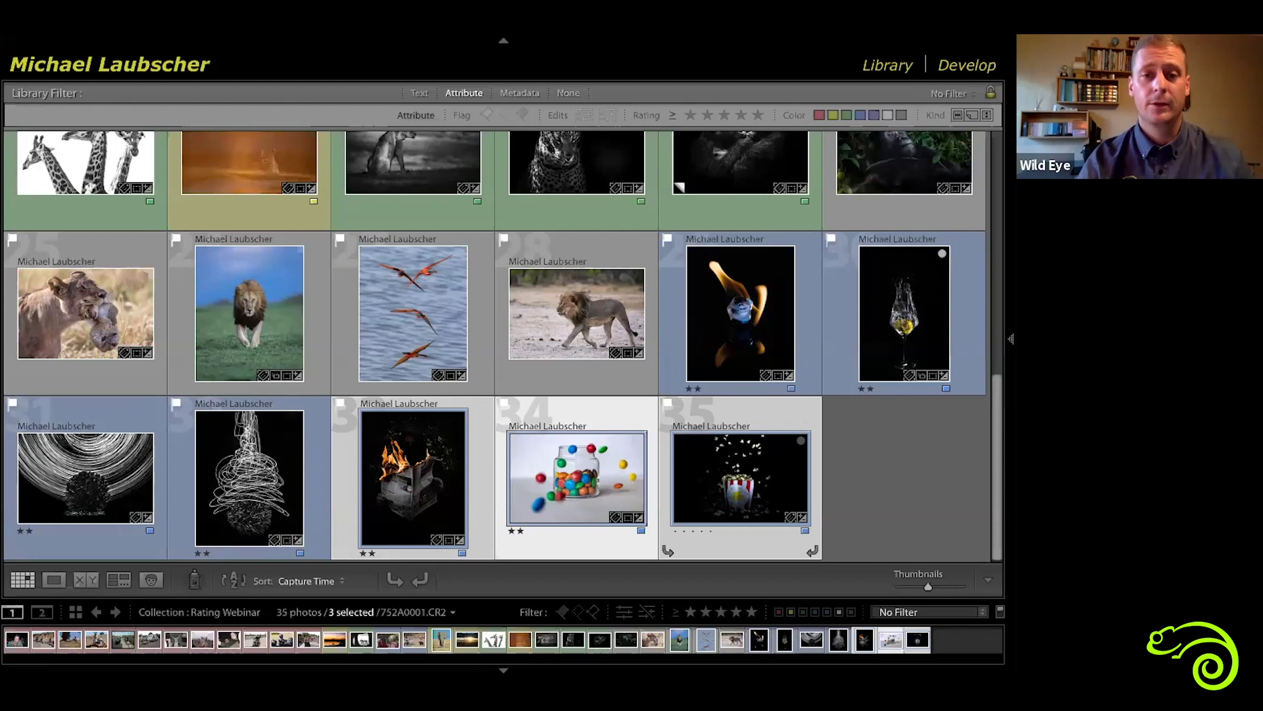
Give the gorilla in foliage, the lioness carrying a cub and the lion on green grass a yellow colour label.
{"action": "scroll", "coordinate": [720, 463], "scroll_direction": "up", "scroll_amount": 1}
{"action": "scroll", "coordinate": [721, 463], "scroll_direction": "up", "scroll_amount": 3}
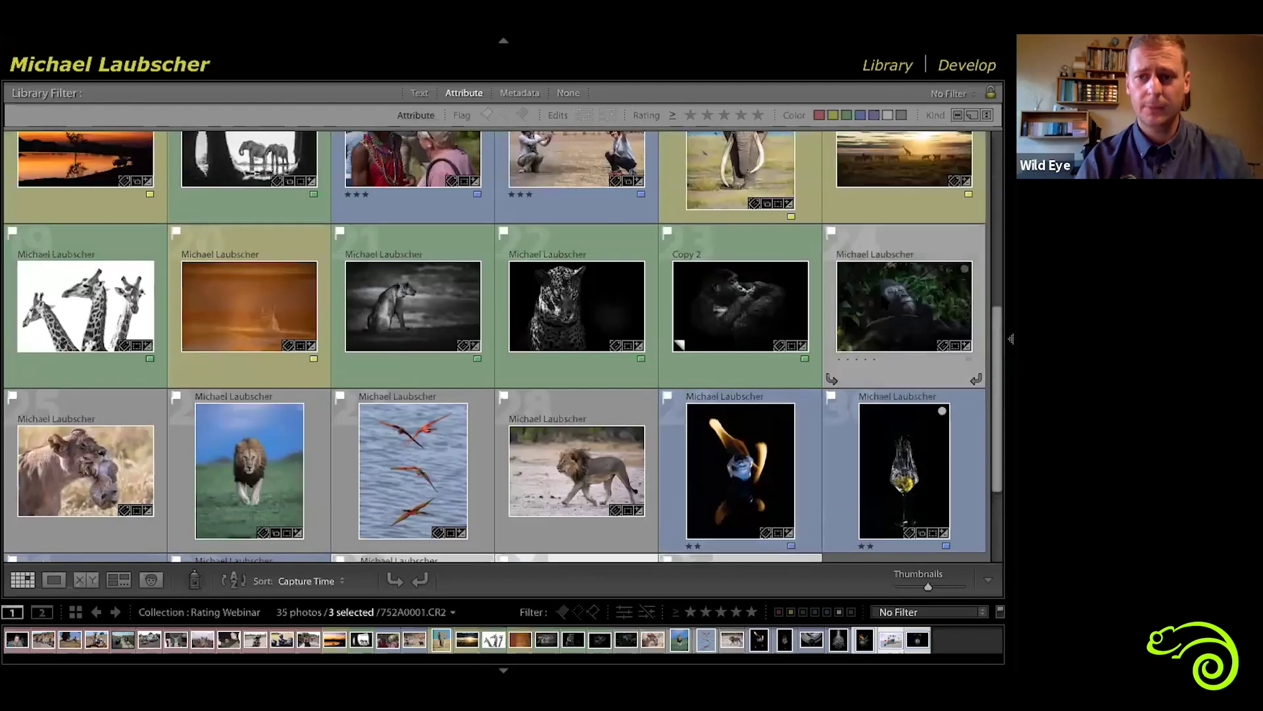
{"action": "left_click", "coordinate": [879, 310]}
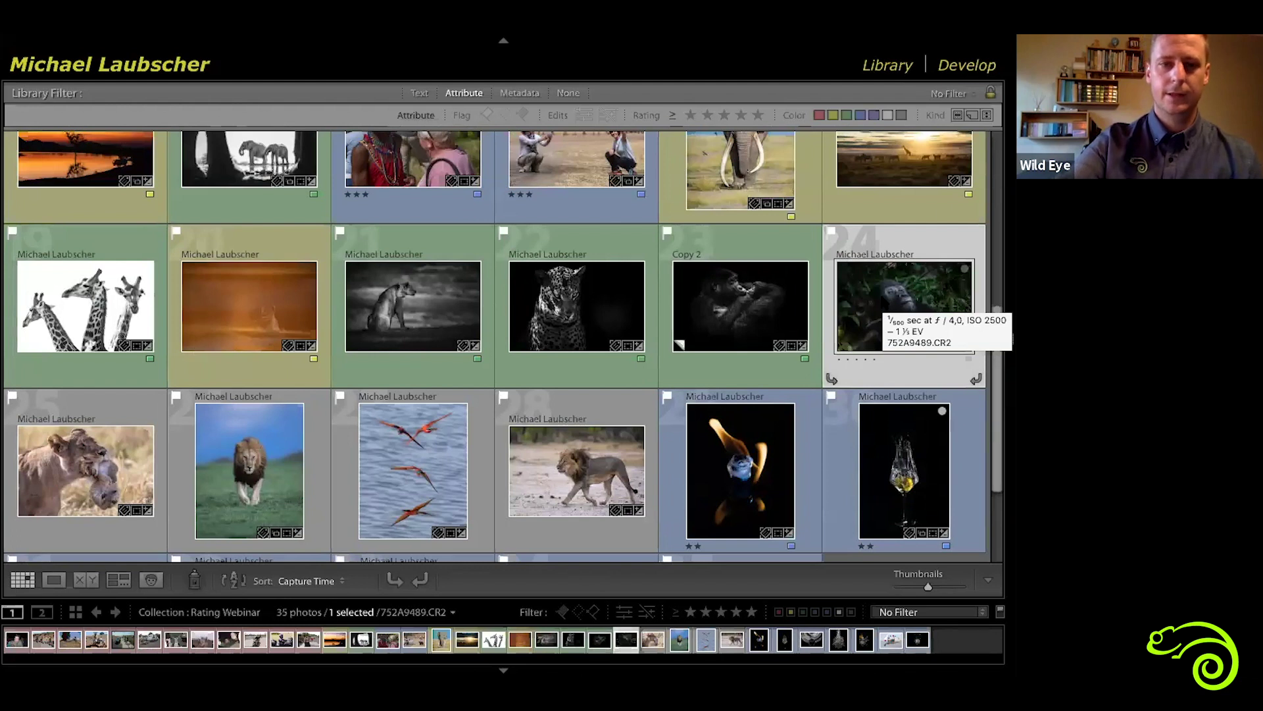
{"action": "key", "text": "7"}
{"action": "key", "text": "Right"}
{"action": "key", "text": "Right"}
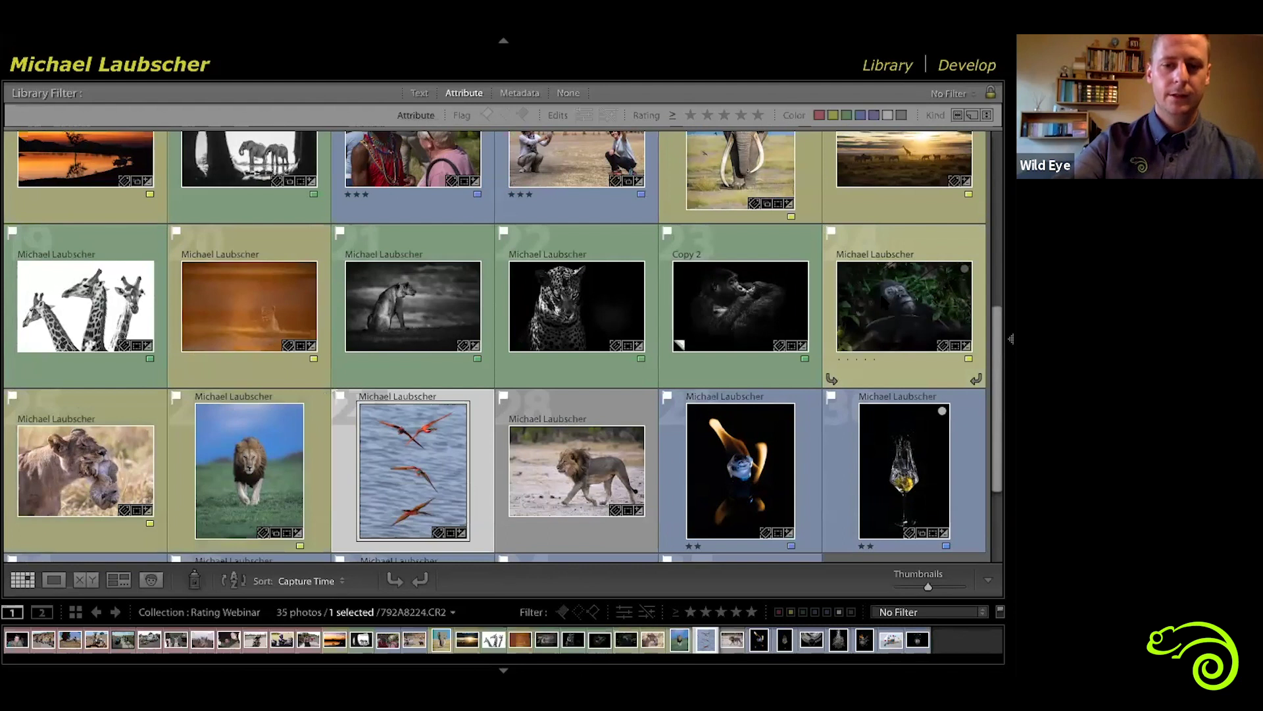
Give the photo of red birds over water and the photo of the walking lion a green colour label.
{"action": "key", "text": "8"}
{"action": "key", "text": "Right"}
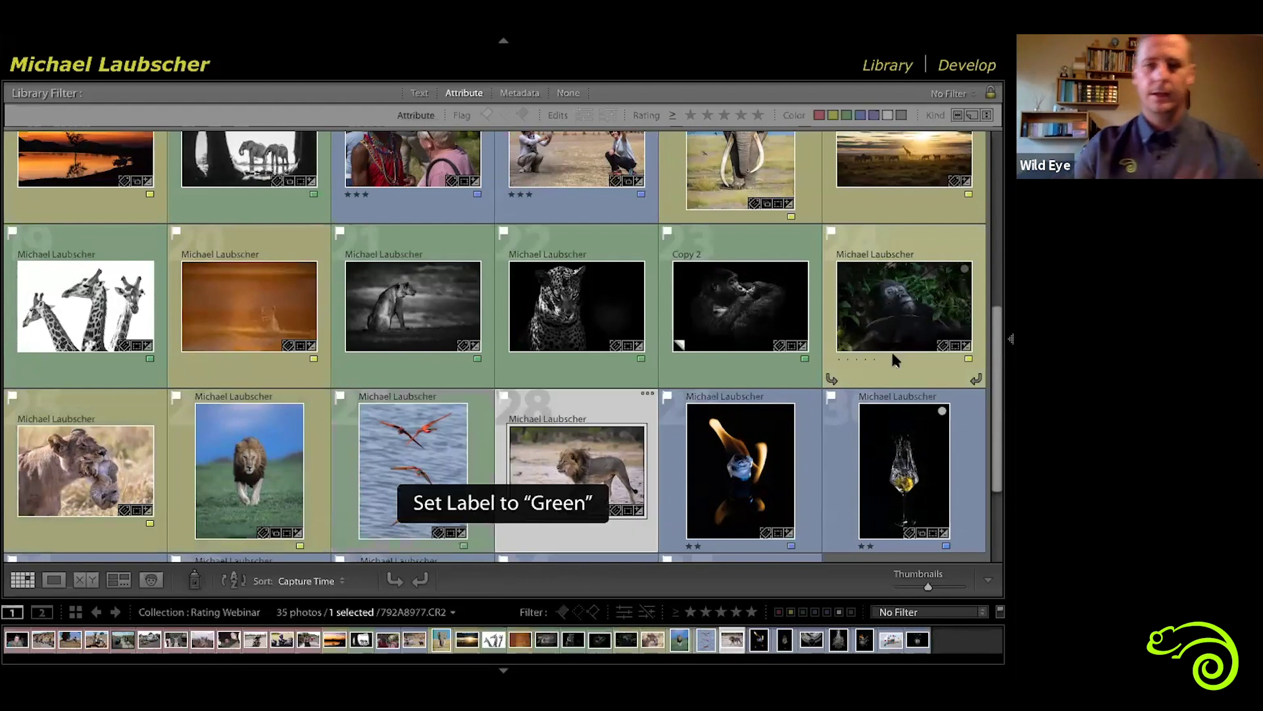
{"action": "scroll", "coordinate": [607, 381], "scroll_direction": "down", "scroll_amount": 2}
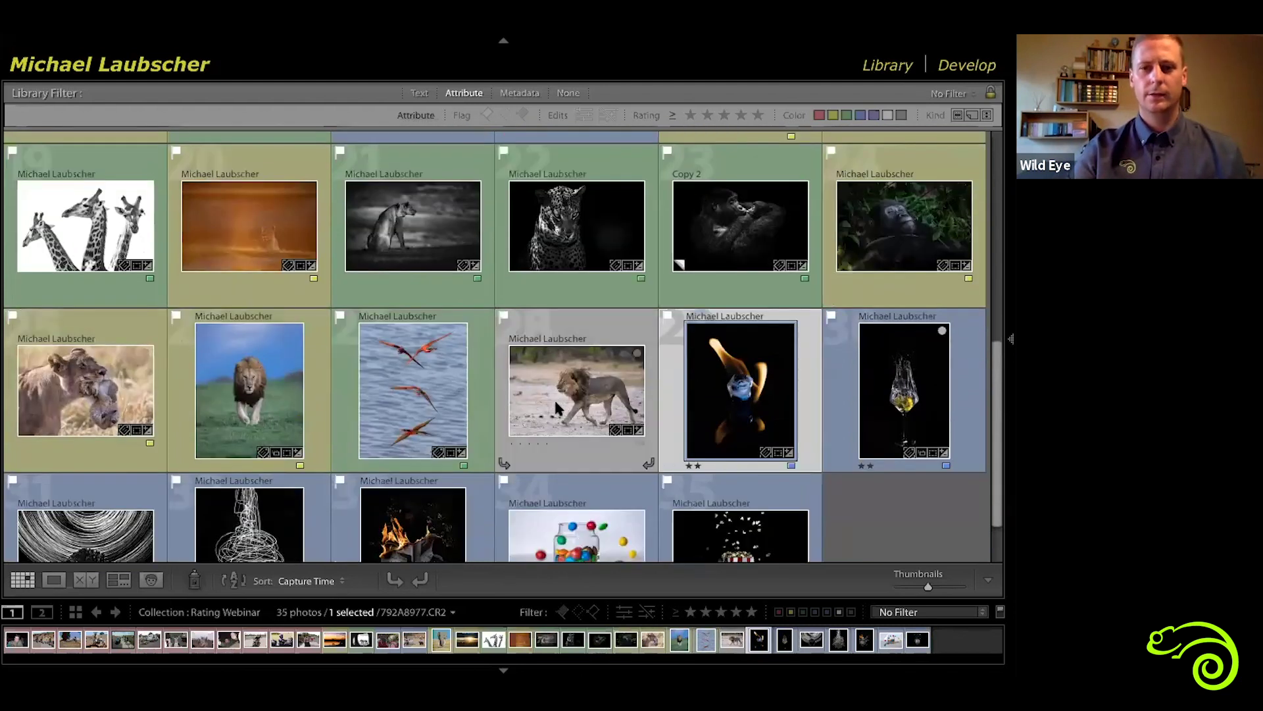
{"action": "key", "text": "8"}
{"action": "key", "text": "Right"}
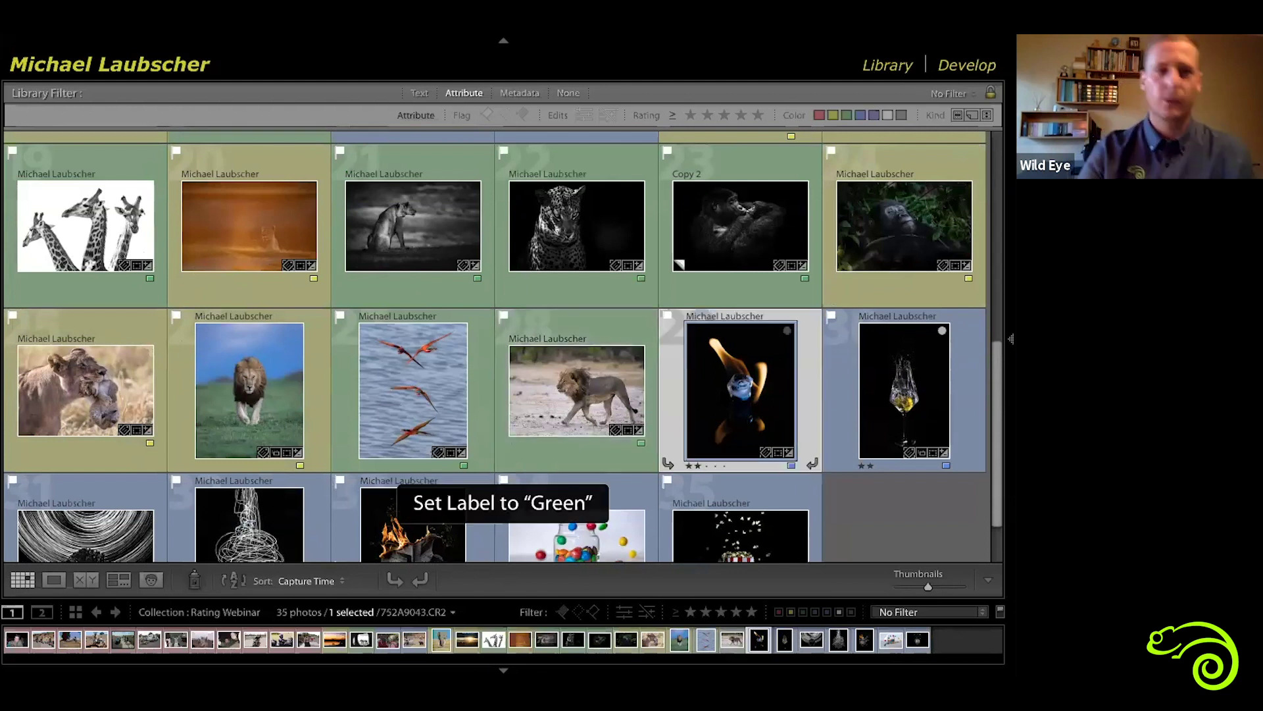
Filter the collection to the red-labelled photos, and switch the filter to the yellow-labelled ones.
{"action": "scroll", "coordinate": [722, 398], "scroll_direction": "up", "scroll_amount": 2}
{"action": "scroll", "coordinate": [722, 398], "scroll_direction": "up", "scroll_amount": 4}
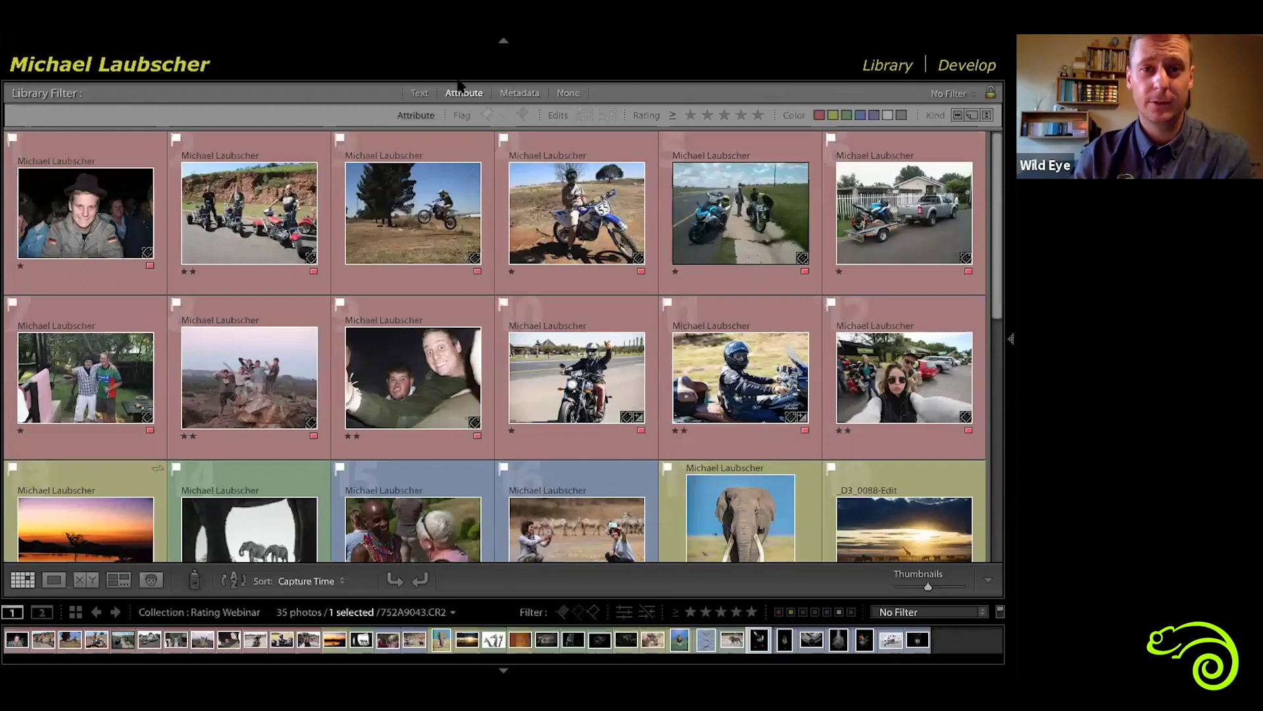
{"action": "left_click", "coordinate": [817, 114]}
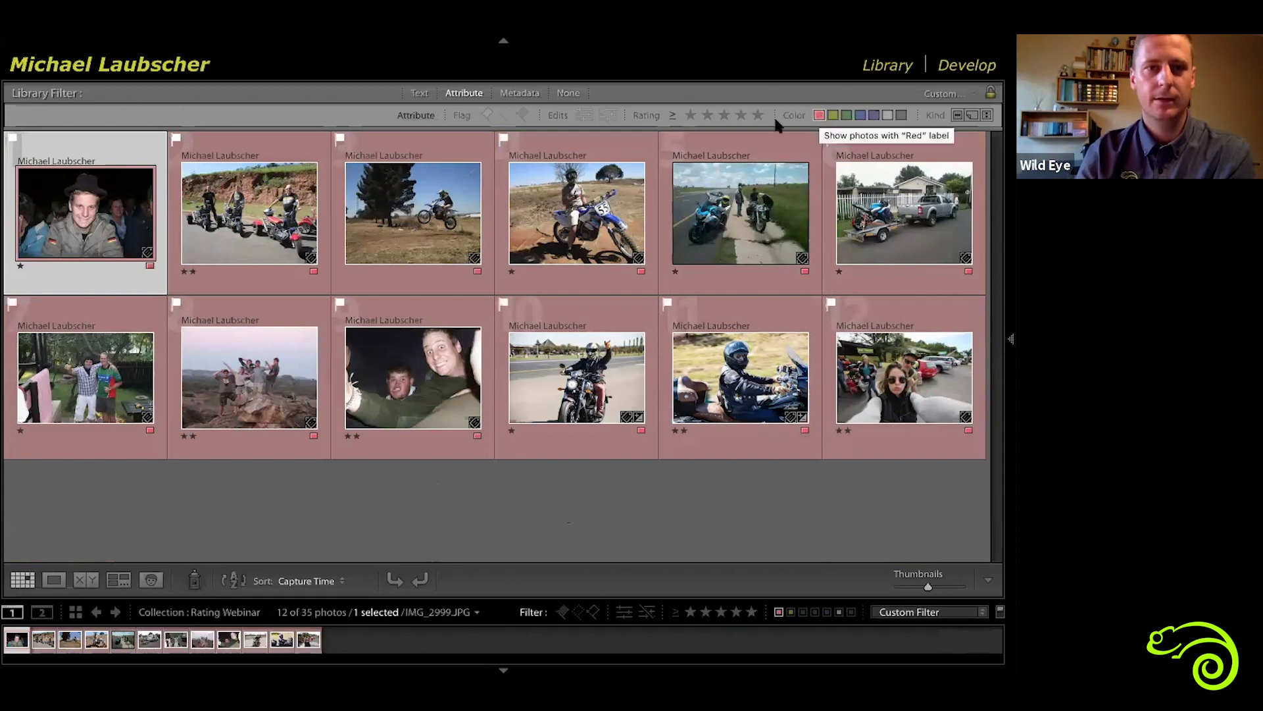
{"action": "left_click", "coordinate": [819, 118]}
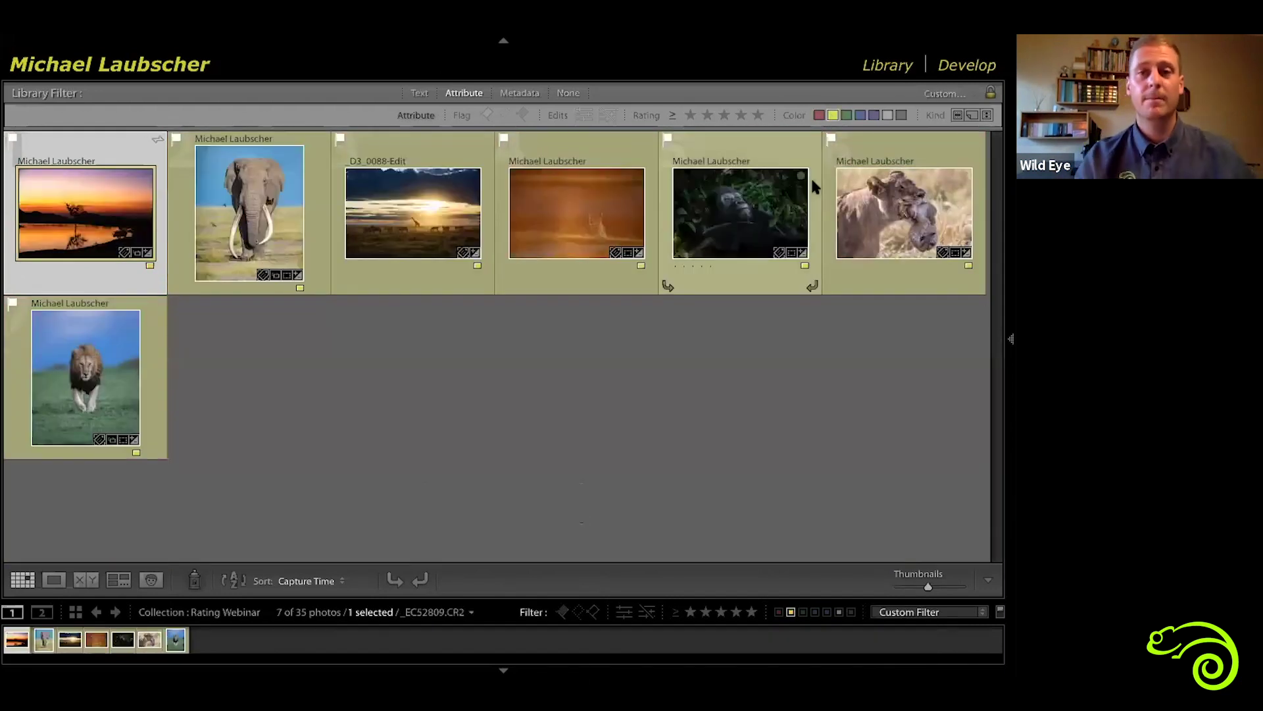
{"action": "mouse_move", "coordinate": [4, 339]}
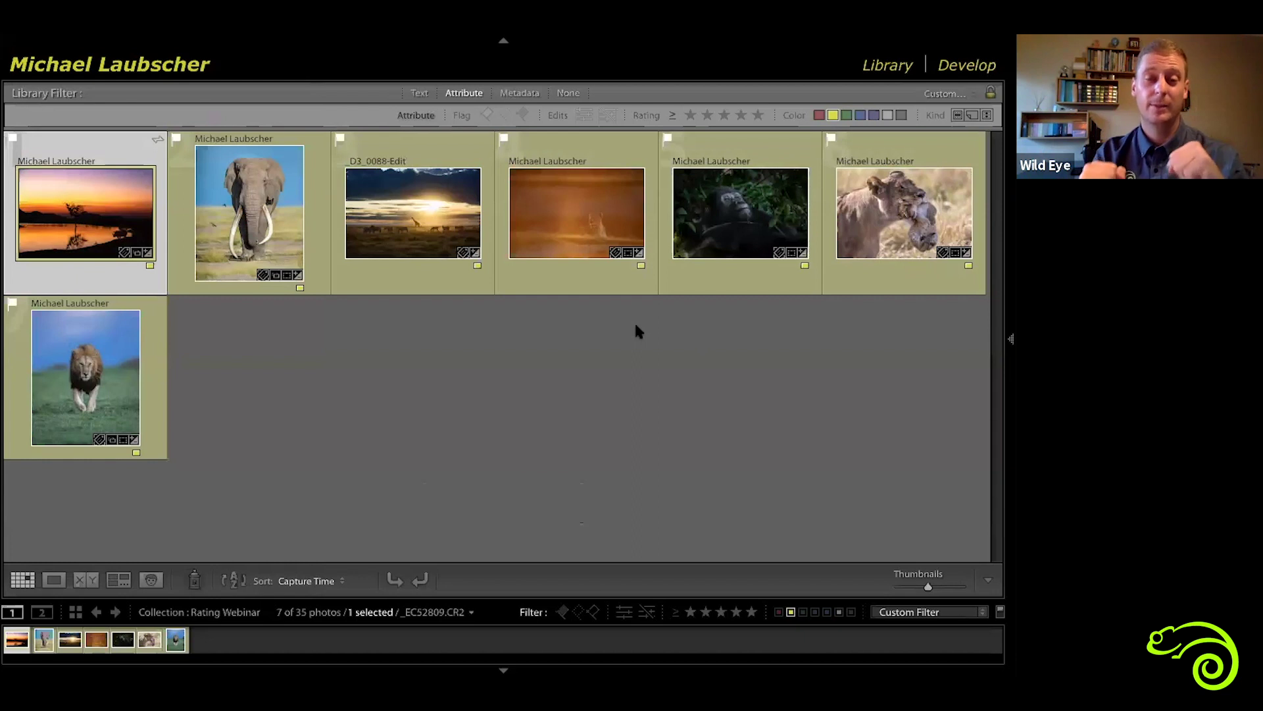
{"action": "mouse_move", "coordinate": [590, 270]}
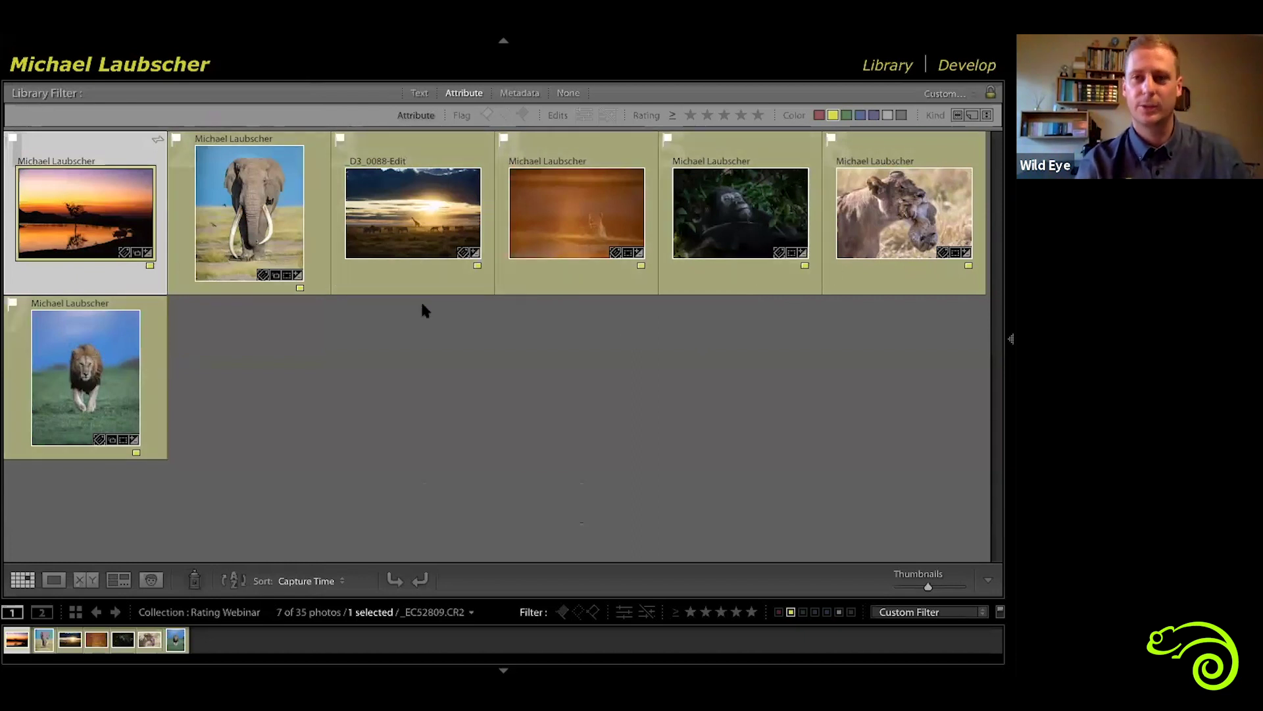
{"action": "mouse_move", "coordinate": [814, 164]}
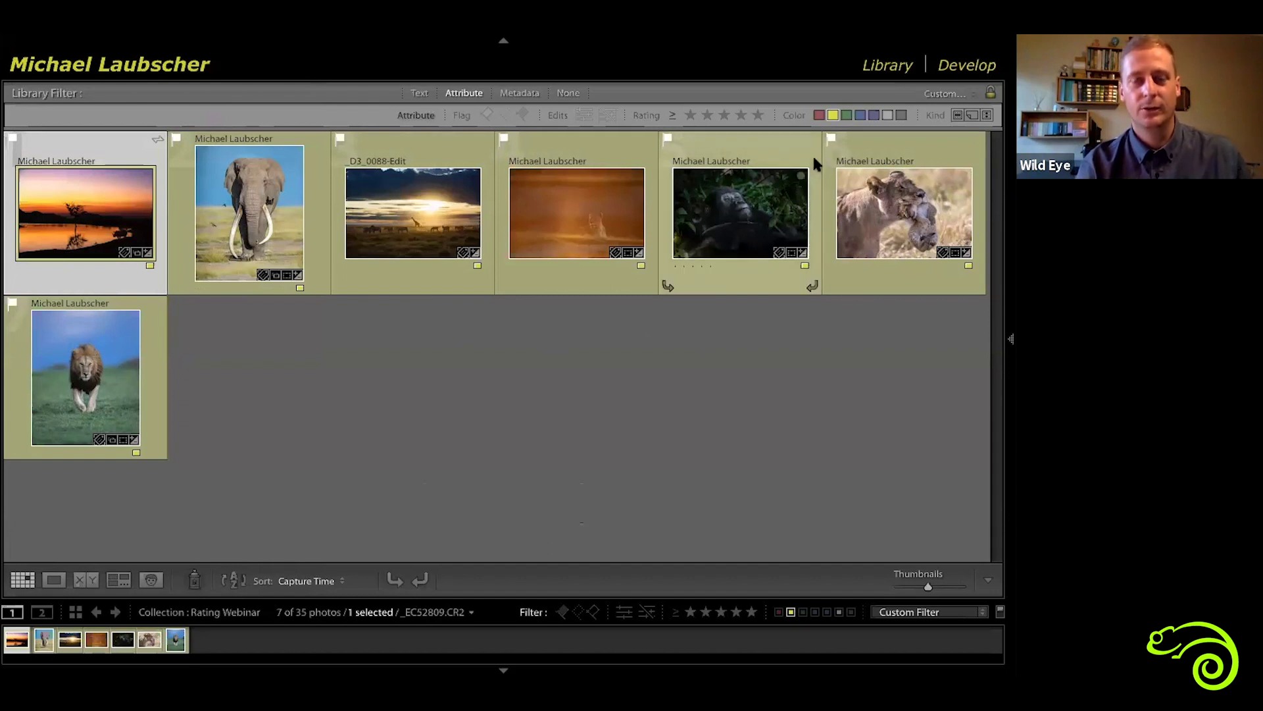
Switch the colour label filter from yellow to green, and from green to blue only.
{"action": "left_click", "coordinate": [833, 117]}
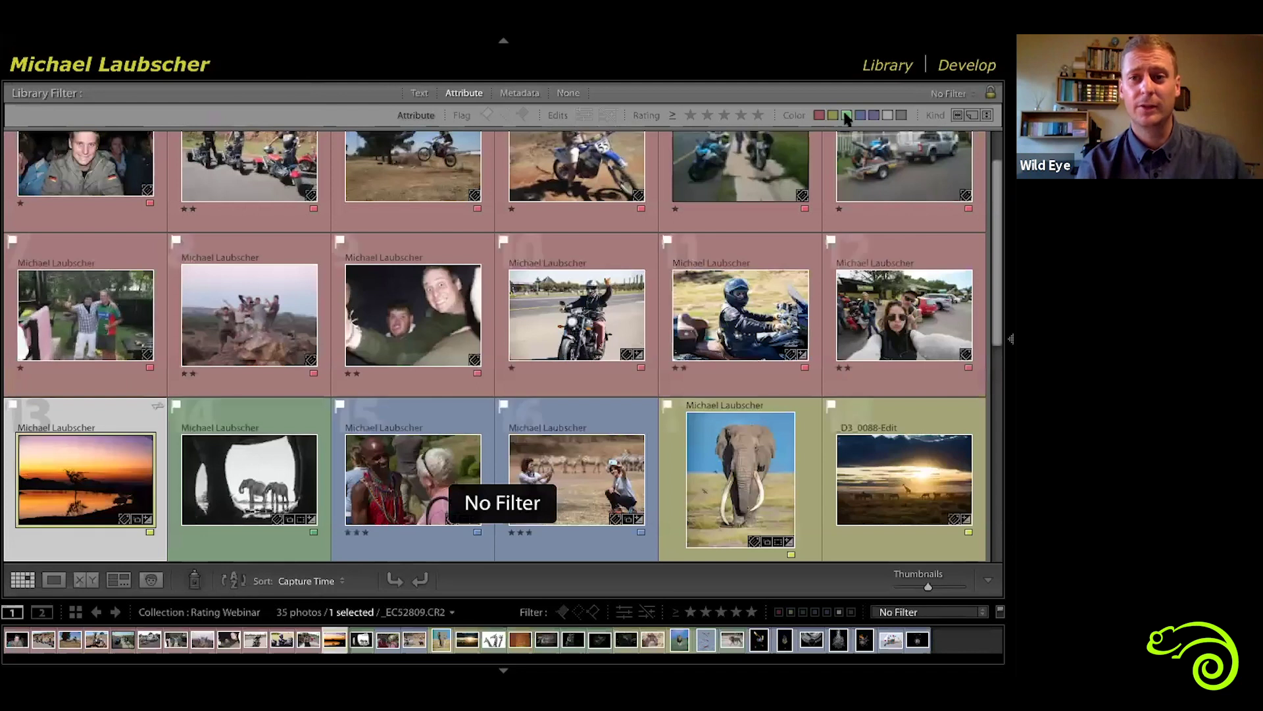
{"action": "left_click", "coordinate": [847, 117]}
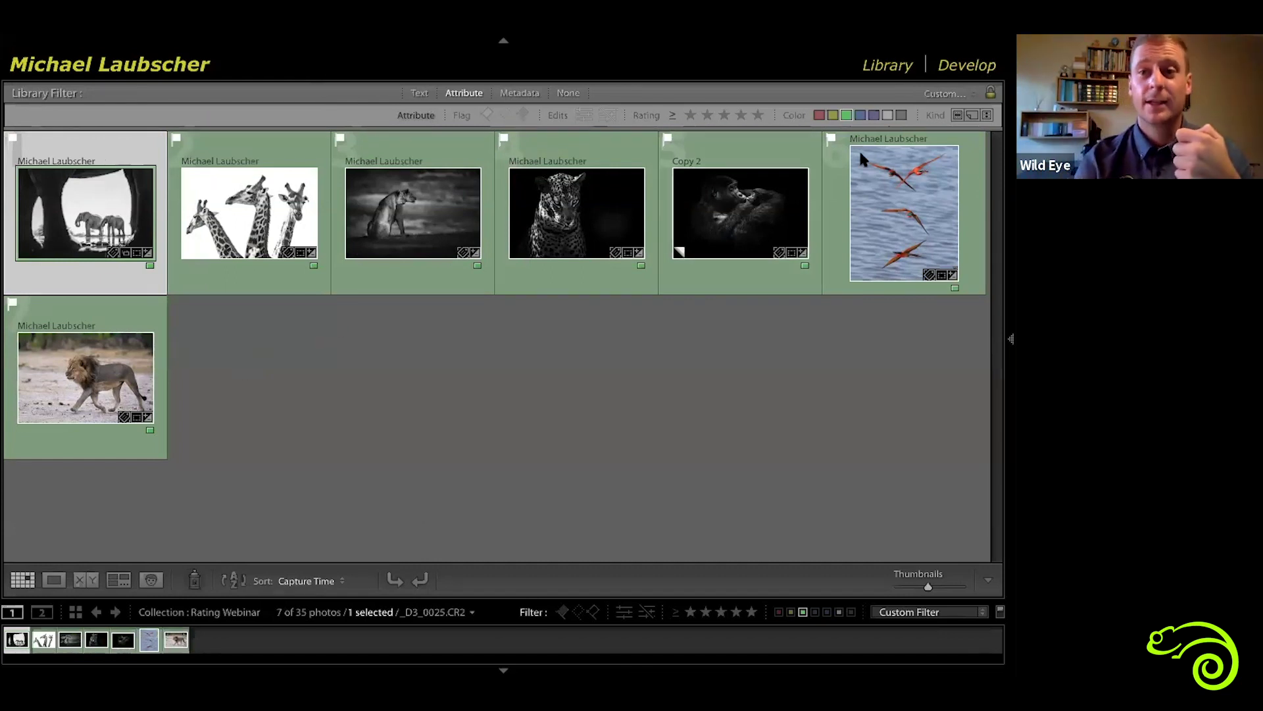
{"action": "left_click", "coordinate": [847, 115]}
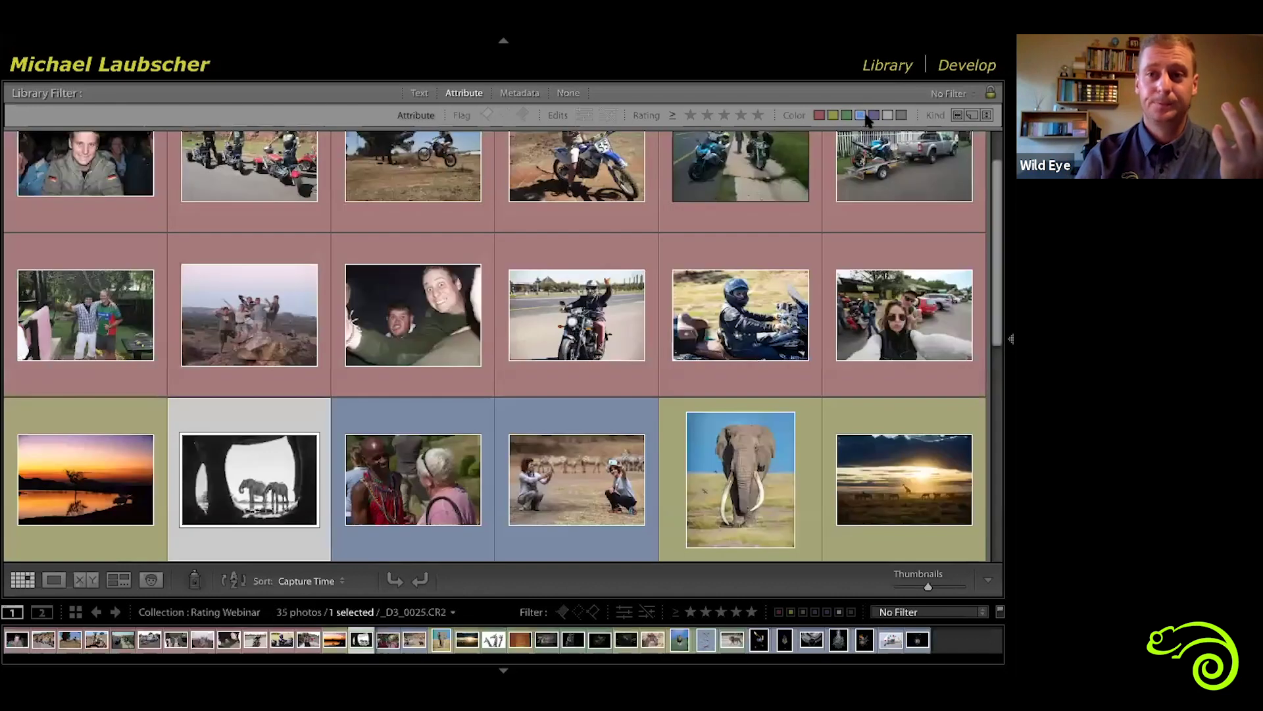
{"action": "left_click", "coordinate": [860, 115]}
{"action": "left_click", "coordinate": [874, 115]}
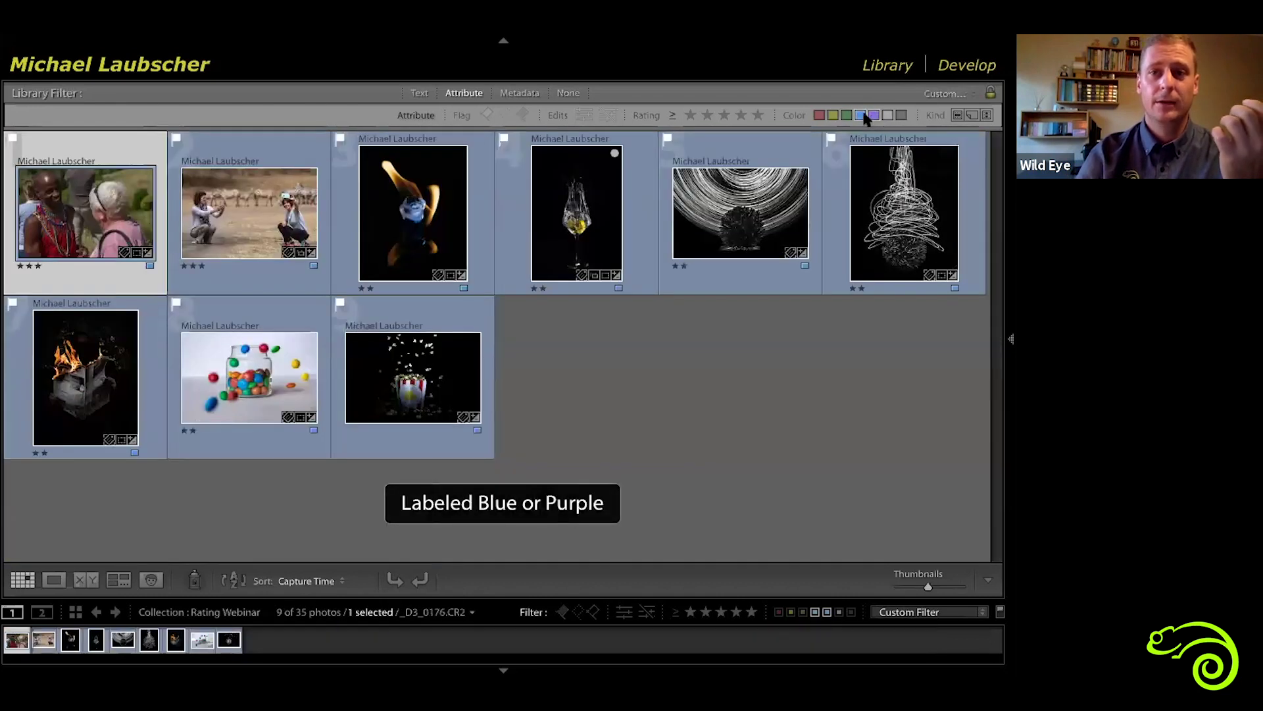
{"action": "left_click", "coordinate": [859, 115]}
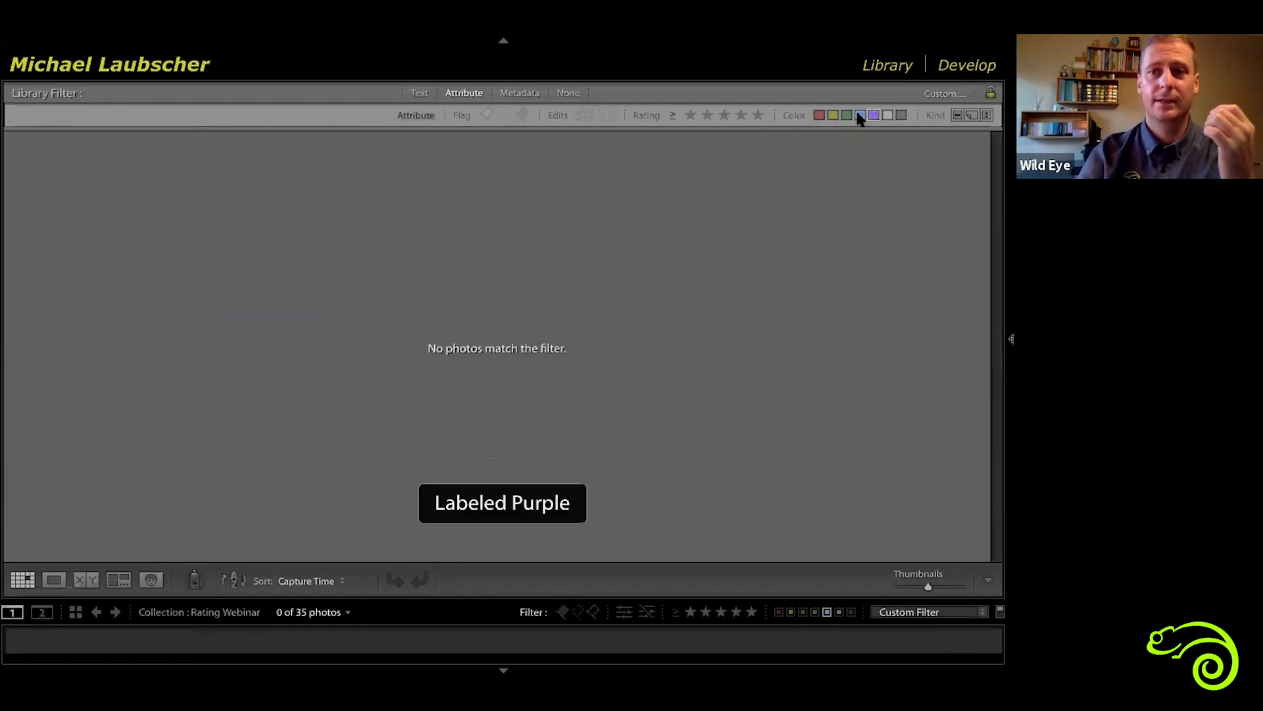
{"action": "left_click", "coordinate": [860, 116]}
{"action": "left_click", "coordinate": [874, 115]}
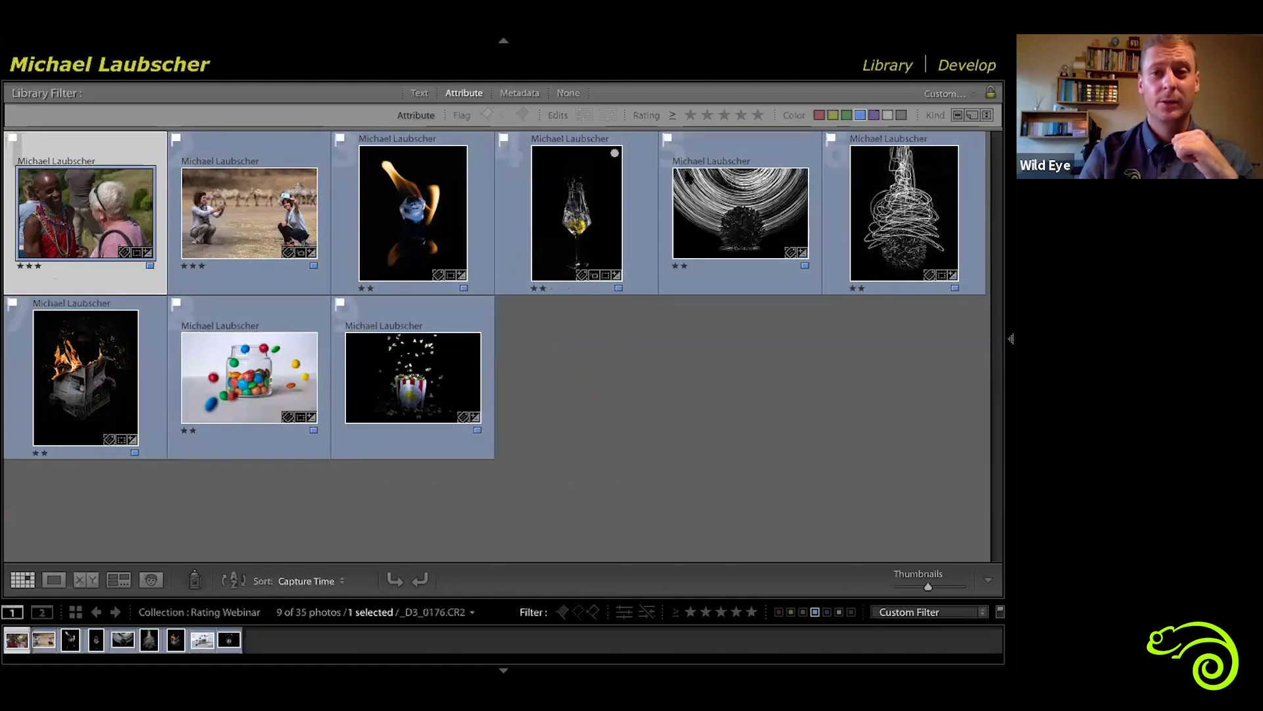
Narrow the blue-labelled photos to two stars and higher, and further to three stars and higher.
{"action": "left_click", "coordinate": [707, 116]}
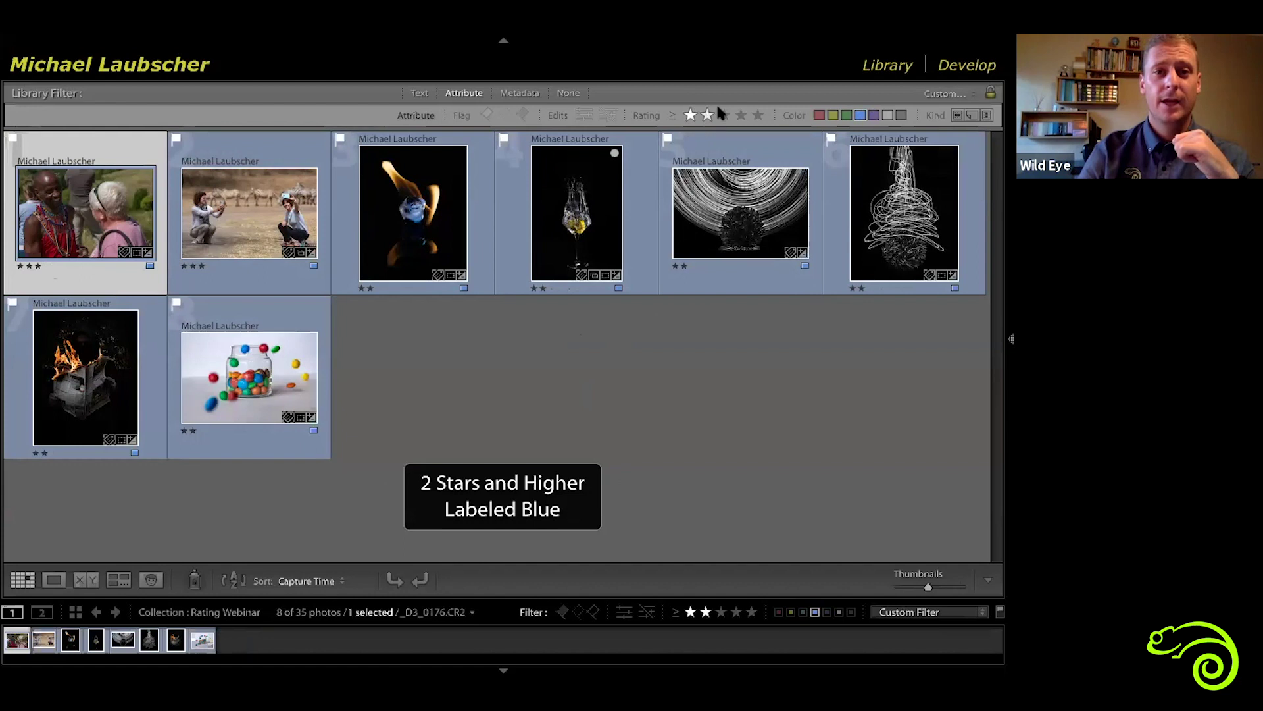
{"action": "left_click", "coordinate": [725, 116]}
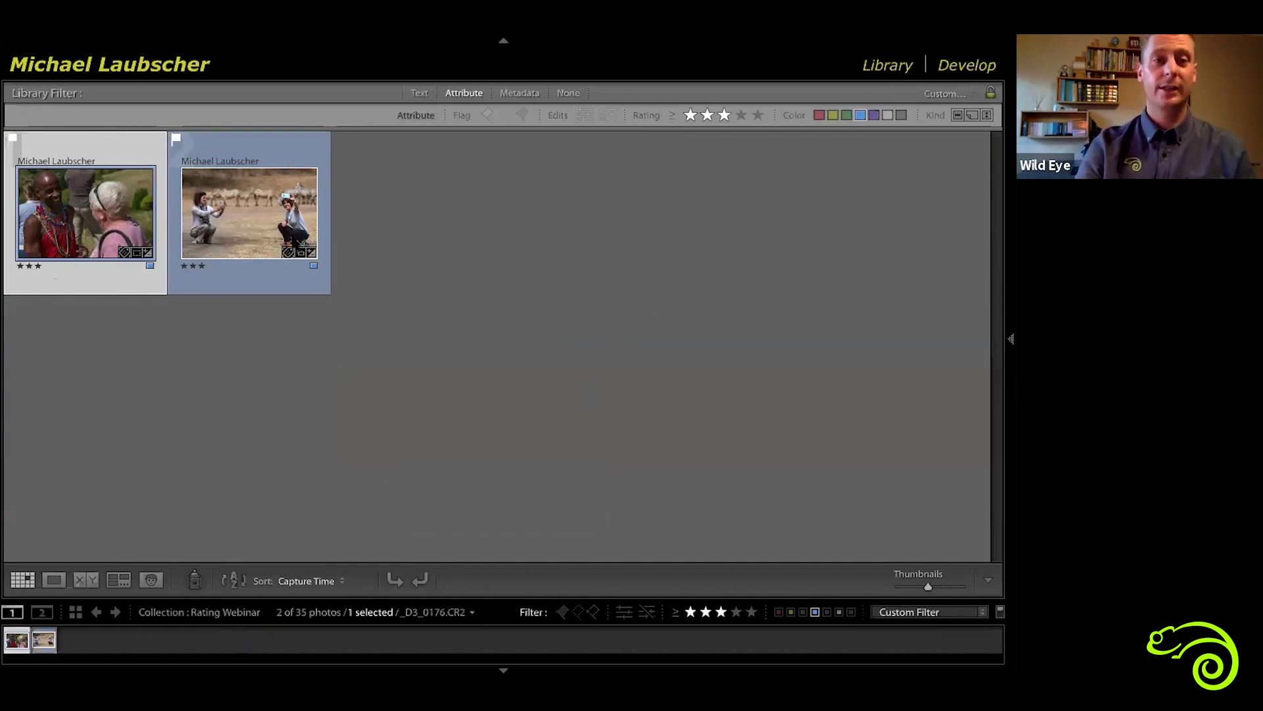
{"action": "mouse_move", "coordinate": [242, 268]}
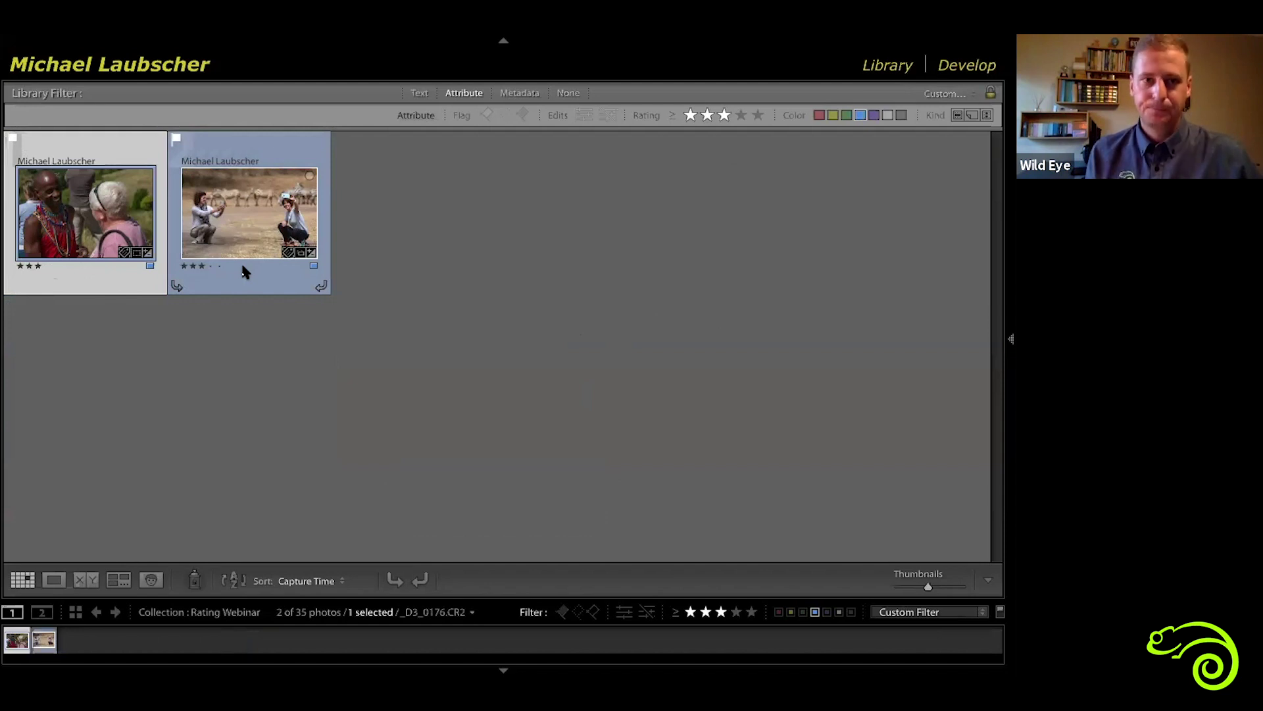
Turn off the library filter and look through the whole collection of colour-labelled thumbnails.
{"action": "left_click", "coordinate": [570, 92]}
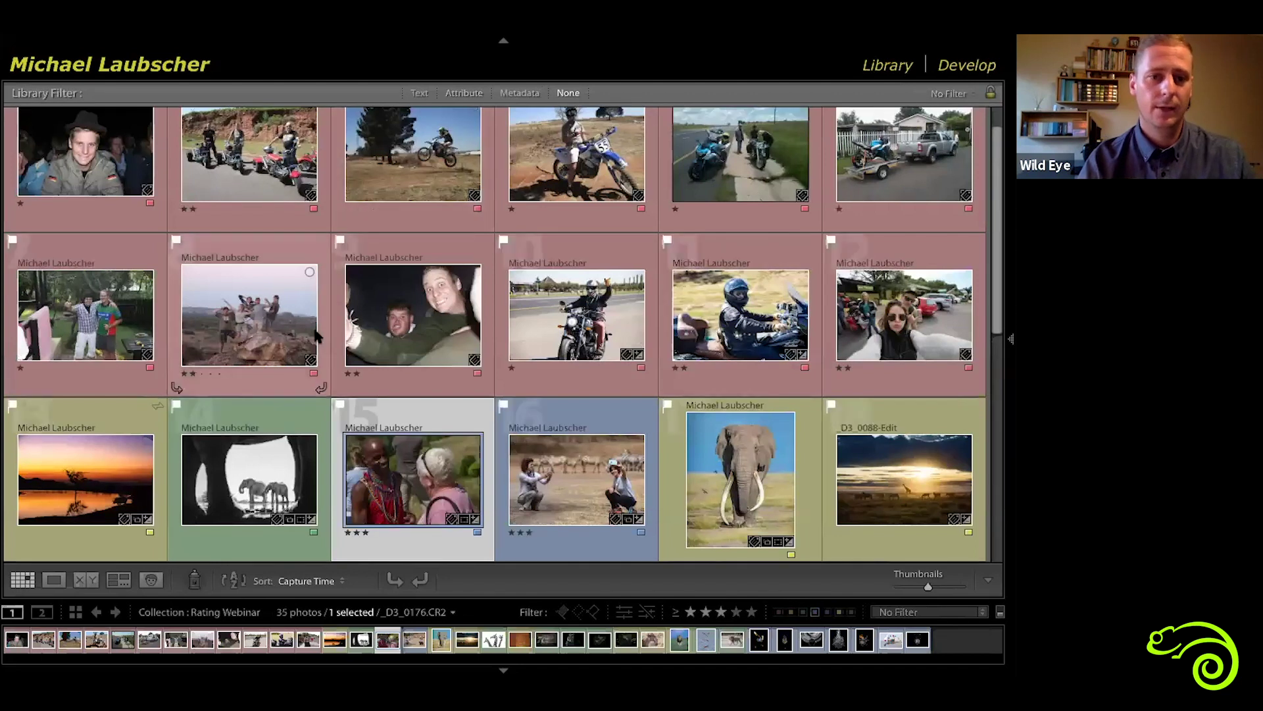
{"action": "scroll", "coordinate": [313, 325], "scroll_direction": "down", "scroll_amount": 8}
{"action": "scroll", "coordinate": [313, 326], "scroll_direction": "up", "scroll_amount": 10}
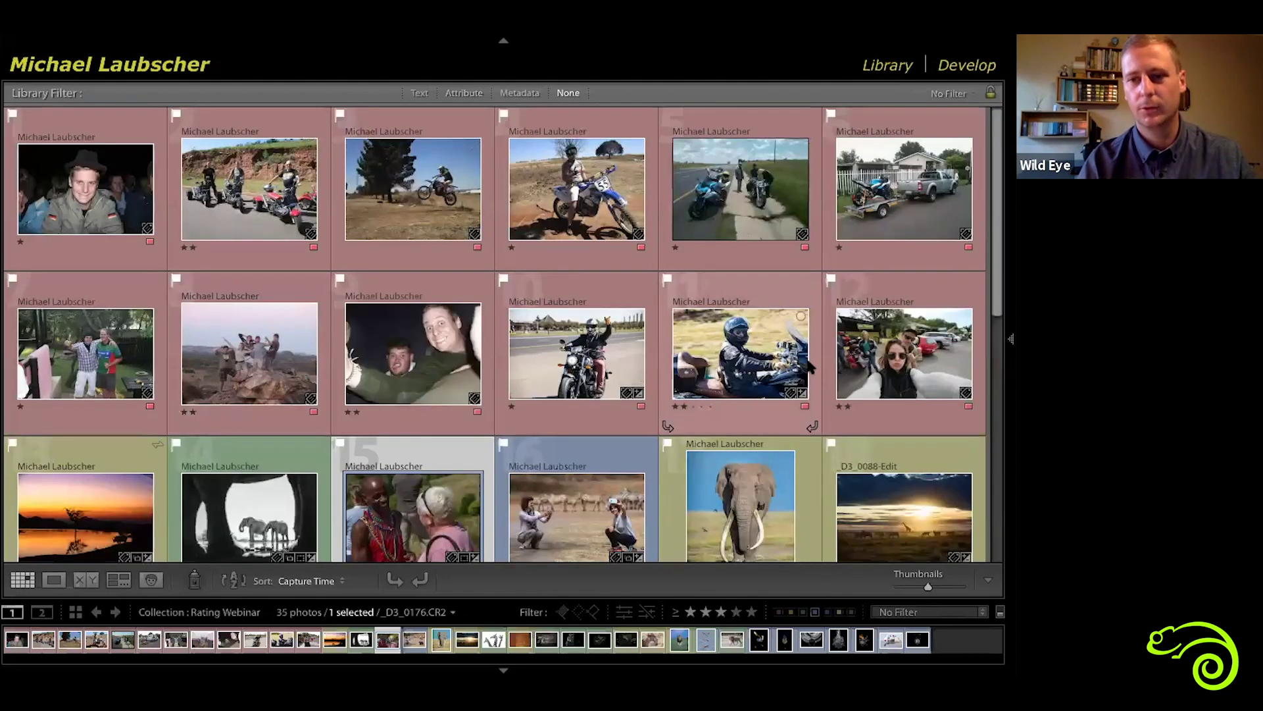
{"action": "scroll", "coordinate": [294, 380], "scroll_direction": "down", "scroll_amount": 7}
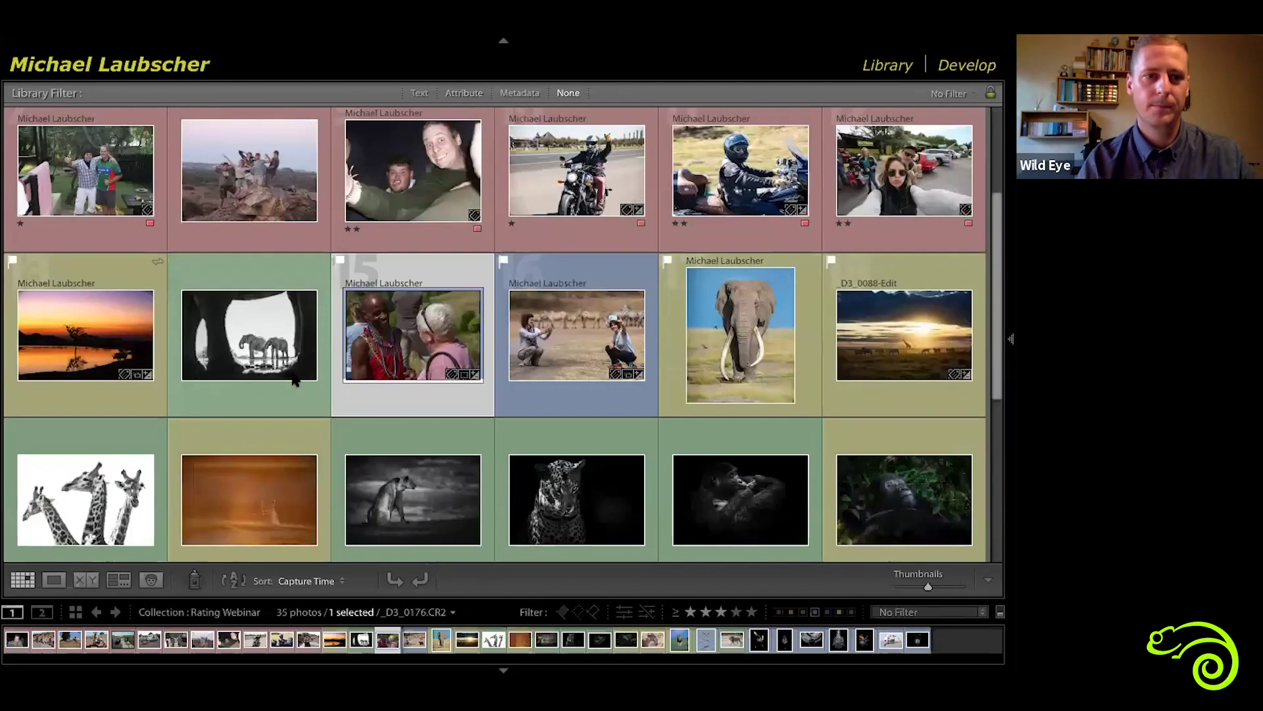
{"action": "scroll", "coordinate": [294, 380], "scroll_direction": "up", "scroll_amount": 8}
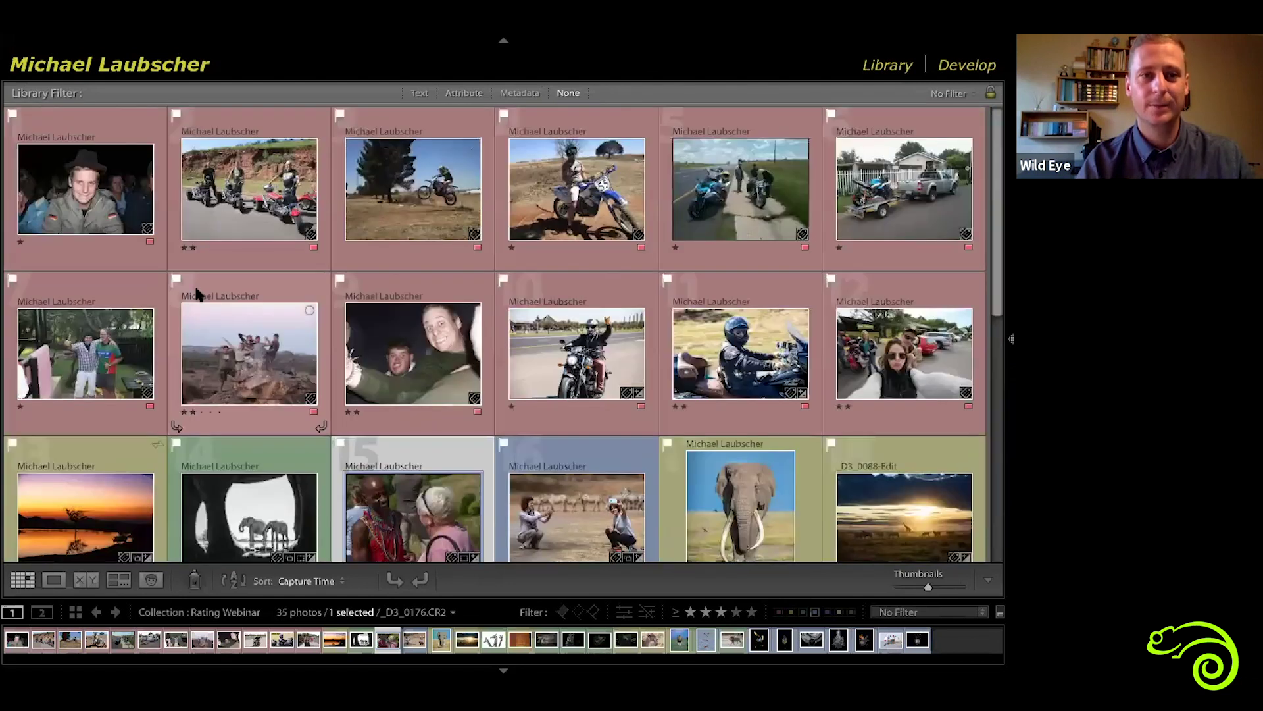
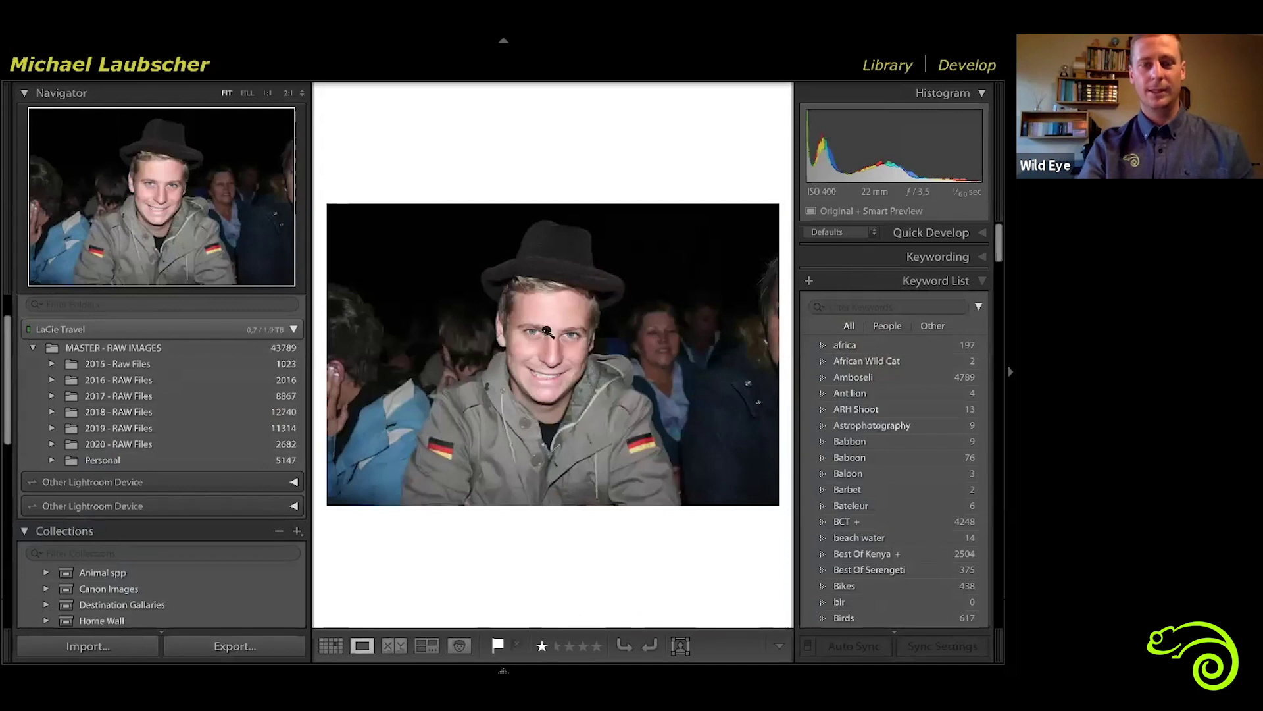
Hide both side panels around the enlarged portrait of the man in the hat, and show the photo information overlay.
{"action": "key", "text": "F7"}
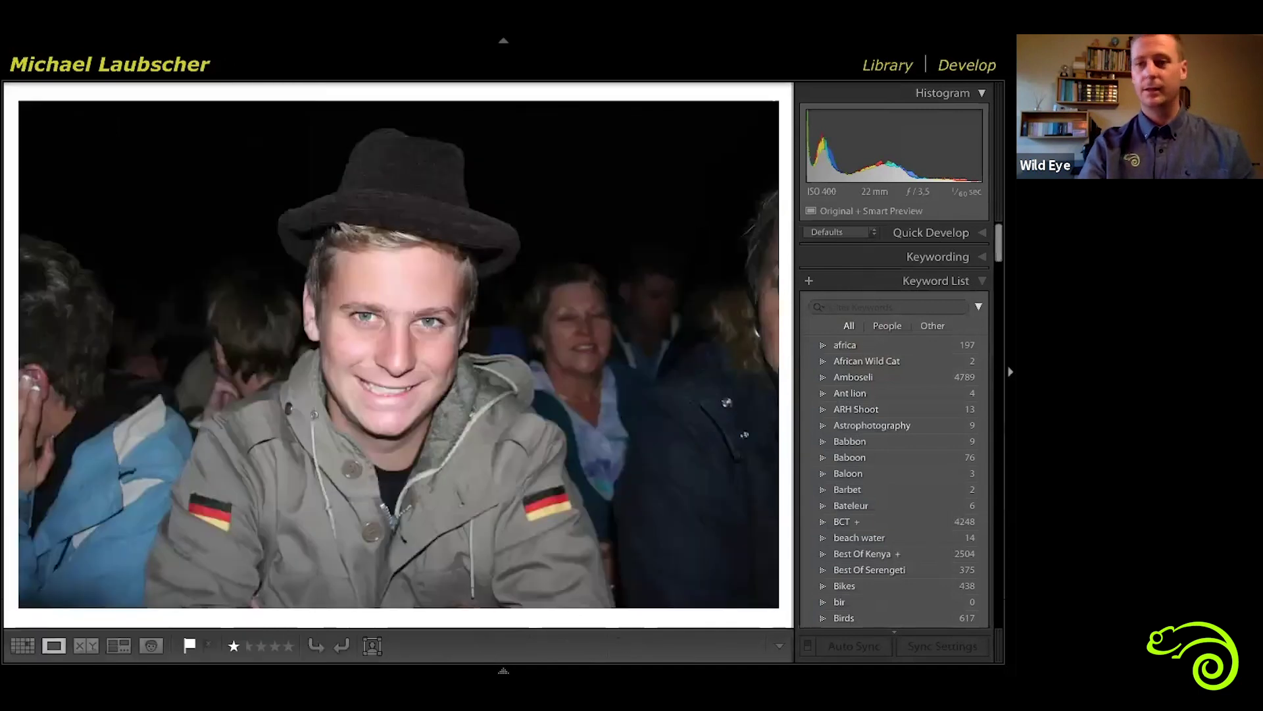
{"action": "key", "text": "F8"}
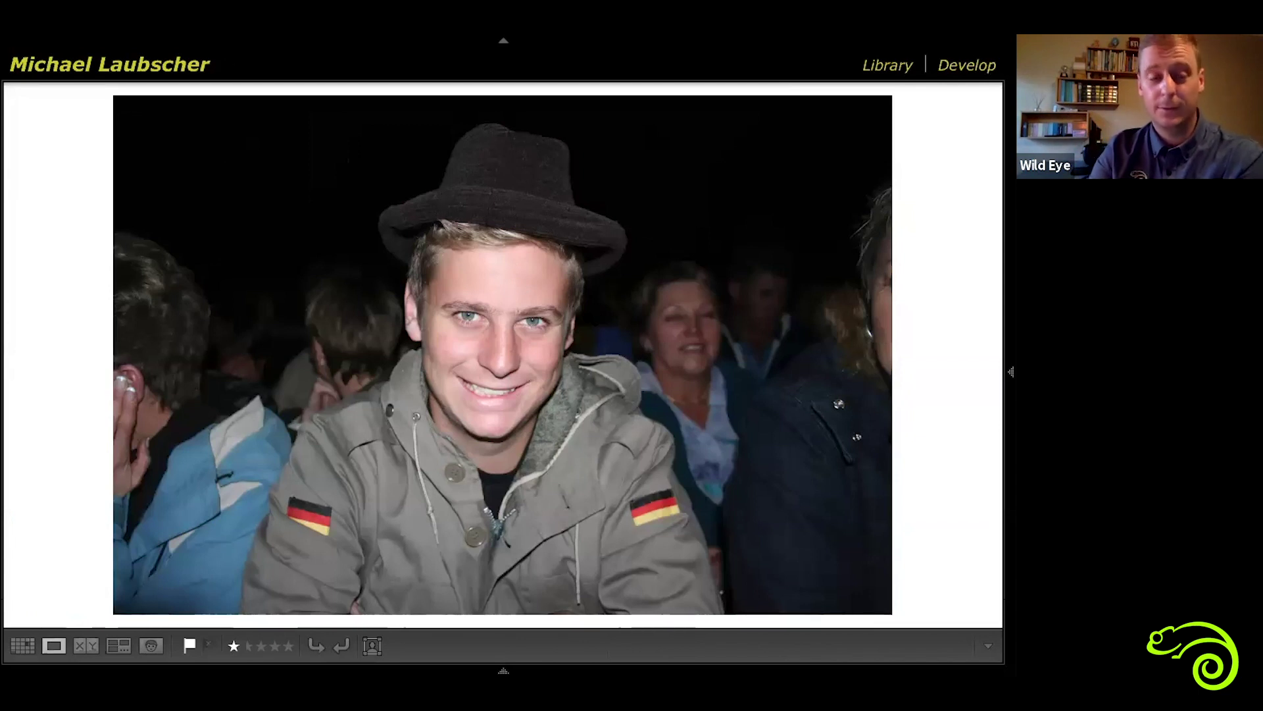
{"action": "key", "text": "i"}
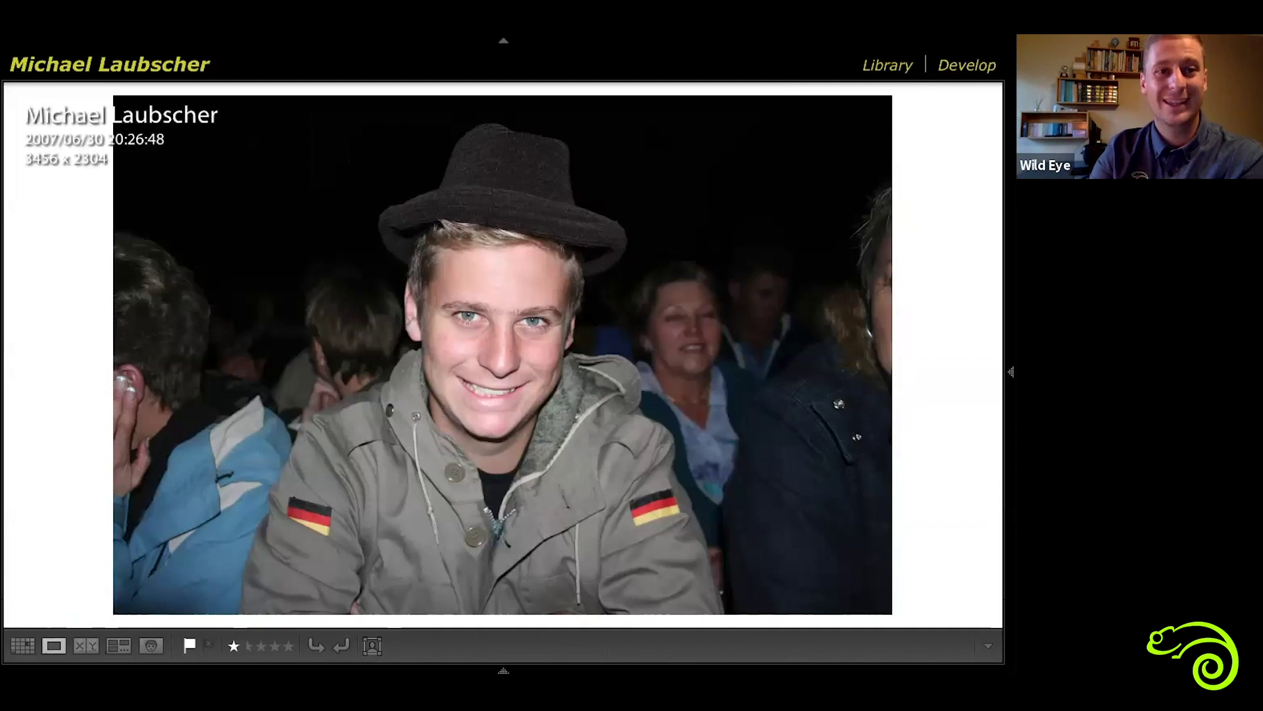
Cycle the portrait's information overlay repeatedly between capture date with dimensions and exposure details, and leave it hidden.
{"action": "key", "text": "i"}
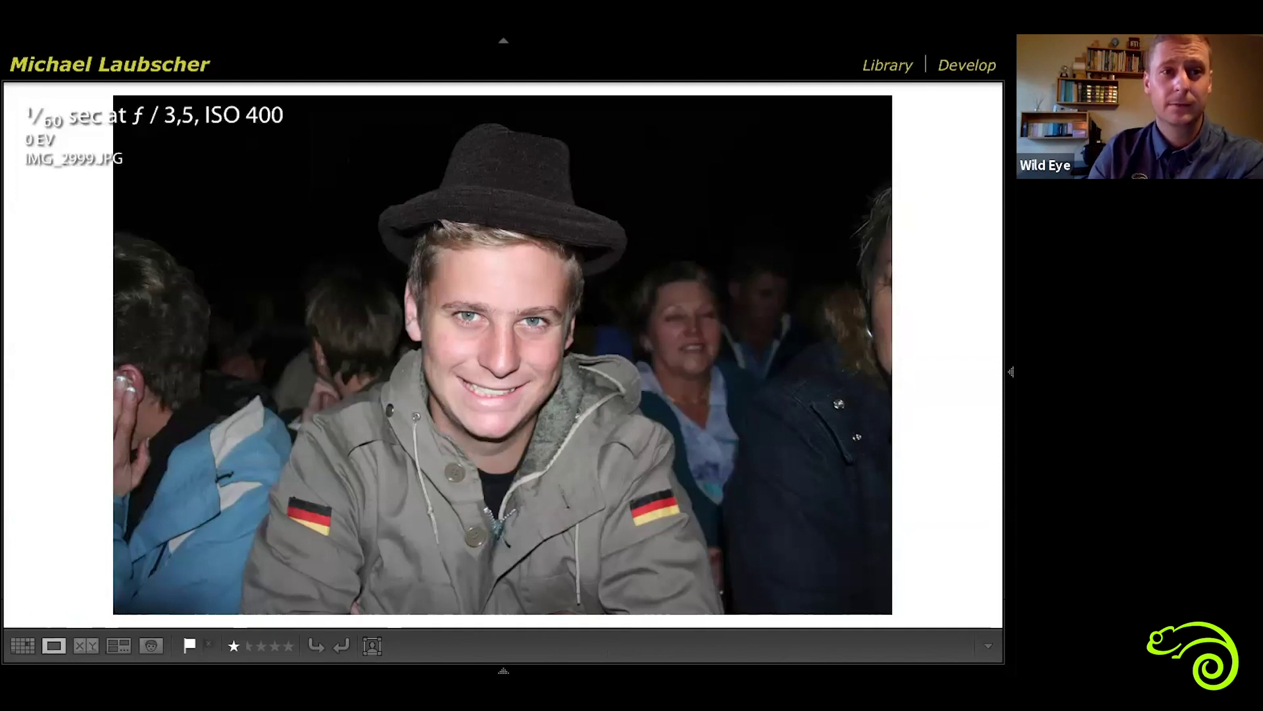
{"action": "key", "text": "i"}
{"action": "key", "text": "i"}
{"action": "key", "text": "i"}
{"action": "key", "text": "i"}
{"action": "key", "text": "i"}
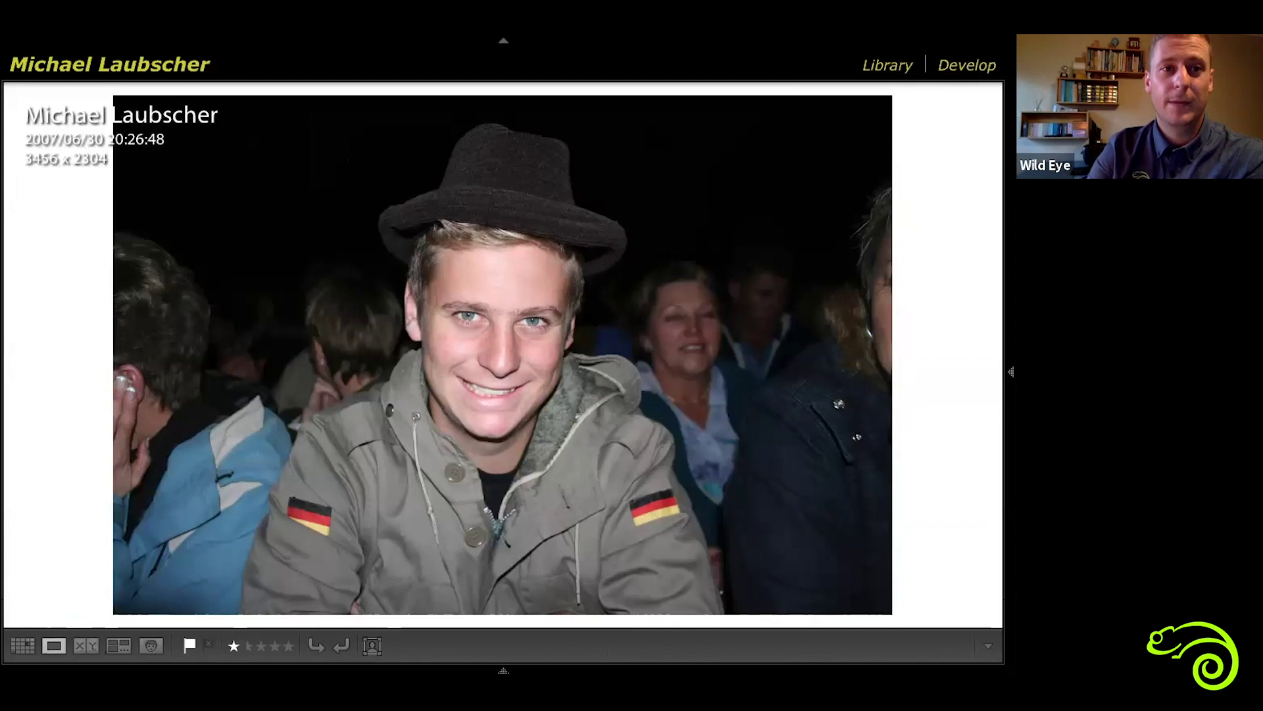
{"action": "key", "text": "i"}
{"action": "key", "text": "i"}
{"action": "key", "text": "i"}
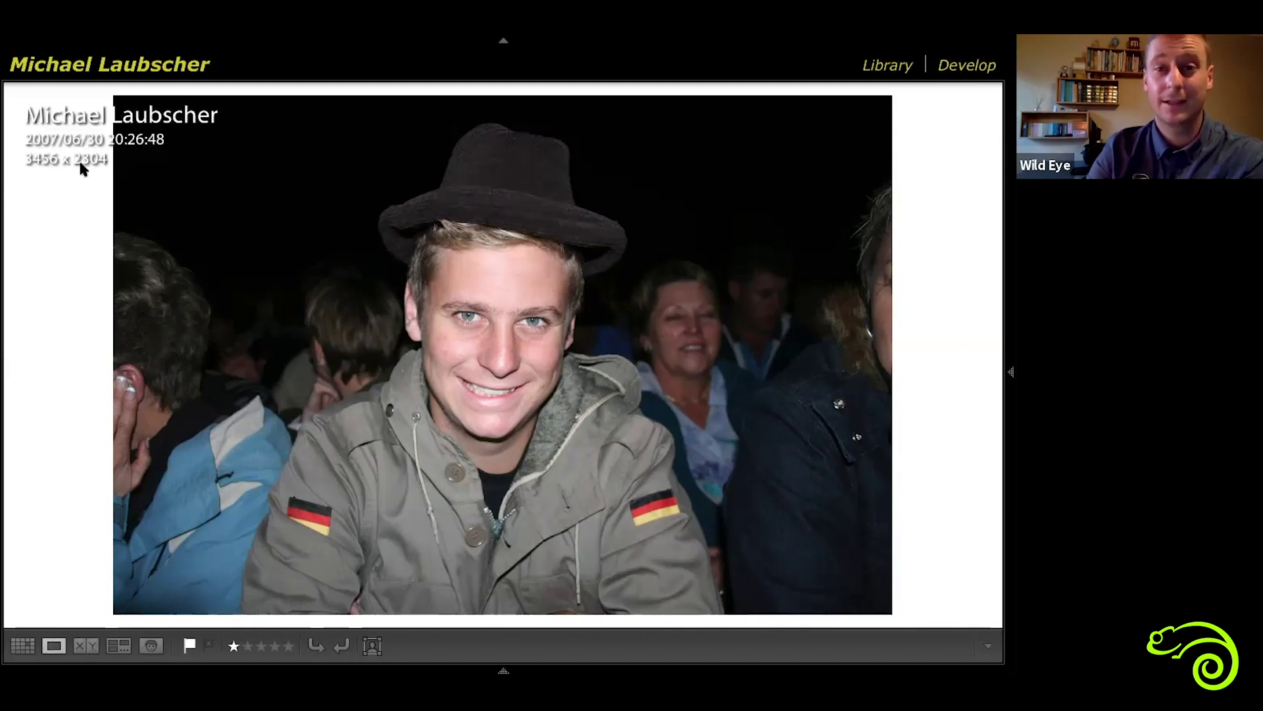
{"action": "key", "text": "i"}
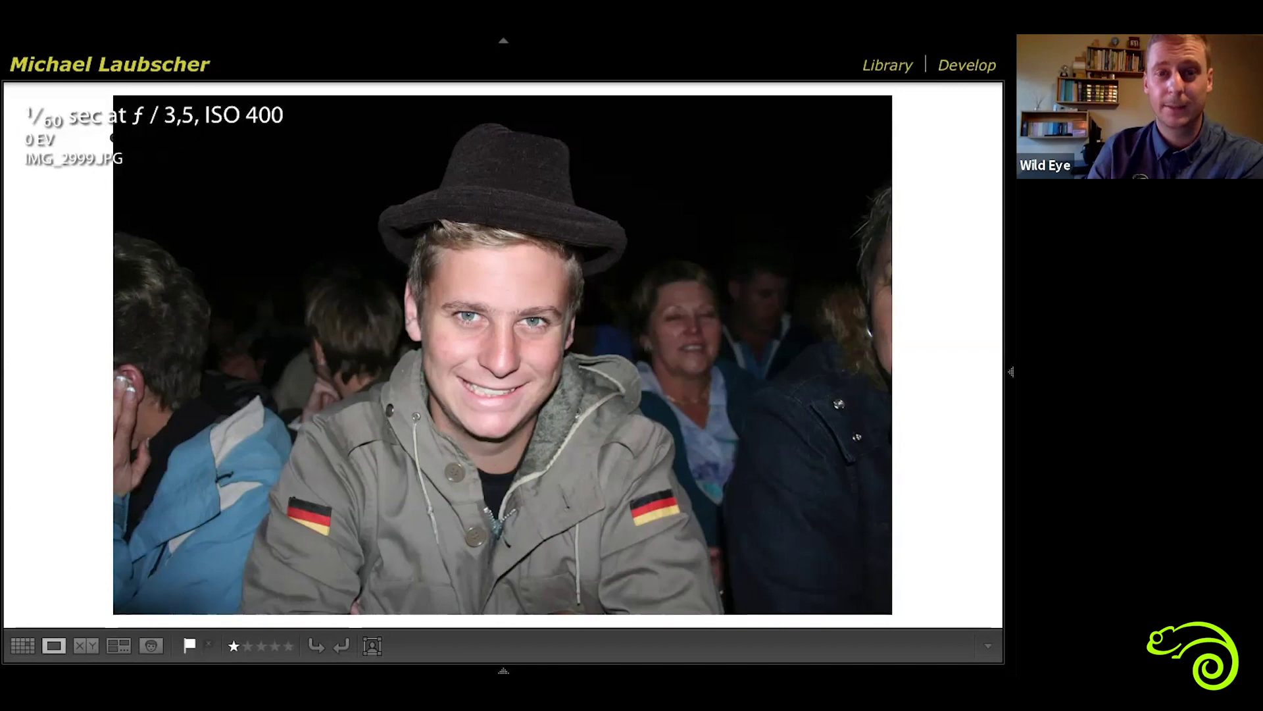
{"action": "key", "text": "i"}
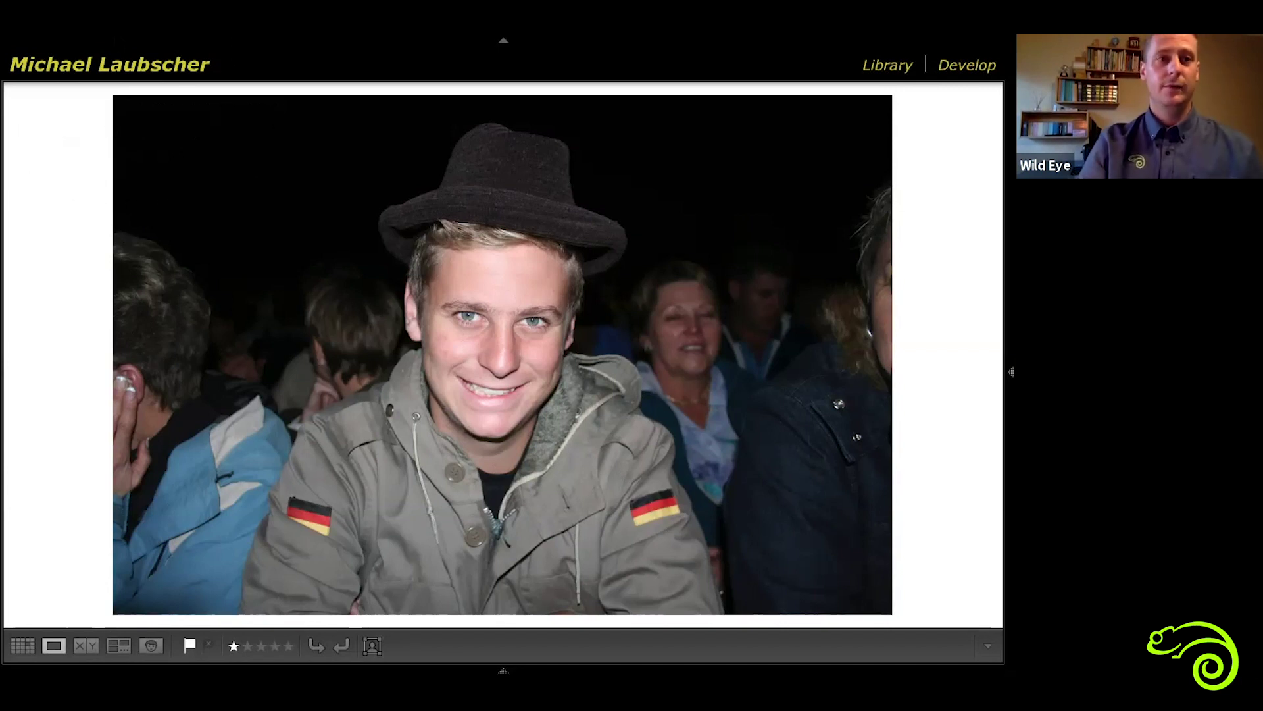
{"action": "mouse_move", "coordinate": [118, 48]}
{"action": "left_click", "coordinate": [158, 44]}
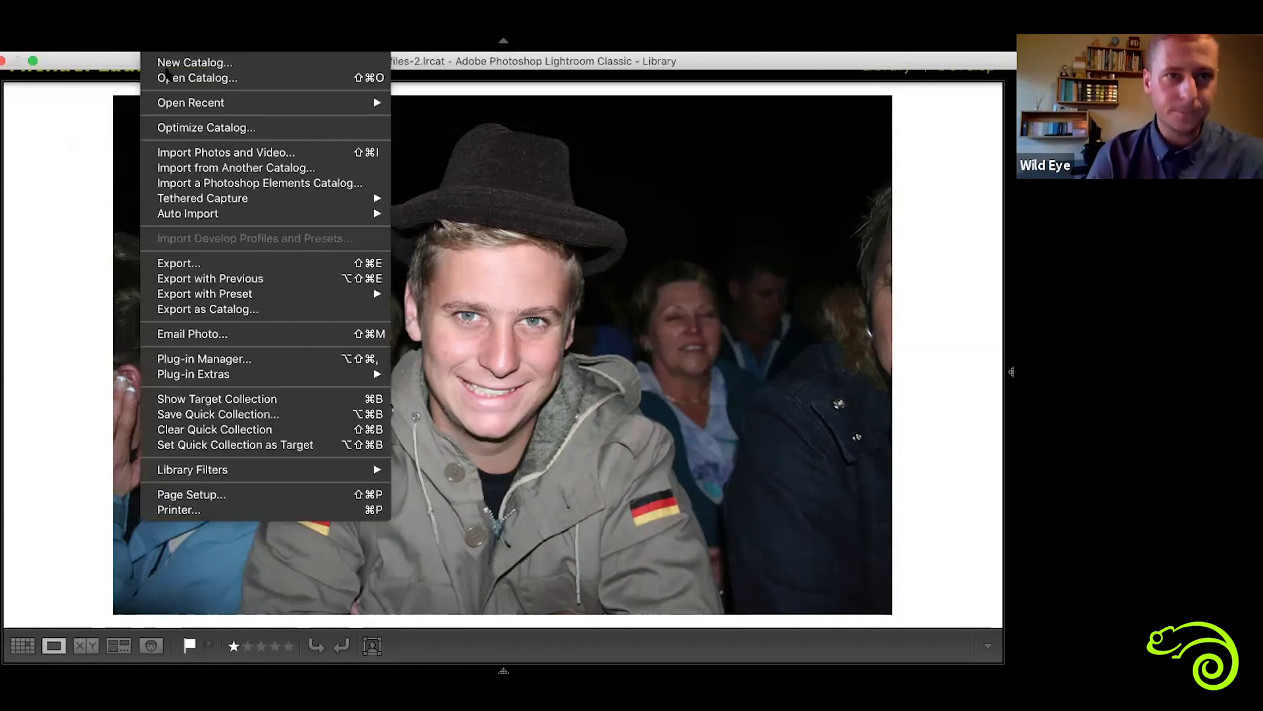
{"action": "mouse_move", "coordinate": [325, 57]}
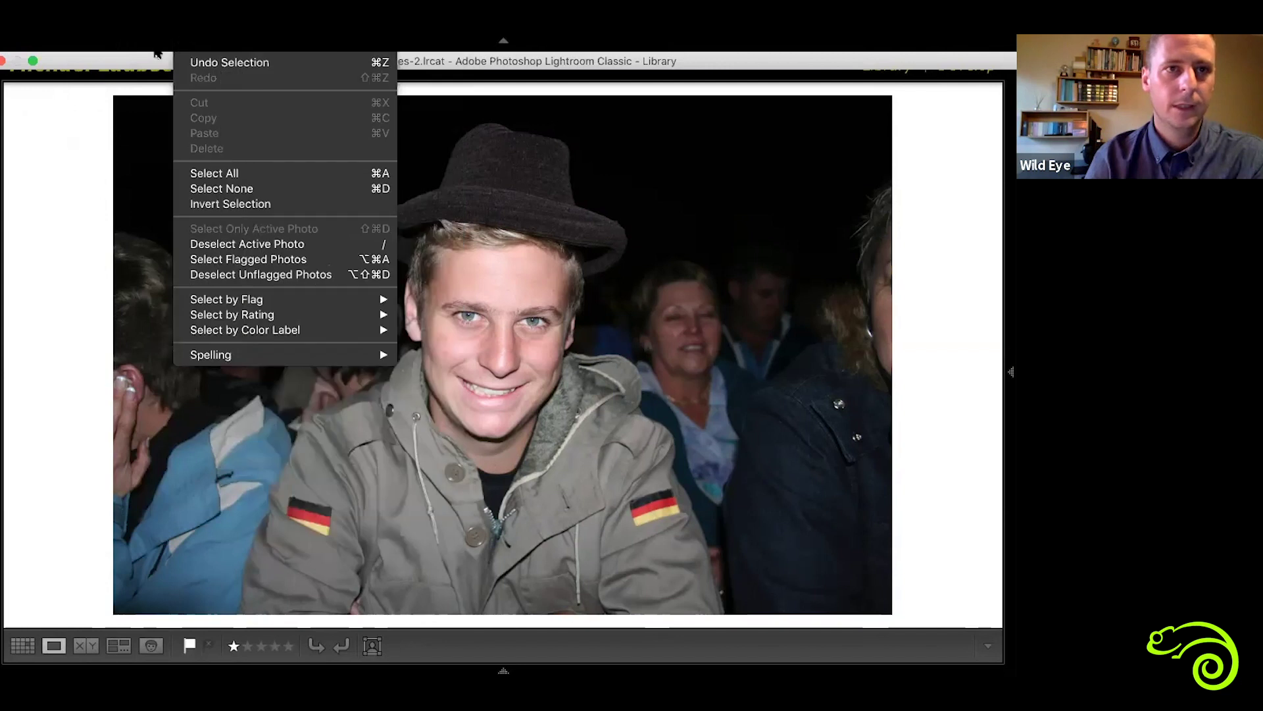
{"action": "mouse_move", "coordinate": [158, 56]}
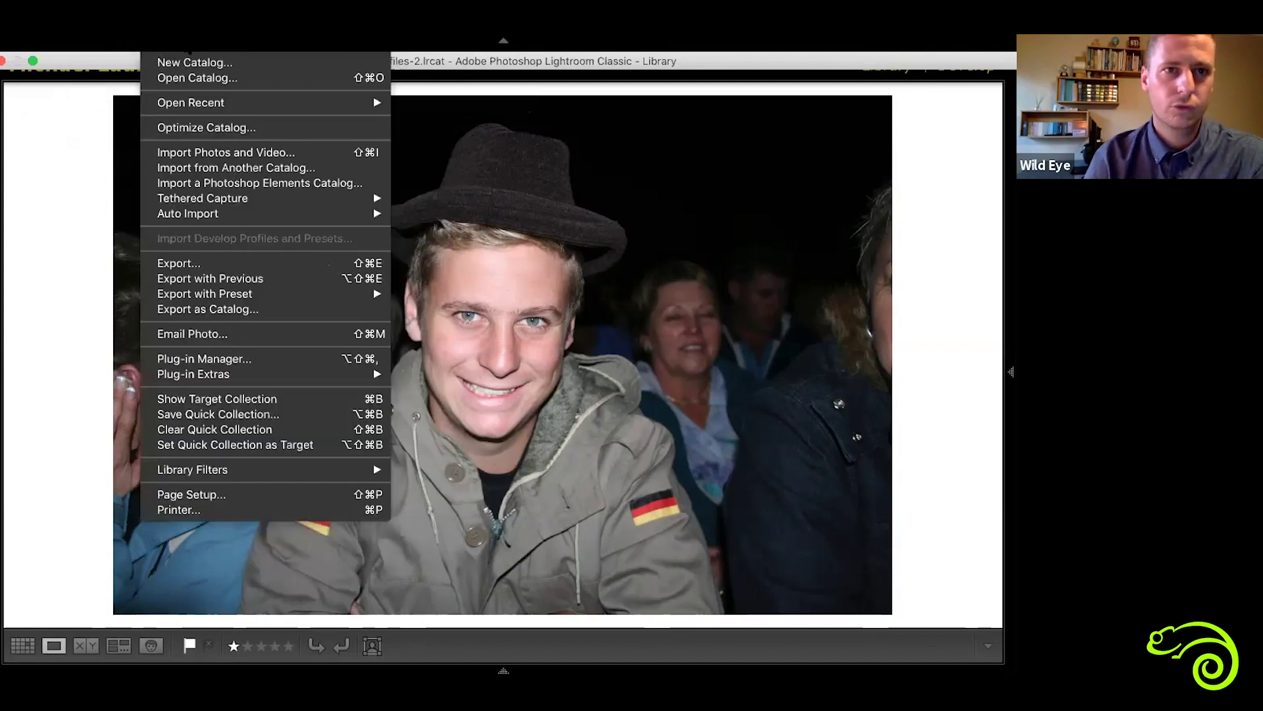
{"action": "mouse_move", "coordinate": [233, 57]}
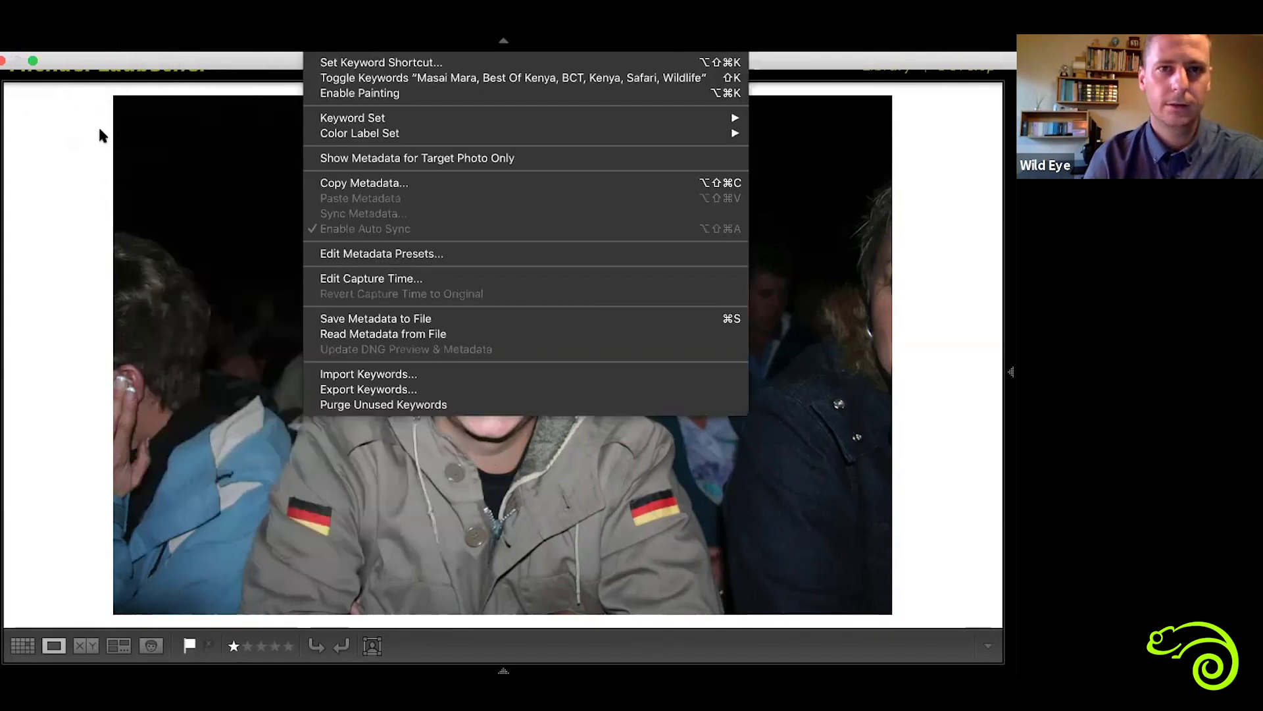
{"action": "mouse_move", "coordinate": [385, 46]}
{"action": "key", "text": "Escape"}
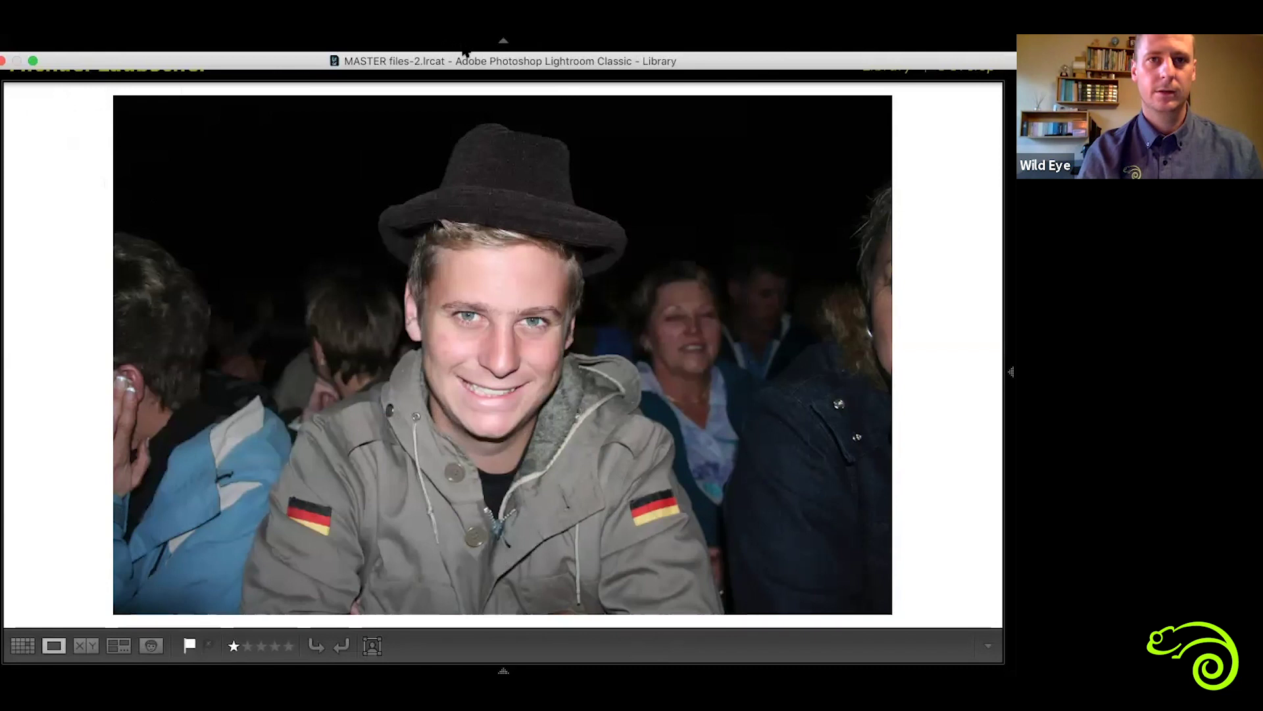
Display the Info 1 set as the Loupe information overlay on the portrait.
{"action": "left_click", "coordinate": [426, 49]}
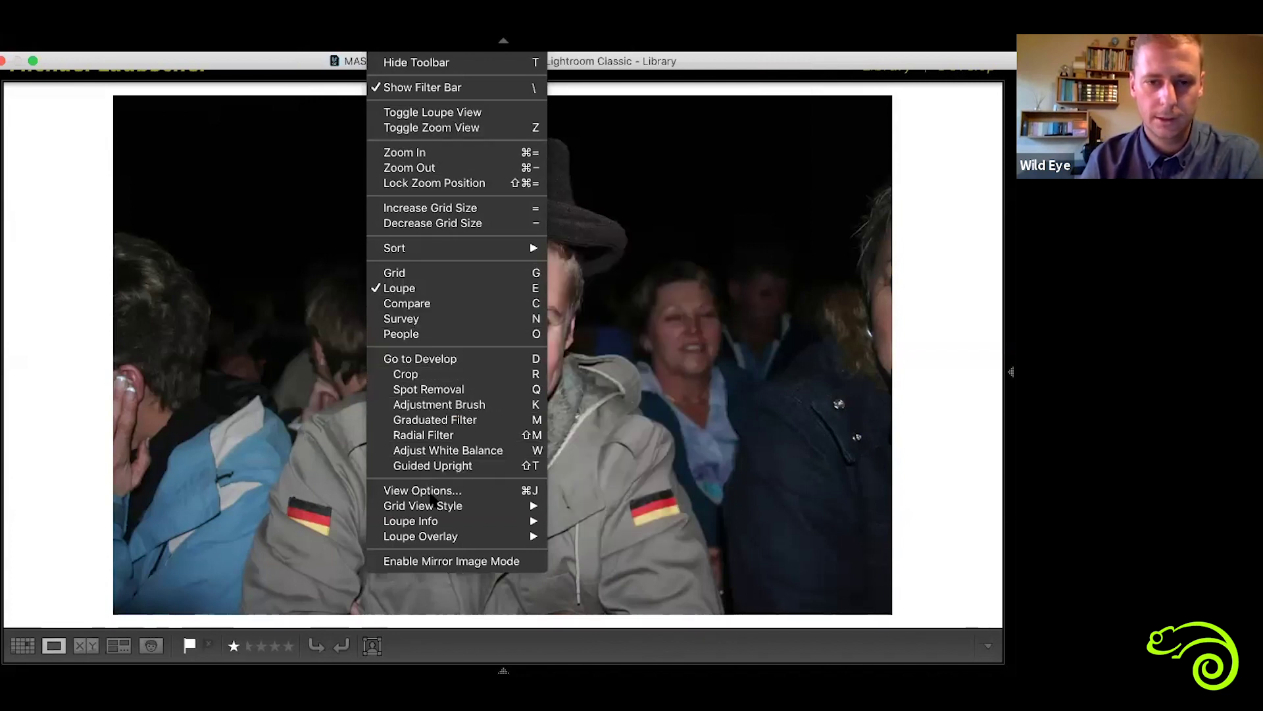
{"action": "mouse_move", "coordinate": [434, 523]}
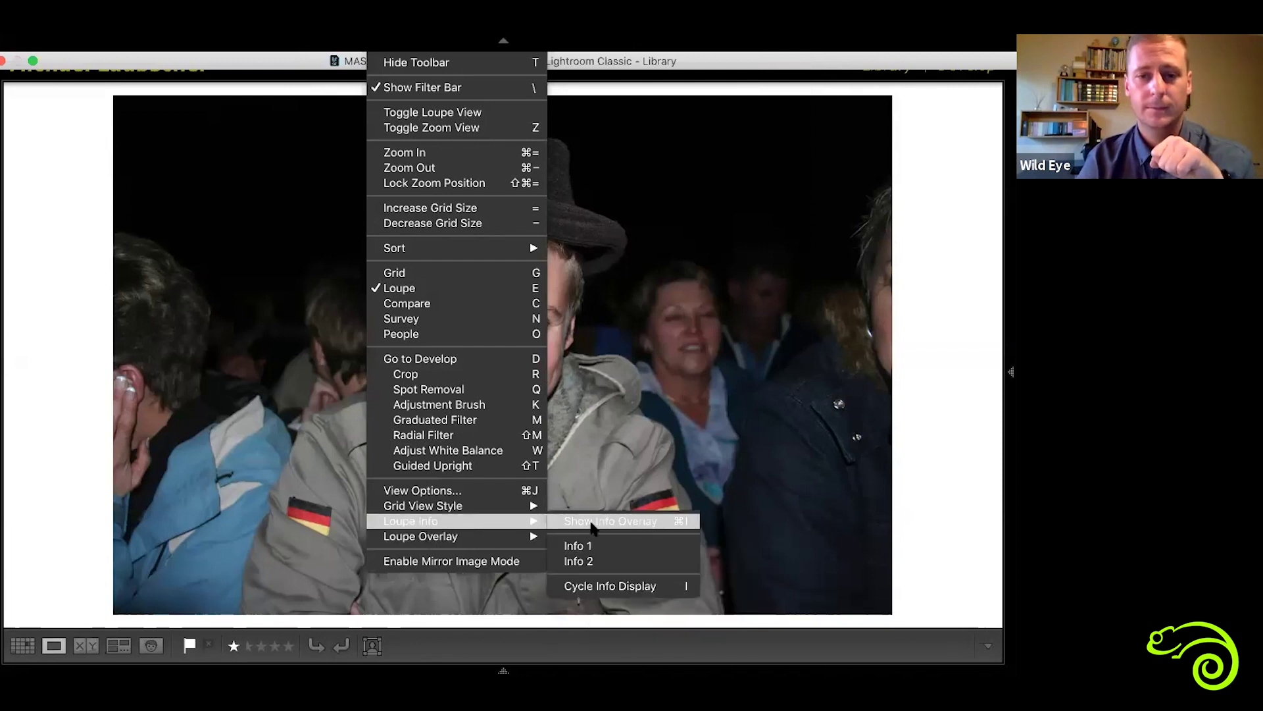
{"action": "left_click", "coordinate": [606, 545]}
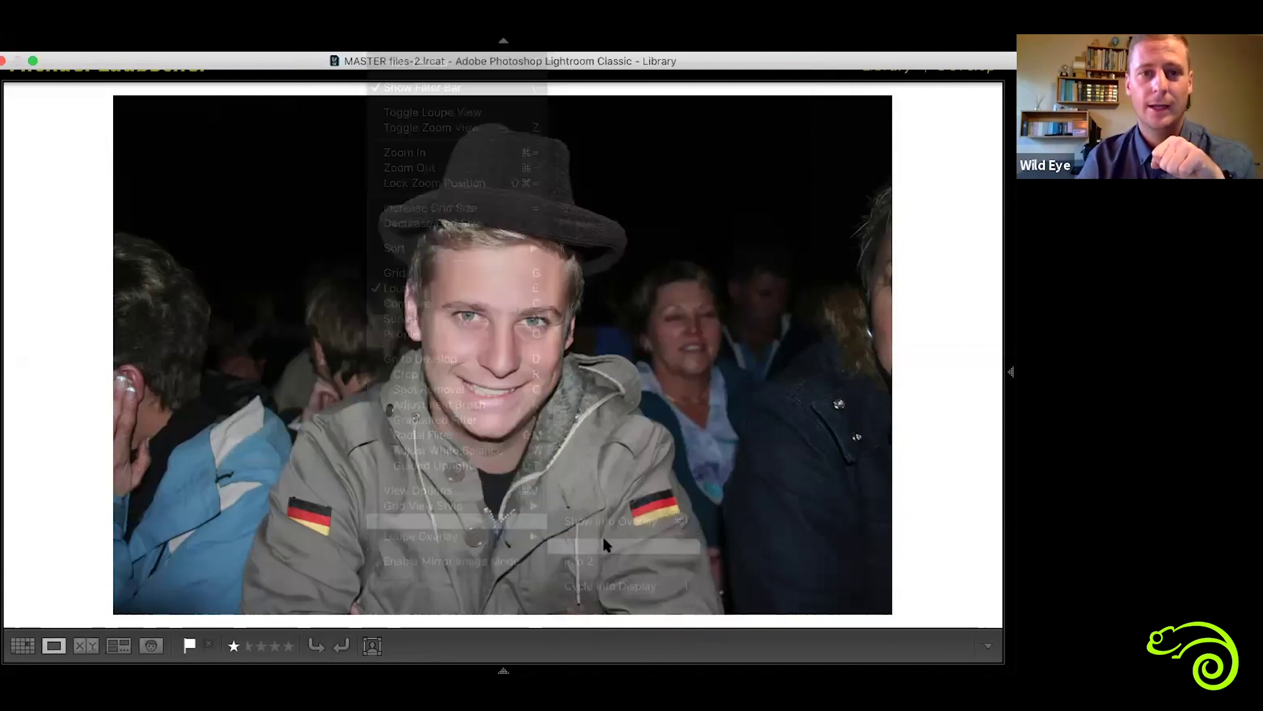
Open the view options and look through the metadata fields offered for the Loupe overlay's Capture Date/Time line.
{"action": "left_click", "coordinate": [392, 53]}
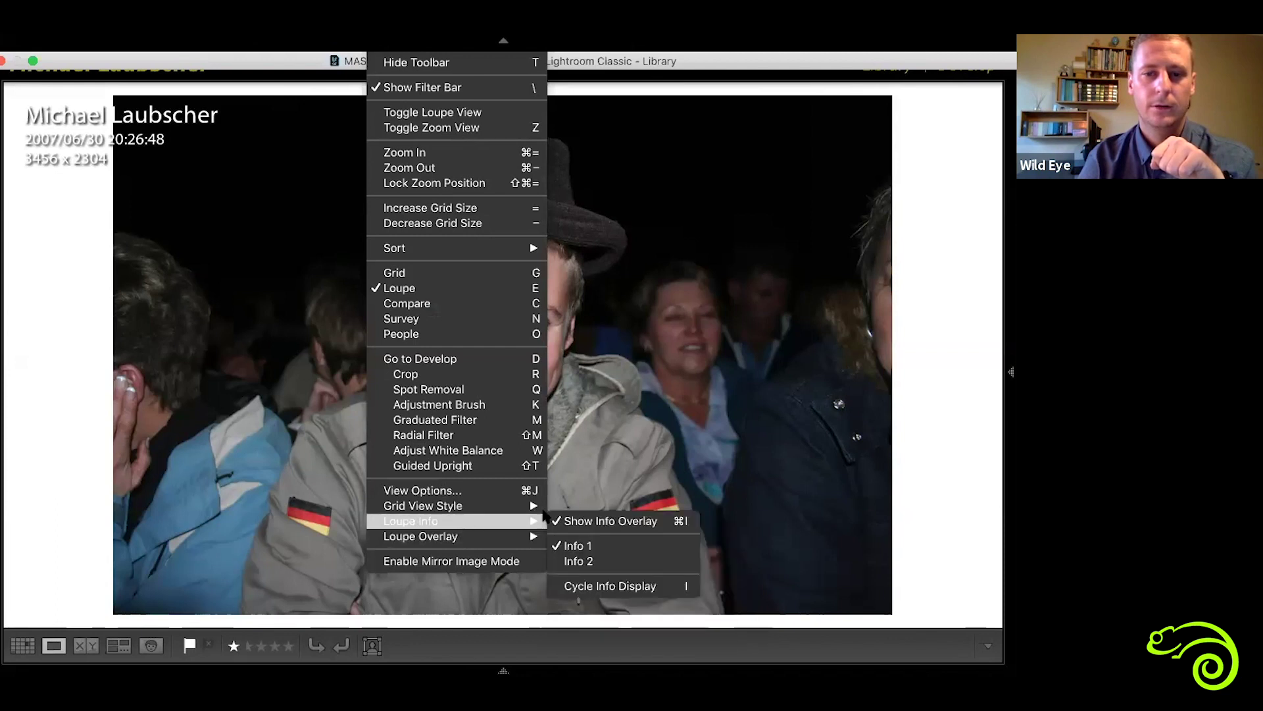
{"action": "mouse_move", "coordinate": [543, 524]}
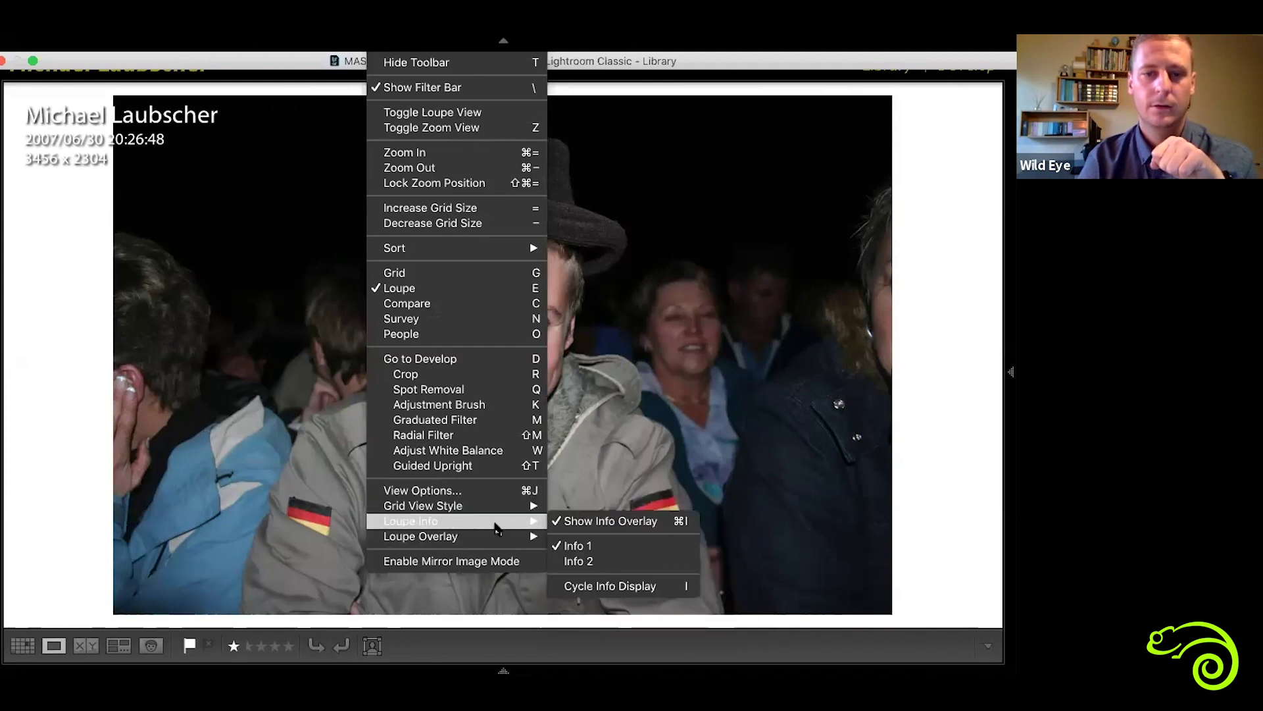
{"action": "left_click", "coordinate": [481, 490]}
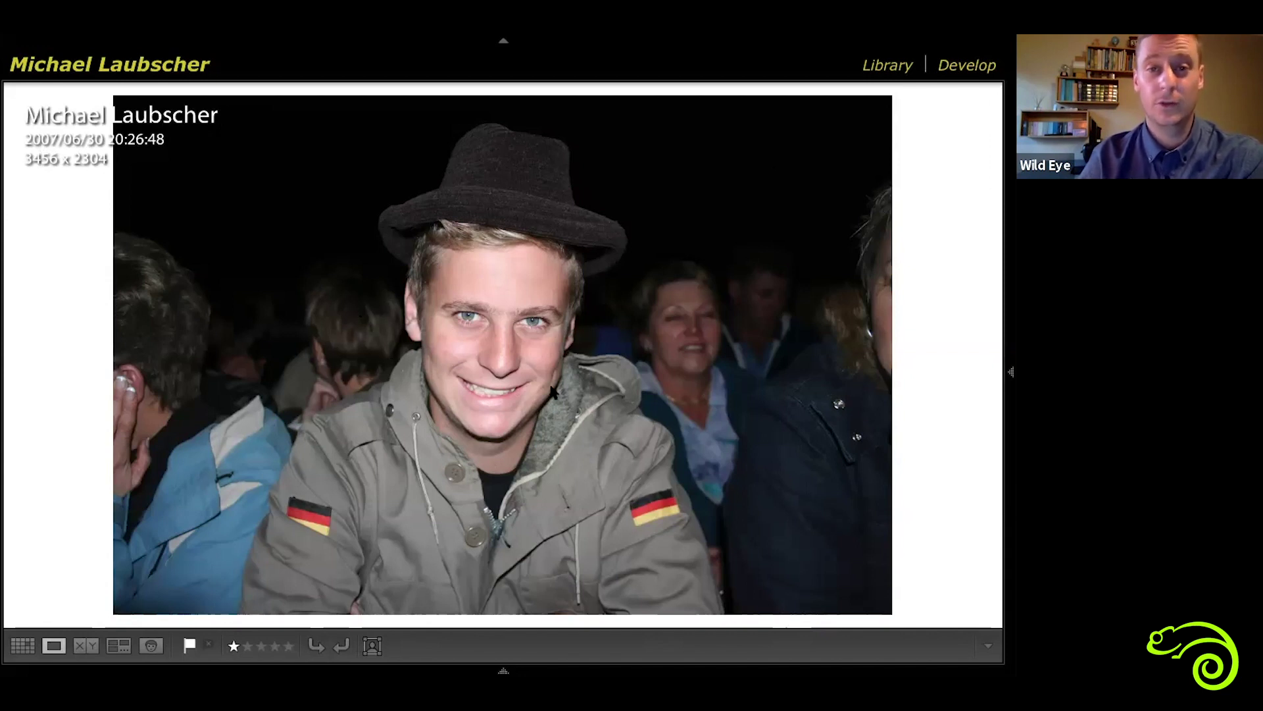
{"action": "left_click", "coordinate": [558, 234]}
{"action": "scroll", "coordinate": [572, 461], "scroll_direction": "down", "scroll_amount": 2}
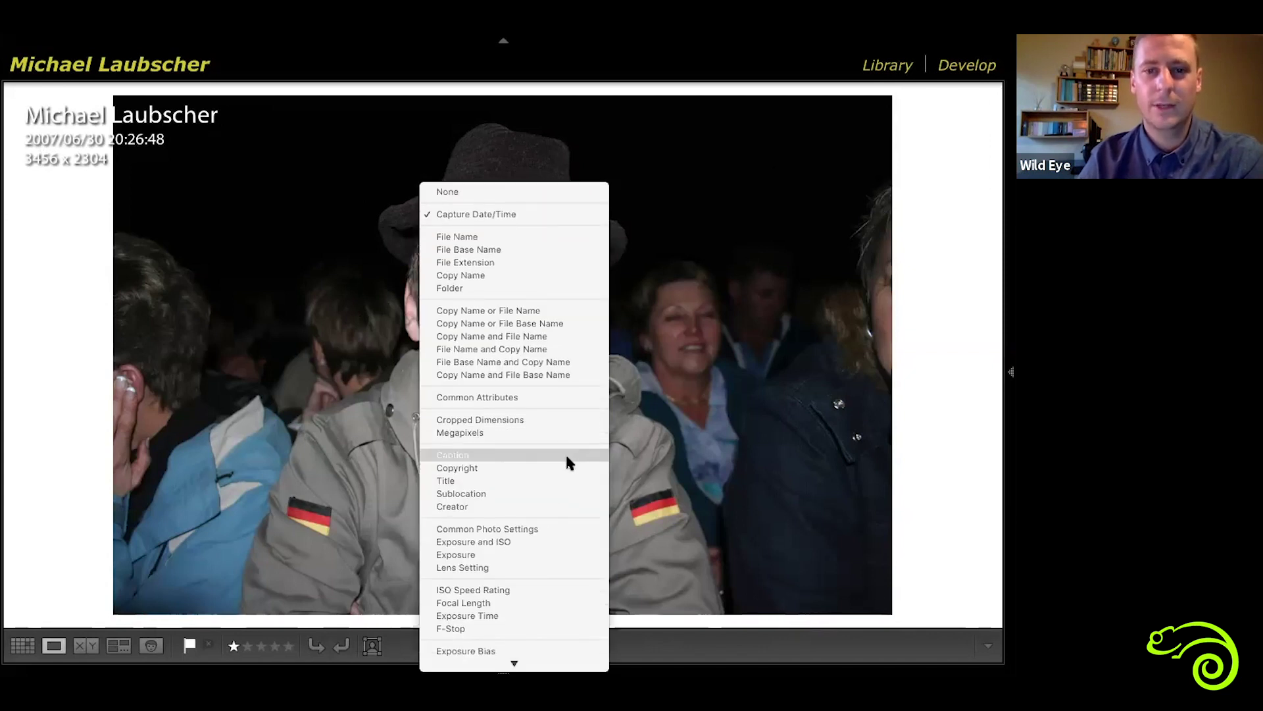
{"action": "scroll", "coordinate": [487, 456], "scroll_direction": "down", "scroll_amount": 1}
{"action": "scroll", "coordinate": [495, 456], "scroll_direction": "down", "scroll_amount": 3}
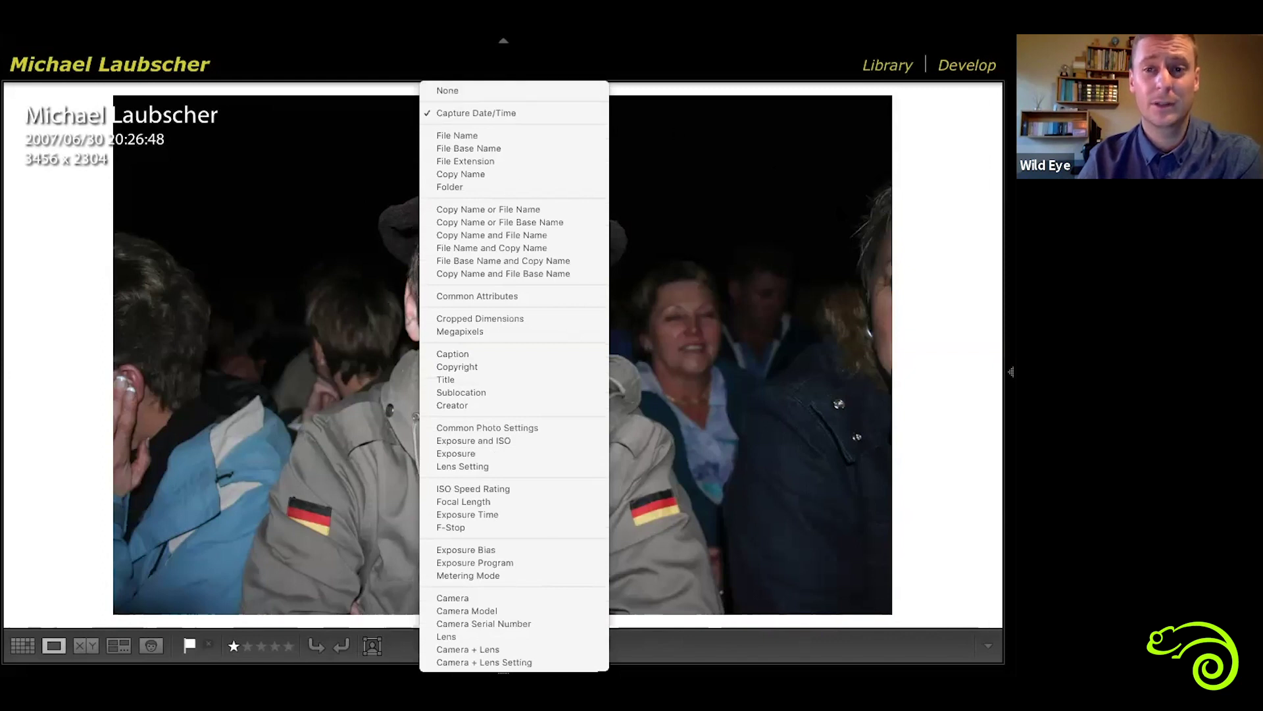
{"action": "key", "text": "Escape"}
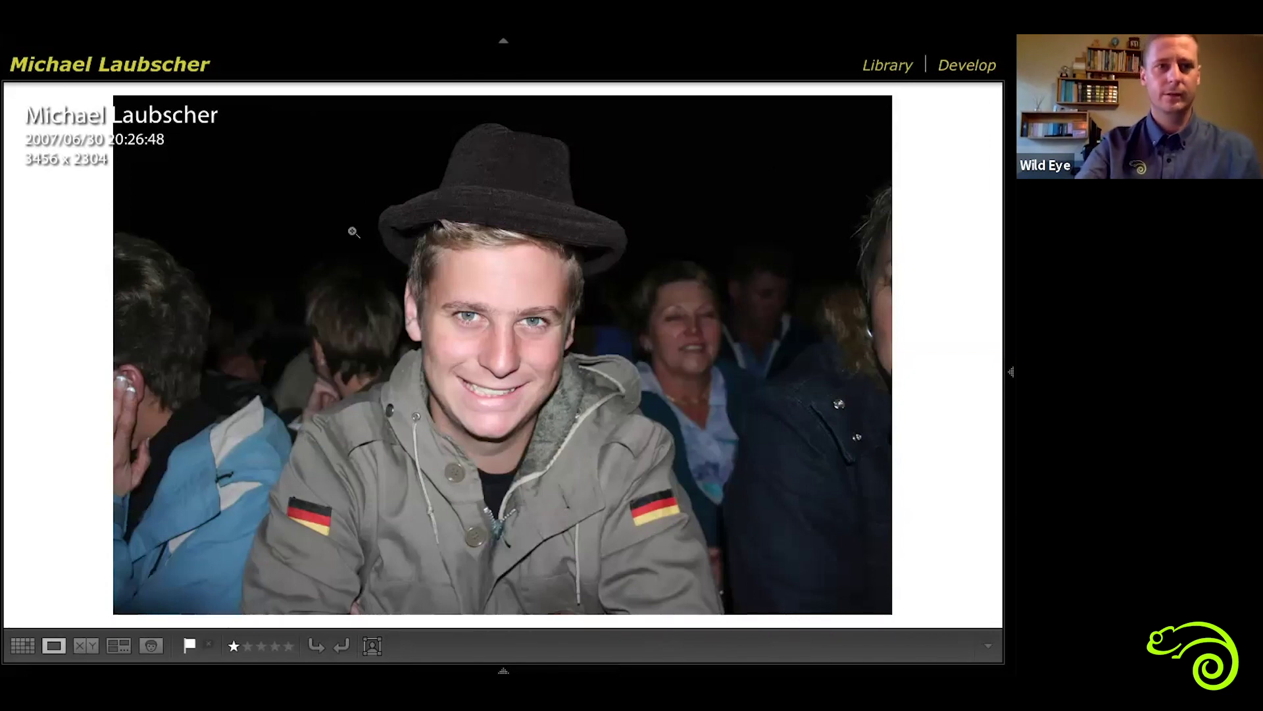
Cycle the portrait's information overlay through its display modes and leave it on the exposure settings and file name.
{"action": "key", "text": "i"}
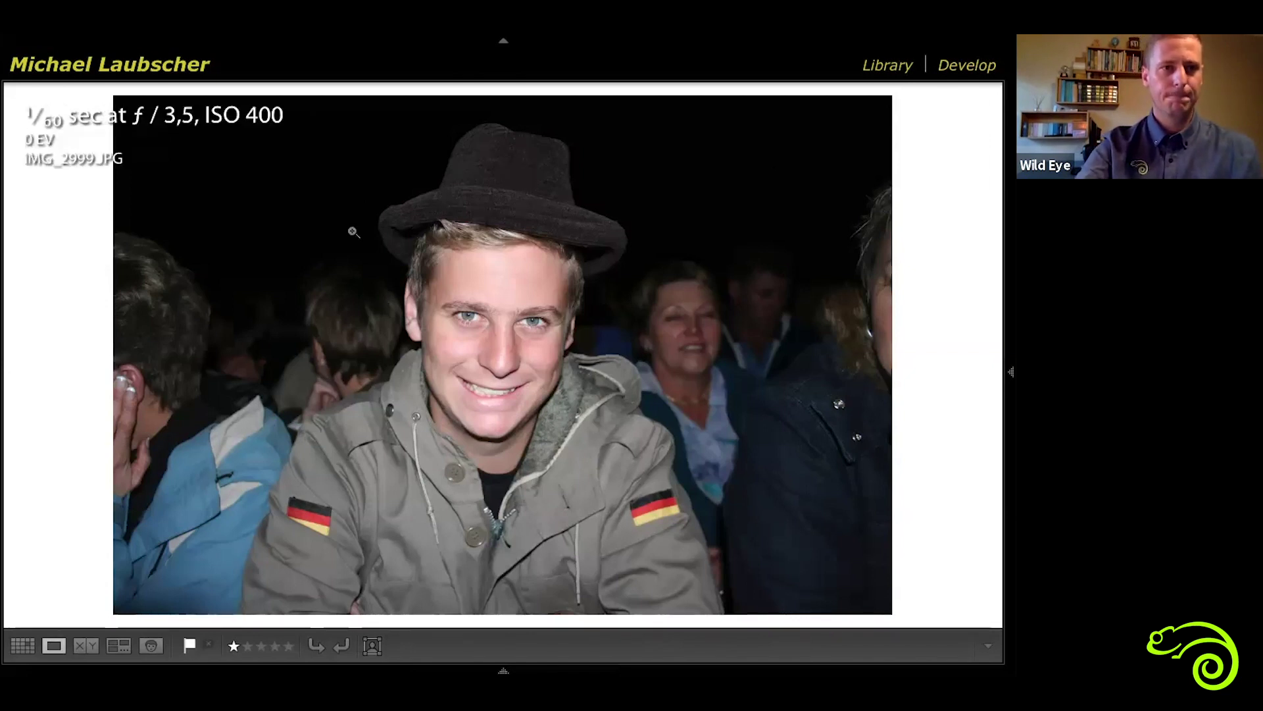
{"action": "key", "text": "i"}
{"action": "key", "text": "i"}
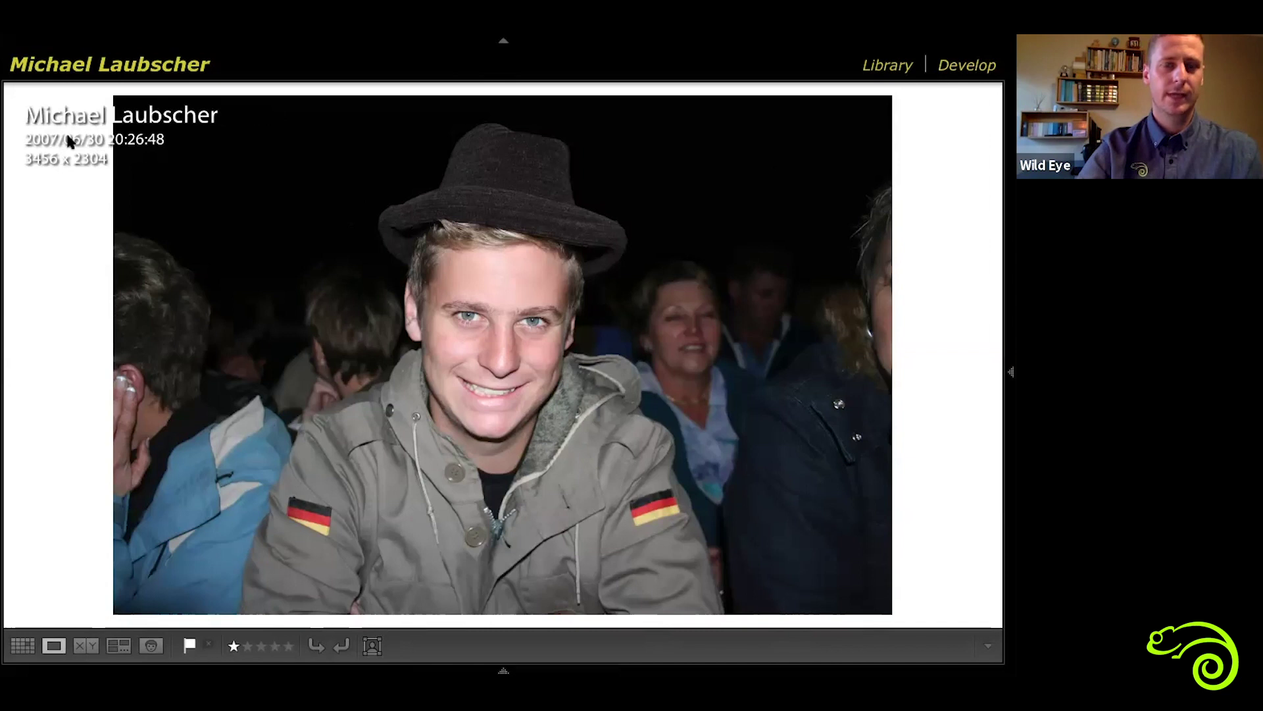
{"action": "key", "text": "i"}
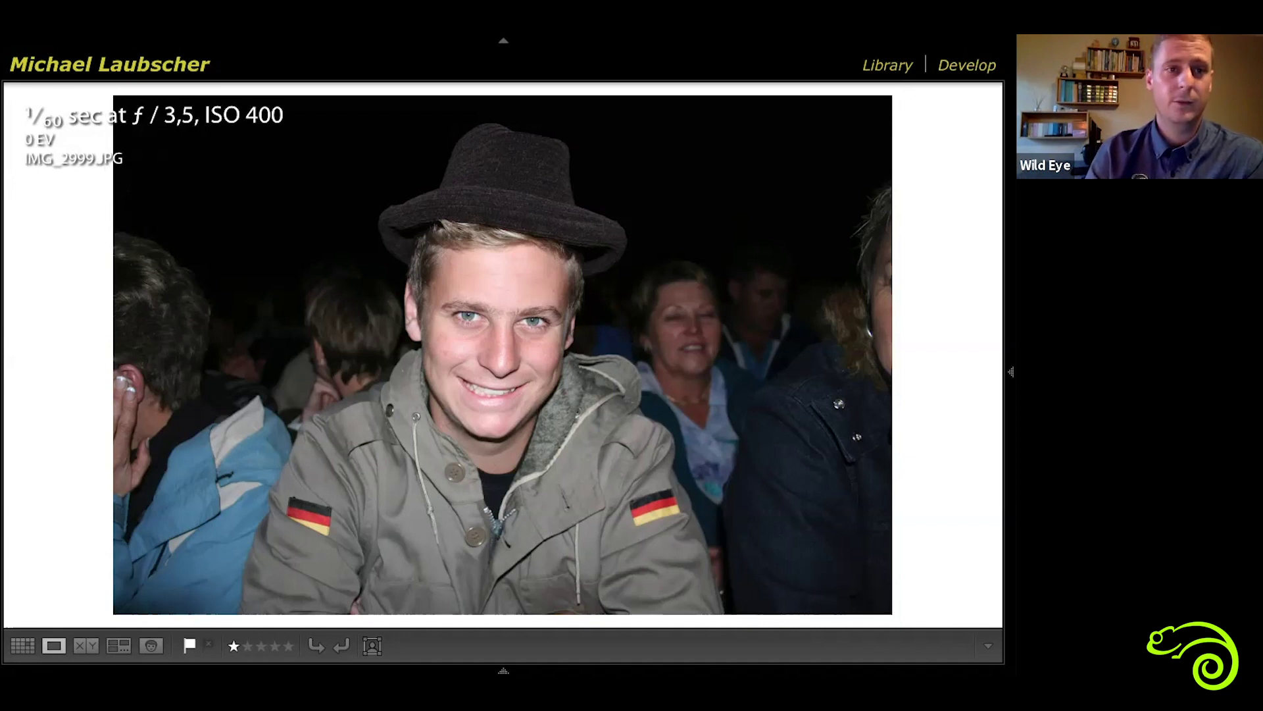
Browse the following enlarged photos with their exposure overlay up to the smiling man in beaded necklaces, and return to the thumbnail grid.
{"action": "key", "text": "Right"}
{"action": "key", "text": "Right"}
{"action": "key", "text": "Right"}
{"action": "key", "text": "Right"}
{"action": "key", "text": "Right"}
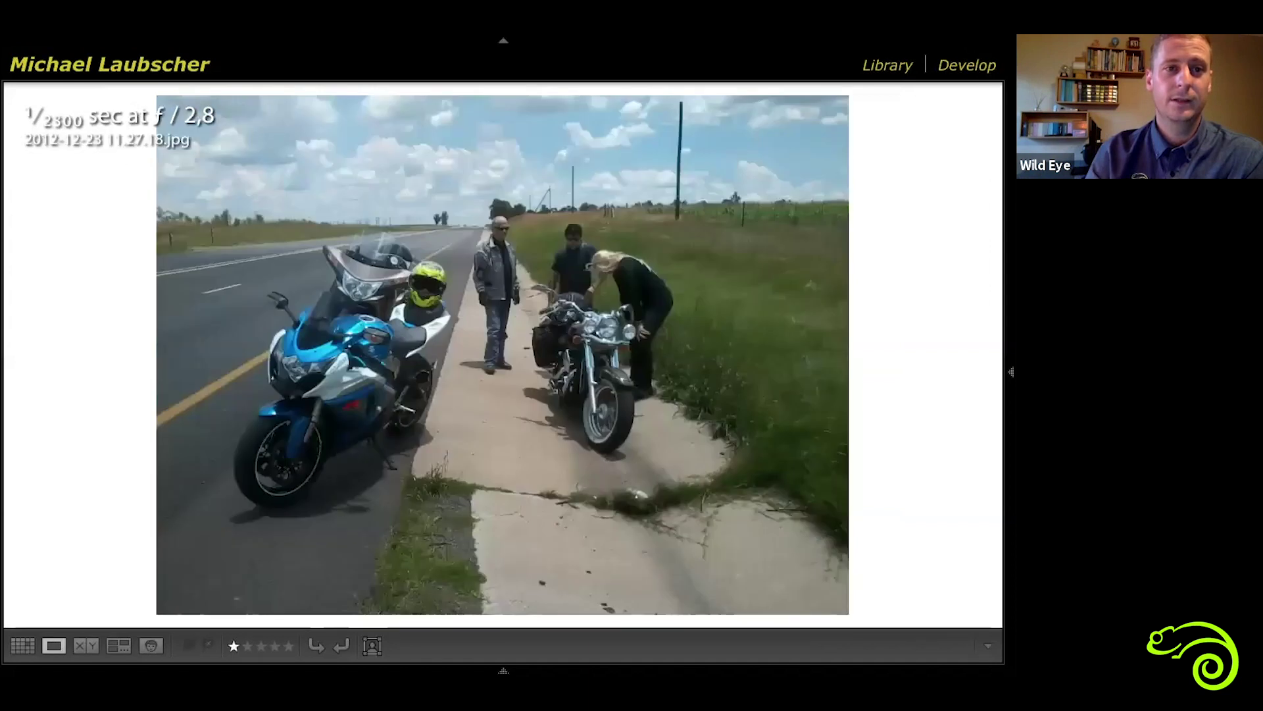
{"action": "key", "text": "Right"}
{"action": "key", "text": "Right"}
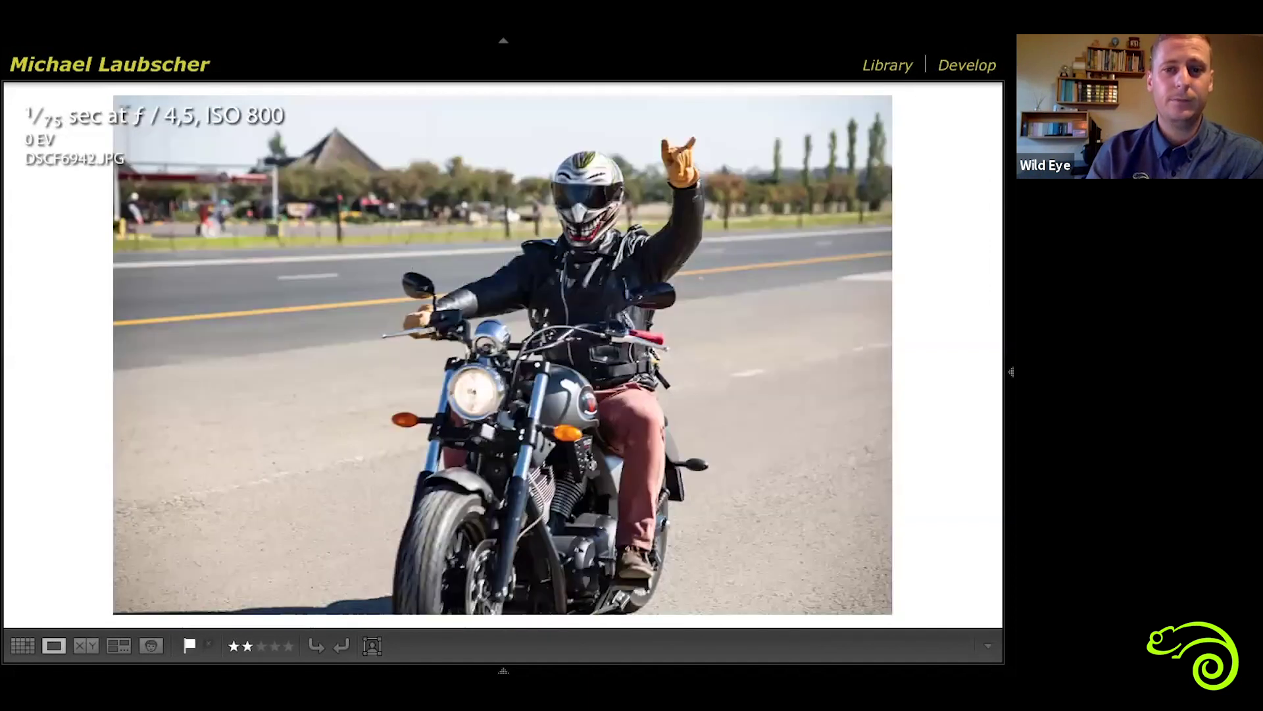
{"action": "key", "text": "Right"}
{"action": "key", "text": "Right"}
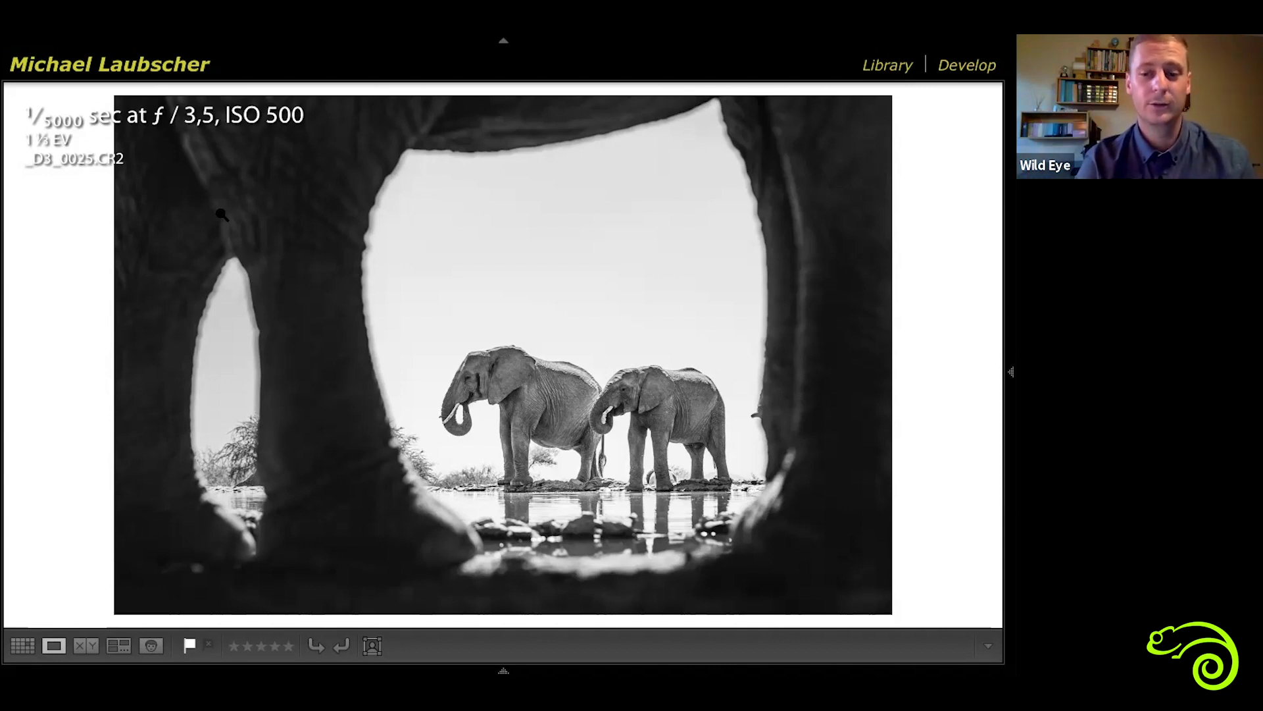
{"action": "key", "text": "Right"}
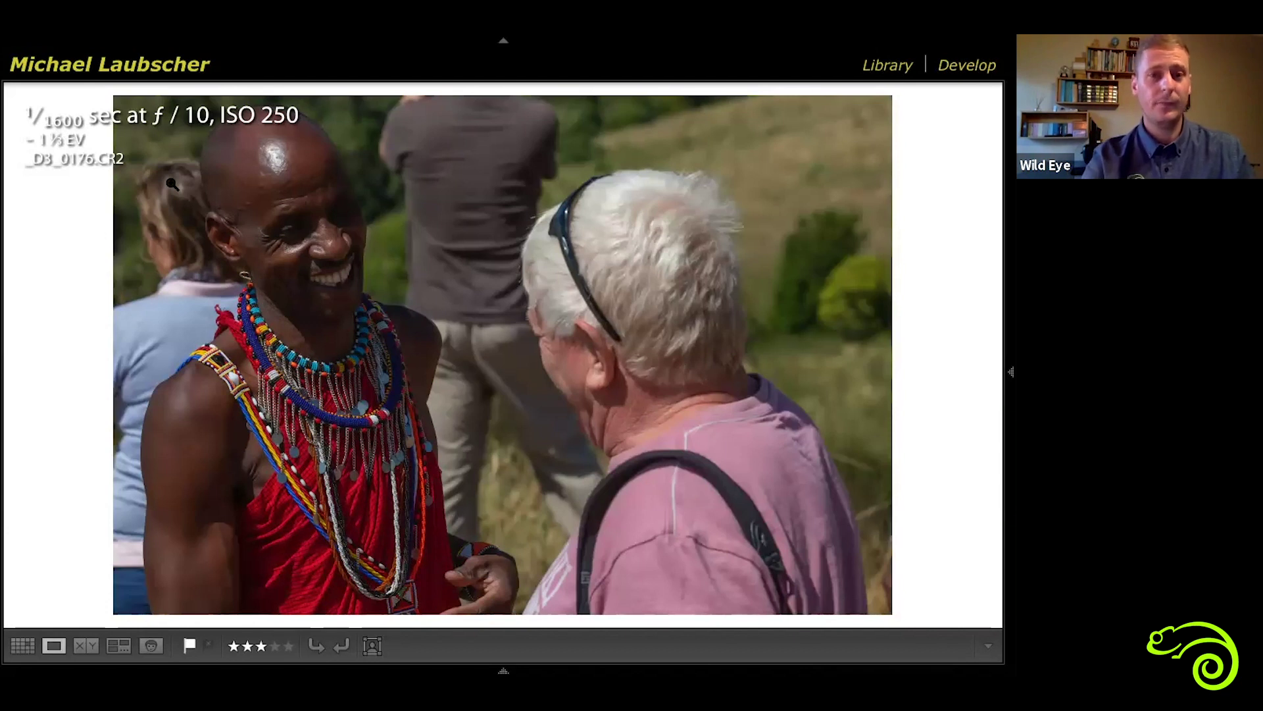
{"action": "key", "text": "g"}
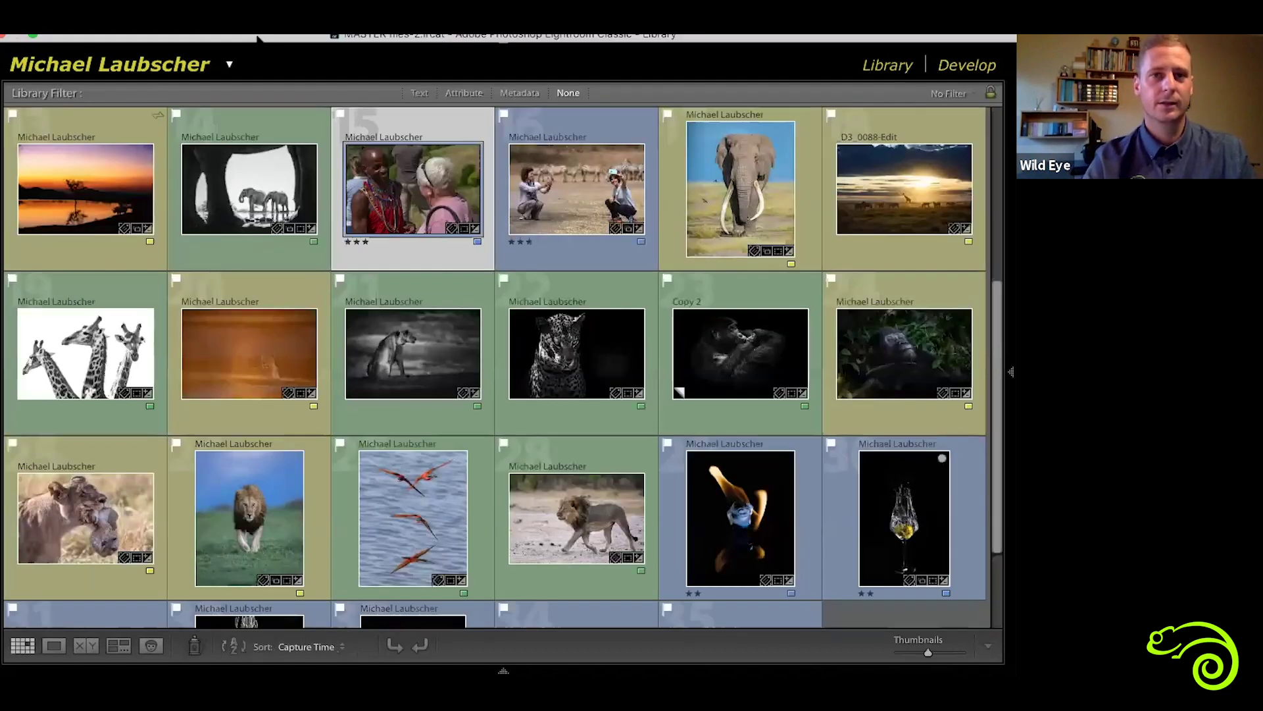